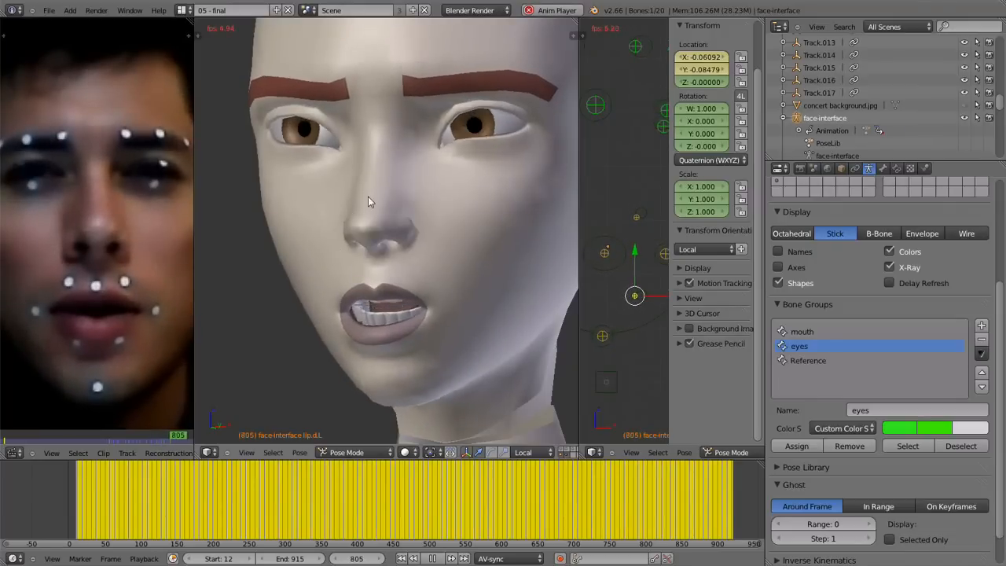
Watch the character head's facial animation beside the source footage from several angles, and stop playback.
scroll(369, 203, "down", 3)
scroll(351, 244, "up", 2)
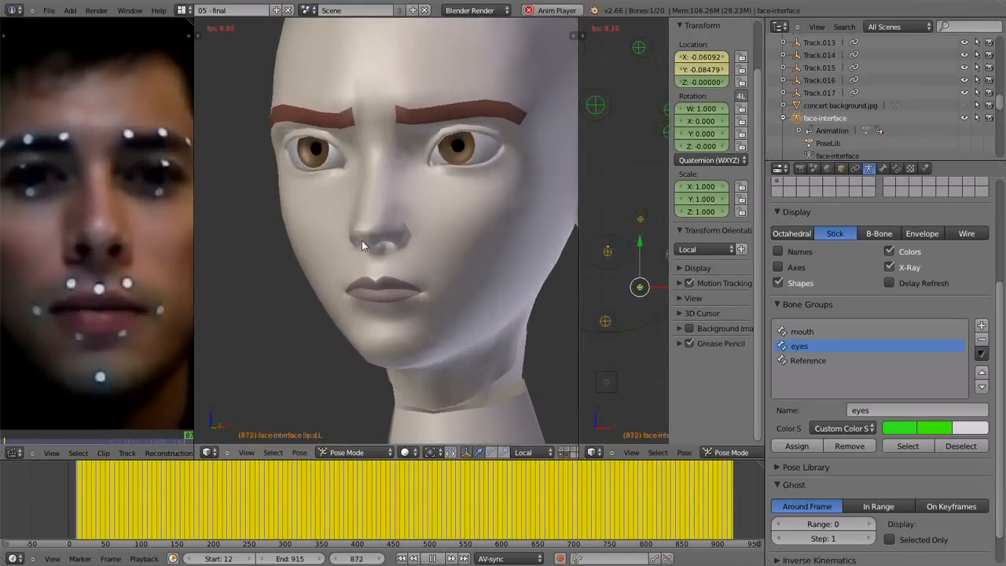
scroll(348, 236, "up", 1)
scroll(353, 232, "up", 1)
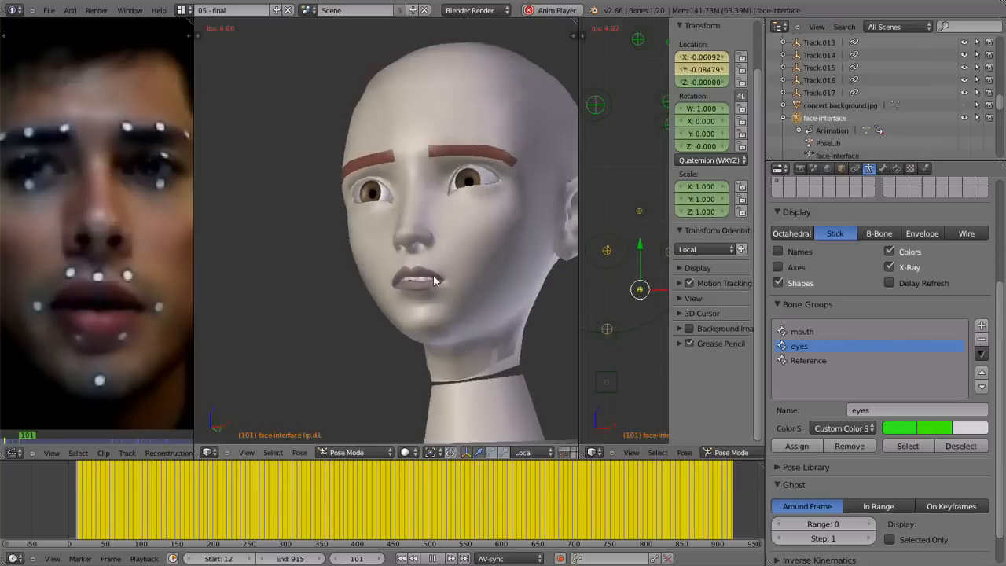
scroll(389, 285, "up", 5)
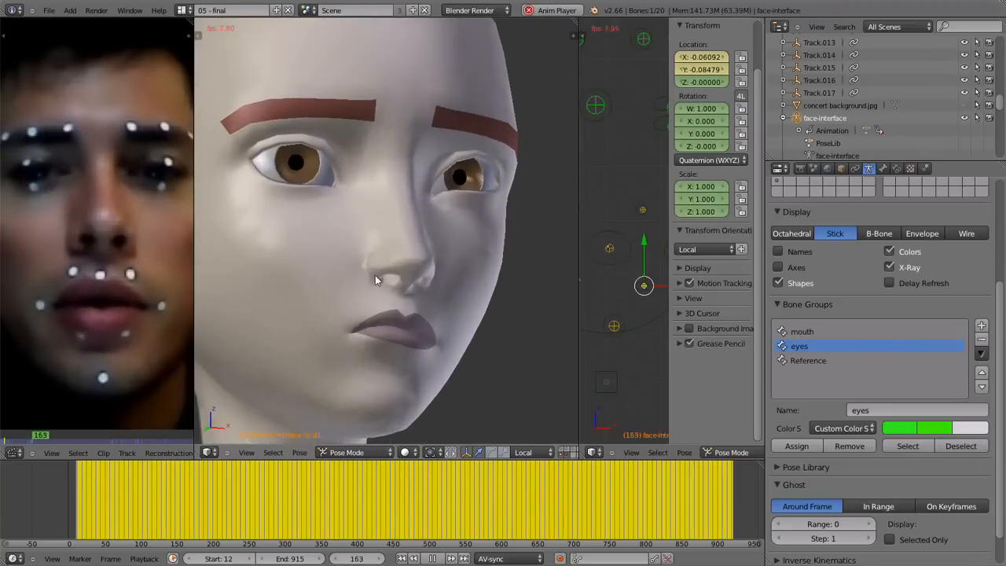
scroll(375, 275, "down", 1)
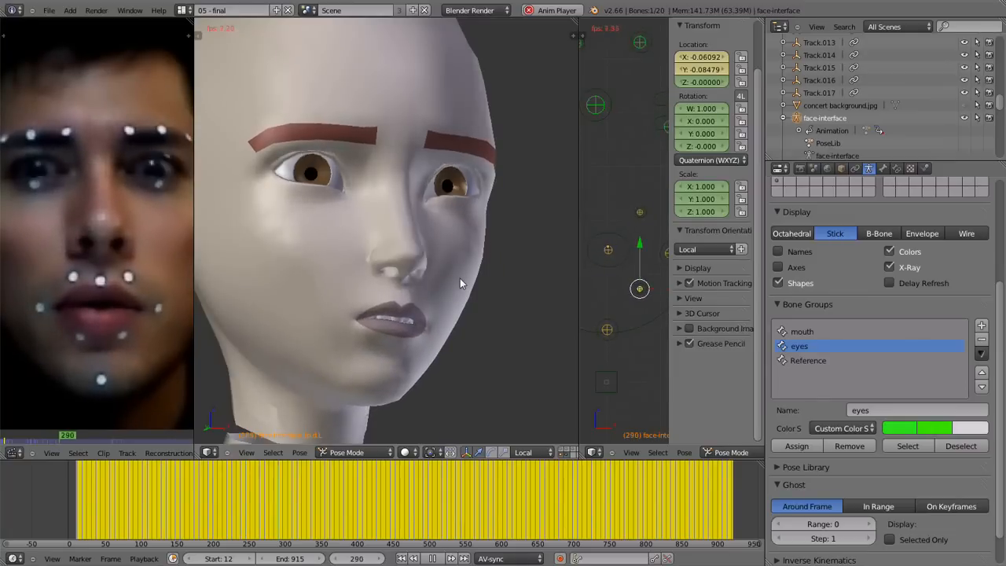
key("alt+a")
key("alt+Tab")
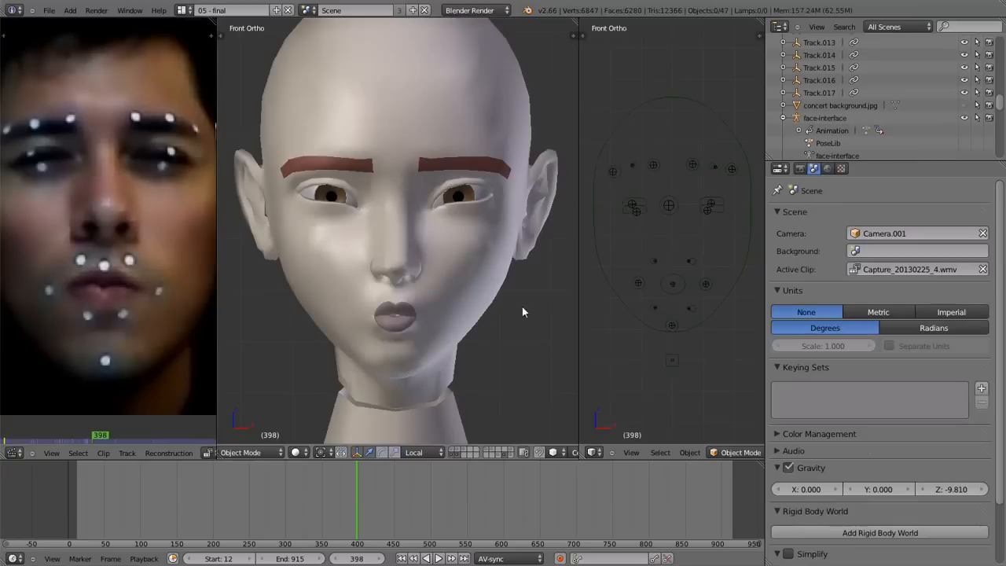
middle_click_drag(392, 197, 357, 229, "shift")
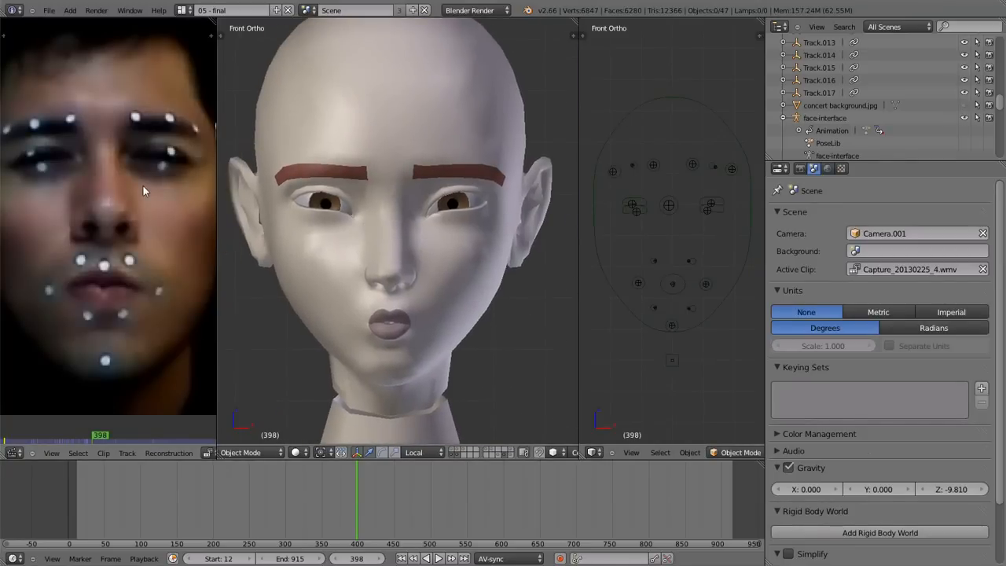
Maximize the footage view, play a short stretch of the clip, and reveal all hidden tracking markers without any selected.
key("ctrl+Up")
middle_click_drag(477, 195, 412, 234)
key("alt+a")
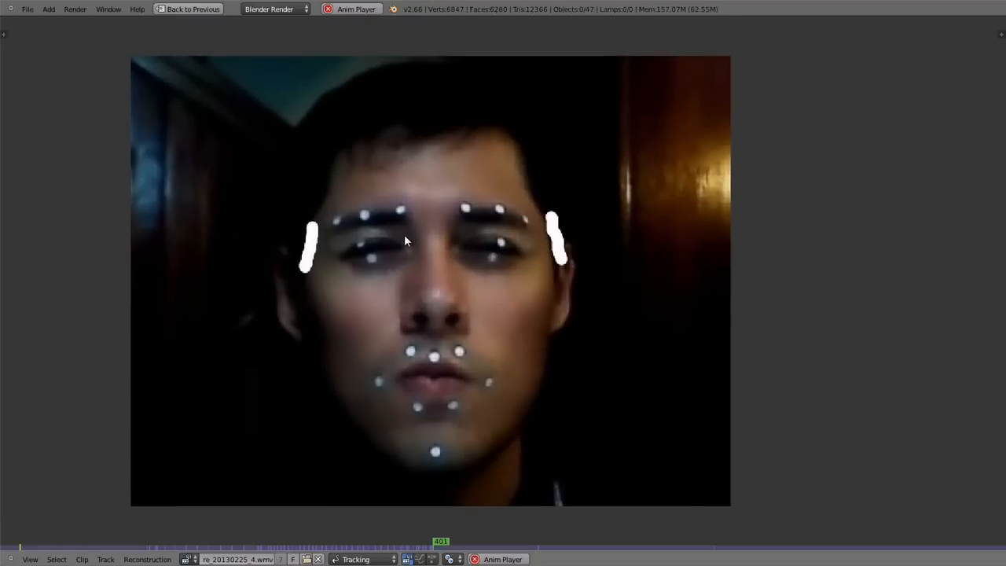
key("alt+a")
key("alt+h")
key("a")
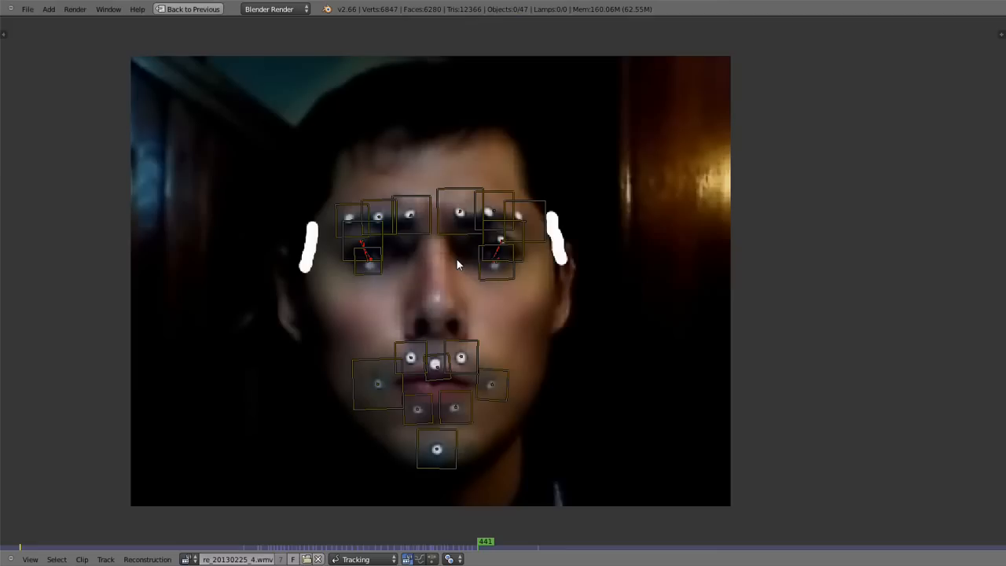
Examine the tracking markers around the eyes, mouth and chin of the footage up close.
scroll(1, 313, "down", 6)
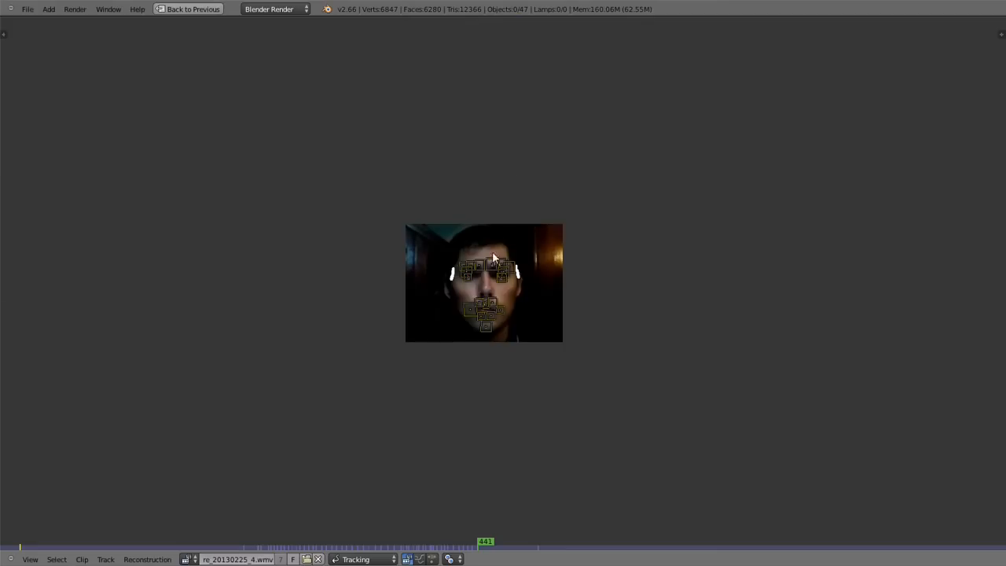
scroll(493, 257, "up", 8)
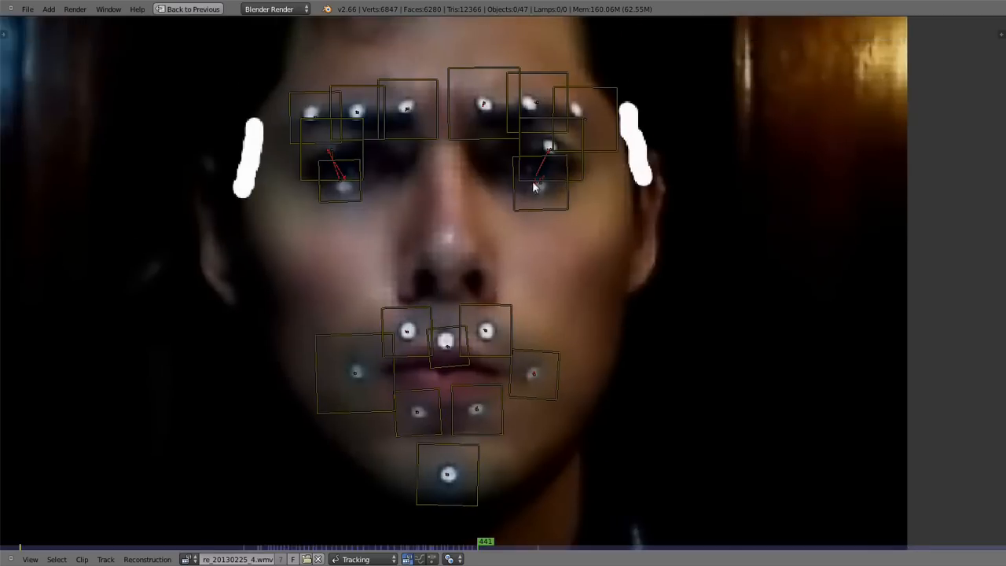
right_click(533, 187)
middle_click_drag(516, 269, 502, 203)
key("a")
scroll(492, 269, "up", 3)
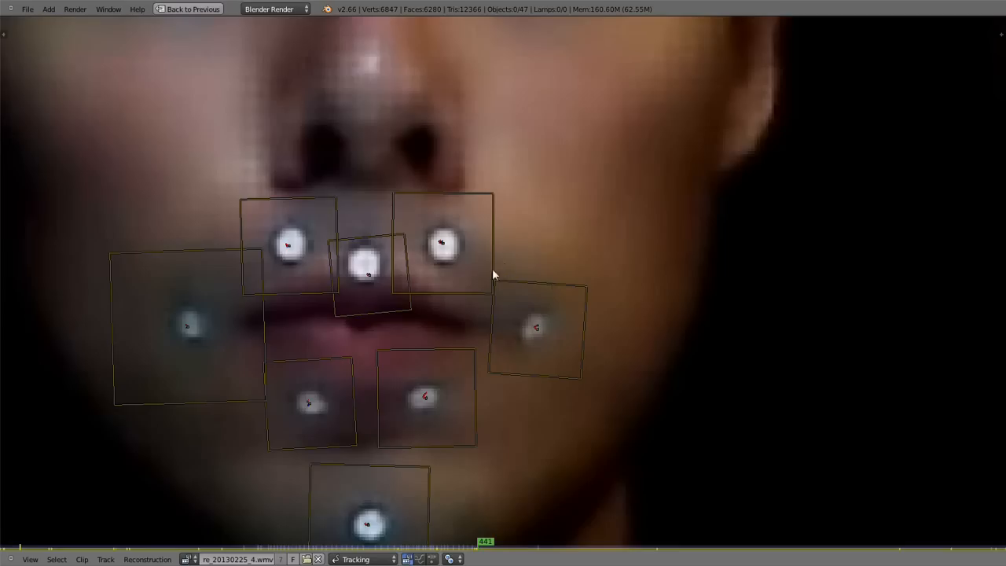
right_click(492, 267)
scroll(489, 254, "down", 3)
scroll(542, 203, "up", 1)
key("a")
scroll(428, 272, "down", 1)
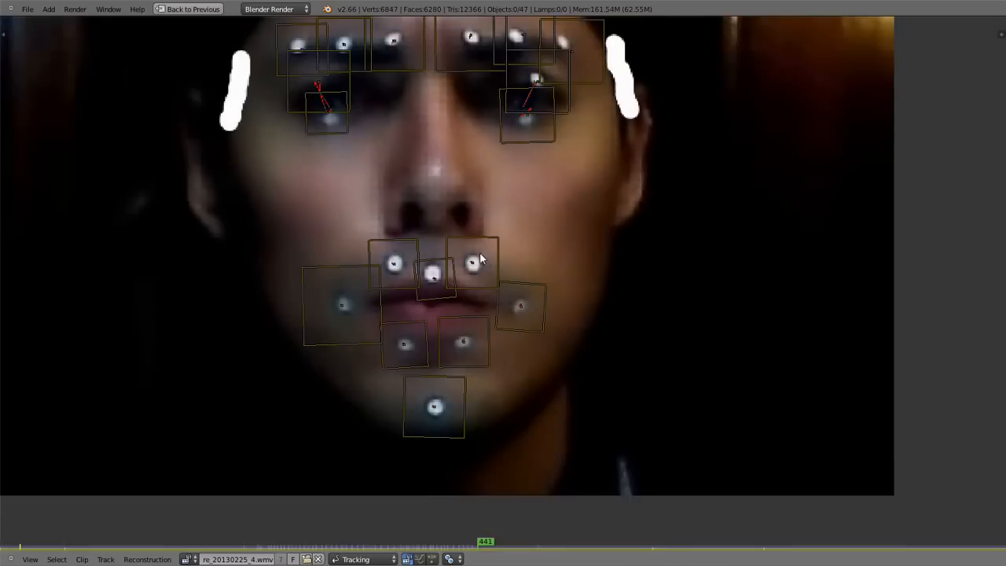
scroll(456, 226, "up", 3)
scroll(462, 250, "down", 3)
scroll(456, 227, "down", 3)
middle_click_drag(478, 231, 508, 232)
scroll(464, 244, "up", 3)
scroll(485, 229, "up", 3)
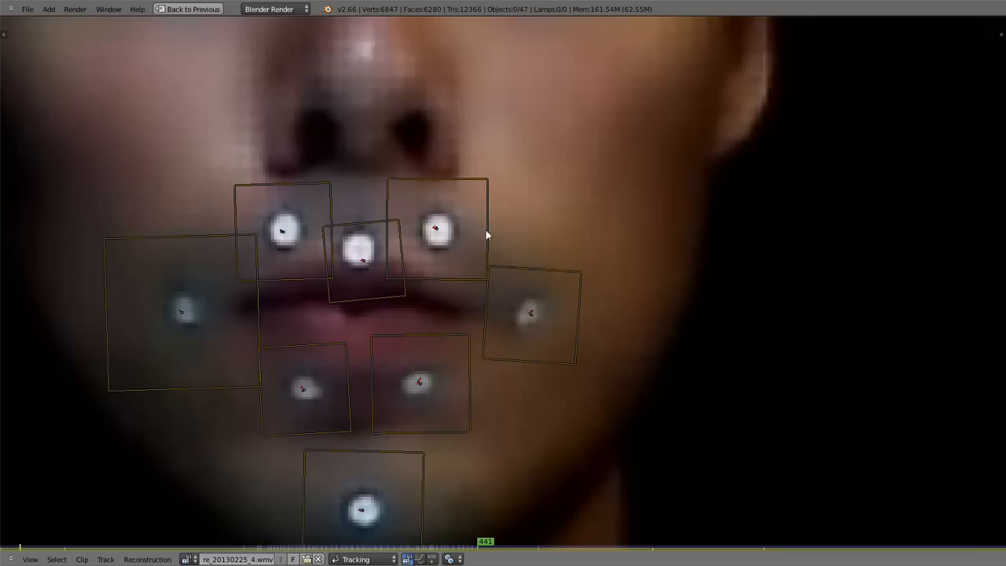
scroll(485, 228, "down", 2)
middle_click_drag(545, 129, 552, 175)
scroll(420, 116, "down", 2)
scroll(430, 147, "up", 2)
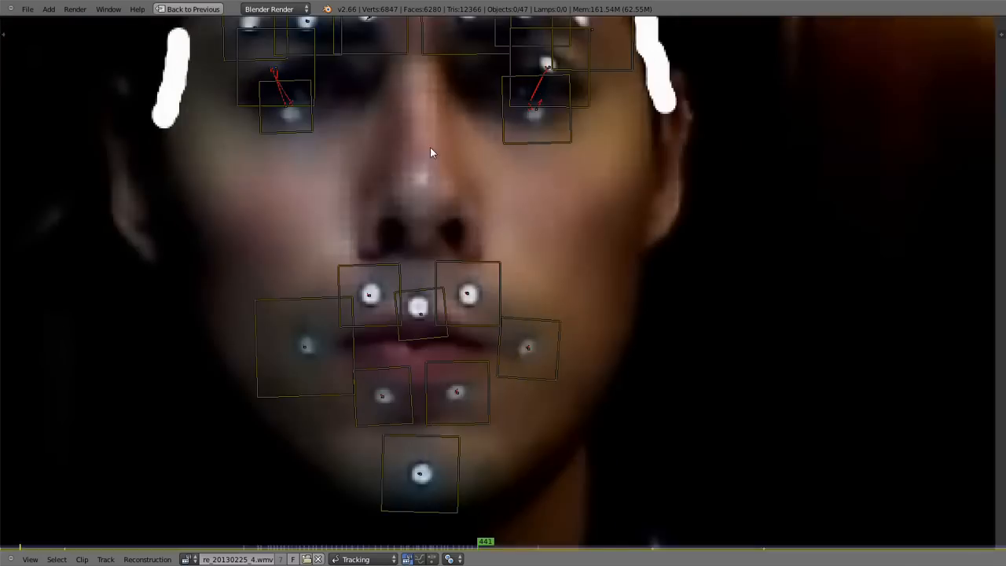
scroll(436, 153, "down", 3)
key("a")
key("a")
Play a short stretch of the tracked footage to check the markers' motion paths.
key("alt+a")
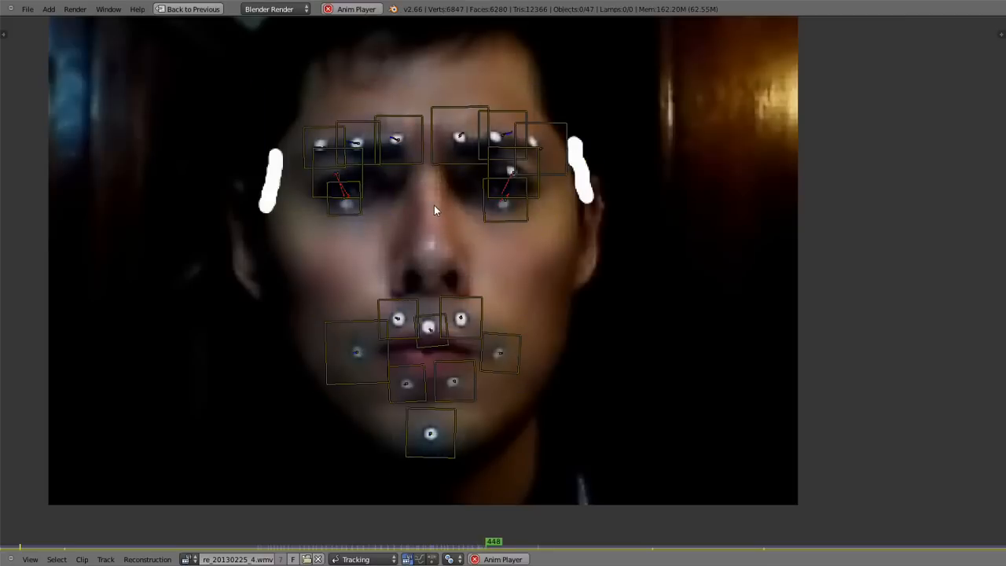
key("alt+a")
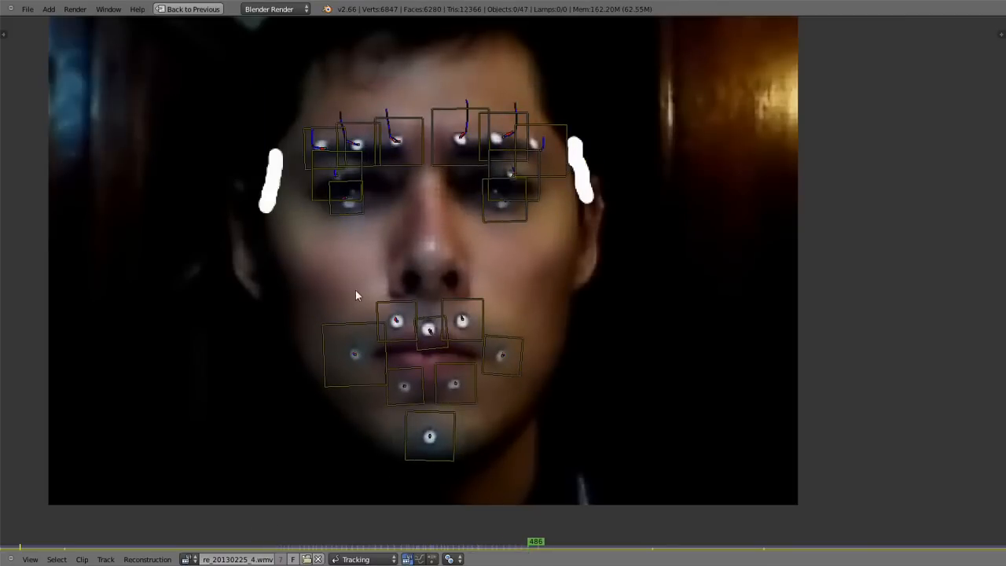
scroll(370, 294, "up", 2)
scroll(363, 304, "down", 2)
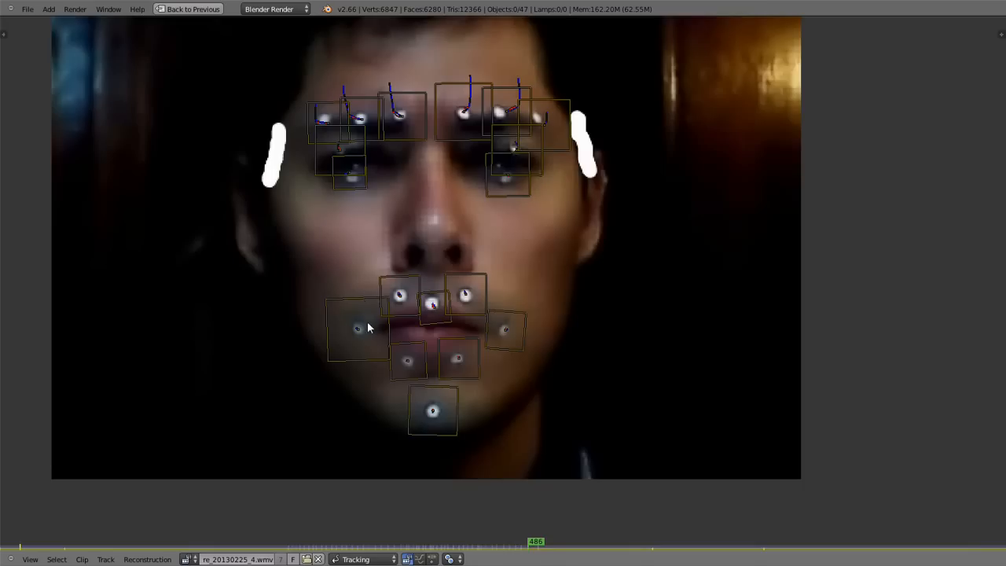
scroll(369, 330, "up", 2)
scroll(366, 327, "down", 3)
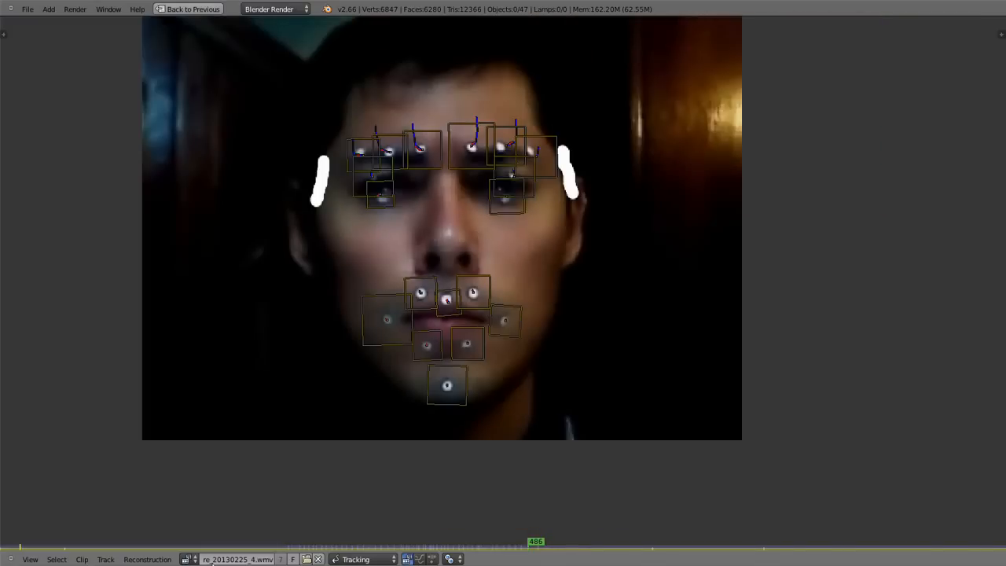
Inspect the individual tracking markers around the lips, chin and mouth corner one after another.
scroll(482, 318, "up", 3)
left_click(344, 305)
left_click(470, 289)
left_click(434, 403)
left_click(352, 409)
left_click(381, 515)
left_click(242, 354)
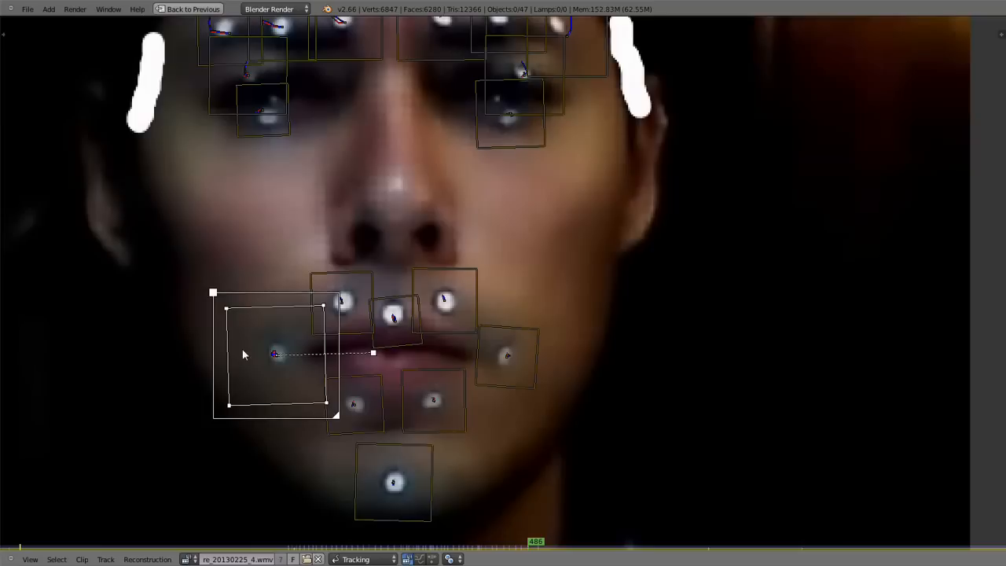
Inspect the individual tracking markers on the eyelids and eyebrows one after another.
middle_click_drag(279, 156, 282, 212)
right_click(274, 168)
right_click(499, 193)
right_click(522, 131)
right_click(561, 139)
right_click(565, 170)
right_click(429, 62)
scroll(381, 256, "down", 3)
middle_click_drag(380, 269, 352, 250)
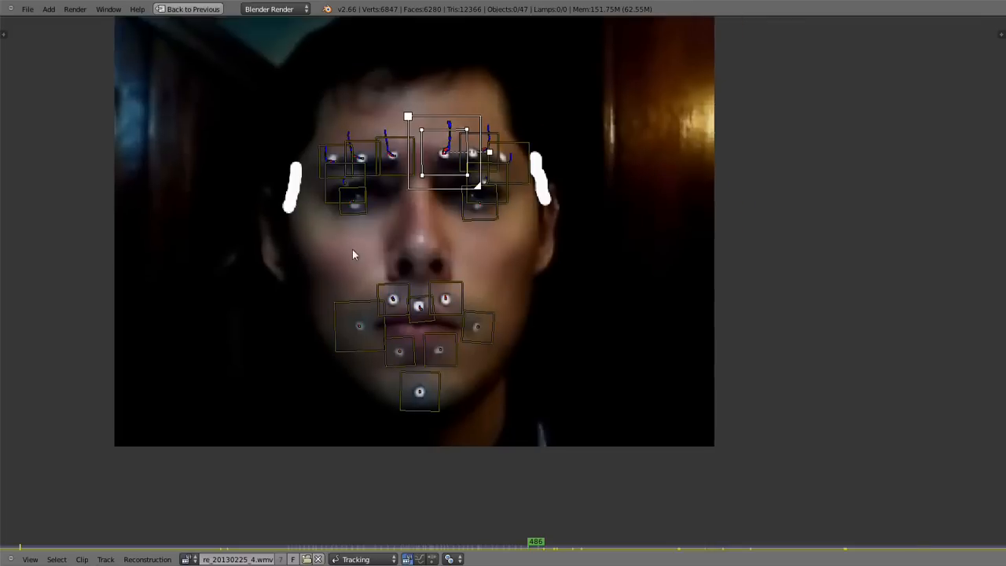
Select an upper-lip marker and look over its placement among the other facial markers.
scroll(353, 250, "up", 2)
scroll(354, 253, "down", 1)
middle_click_drag(421, 261, 440, 277)
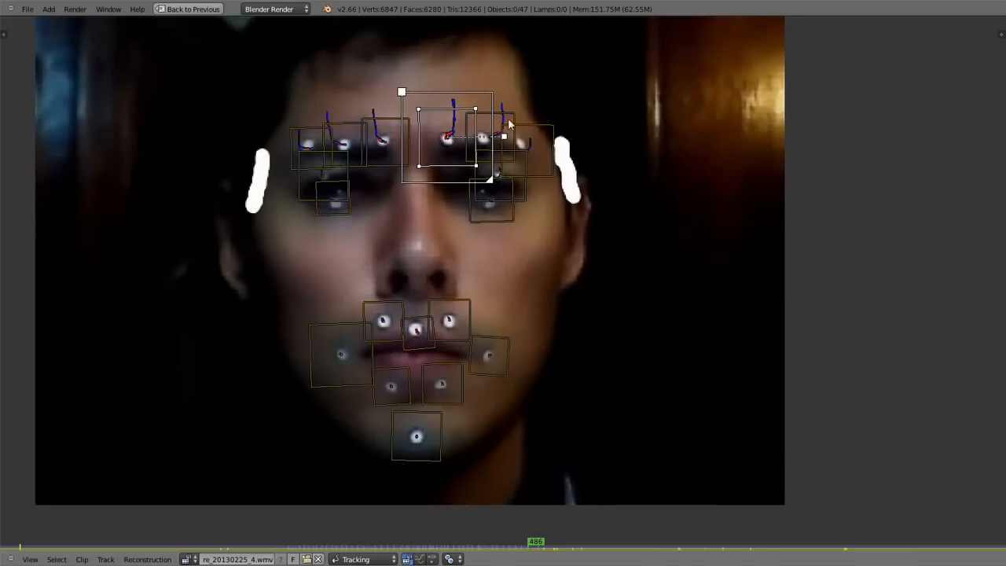
scroll(402, 329, "up", 2)
right_click(445, 301)
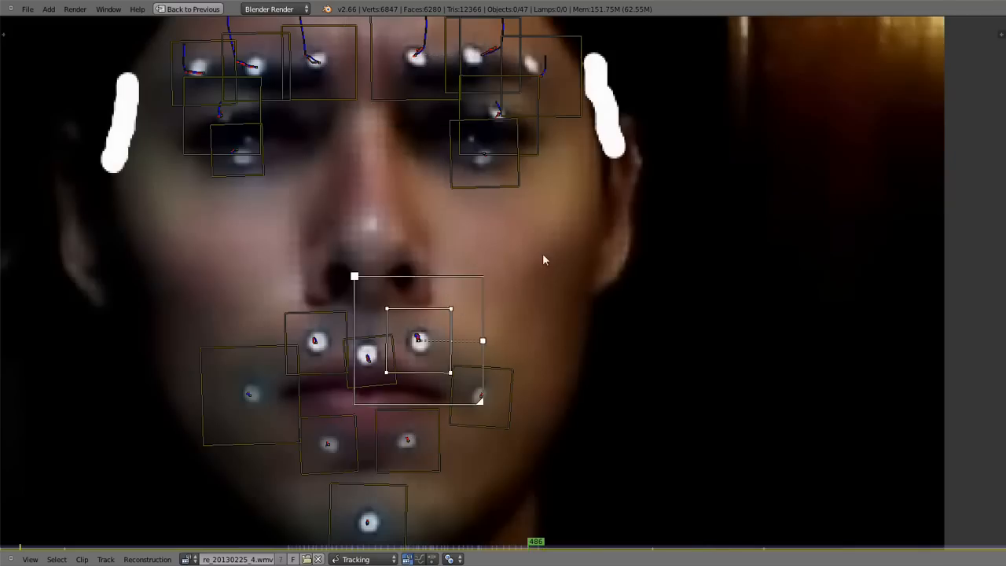
middle_click_drag(544, 260, 544, 207)
scroll(331, 290, "down", 2)
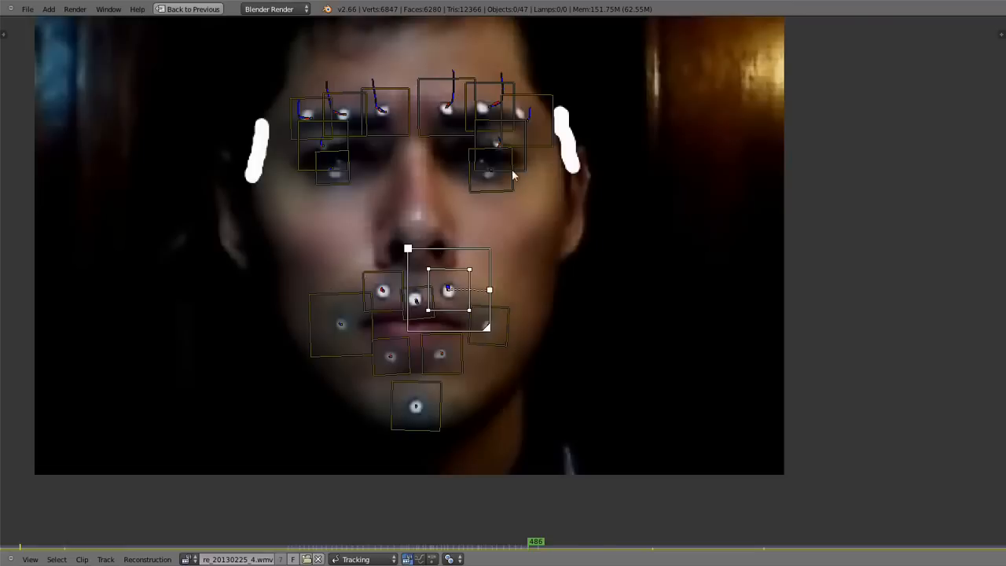
scroll(412, 178, "up", 1)
middle_click_drag(527, 149, 540, 153)
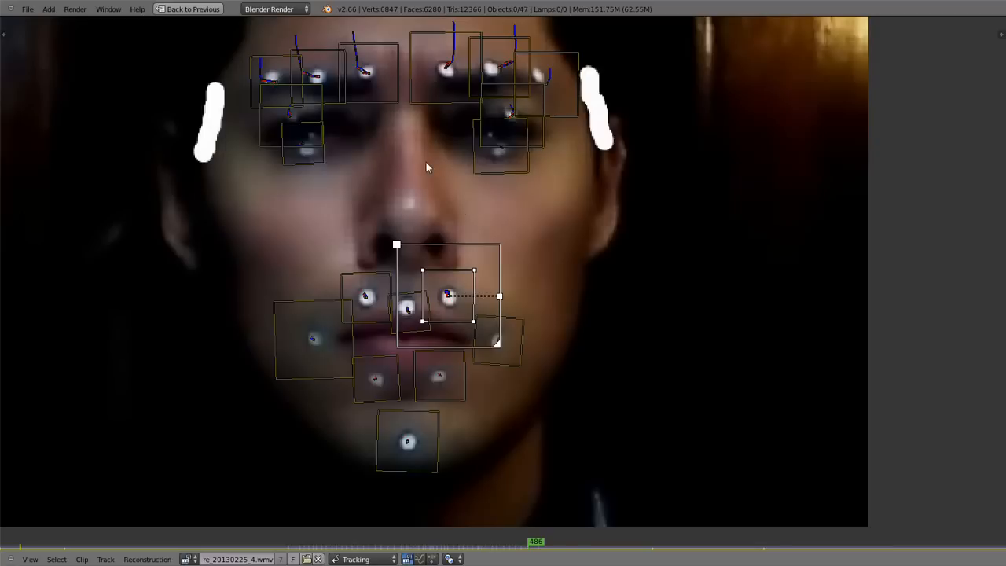
middle_click_drag(403, 283, 380, 290)
middle_click_drag(507, 314, 531, 345)
middle_click_drag(430, 350, 487, 330)
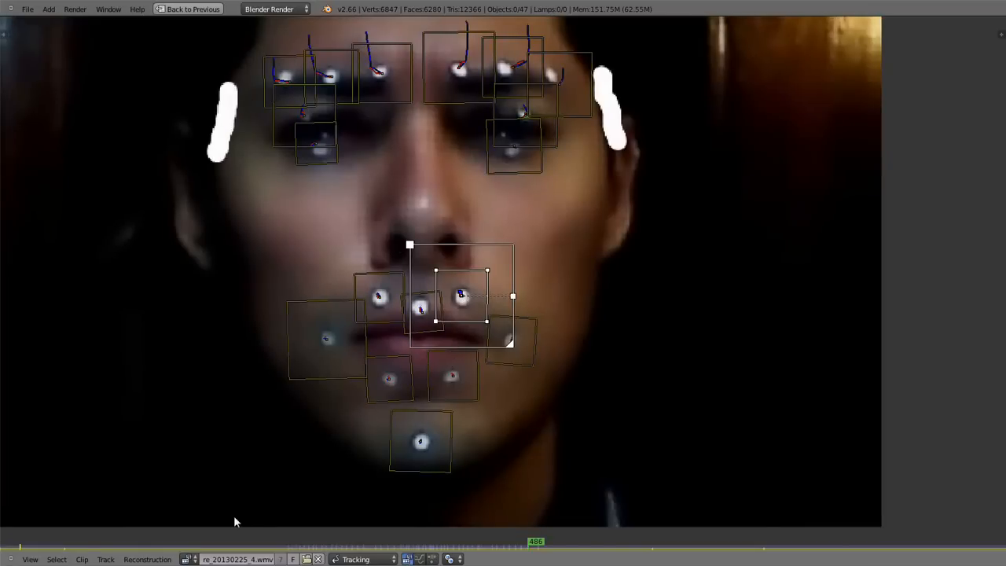
Select all the tracking markers and bring up the Link Empty to Track option for them.
left_click(146, 561)
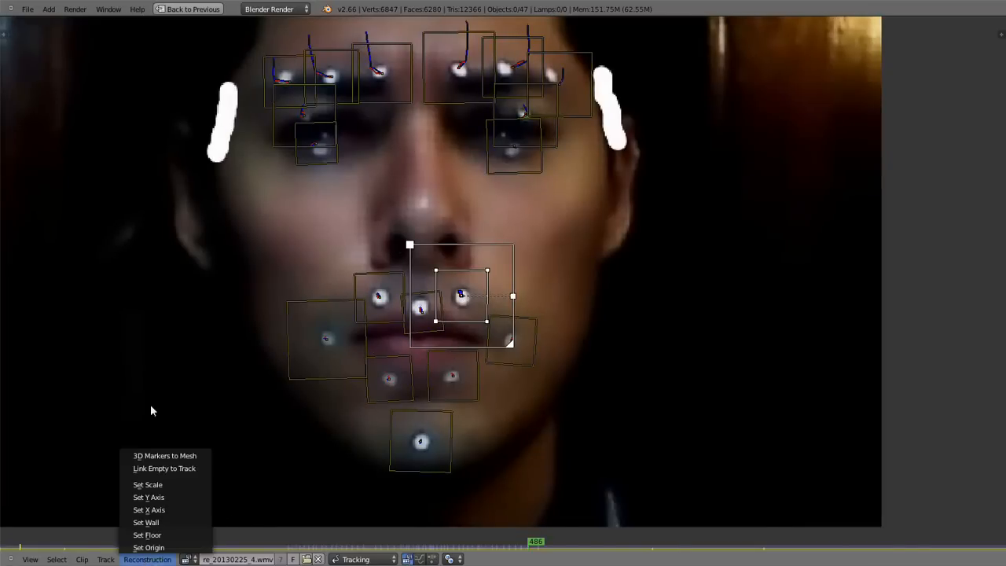
left_click(158, 558)
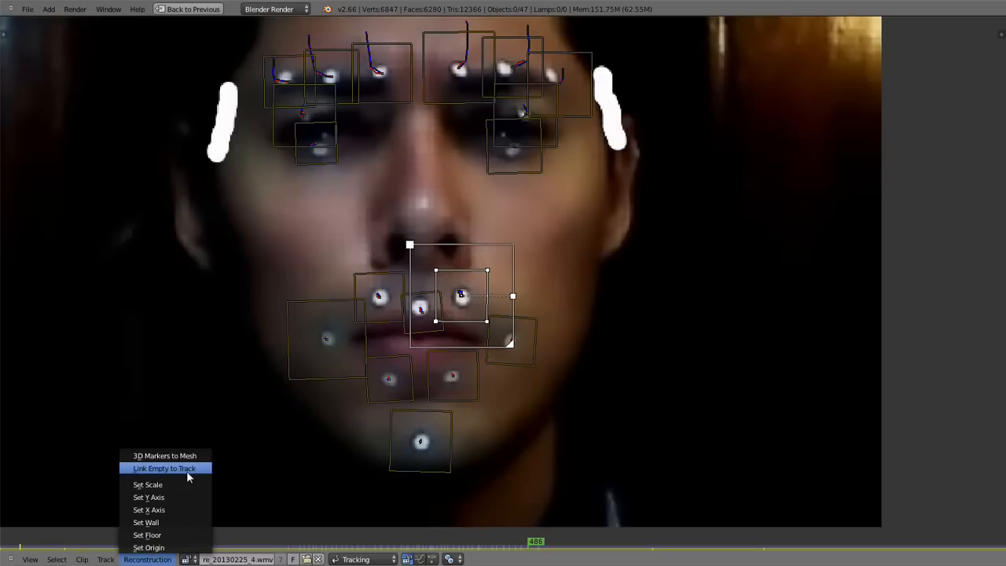
key("a")
left_click(148, 559)
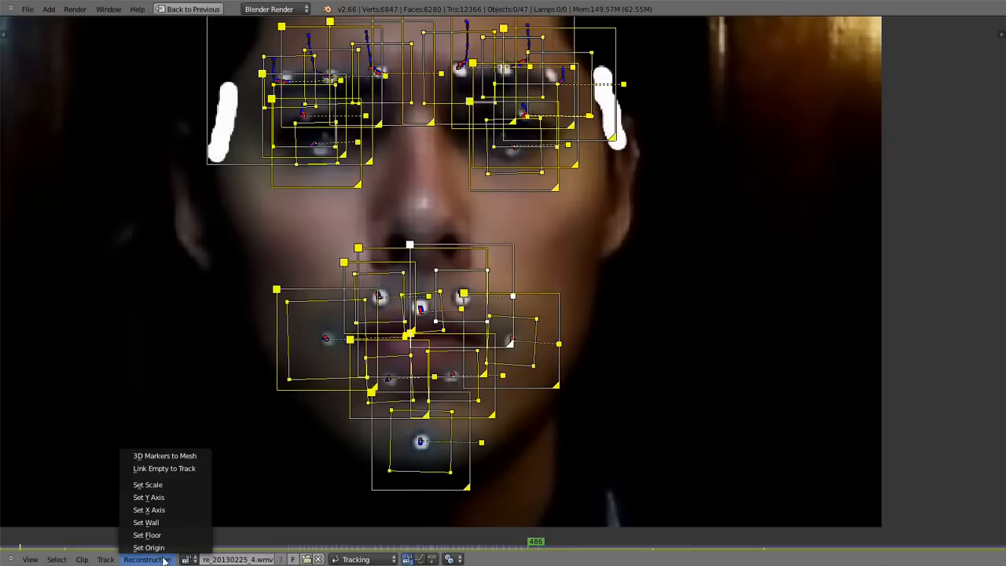
left_click(192, 471)
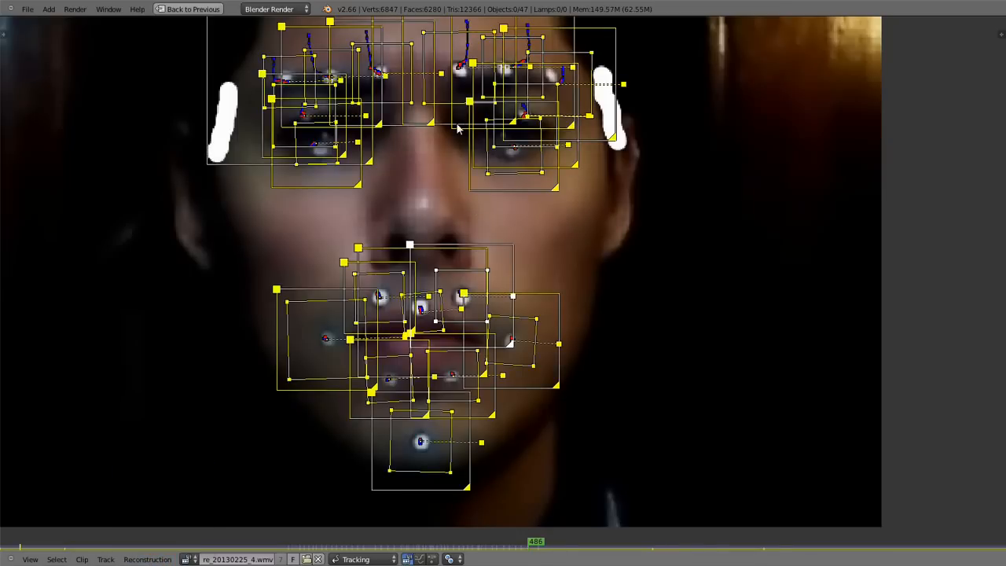
Restore the multi-editor layout, bring the tracked empties into the 3D view, and select the Track.008 empty.
key("ctrl+Up")
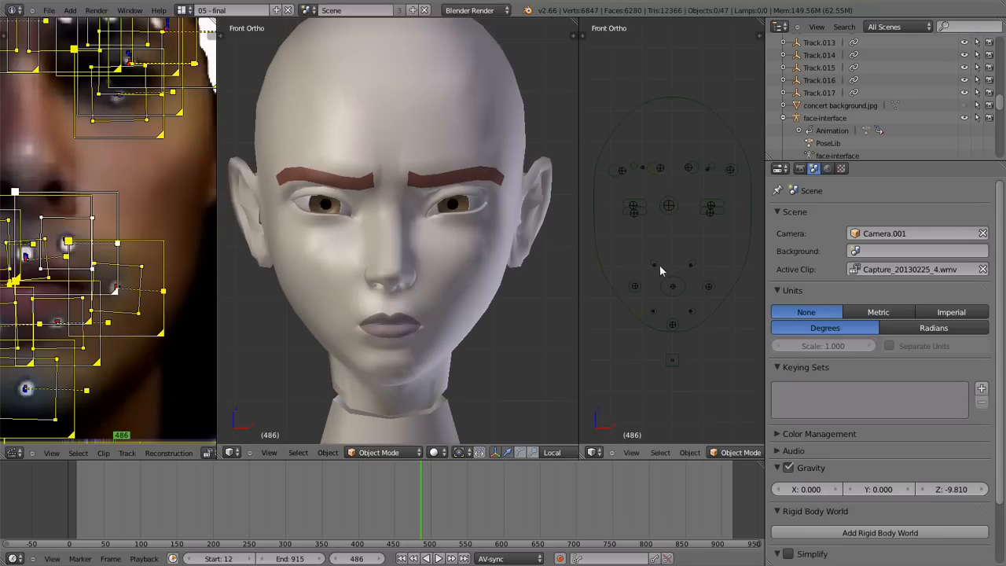
middle_click_drag(445, 267, 480, 436, "shift")
scroll(472, 306, "down", 10)
scroll(367, 209, "down", 8)
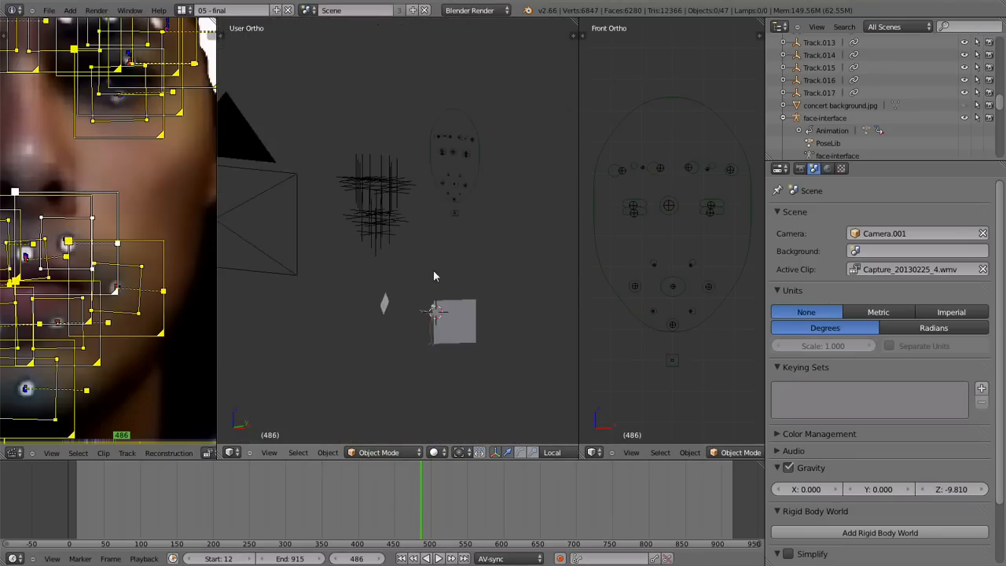
middle_click_drag(433, 271, 489, 283, "shift")
scroll(435, 200, "up", 1)
scroll(434, 198, "up", 2)
right_click(434, 198)
middle_click_drag(403, 227, 454, 257, "shift")
scroll(76, 241, "down", 6)
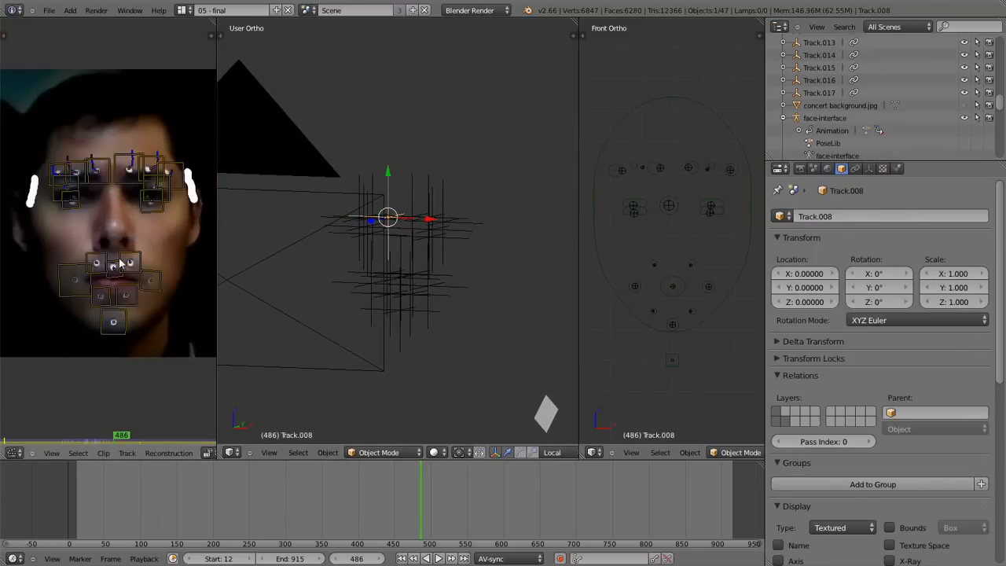
Play the animation to compare the empties' movement with the tracked footage.
key("alt+a")
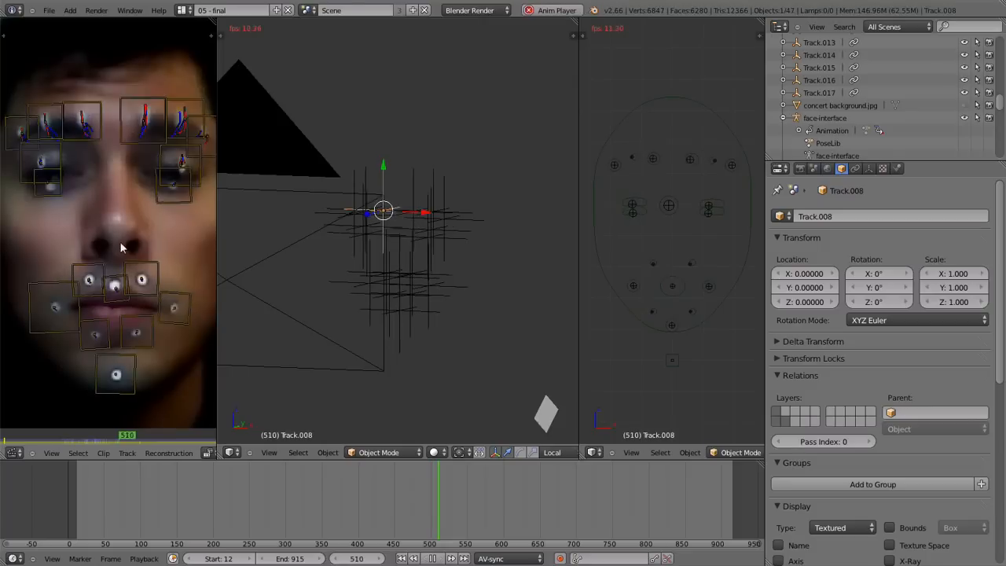
scroll(428, 233, "up", 4)
middle_click_drag(415, 244, 430, 183, "shift")
scroll(433, 193, "up", 3)
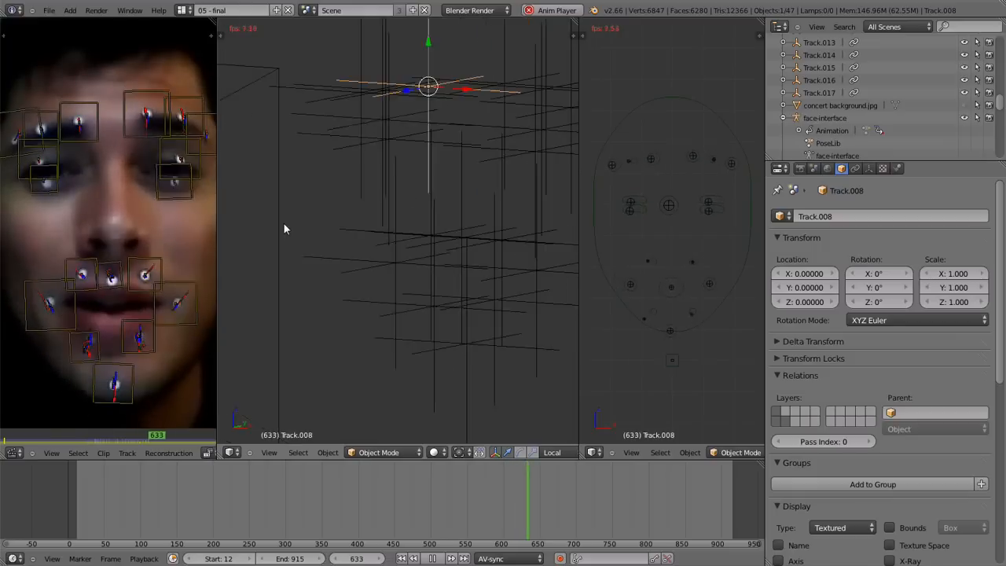
scroll(374, 254, "down", 2)
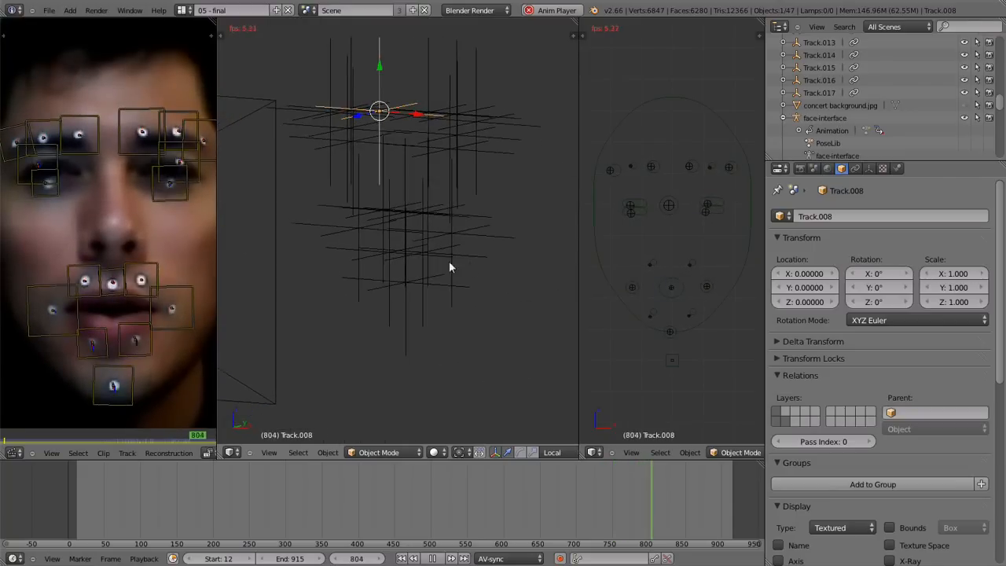
Stop the animation playback and select the Track.000 empty in the lower part of the marker cluster.
middle_click_drag(461, 260, 364, 263, "shift")
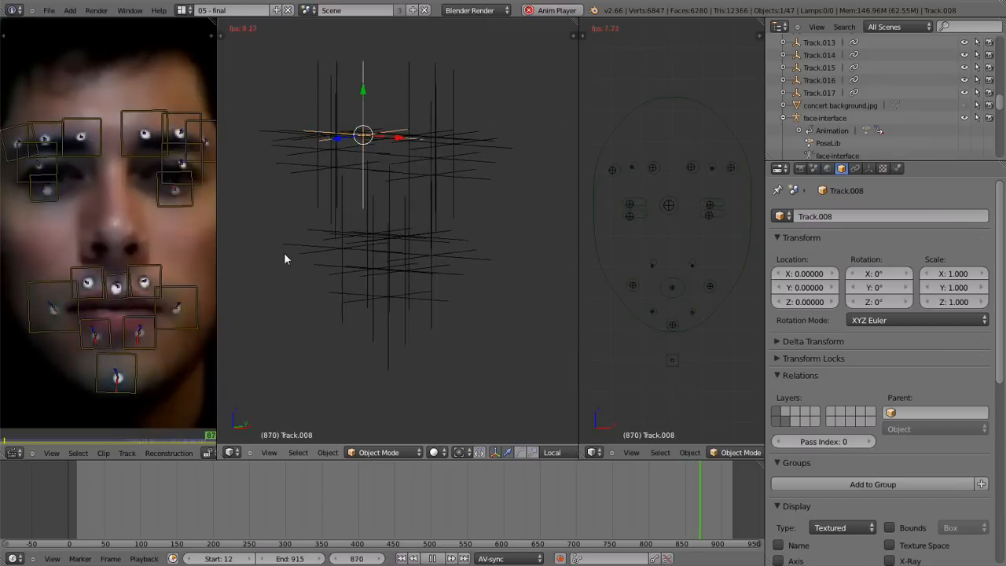
key("alt+a")
right_click(401, 320)
right_click(425, 283)
mouse_move(430, 296)
middle_mouse_down()
mouse_move(317, 295)
mouse_move(439, 291)
middle_mouse_up()
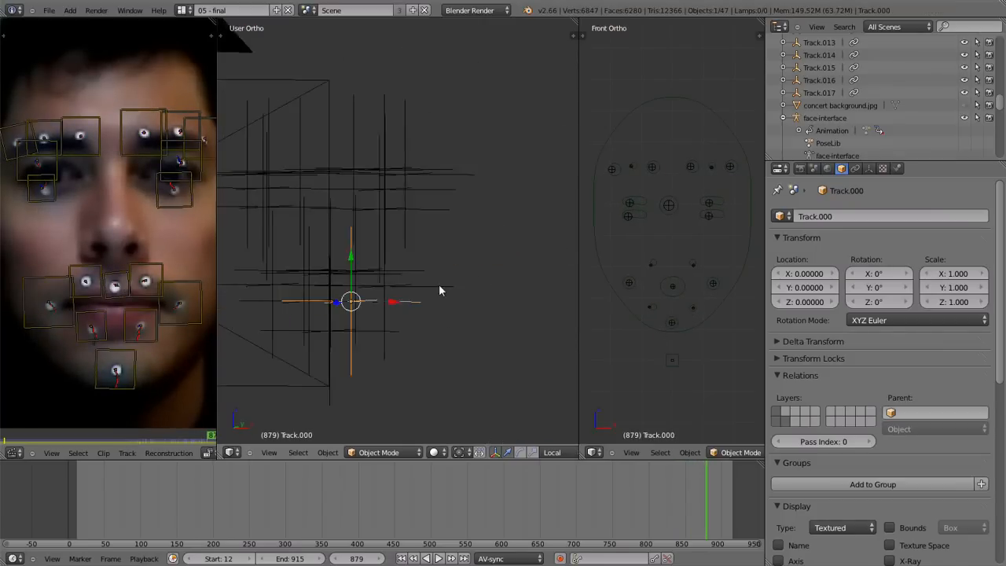
Replay the animation with the empties and the face interface both in view to compare their motion with the footage.
key("alt+a")
scroll(397, 291, "down", 5)
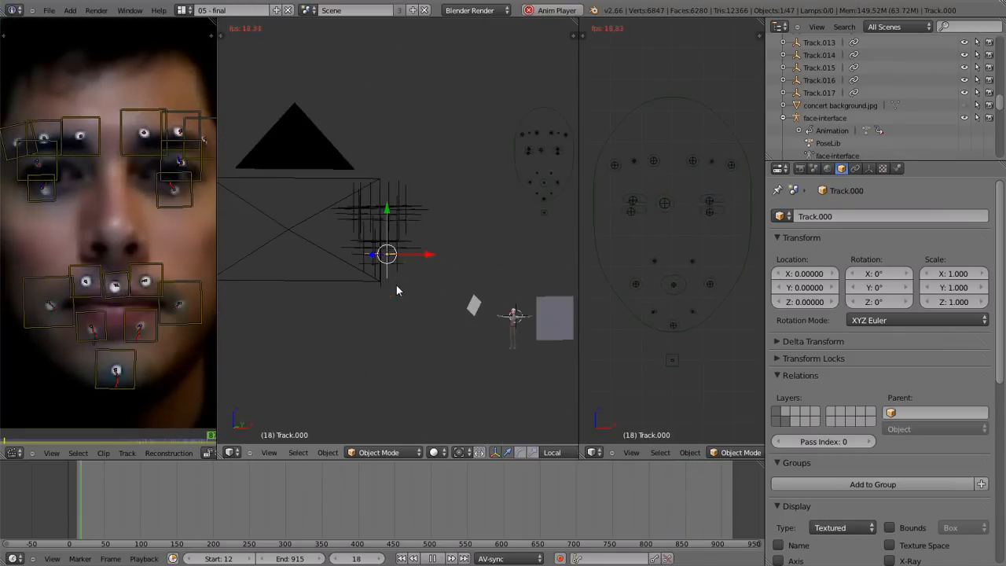
key("alt+a")
middle_click_drag(450, 211, 415, 235, "shift")
key("alt+a")
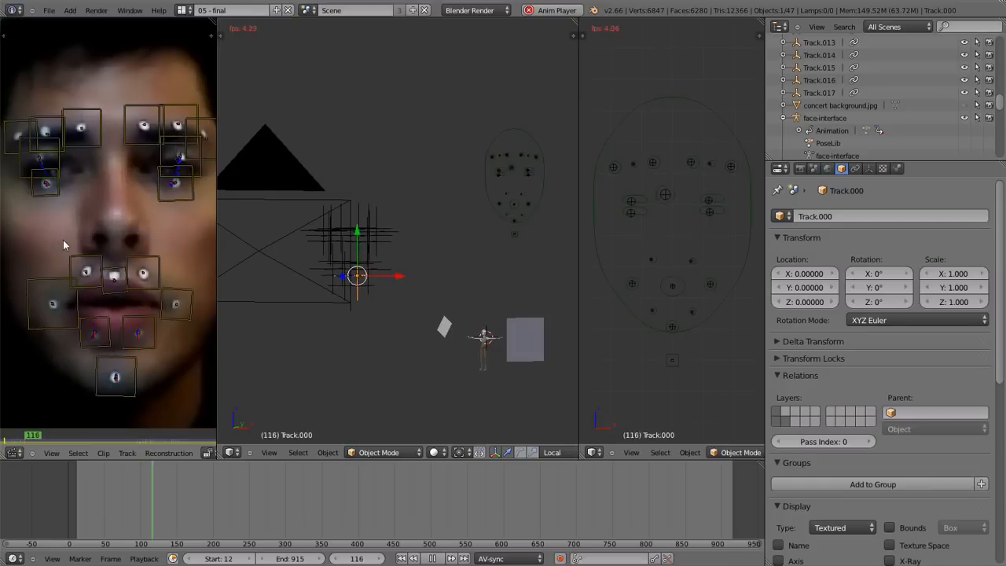
key("alt+a")
Look over the tracked empties up close and widen the front view of the face interface beside them.
scroll(550, 234, "up", 6)
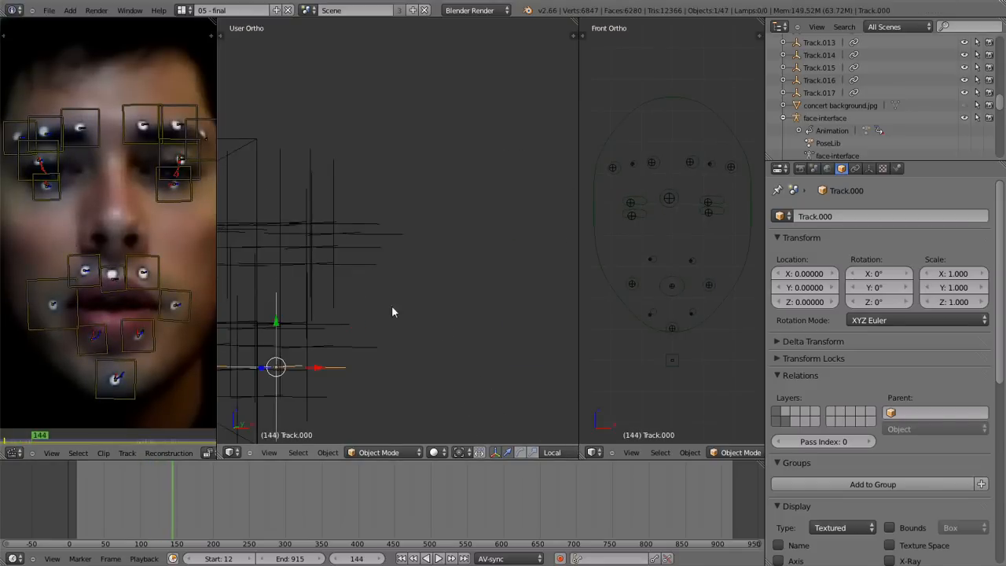
middle_click_drag(391, 312, 419, 208, "shift")
scroll(366, 238, "up", 2)
scroll(366, 238, "down", 2)
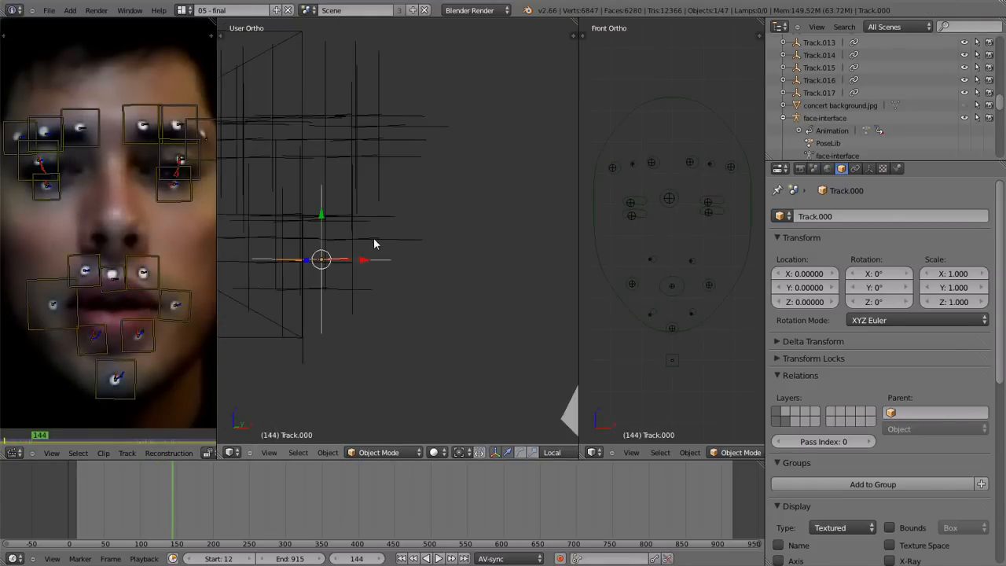
scroll(367, 238, "down", 3)
middle_click_drag(376, 243, 342, 301, "shift")
scroll(385, 256, "up", 3)
left_click_drag(580, 250, 381, 253)
middle_click_drag(316, 256, 400, 257, "shift")
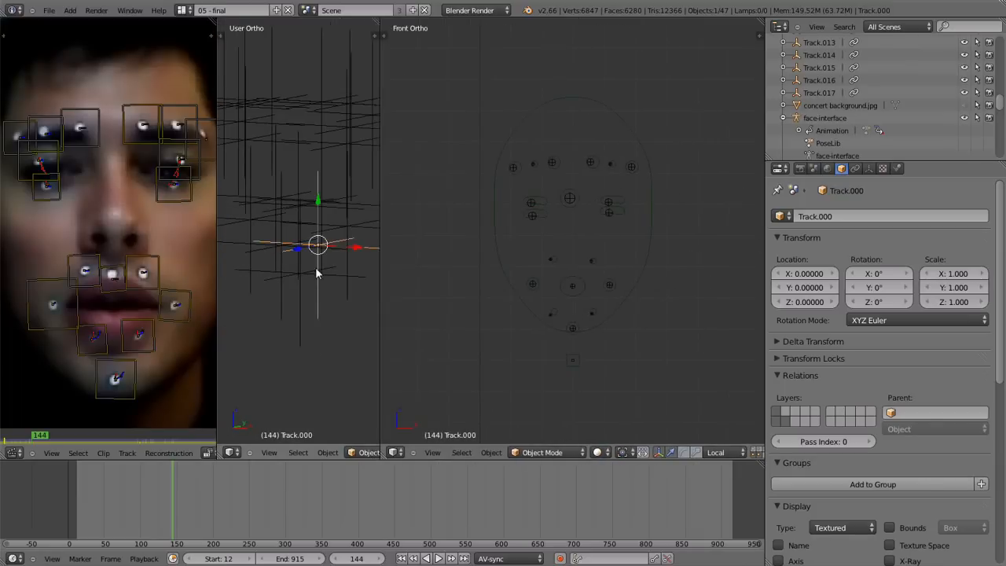
scroll(317, 273, "down", 2)
Switch to the 04 - Animation screen layout and enlarge its face-interface view next to the character's head.
key("ctrl+Left")
key("ctrl+Left")
key("ctrl+Left")
key("ctrl+Left")
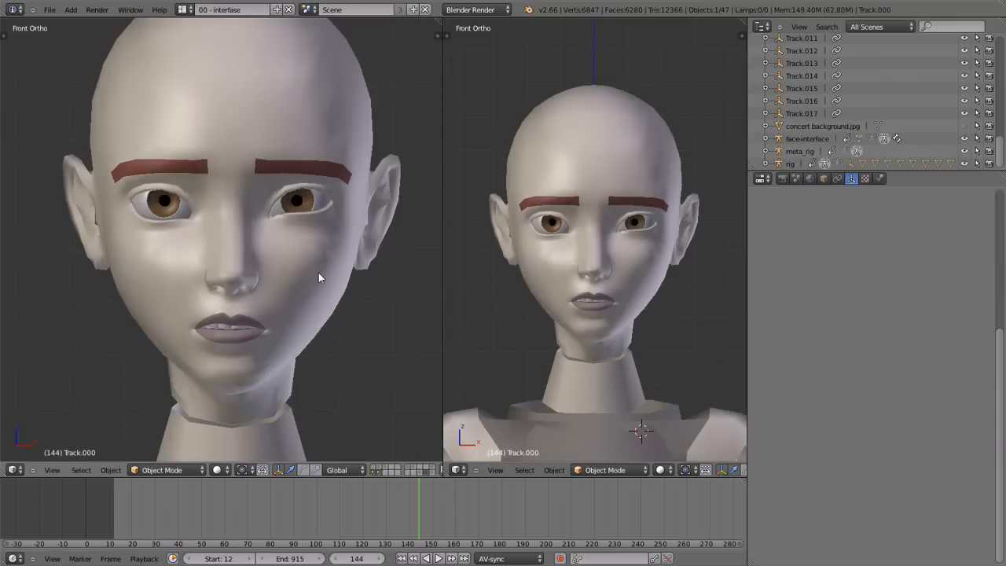
key("ctrl+Right")
key("ctrl+Right")
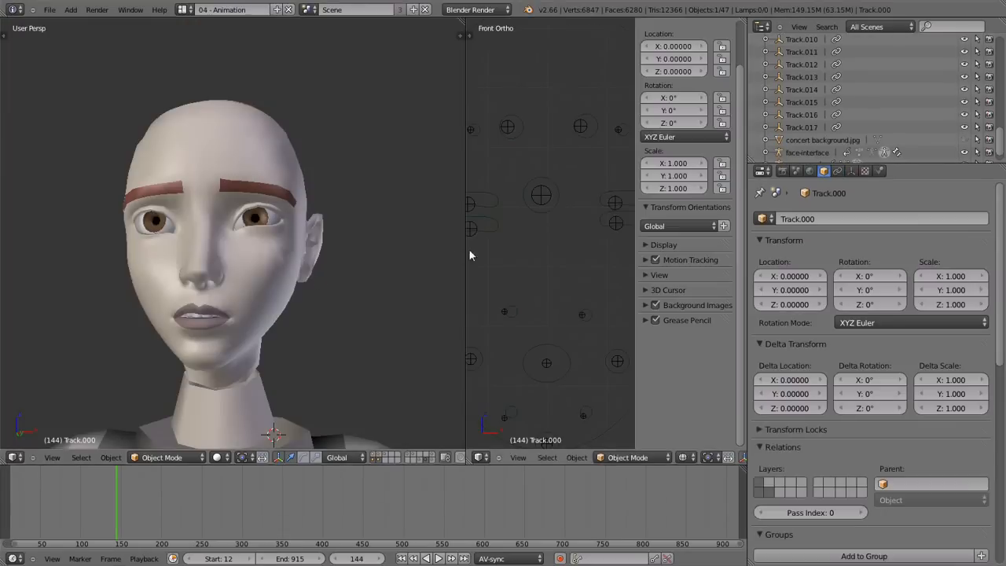
left_click_drag(466, 263, 310, 283)
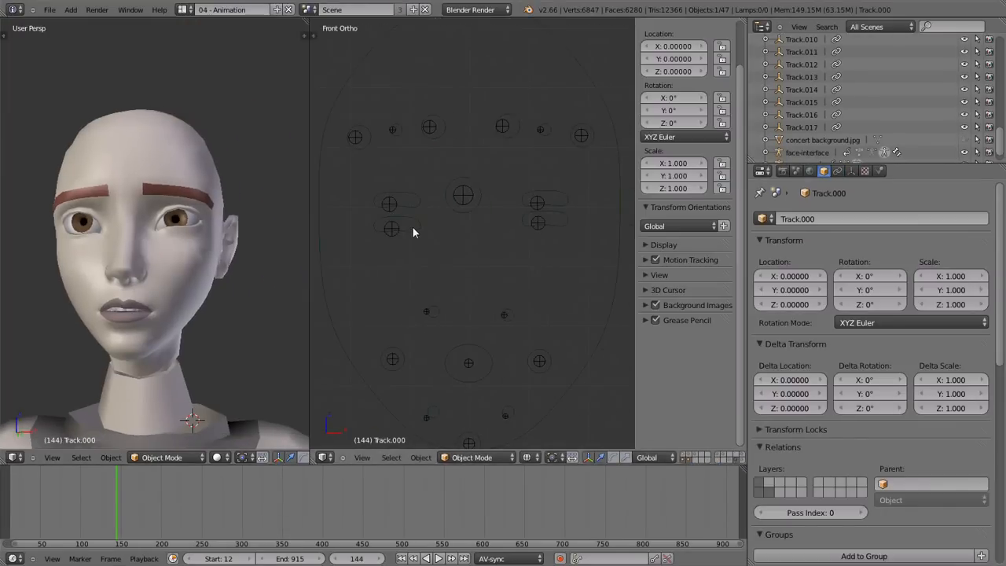
Select the right lower eyelid control in the face interface to examine its custom properties alongside the character's eye.
middle_click_drag(431, 239, 435, 199, "shift")
middle_click_drag(205, 272, 154, 282)
scroll(197, 277, "up", 5)
scroll(194, 281, "down", 5)
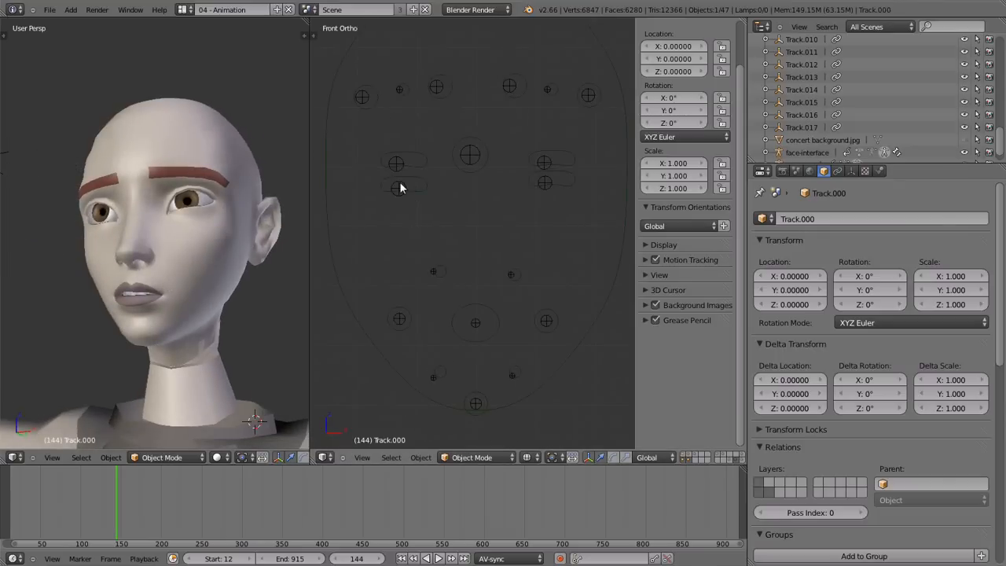
scroll(471, 276, "up", 5)
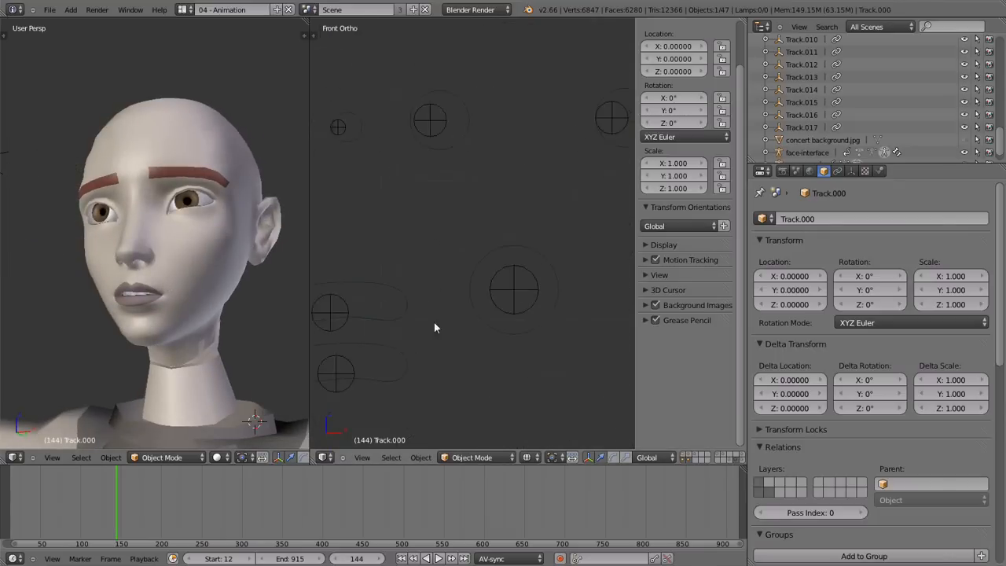
right_click(440, 258)
middle_click_drag(477, 315, 485, 183, "shift")
right_click(459, 191)
middle_click_drag(444, 319, 514, 35, "shift")
middle_click_drag(558, 227, 570, 512, "shift")
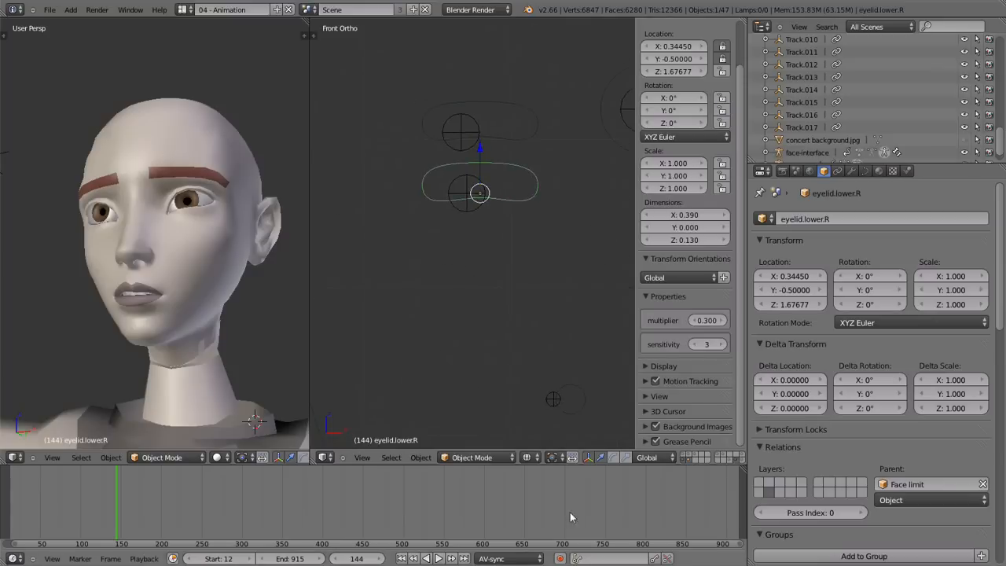
Select the right upper eyelid control and the left eyelid controls in turn to compare their custom properties.
middle_click_drag(559, 147, 462, 209, "shift")
right_click(489, 217)
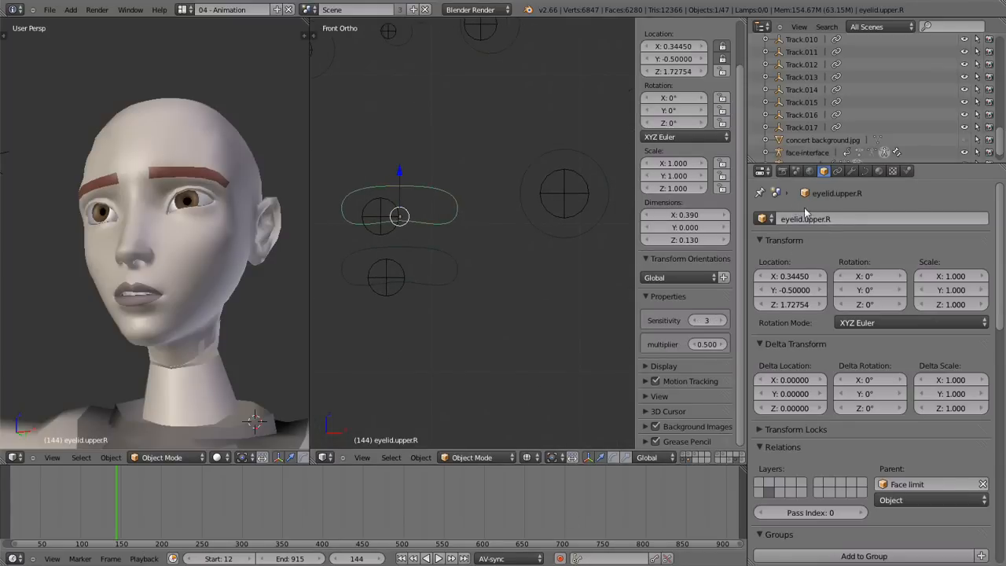
right_click(470, 287)
middle_click_drag(550, 270, 510, 258, "shift")
middle_click_drag(405, 252, 447, 245, "shift")
right_click(455, 235)
right_click(455, 198)
middle_click_drag(388, 317, 564, 256, "shift")
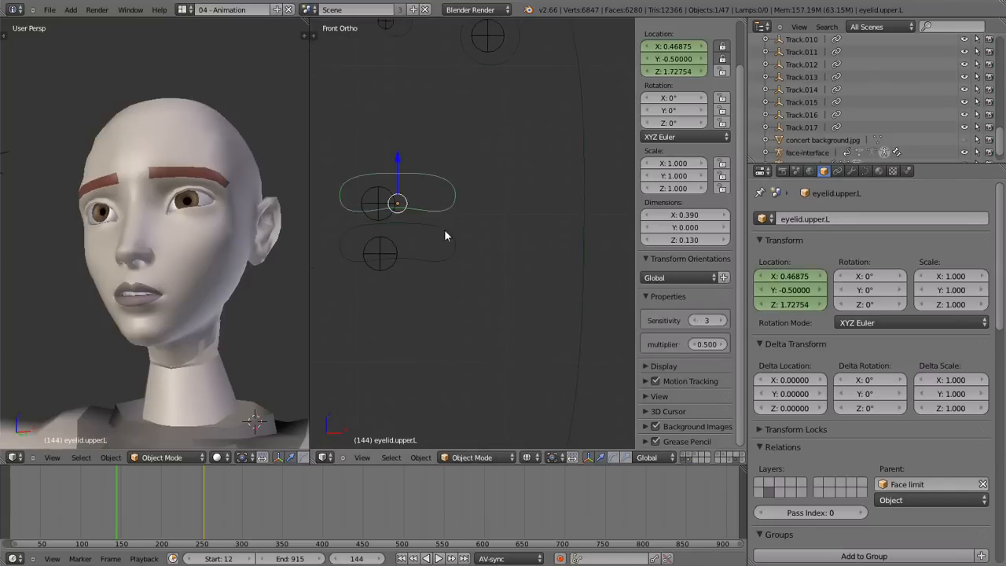
Select the Mouth-center control to check its multiplier property and examine the character's mouth.
scroll(488, 278, "down", 4)
middle_click_drag(458, 320, 529, 197, "shift")
scroll(521, 219, "up", 4)
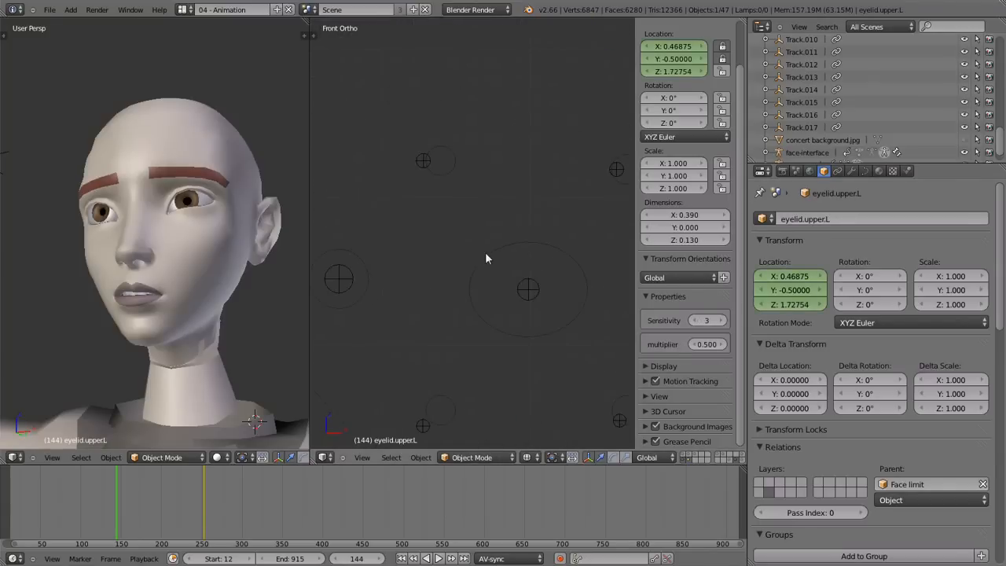
right_click(501, 278)
middle_click_drag(462, 211, 463, 152, "shift")
scroll(491, 329, "down", 1)
middle_click_drag(537, 236, 504, 300, "shift")
scroll(419, 234, "up", 1)
middle_click_drag(551, 278, 479, 259, "shift")
scroll(480, 258, "up", 3)
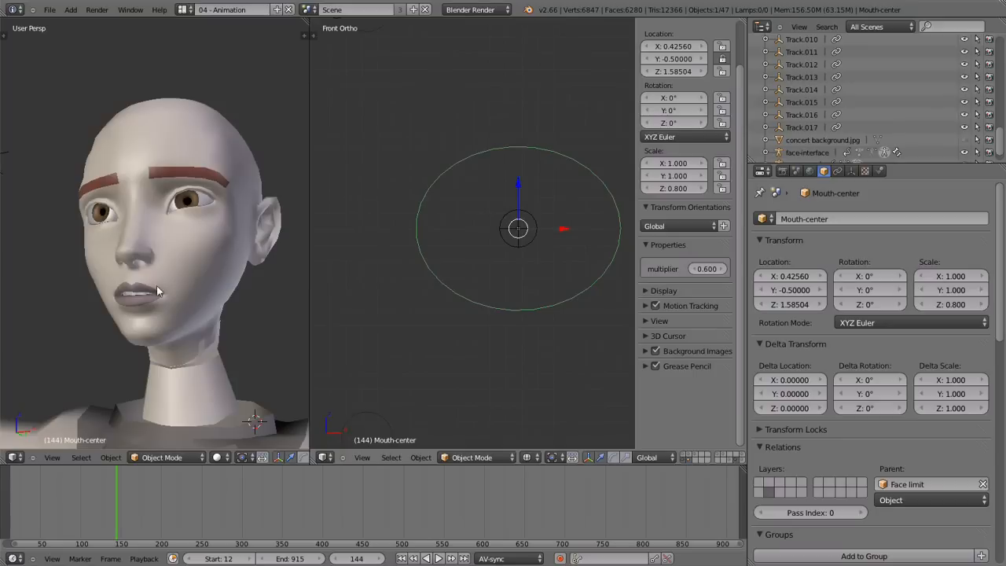
scroll(159, 261, "up", 2)
middle_click_drag(159, 261, 134, 272)
scroll(134, 272, "down", 1)
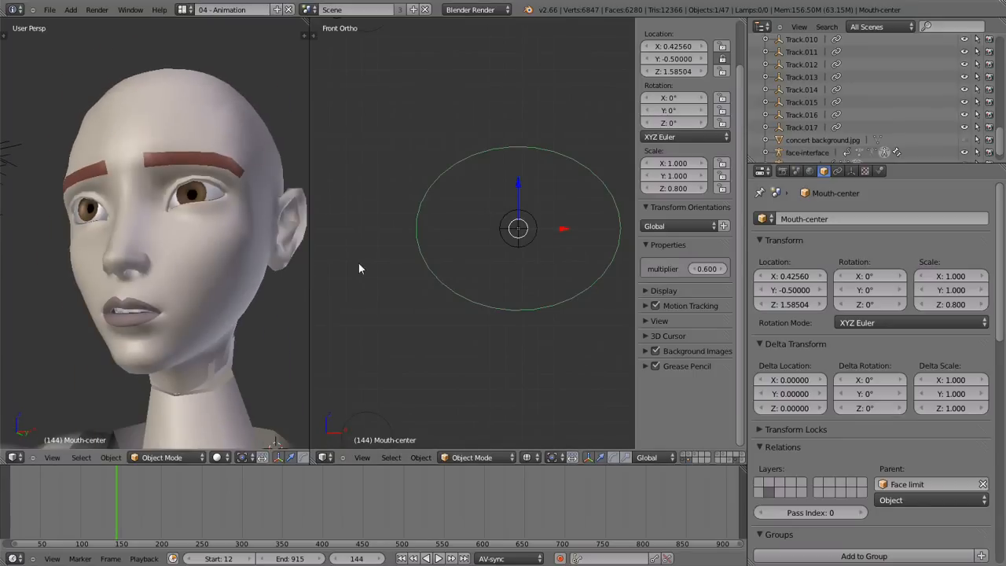
Select the Smile-R control and display its object constraints.
scroll(466, 215, "down", 2)
middle_click_drag(407, 266, 551, 233, "shift")
middle_click_drag(438, 207, 472, 234, "shift")
right_click(472, 234)
scroll(503, 264, "down", 1)
middle_click_drag(498, 268, 409, 253, "shift")
scroll(500, 245, "up", 1)
scroll(488, 248, "down", 3)
middle_click_drag(488, 252, 447, 318, "shift")
middle_click_drag(493, 214, 475, 169, "shift")
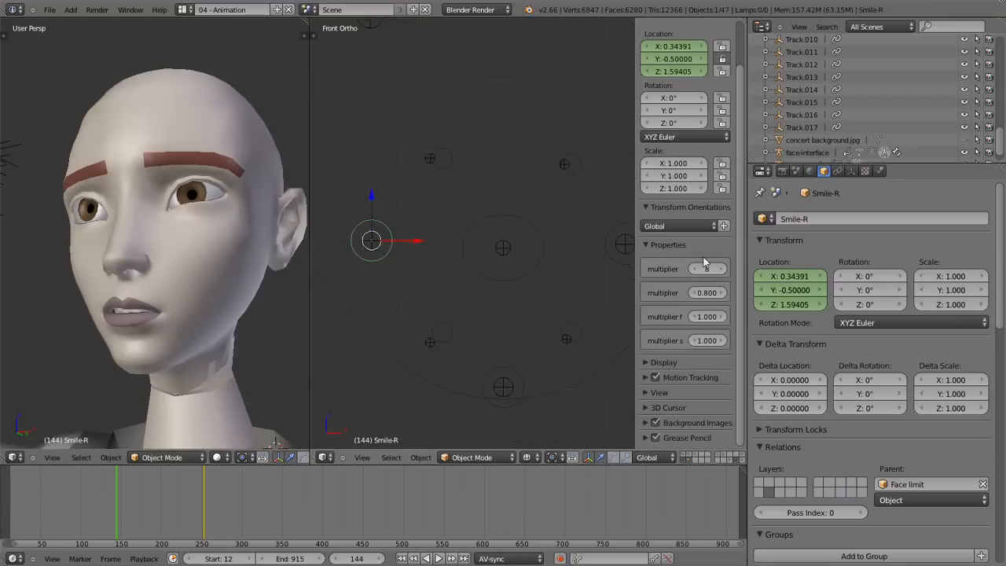
left_click(837, 171)
Try moving the Smile-R control outward and downward to test its influence on the mouth corner.
middle_click_drag(500, 276, 559, 254, "shift")
key("g")
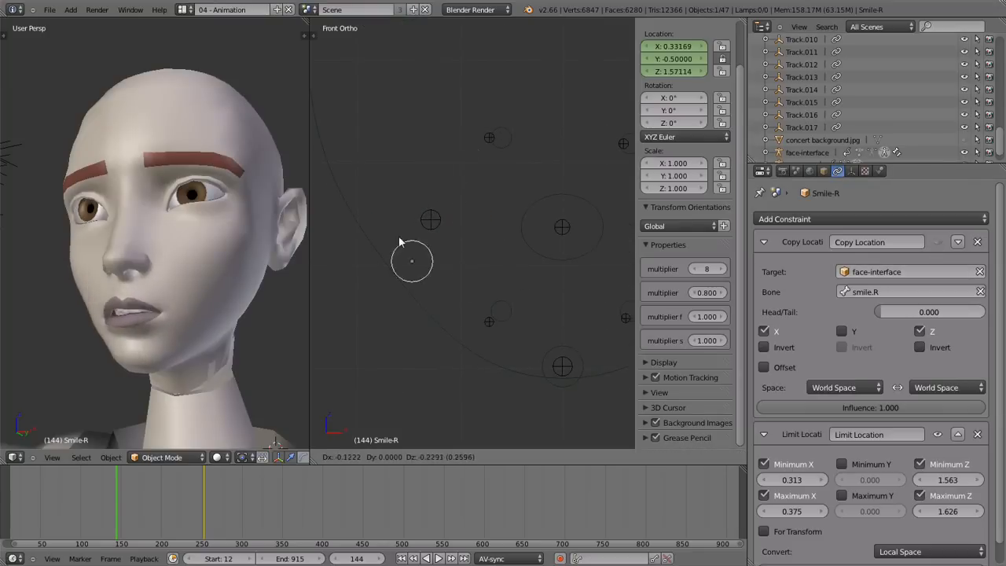
left_click(456, 229)
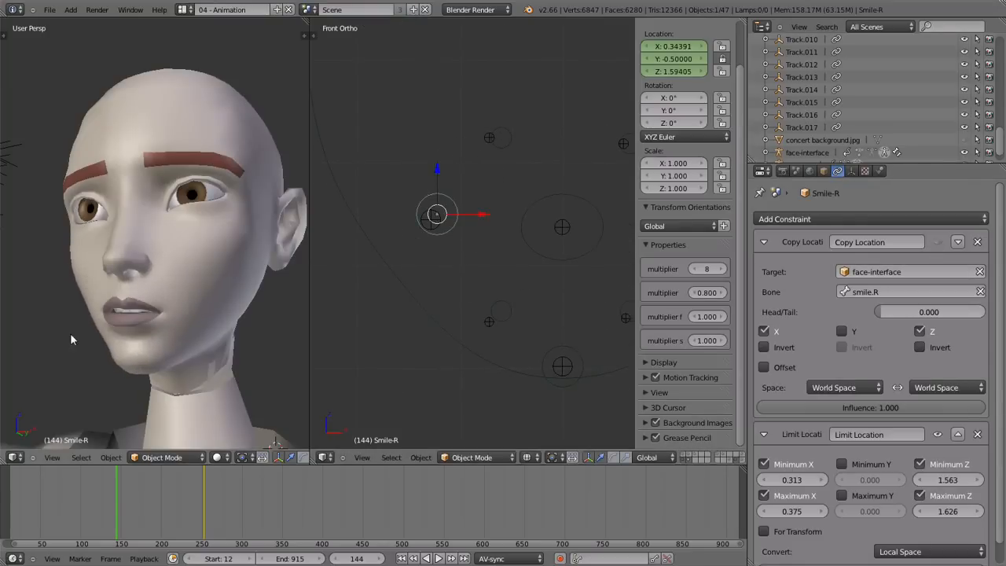
Show the layer with the character's rig bones on the head and select the mouth.R bone.
scroll(125, 319, "up", 6)
scroll(139, 265, "down", 7)
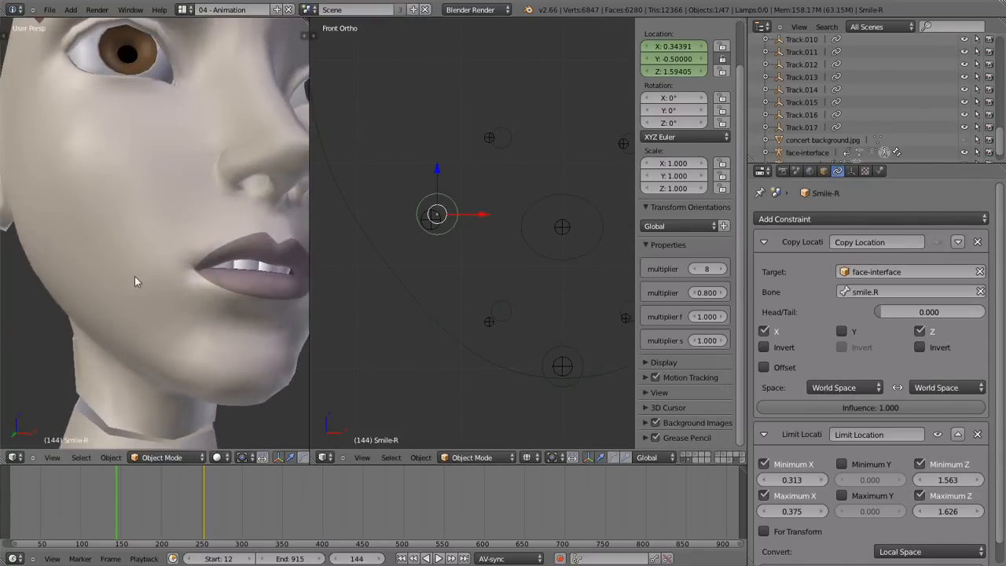
scroll(228, 458, "down", 5)
left_click(238, 456, "shift")
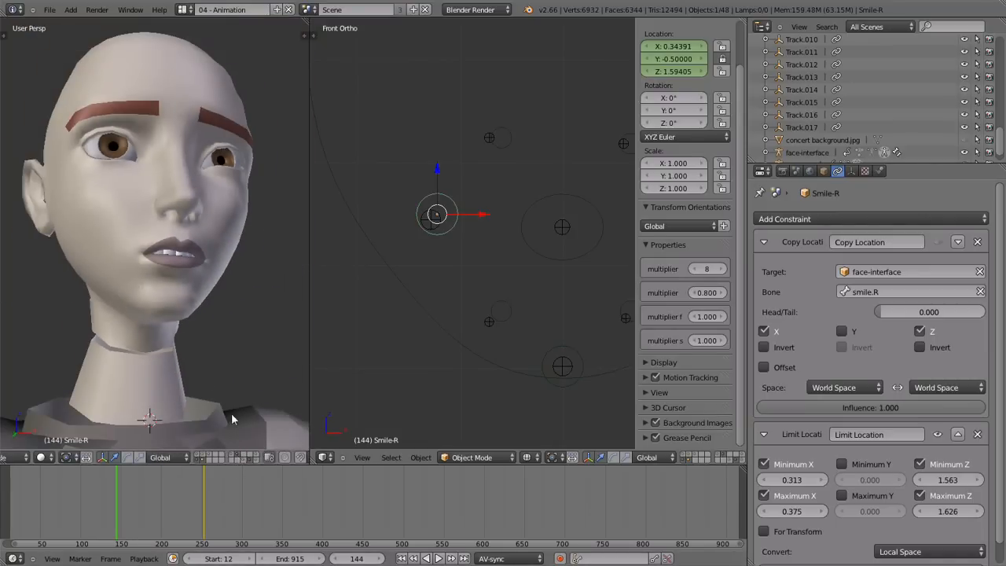
left_click(232, 459, "shift")
middle_click_drag(180, 304, 149, 281)
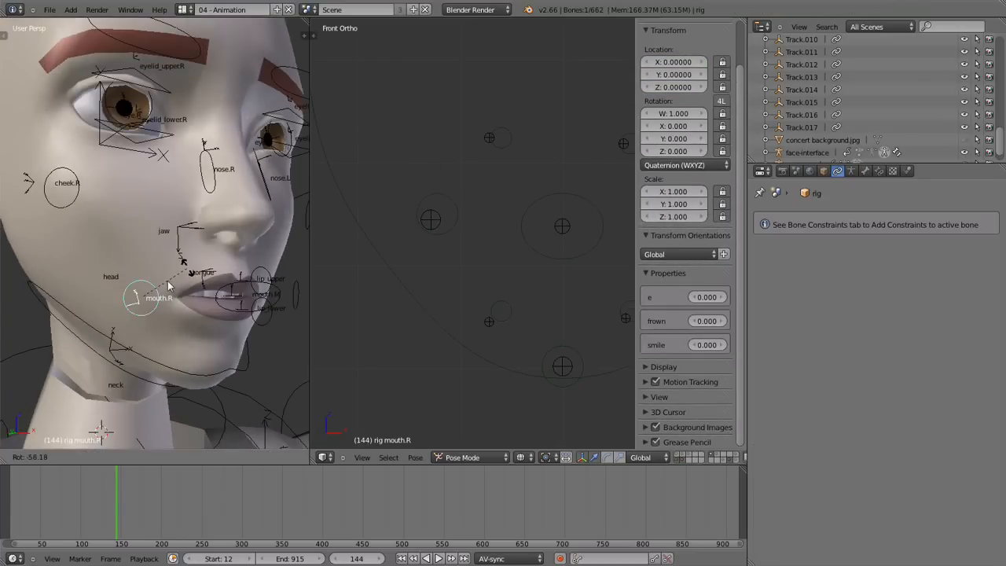
Try rotating the mouth.R bone beside the lips.
right_click(230, 414)
key("r")
key("x")
right_click(241, 319)
Reselect the mouth.R bone and display its e, frown and smile custom properties in the head view.
middle_click_drag(240, 318, 233, 291)
scroll(234, 291, "down", 1)
key("n")
scroll(133, 278, "down", 2)
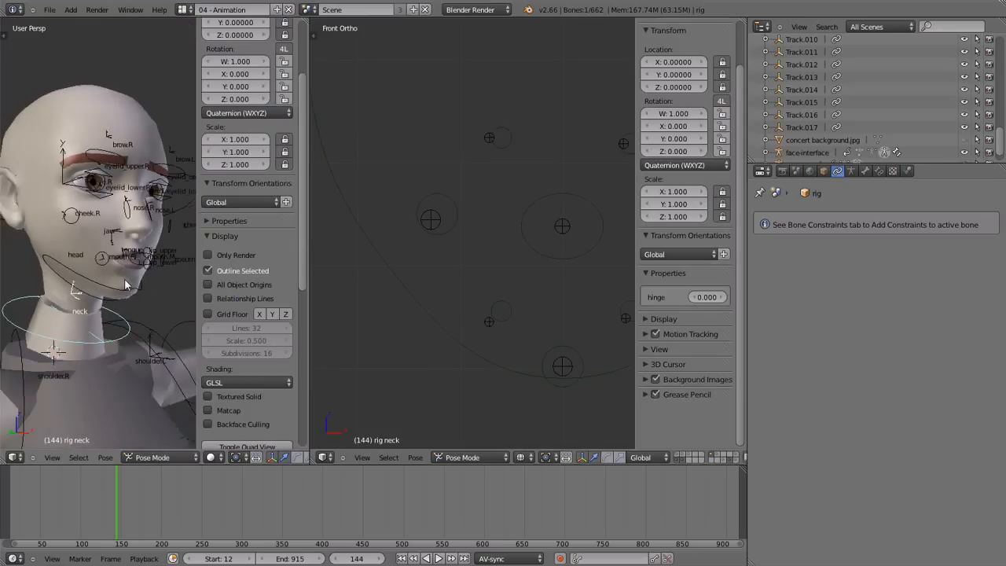
scroll(117, 279, "up", 1)
right_click(106, 274)
scroll(237, 288, "down", 2)
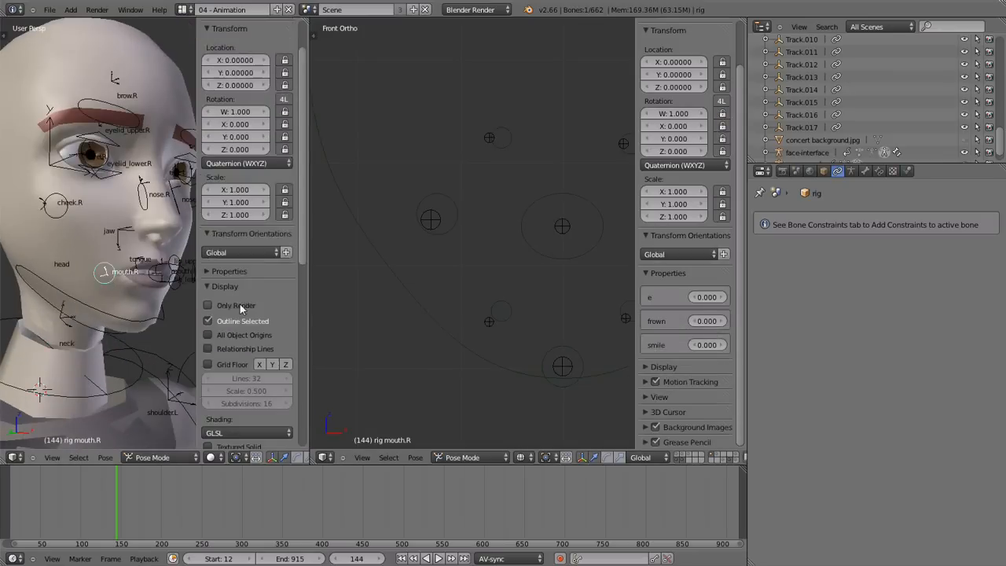
left_click(269, 197)
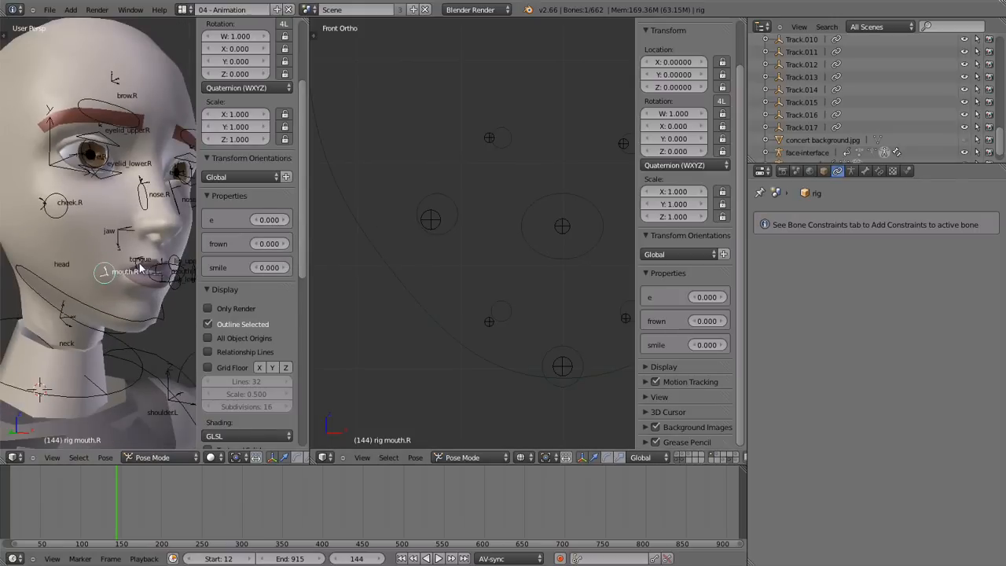
Close the head view's properties and change its visible layers to hide the rig bones and leave the character mesh.
key("n")
scroll(246, 463, "down", 5)
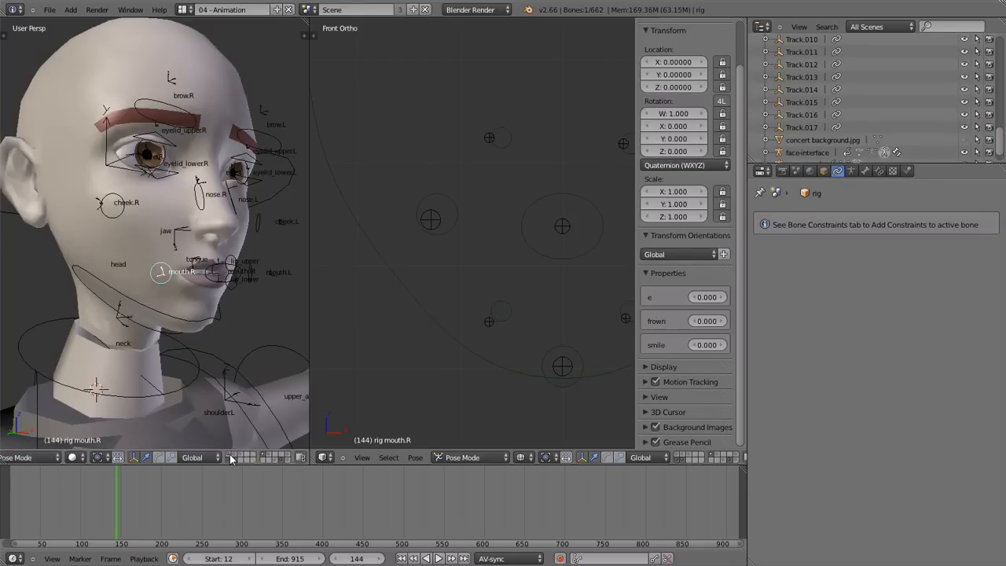
left_click(231, 456)
middle_click_drag(223, 293, 201, 297)
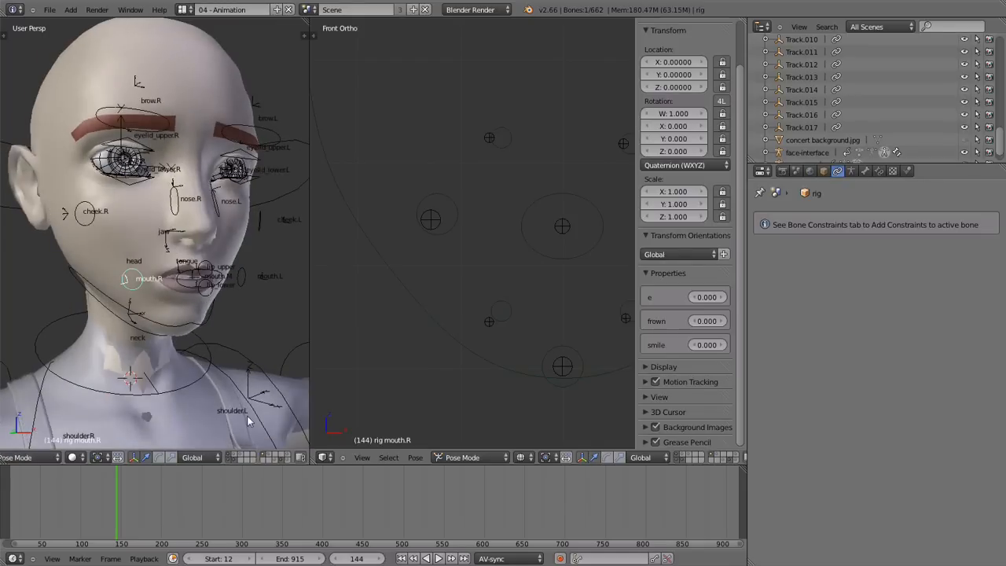
left_click(242, 461)
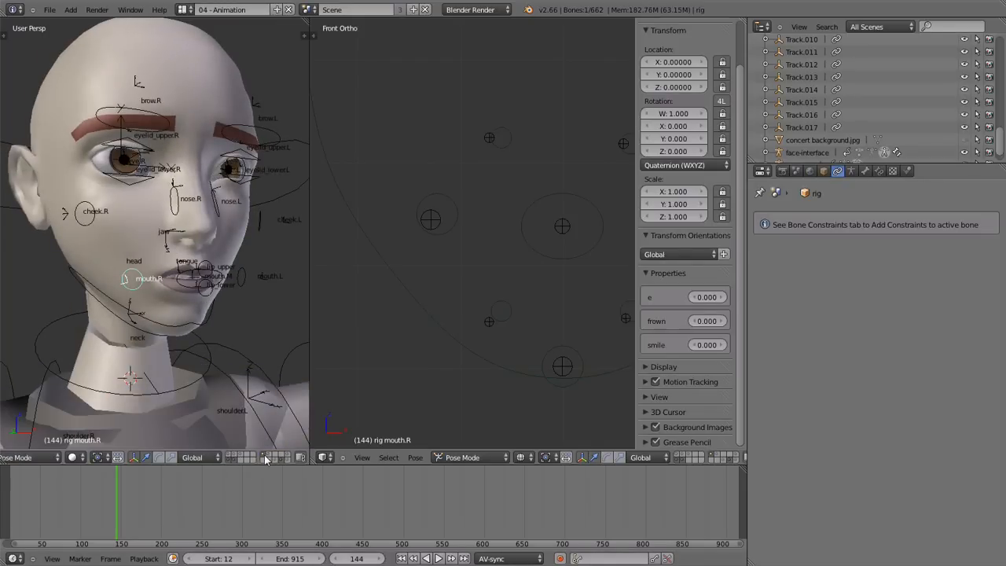
left_click(265, 455)
middle_click_drag(219, 382, 217, 346)
scroll(422, 242, "up", 2)
Select the Smile-R control and try moving it outward and upward to test the mouth's response.
right_click(448, 227)
key("g")
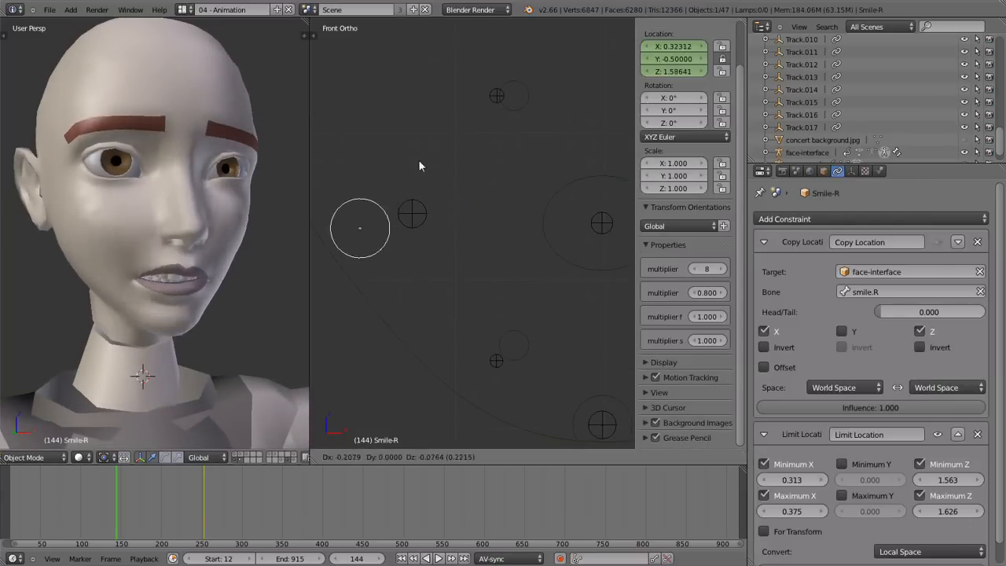
key("Escape")
scroll(431, 322, "down", 2)
middle_click_drag(432, 323, 398, 336, "shift")
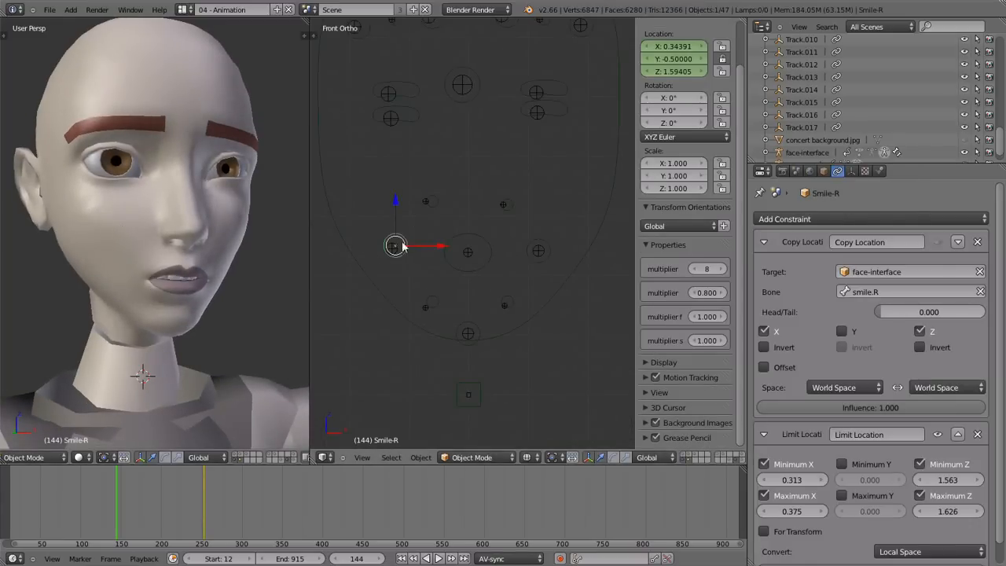
key("g")
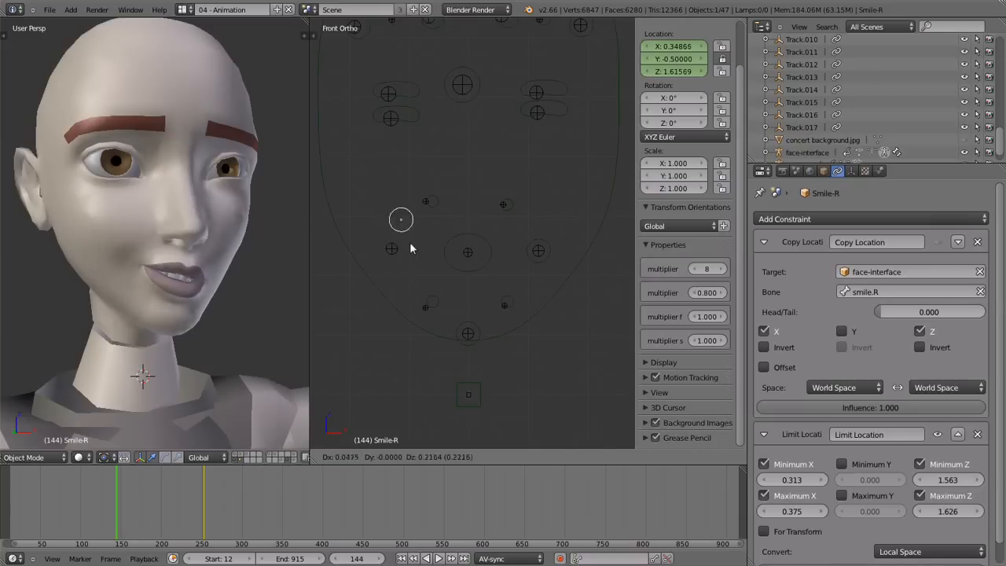
right_click(410, 242)
Mute the Smile-L control's Copy Location constraint and try moving both Smile controls together along the Z axis.
right_click(553, 254)
left_click(937, 243)
right_click(427, 231, "shift")
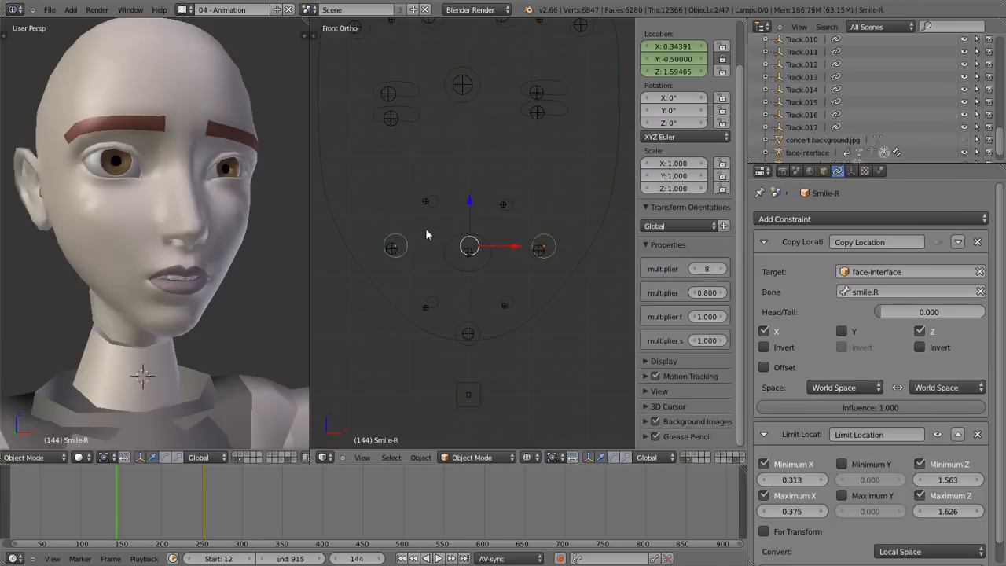
key("g")
key("z")
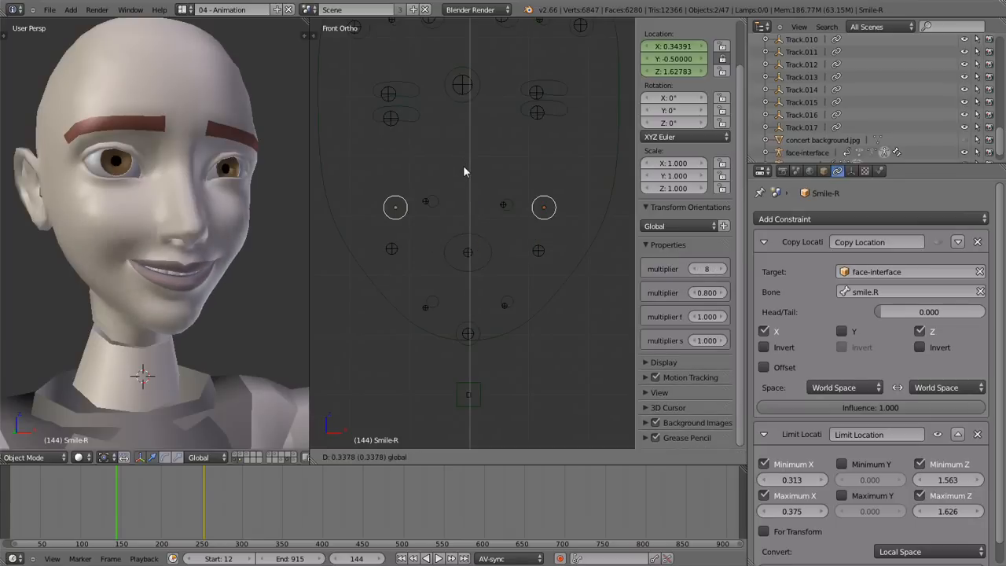
left_click(461, 208)
Select only the Smile-R control and slide it outward along X to about 0.333.
right_click(397, 250)
right_click(408, 254)
scroll(408, 253, "up", 2)
mouse_move(404, 252)
left_mouse_down()
mouse_move(447, 254)
mouse_move(346, 244)
mouse_move(419, 245)
mouse_move(374, 246)
mouse_move(400, 246)
left_mouse_up()
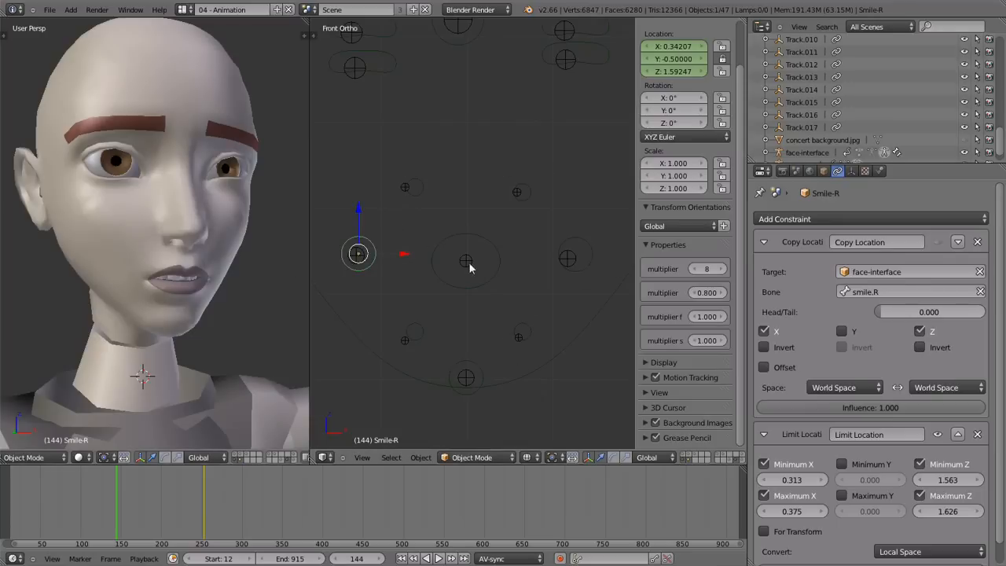
mouse_move(393, 259)
left_mouse_down()
mouse_move(449, 263)
mouse_move(367, 260)
mouse_move(392, 262)
left_mouse_up()
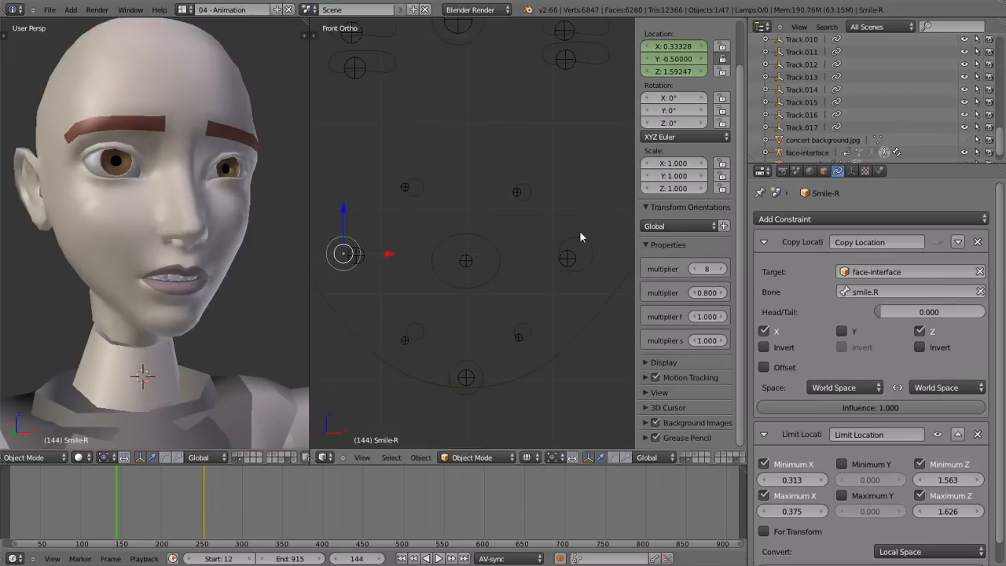
Slide the Smile-L control inward along X to about 0.460 and bring the Smile-R control back inward to its marker.
right_click(580, 236)
mouse_move(620, 254)
left_mouse_down()
mouse_move(558, 255)
mouse_move(613, 255)
left_mouse_up()
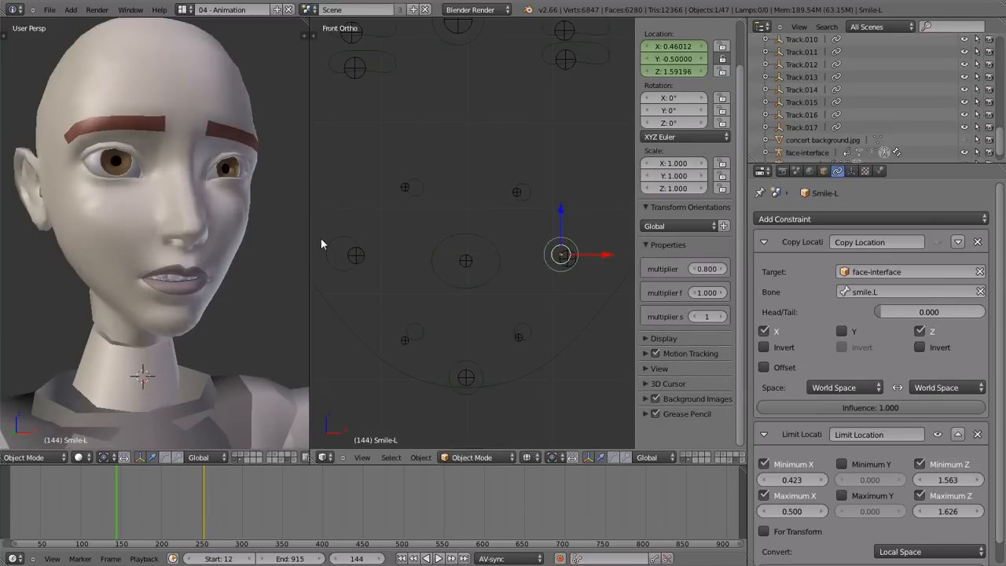
right_click(351, 253)
mouse_move(391, 258)
left_mouse_down()
mouse_move(453, 263)
mouse_move(394, 265)
mouse_move(406, 260)
left_mouse_up()
right_click(564, 261)
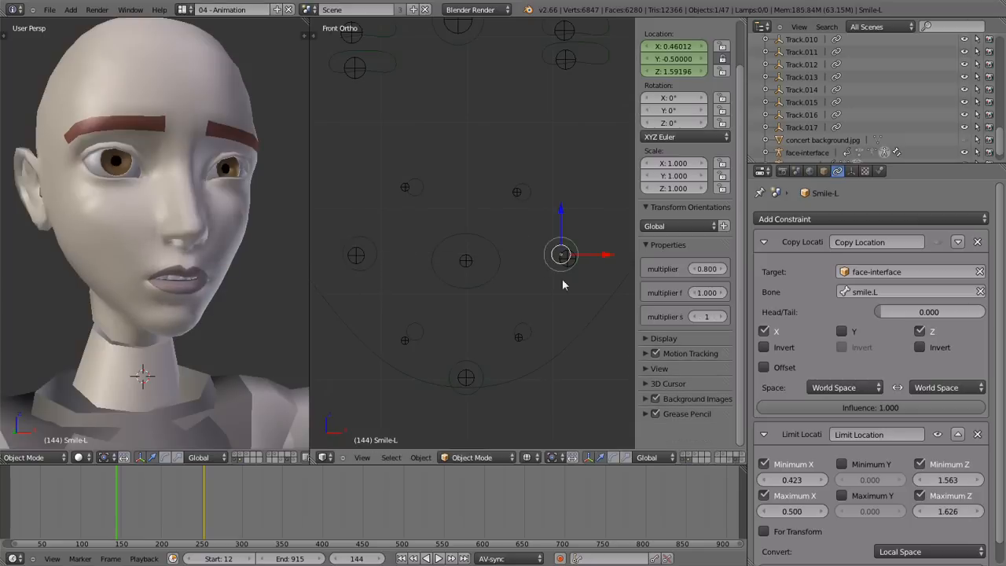
Examine the Smile-L control's multiplier custom properties alongside the mouth controls of the face interface.
middle_click_drag(452, 302, 483, 282, "shift")
scroll(483, 282, "up", 1)
middle_click_drag(416, 277, 393, 275, "shift")
scroll(386, 251, "down", 1)
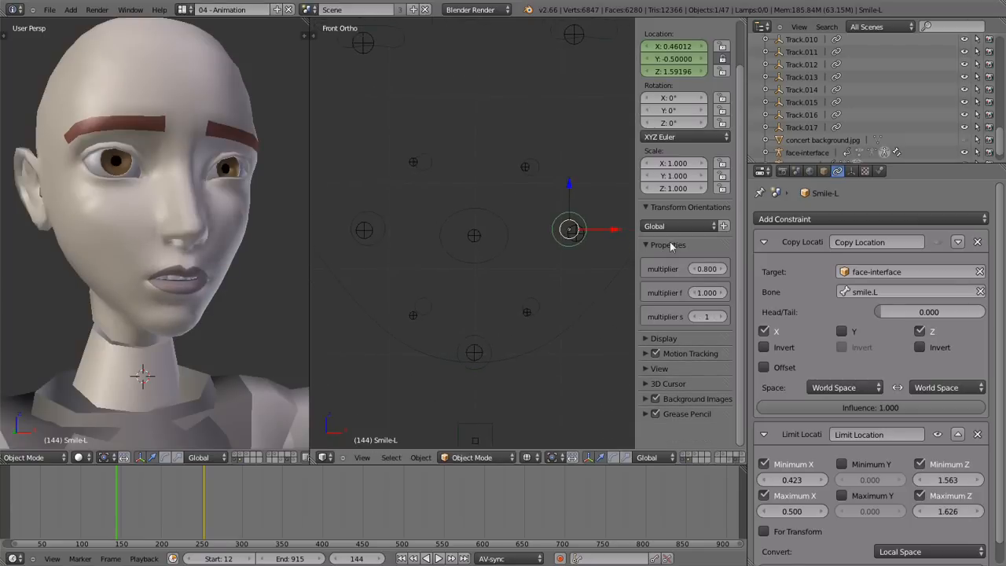
middle_click_drag(509, 295, 453, 298, "shift")
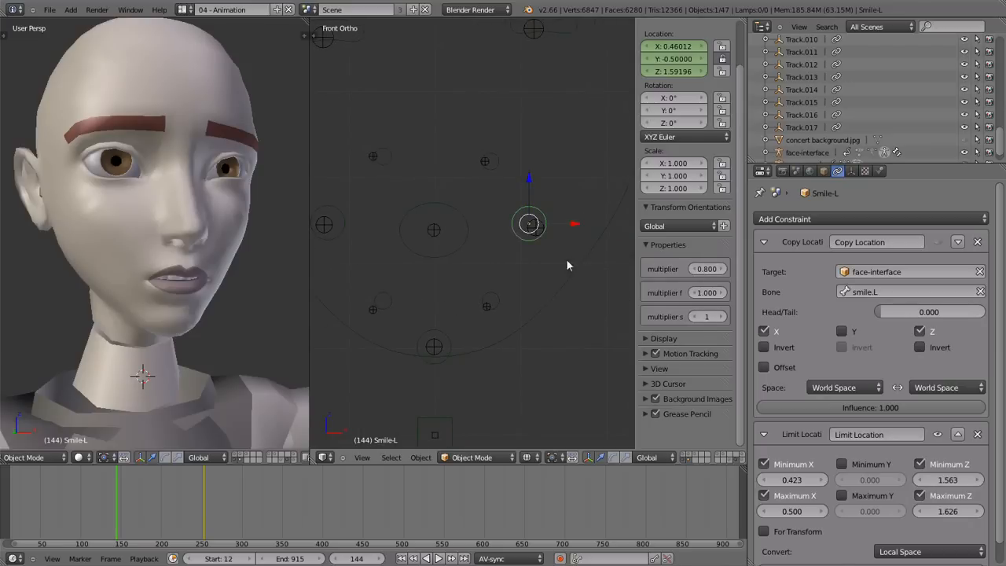
middle_click_drag(511, 280, 580, 289, "shift")
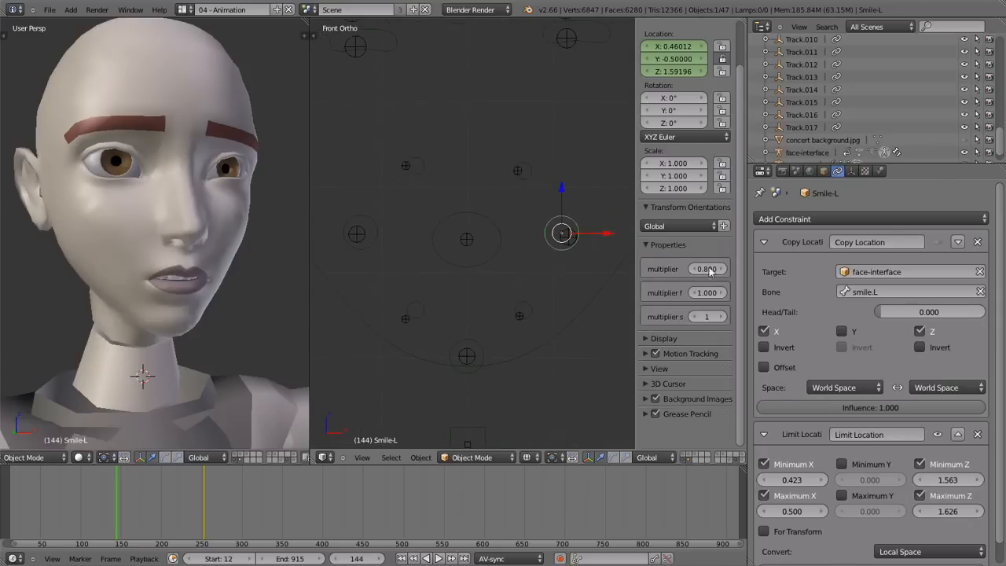
middle_click_drag(425, 281, 534, 272, "shift")
scroll(450, 282, "up", 2)
Select the Smile-R control, enlarge the view of the face and try moving the control downward.
right_click(355, 232)
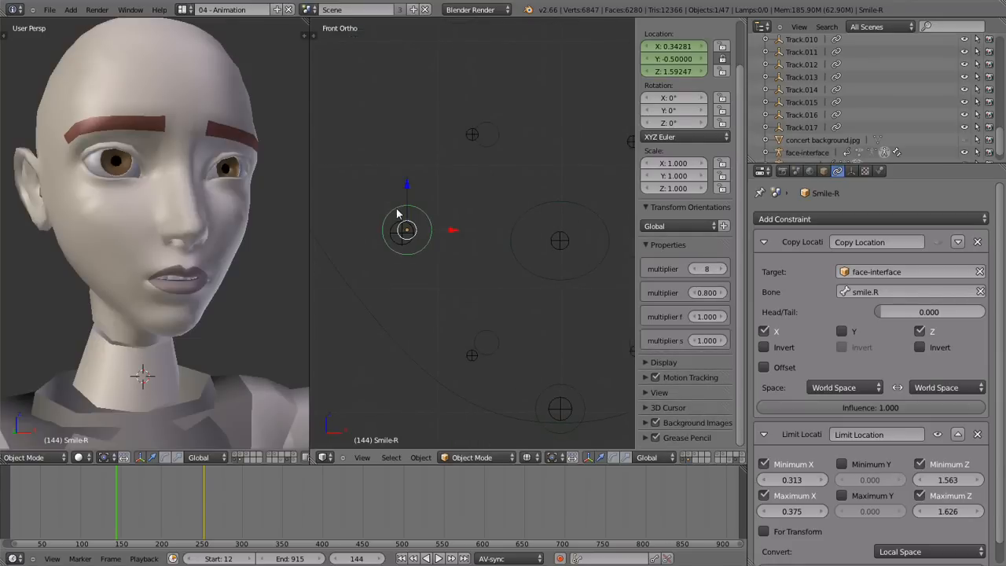
scroll(182, 275, "up", 1)
middle_click_drag(182, 276, 186, 276)
key("g")
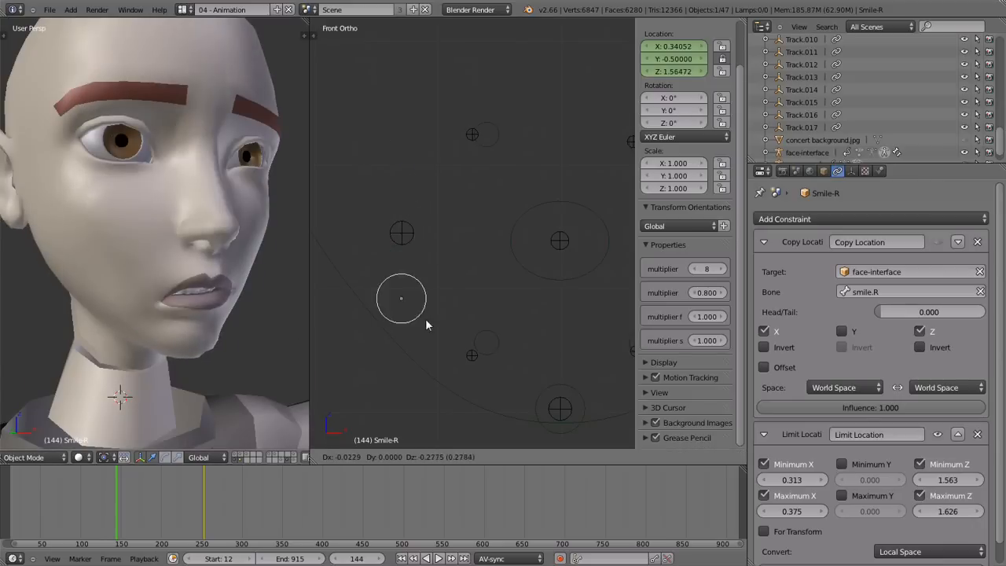
left_click(430, 227)
Move the Smile-R control upward to about X 0.346, Z 1.620.
scroll(448, 269, "down", 5)
middle_click_drag(468, 269, 449, 289, "shift")
scroll(429, 305, "up", 2)
middle_click_drag(410, 321, 445, 260, "shift")
scroll(440, 245, "up", 4)
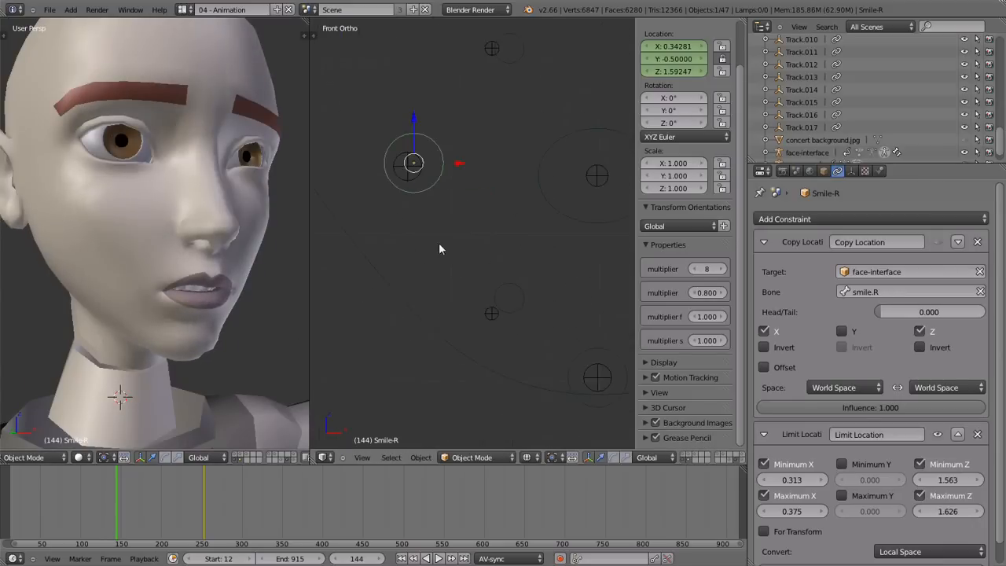
key("g")
left_click(466, 111)
middle_click_drag(487, 175, 434, 269, "shift")
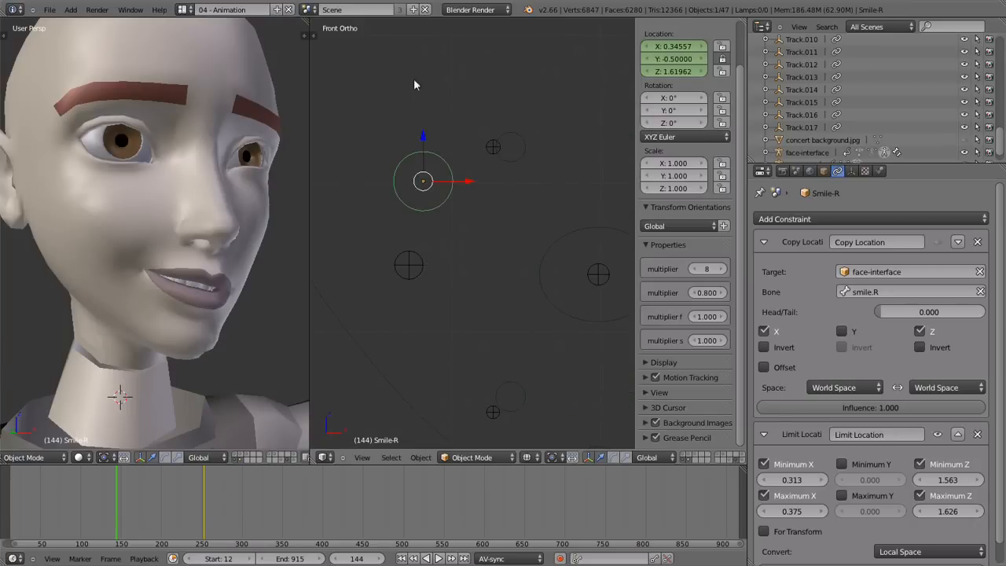
Try lower positions for the Smile-R control, and place it above its marker at about X 0.343, Z 1.627.
key("g")
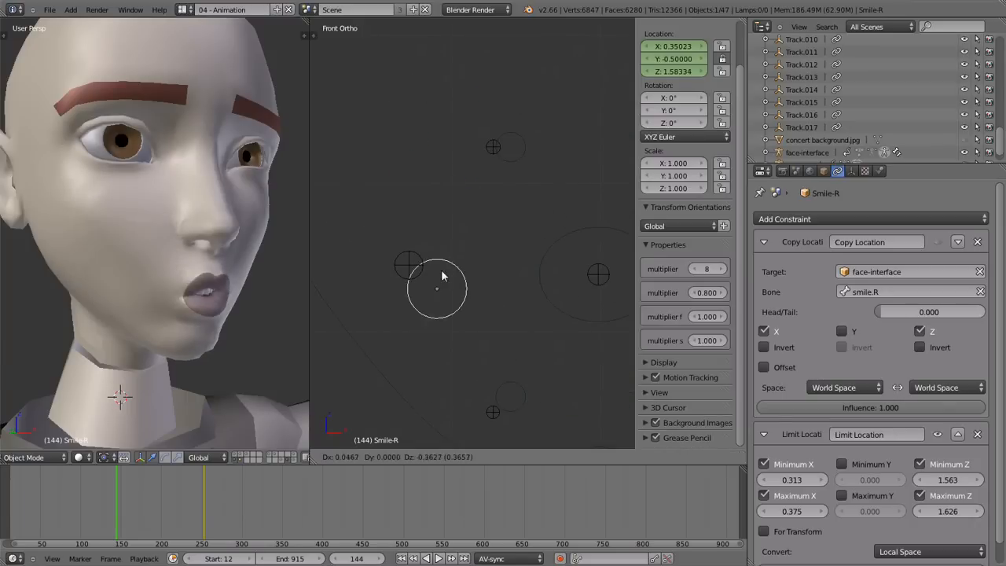
right_click(432, 56)
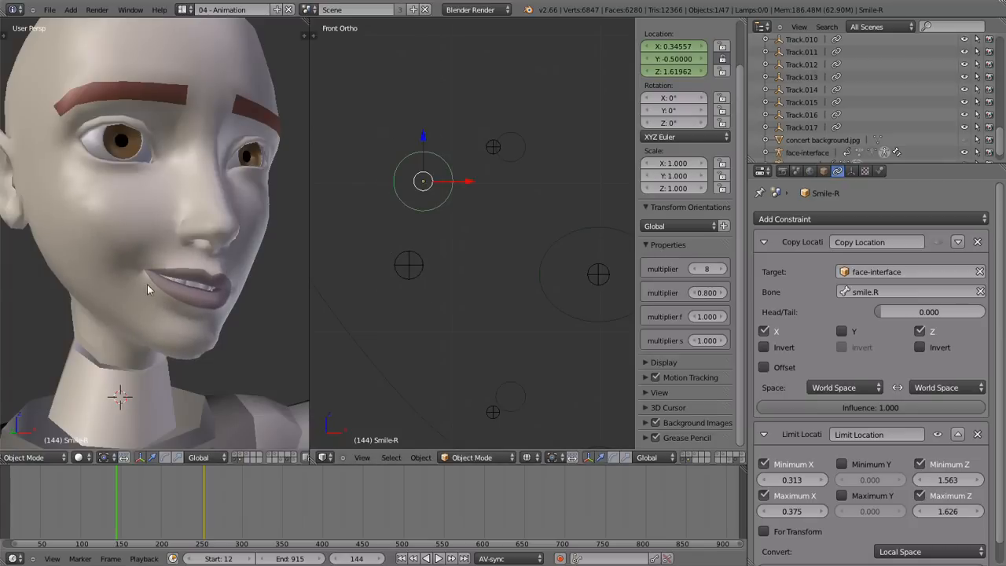
key("g")
right_click(441, 406)
key("g")
right_click(442, 167)
key("g")
left_click(438, 151)
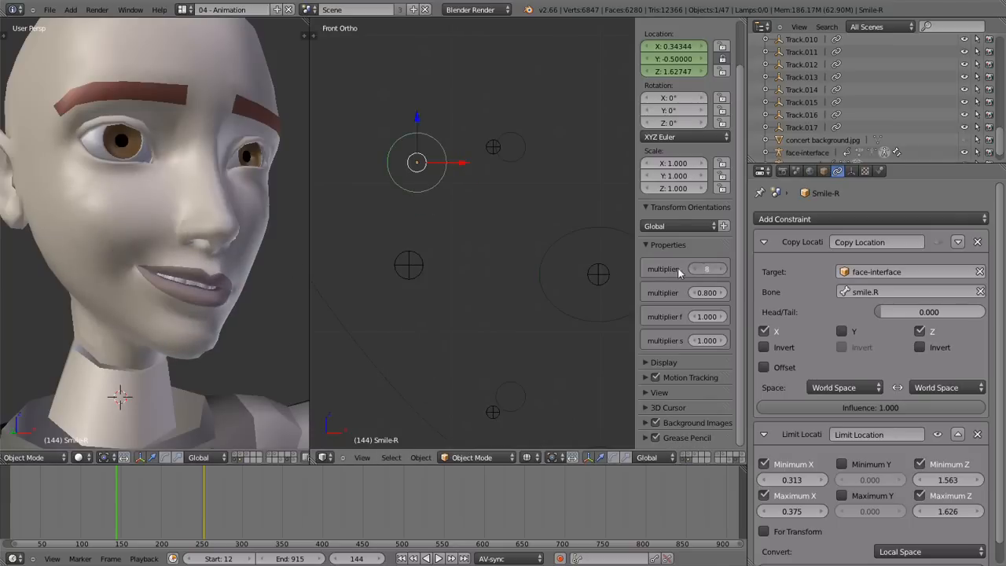
Set the Smile-R control's multiplier U to 44 and widen the properties region so the full names fit.
scroll(478, 236, "up", 1)
left_click_drag(704, 268, 767, 268)
left_click_drag(637, 303, 586, 306)
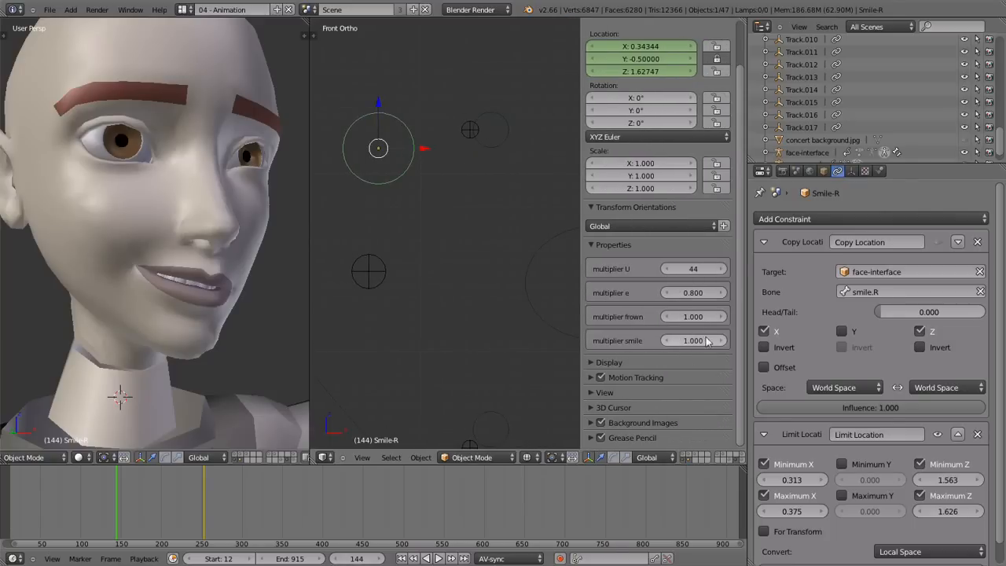
Set Smile-R's multiplier smile to 0 and try moving the control downward to test the mouth.
left_click_drag(693, 341, 344, 230)
key("g")
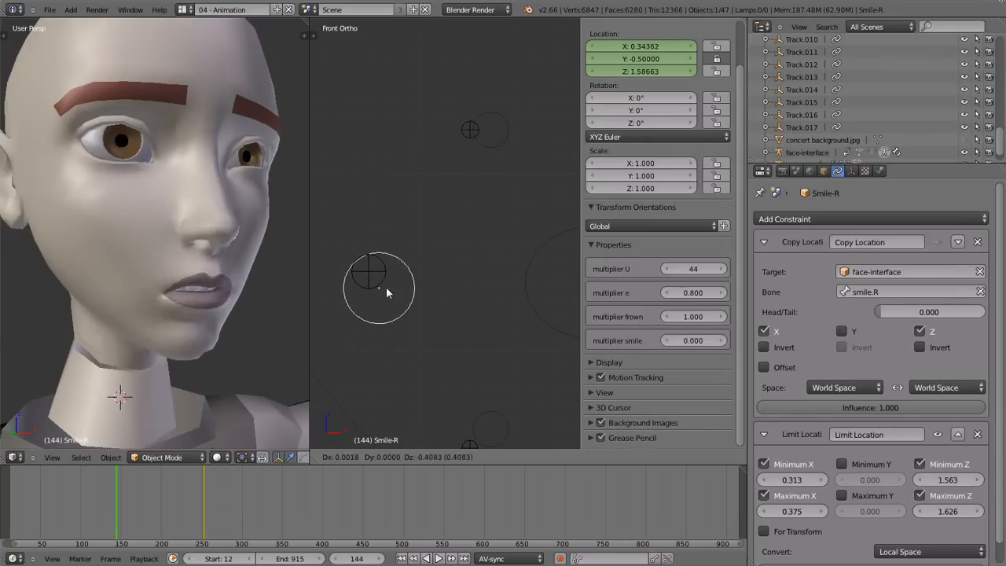
right_click(381, 152)
mouse_move(428, 234)
middle_mouse_down("shift")
mouse_move(447, 211)
mouse_move(434, 235)
middle_mouse_up("shift")
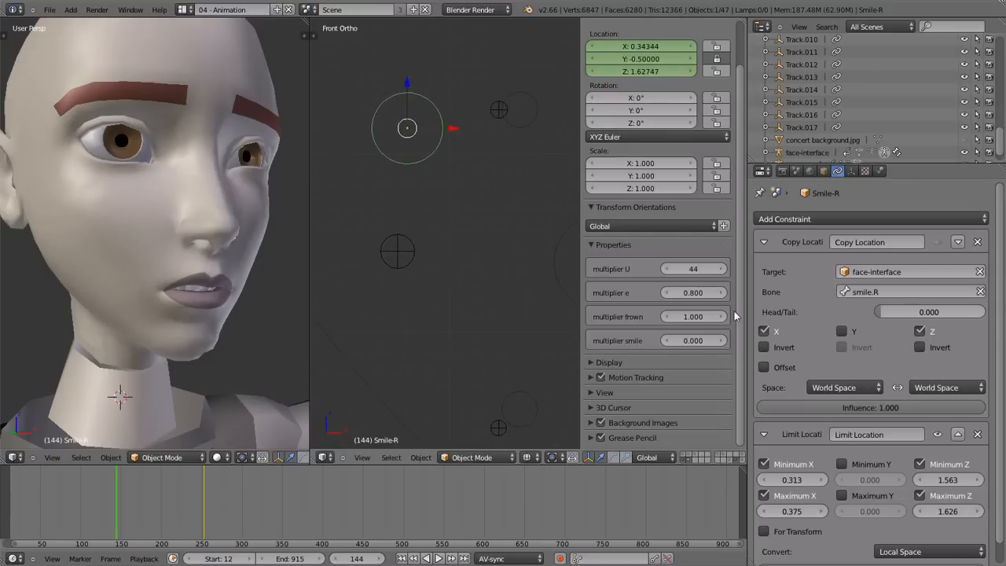
Set Smile-R's multiplier smile to 1 and move the control down to its marker at about X 0.342, Z 1.591.
type("1")
key("Return")
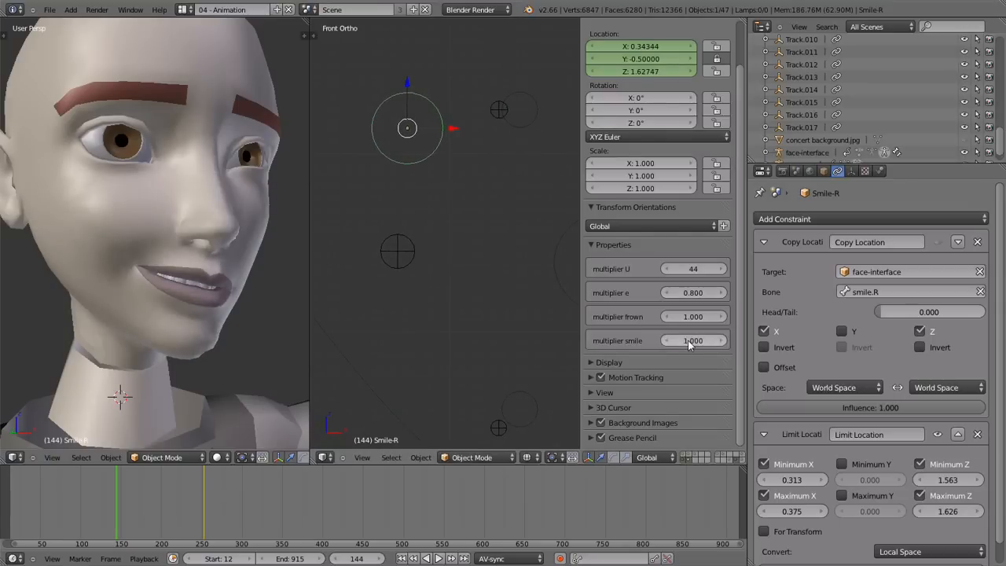
key("g")
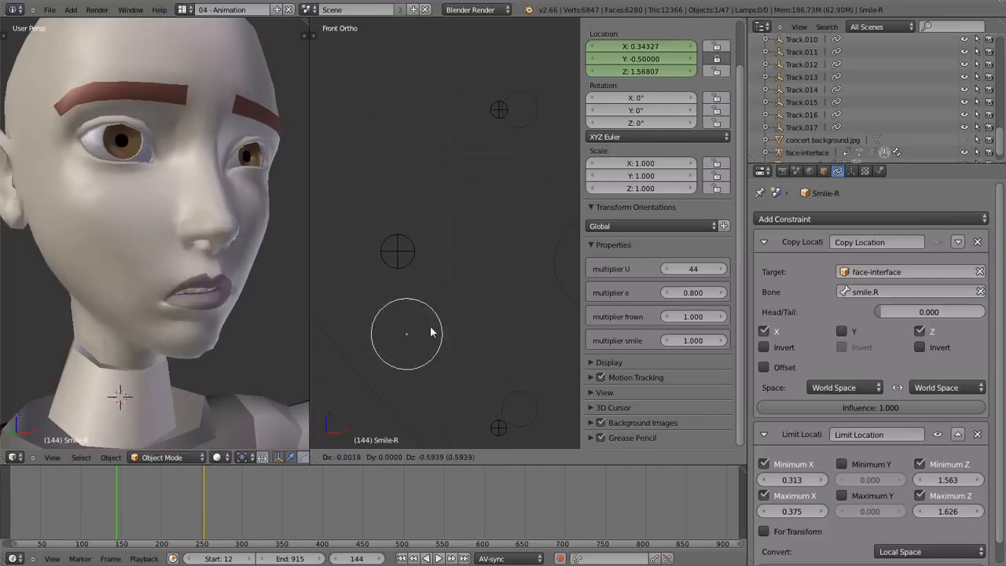
left_click(426, 311)
key("g")
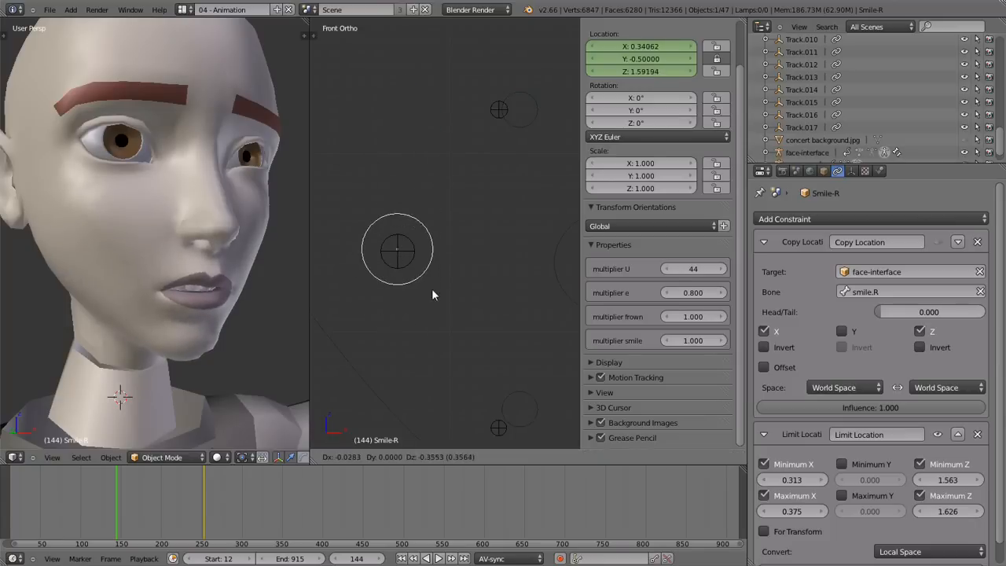
left_click(437, 306)
Set Smile-R's multiplier smile to 1.38 and move the control slightly upward to test the smile.
left_click(695, 341)
type("1.38")
key("Return")
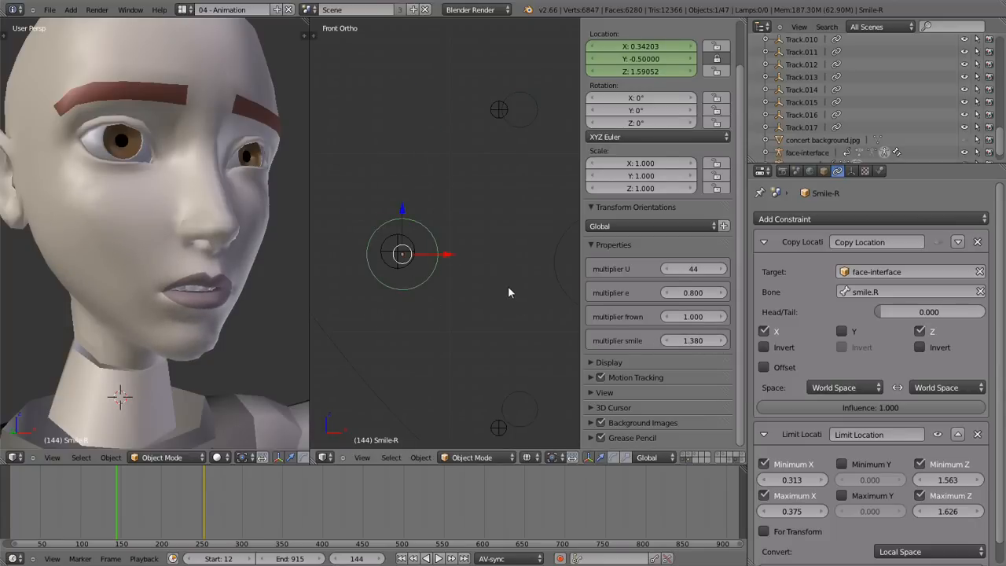
key("g")
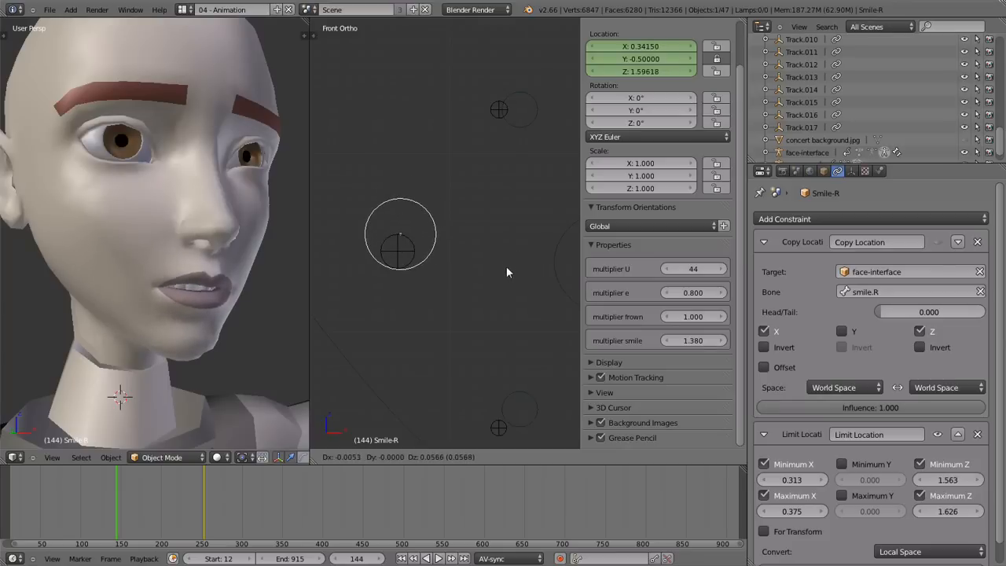
left_click(508, 246)
Set Smile-R's multiplier smile to 2.32 and move the control up and down to test the stronger smile.
left_click_drag(691, 341, 663, 340)
key("g")
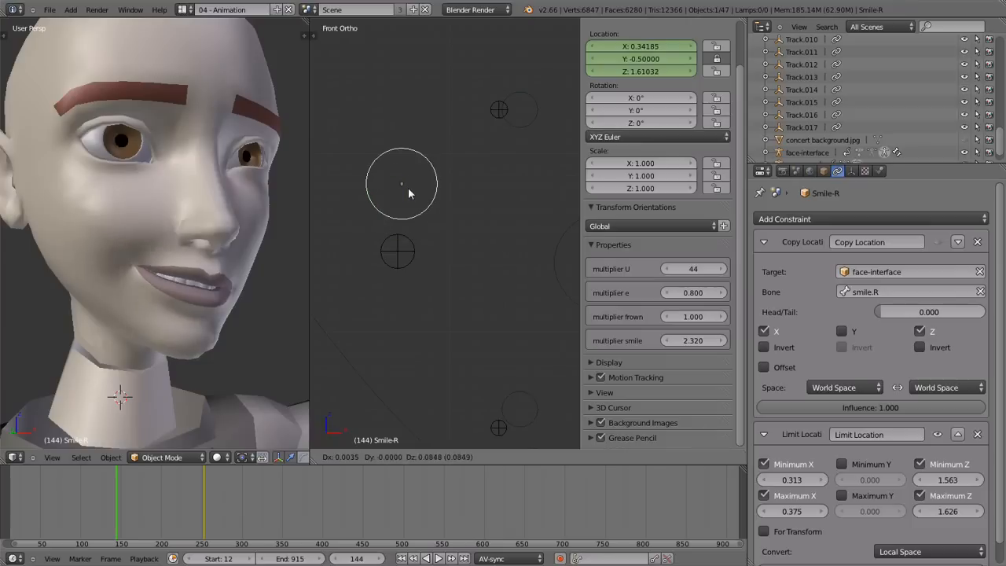
left_click(409, 229)
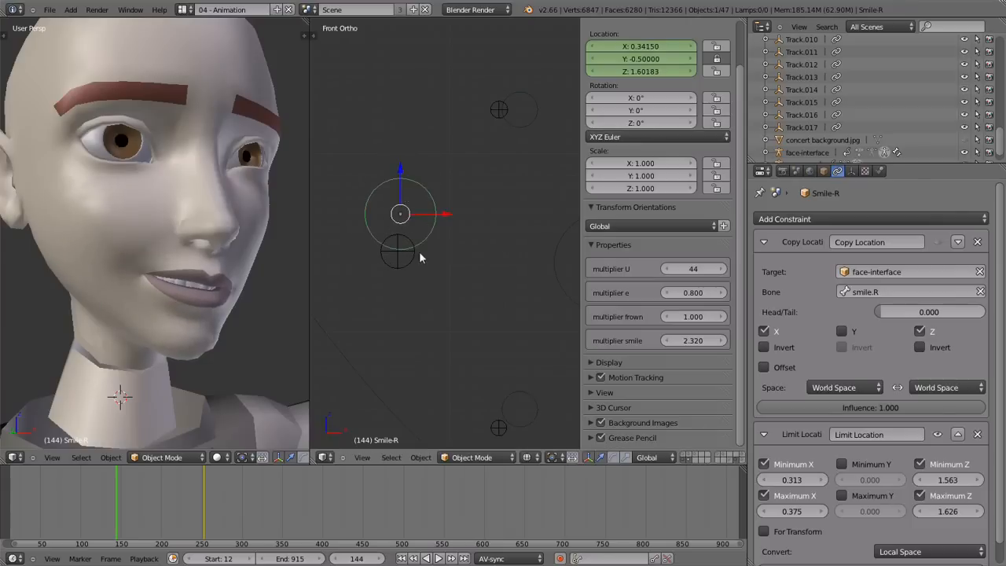
key("g")
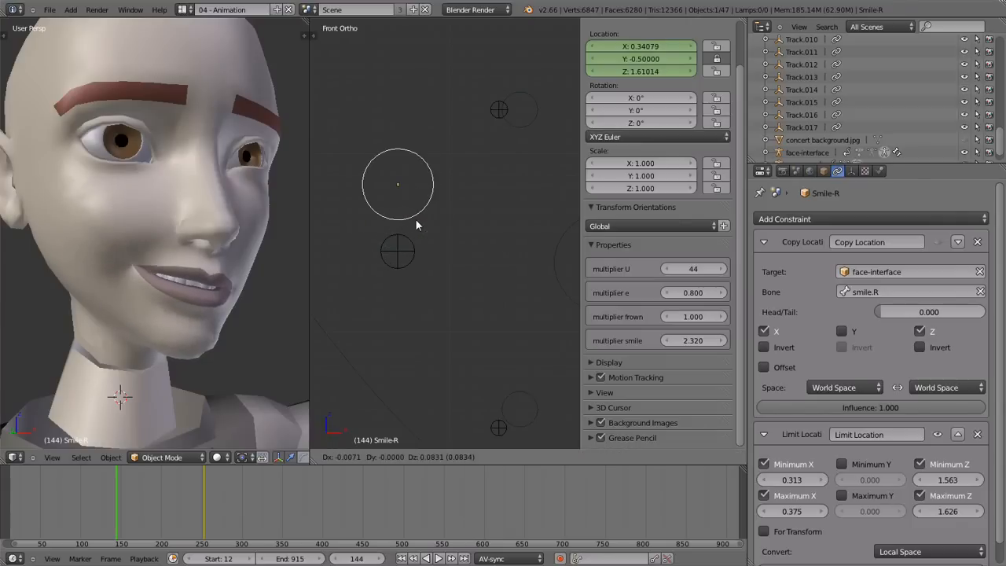
left_click(415, 225)
key("g")
right_click(415, 294)
Move the Smile-R control back to about X 0.340, Z 1.593, and reset its multiplier smile to 1.
key("g")
left_click(426, 293)
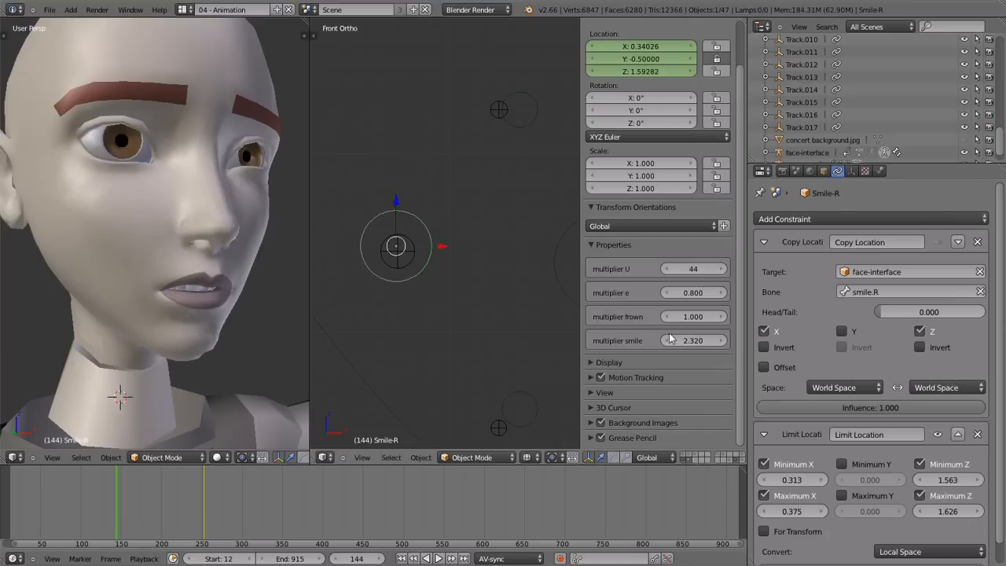
left_click(696, 341)
type("1")
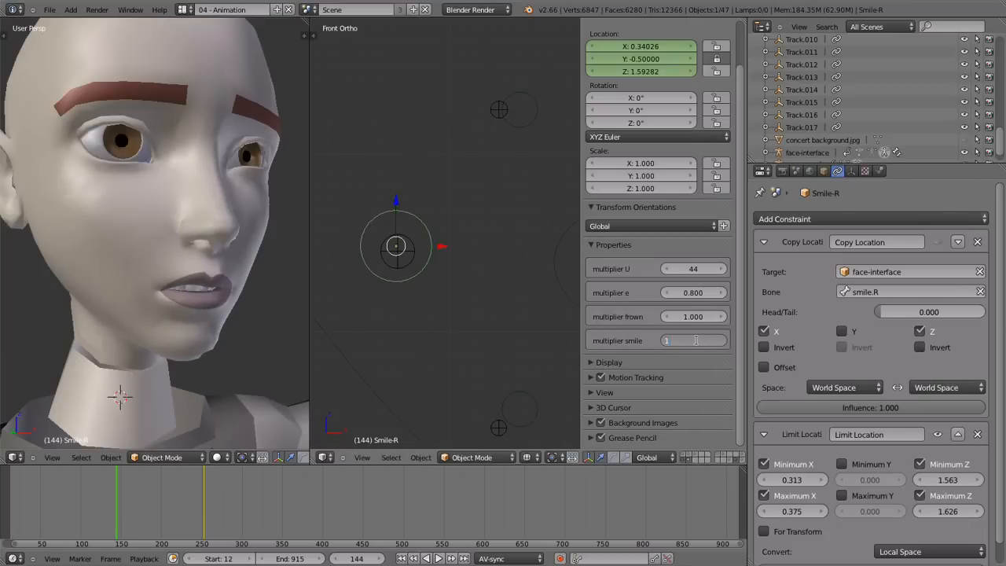
key("Return")
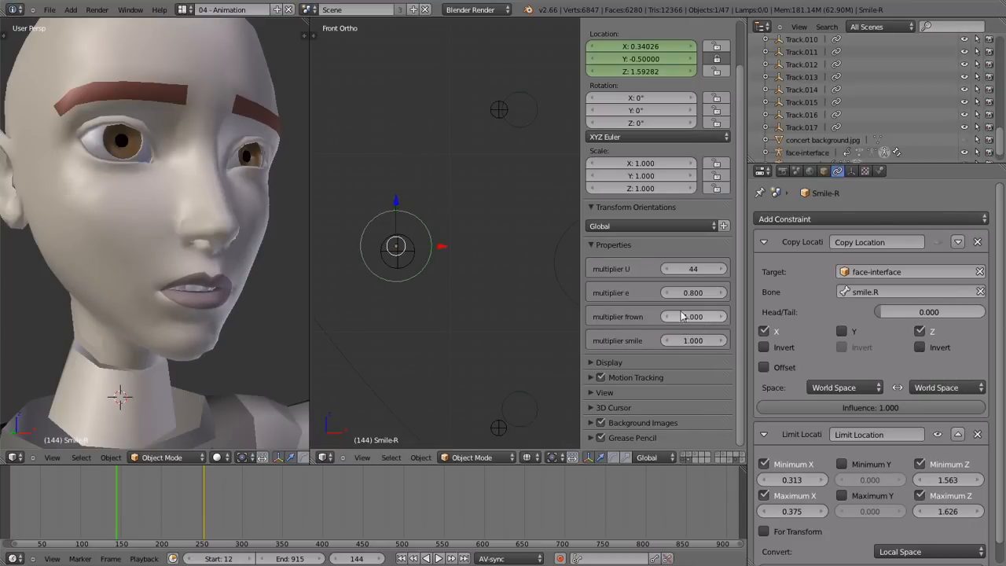
Try moving the Smile-R control upward from its marker once more in a closer view.
scroll(417, 301, "up", 2)
scroll(419, 302, "down", 2)
scroll(492, 301, "up", 1)
middle_click_drag(459, 300, 458, 235, "shift")
scroll(492, 307, "up", 1)
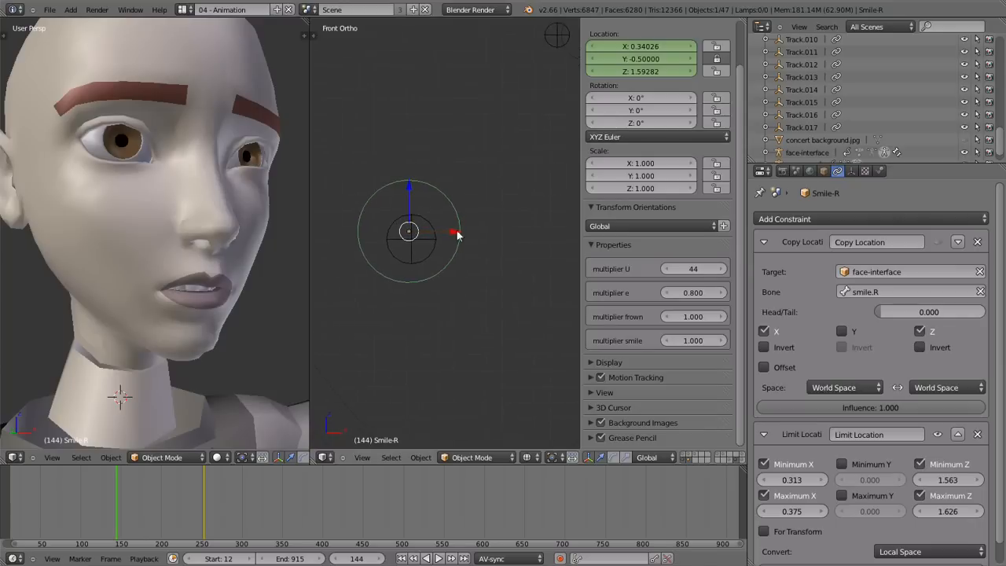
key("g")
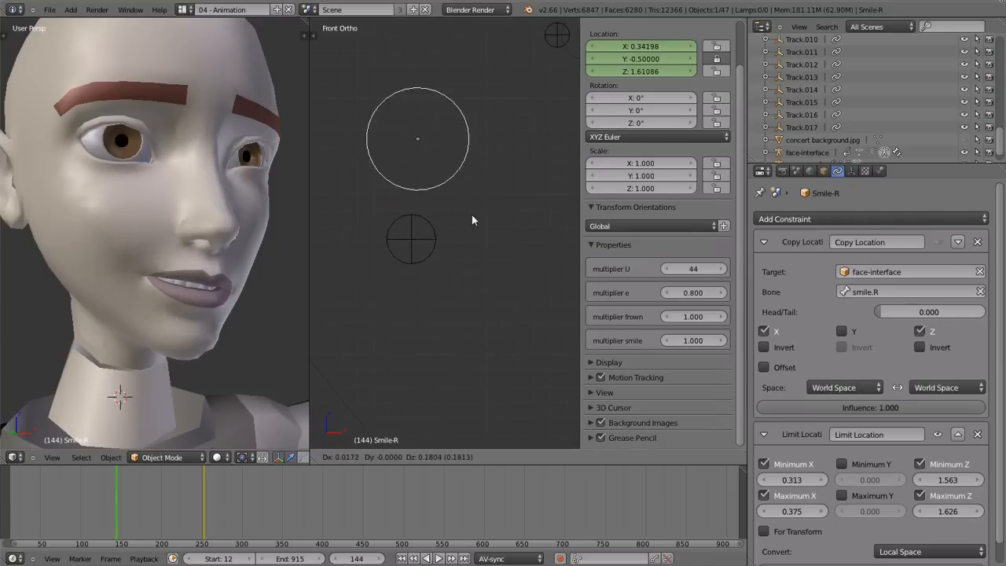
key("Escape")
Select the Mouth-center control in the middle of the face interface.
scroll(470, 285, "down", 2)
scroll(448, 252, "up", 3)
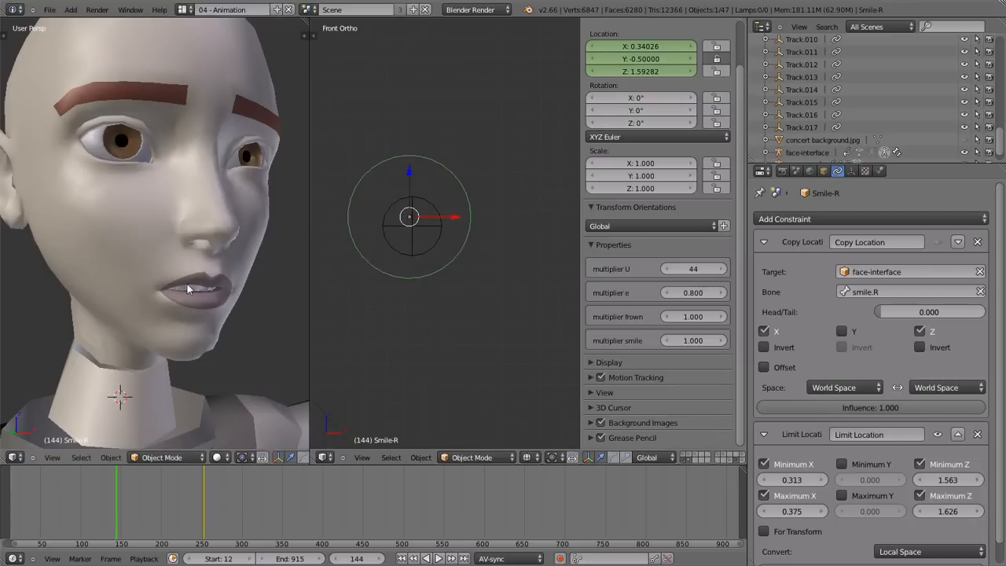
scroll(550, 289, "down", 1)
scroll(469, 307, "down", 8)
middle_click_drag(497, 296, 376, 256, "shift")
scroll(437, 340, "up", 4)
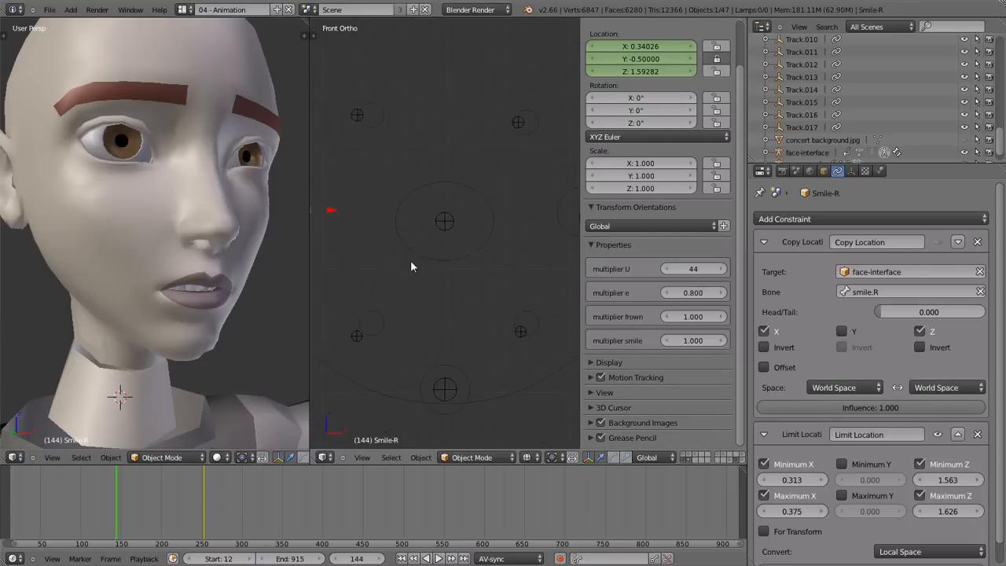
right_click(410, 260)
scroll(454, 272, "down", 4)
middle_click_drag(459, 272, 459, 308, "shift")
scroll(458, 264, "up", 2)
scroll(397, 289, "up", 2)
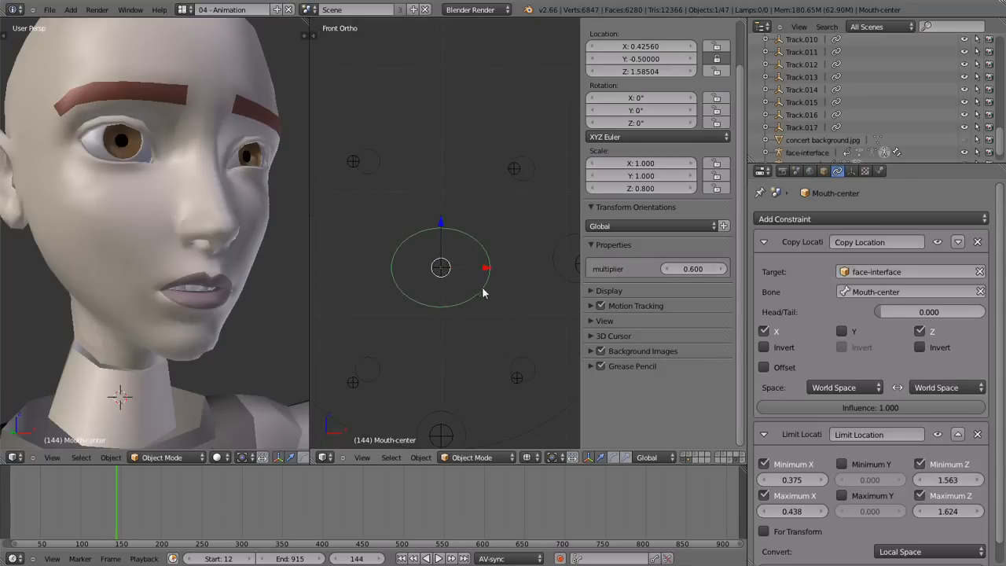
Select the Mouth-center bone of the face-interface rig and look over the whole face interface and the character's head.
left_click(442, 267)
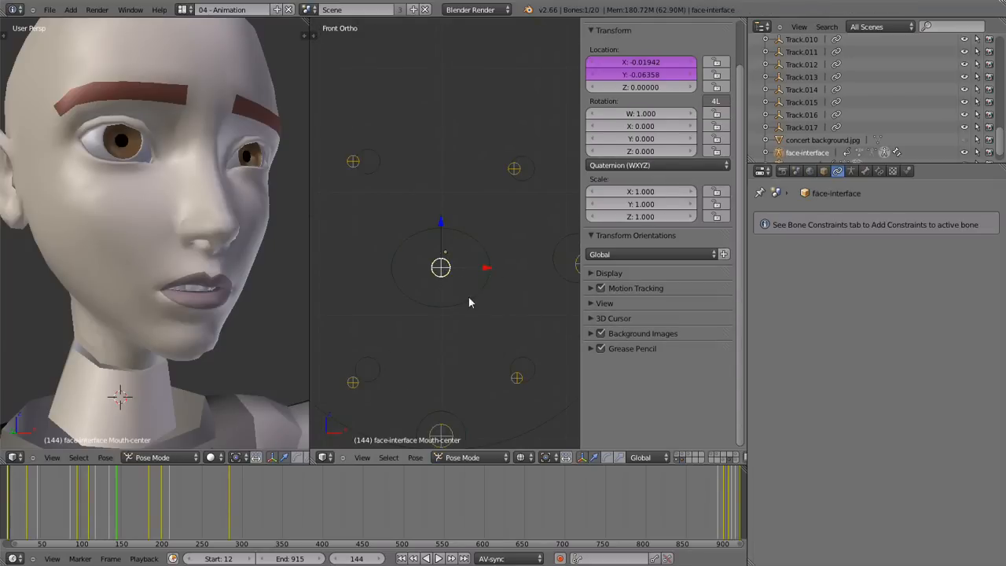
middle_click_drag(463, 309, 471, 283, "shift")
scroll(471, 284, "down", 1)
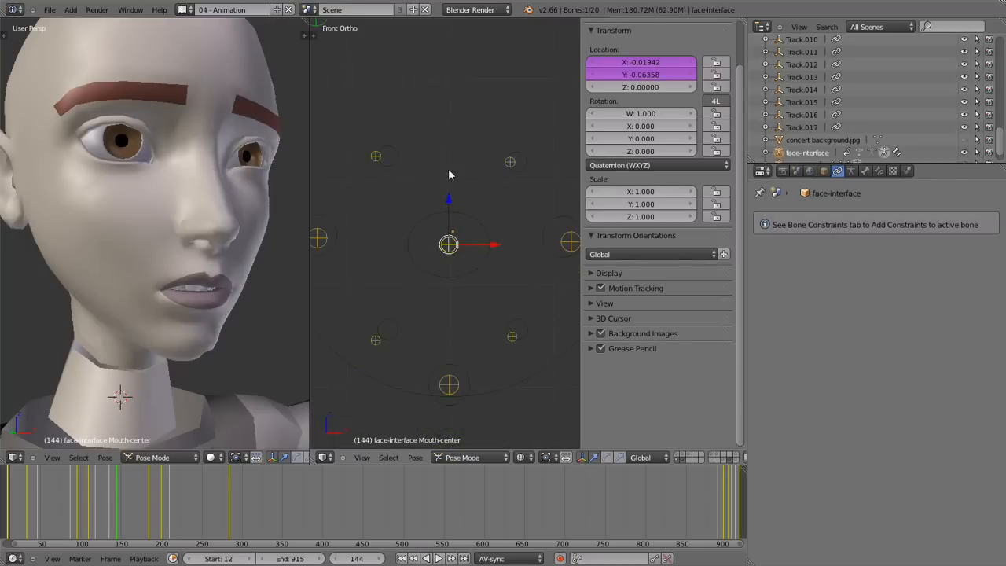
scroll(485, 241, "down", 5)
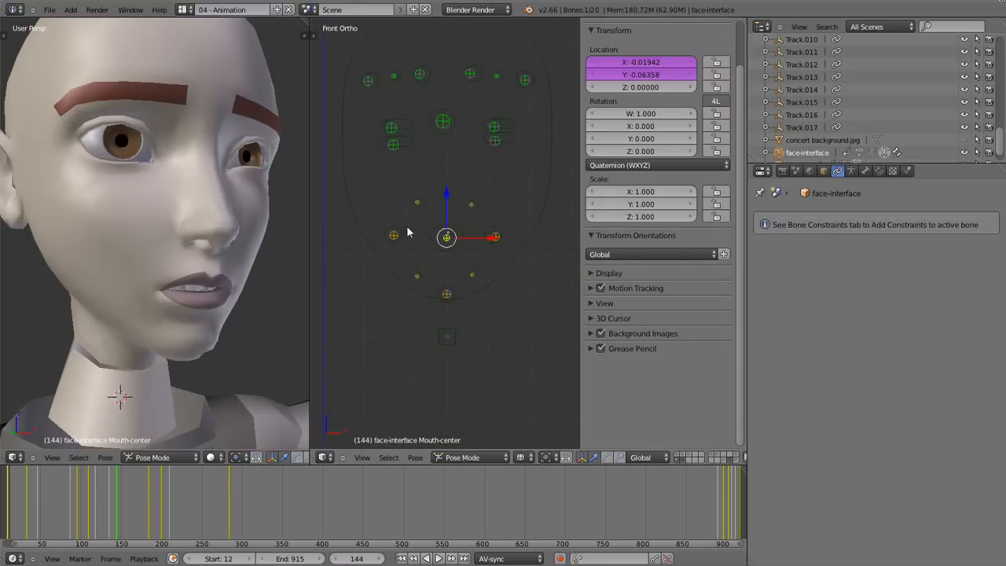
middle_click_drag(407, 232, 419, 274, "shift")
scroll(167, 241, "down", 3)
scroll(462, 157, "up", 3)
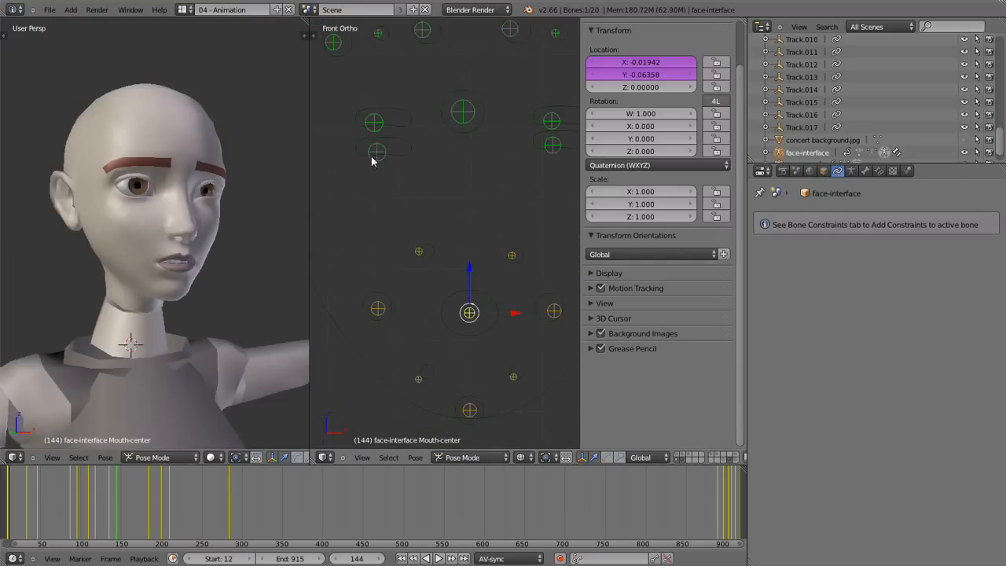
Select the right eyelid bones and the eye-look bone in turn on the face interface.
right_click(376, 155)
right_click(388, 119)
right_click(464, 114)
scroll(389, 74, "down", 2)
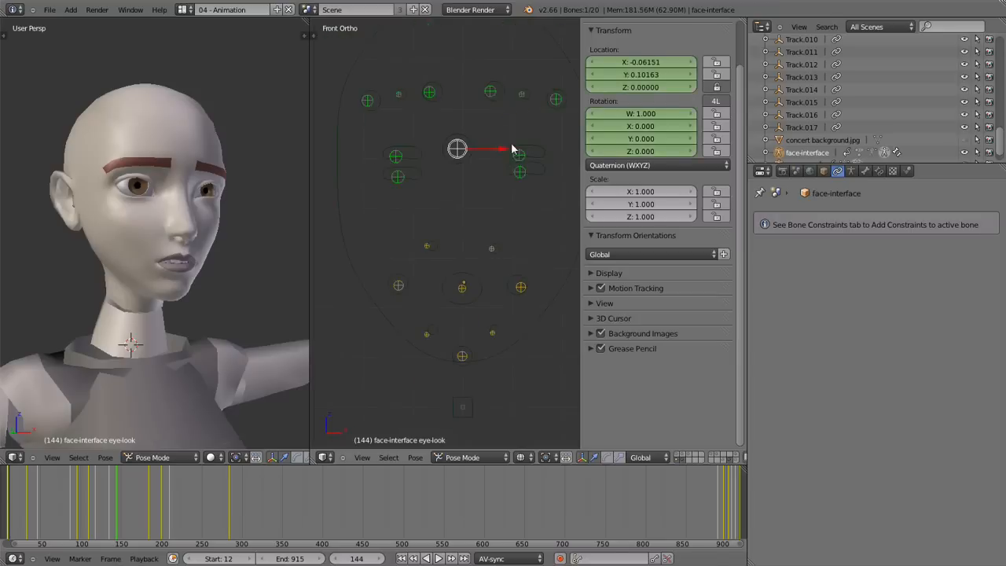
middle_click_drag(439, 197, 496, 309, "shift")
Select the eyelid.upper.R bone and its matching control shape to examine the shape's Copy Location and Limit Location constraints.
right_click(407, 218)
right_click(381, 182)
scroll(398, 217, "up", 4)
scroll(495, 308, "up", 3)
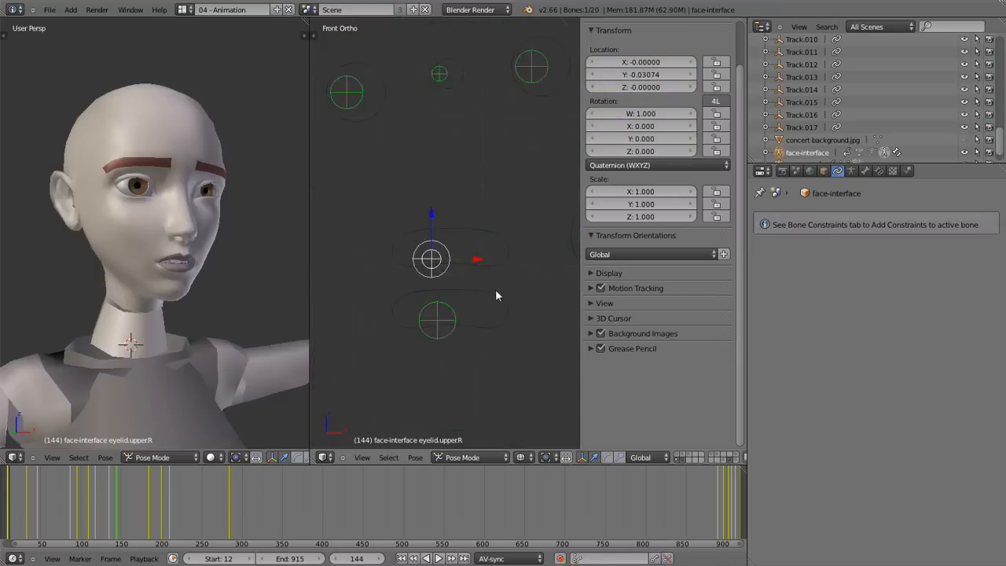
right_click(503, 277)
scroll(481, 242, "down", 2)
middle_click_drag(470, 232, 431, 183, "shift")
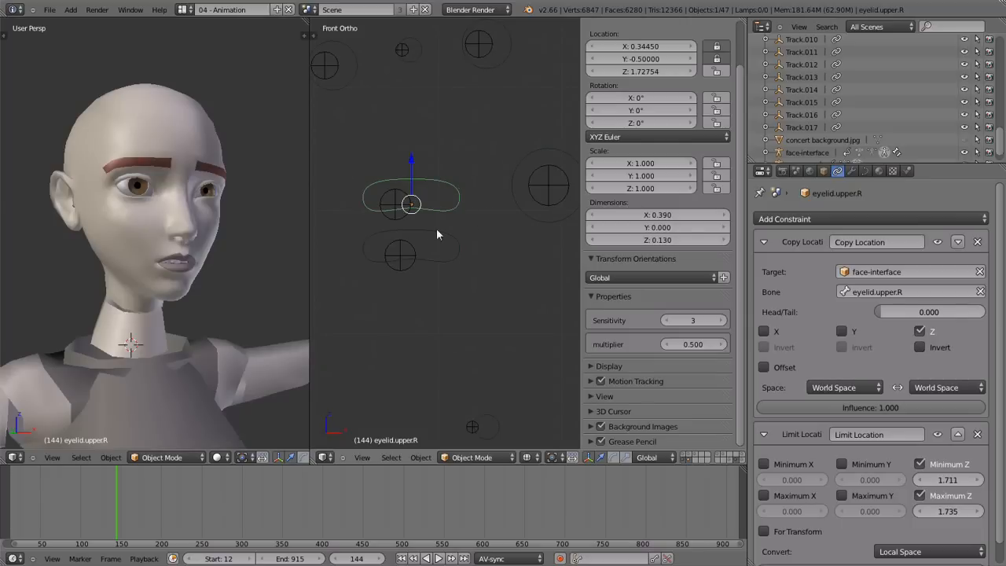
middle_click_drag(422, 231, 458, 250, "shift")
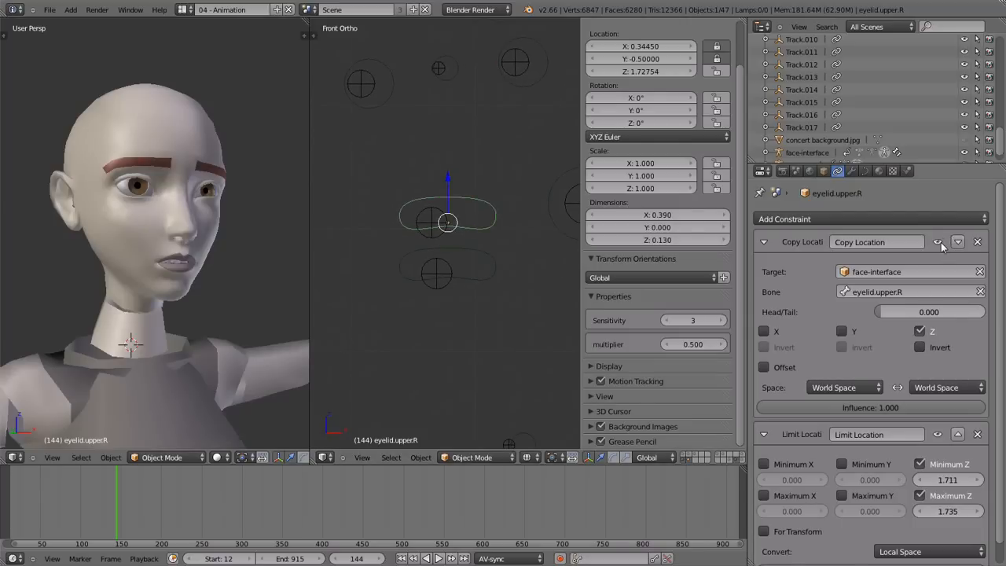
Try moving the eyelid.upper.R bone on the face interface and display its bone constraints.
right_click(421, 225)
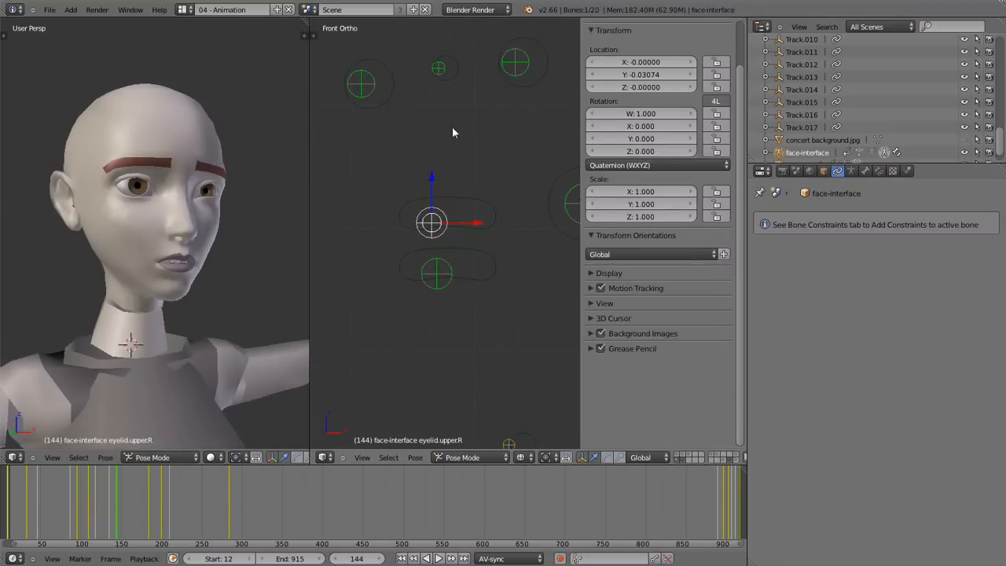
key("g")
right_click(520, 294)
scroll(522, 312, "down", 4)
middle_click_drag(519, 312, 455, 304, "shift")
scroll(455, 305, "up", 2)
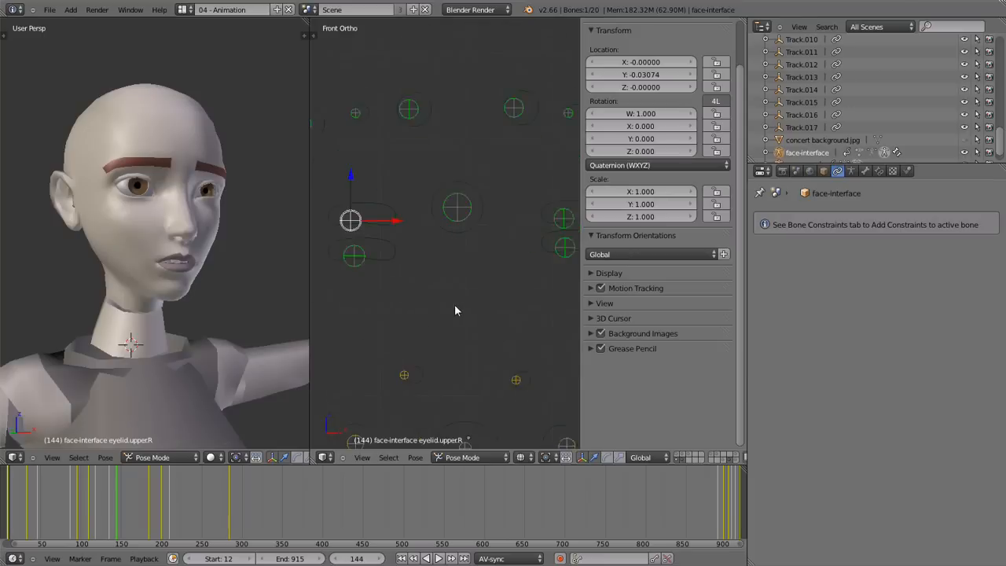
scroll(454, 305, "up", 1)
scroll(374, 260, "down", 2)
middle_click_drag(374, 260, 421, 238, "shift")
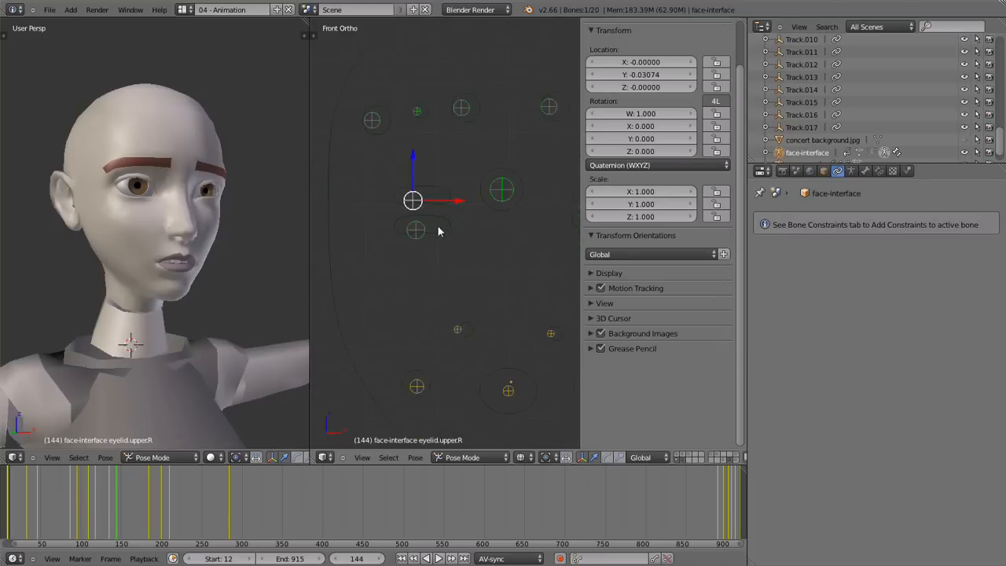
scroll(439, 231, "up", 2)
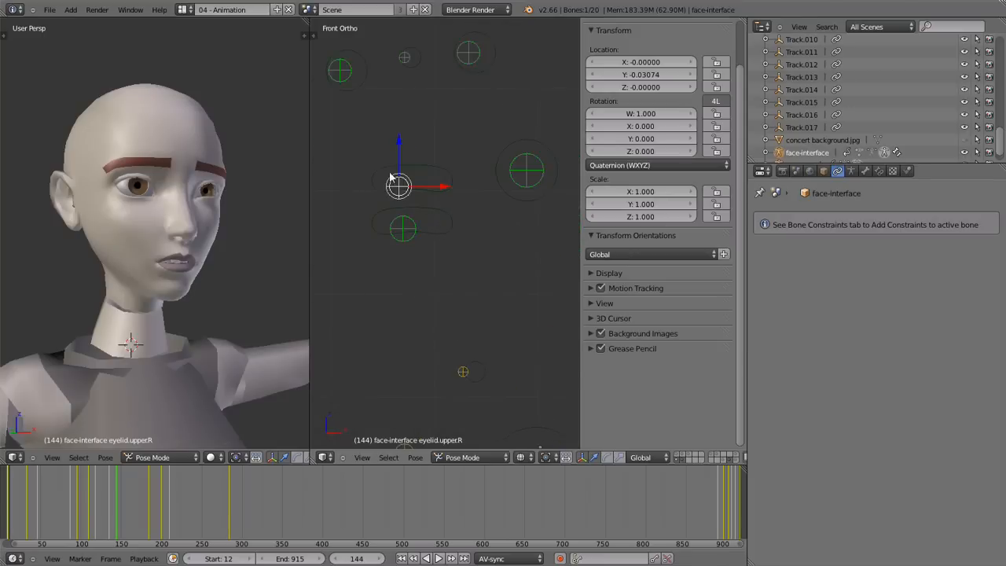
left_click(879, 171)
Find the tracking empties above the character, select Track.006, and locate it in the scene's object list.
scroll(38, 194, "down", 3)
middle_click_drag(39, 195, 202, 308)
right_click(133, 143)
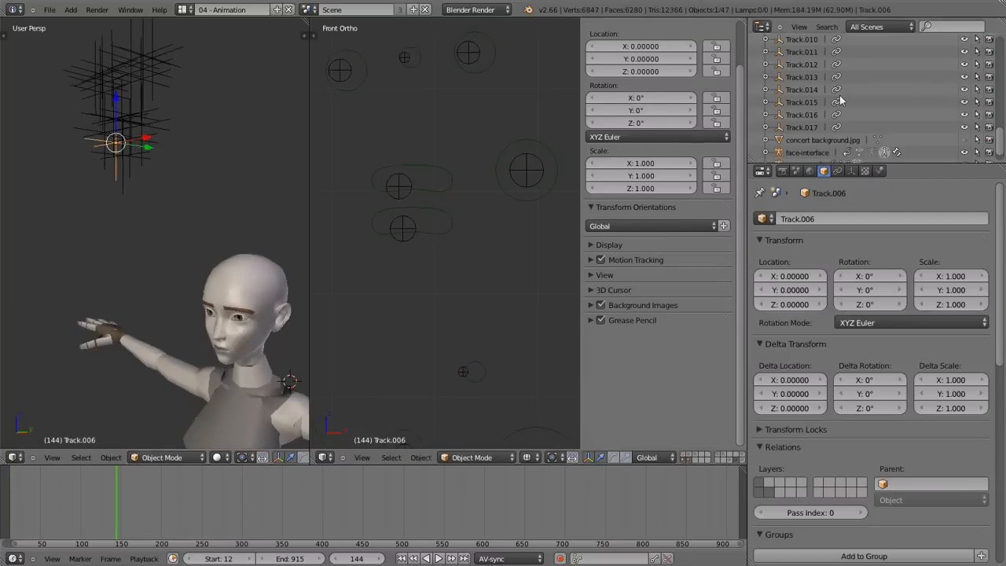
scroll(825, 126, "up", 3)
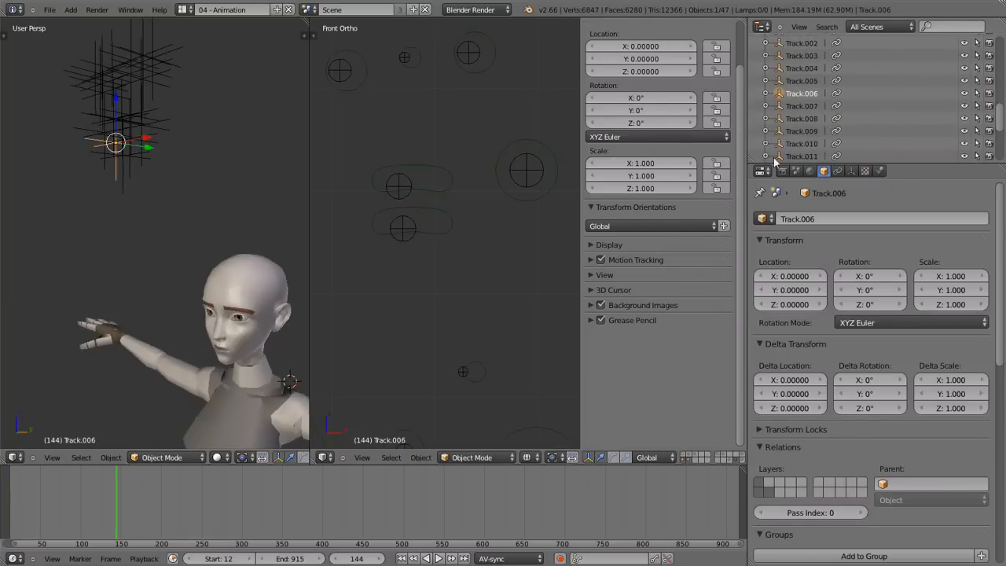
Select the eyelid.upper.R bone again to compare its ChildOf constraint target with the tracking empties.
right_click(398, 185)
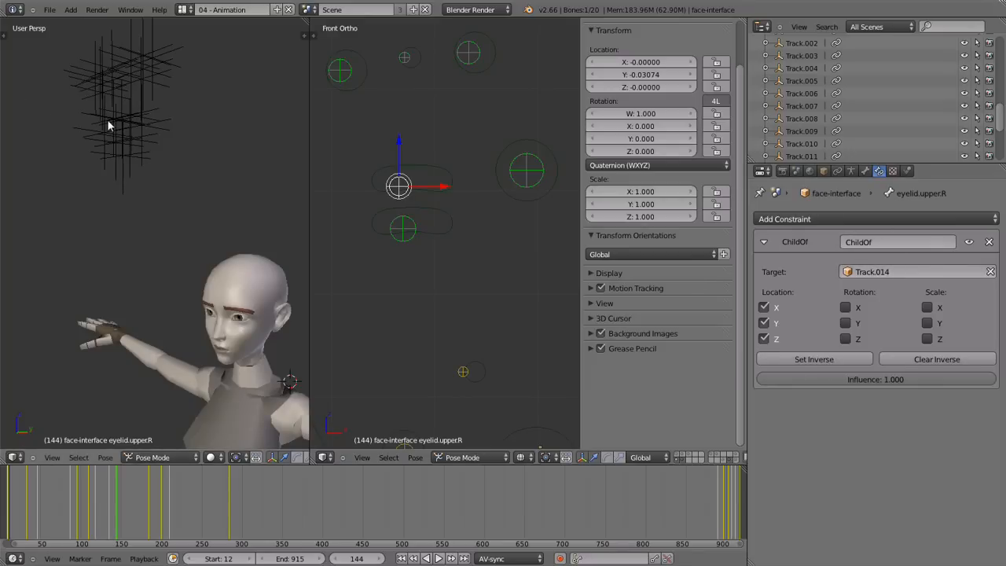
scroll(508, 274, "down", 4)
middle_click_drag(518, 319, 494, 261, "shift")
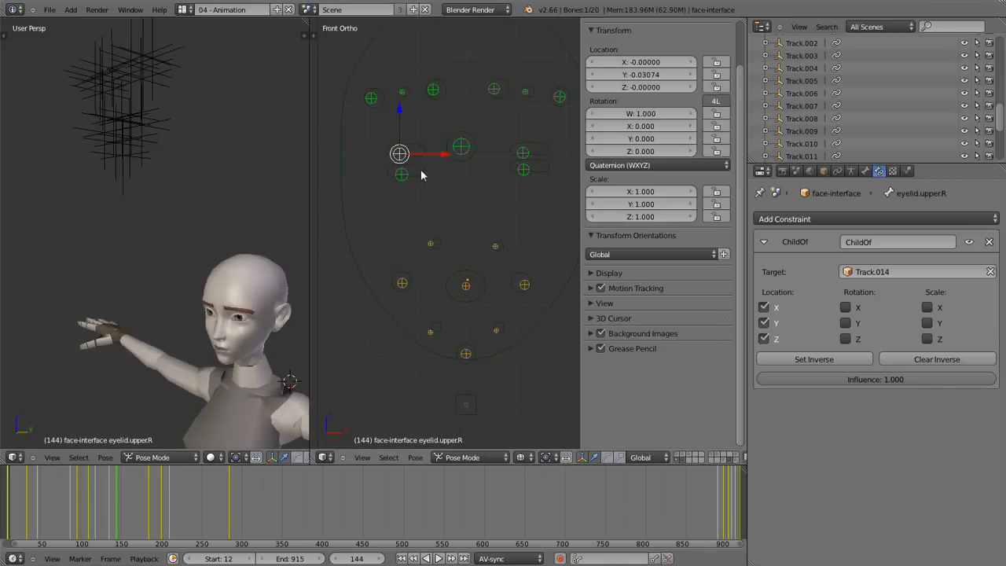
middle_click_drag(124, 139, 156, 110)
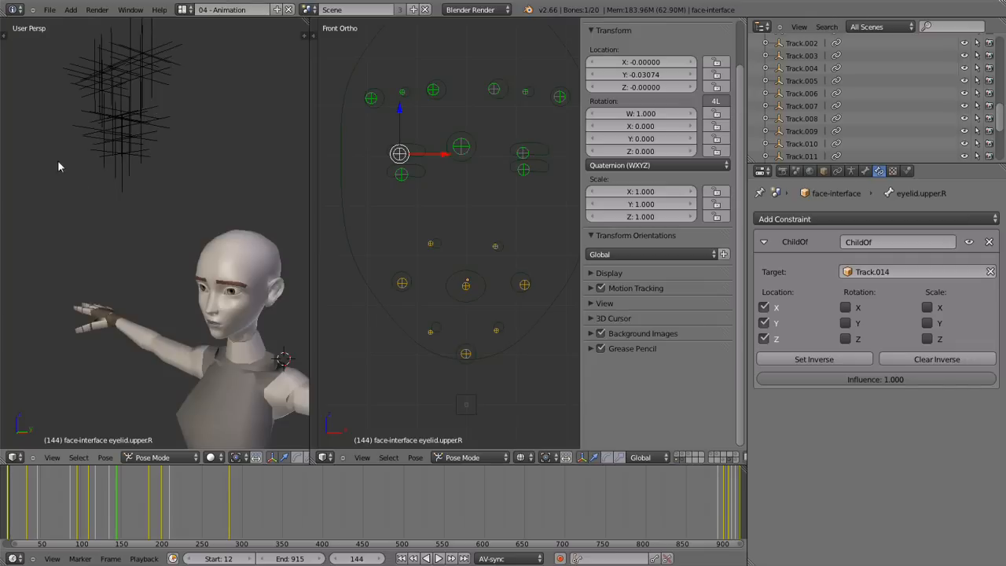
Select several tracking empties above the character in turn, including Track.008, Track.003 and Track.013.
right_click(147, 155)
middle_click_drag(153, 205, 139, 79)
right_click(73, 119)
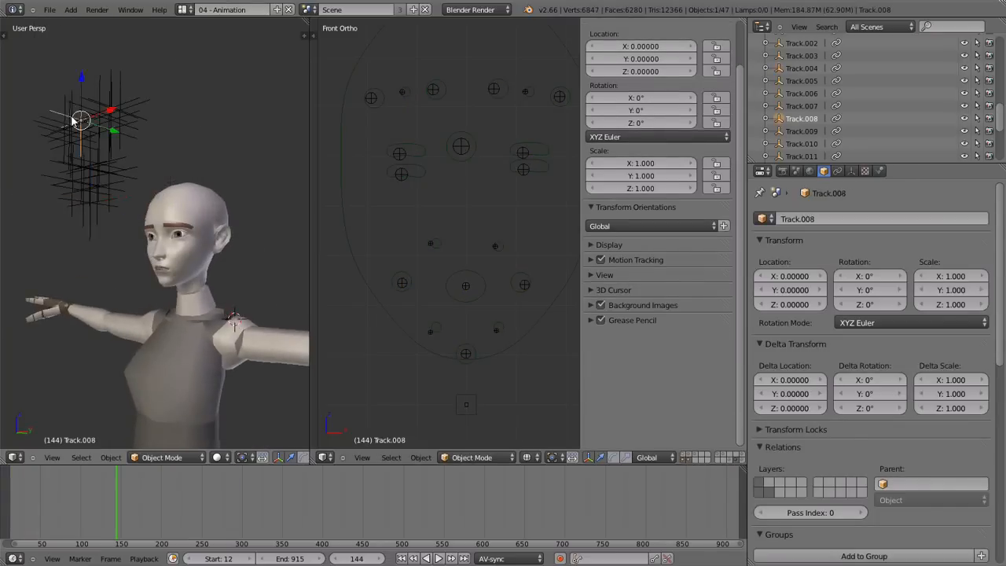
right_click(88, 181)
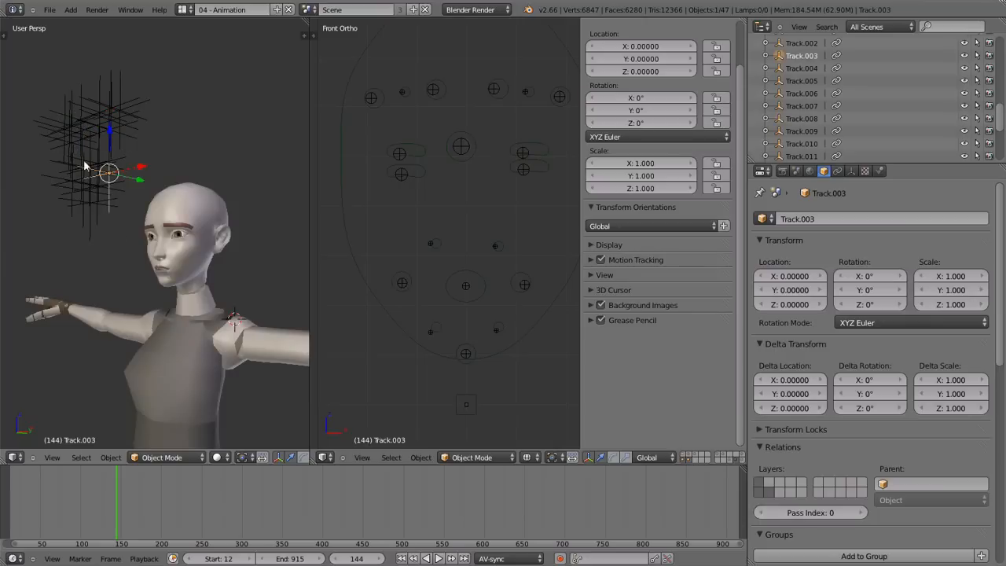
right_click(124, 110)
middle_click_drag(122, 128, 204, 159)
scroll(456, 199, "down", 1)
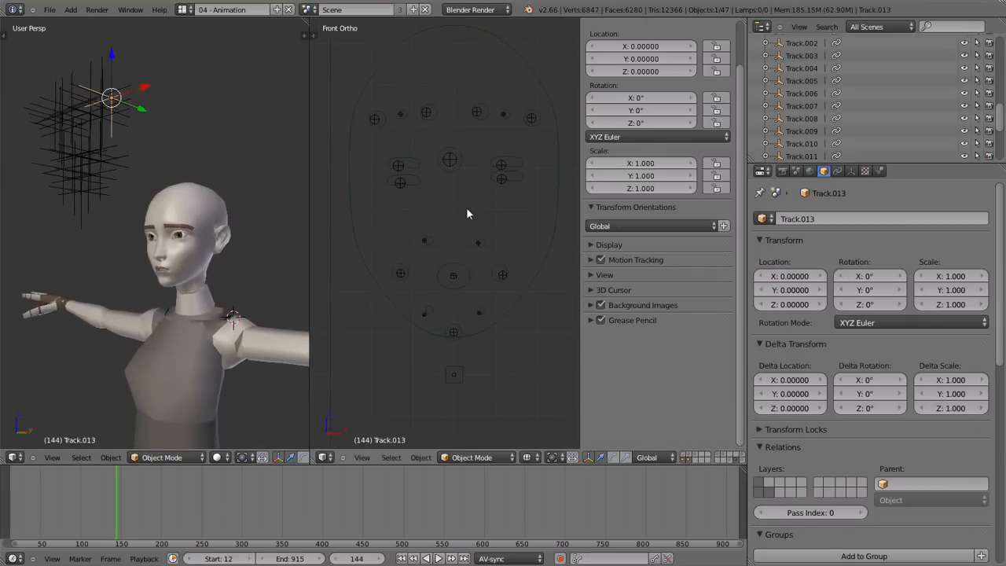
Select the eyelid.upper.R bone and play the animation up to frame 178.
scroll(470, 279, "up", 2)
middle_click_drag(406, 227, 420, 268, "shift")
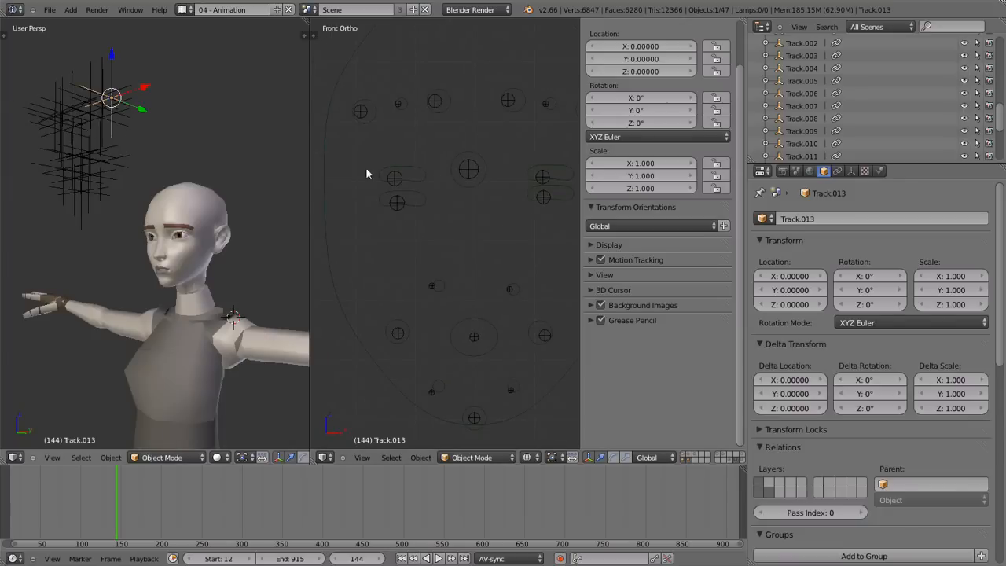
middle_click_drag(431, 175, 416, 146, "shift")
right_click(381, 149)
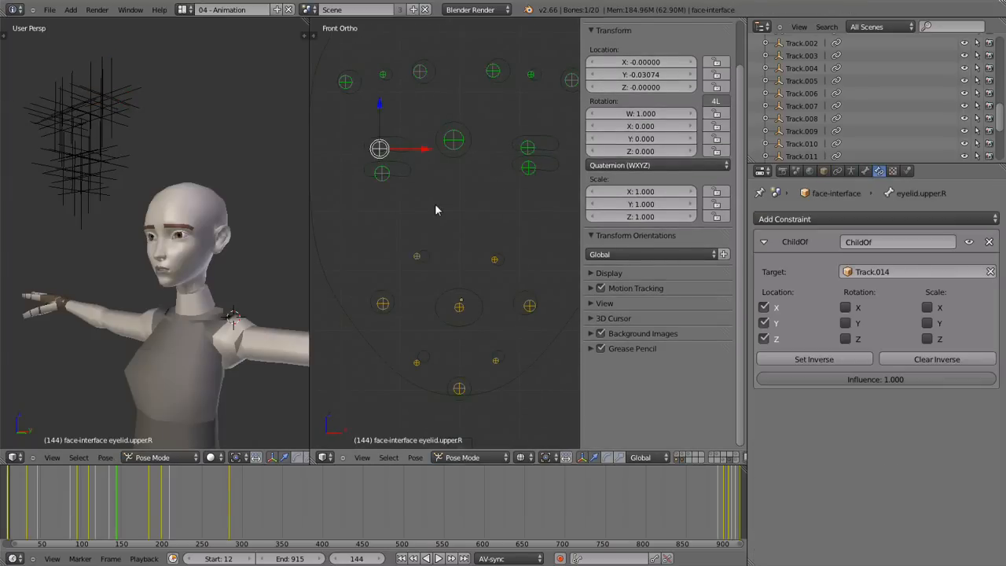
middle_click_drag(442, 211, 441, 189, "shift")
key("alt+a")
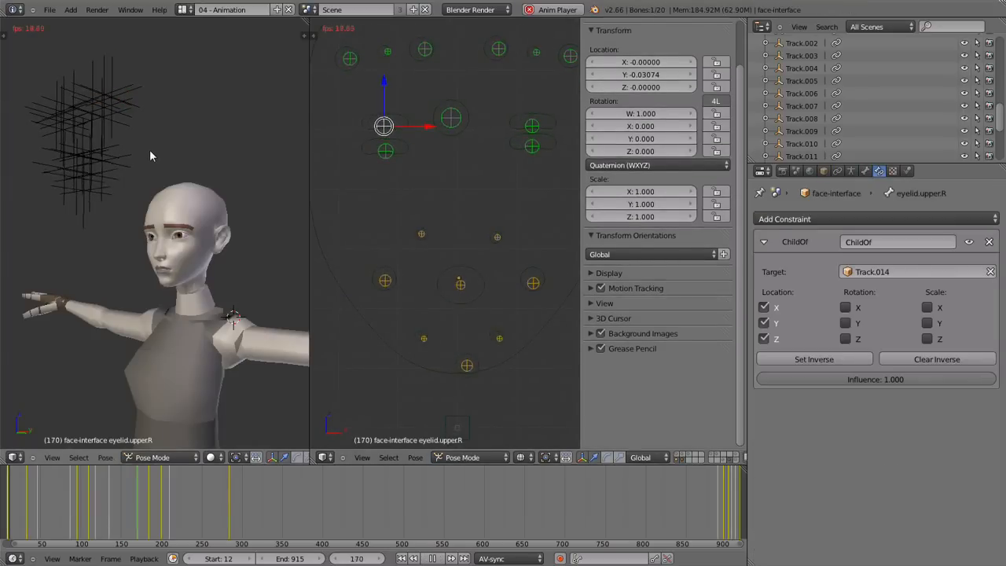
key("alt+a")
middle_click_drag(395, 129, 405, 160, "shift")
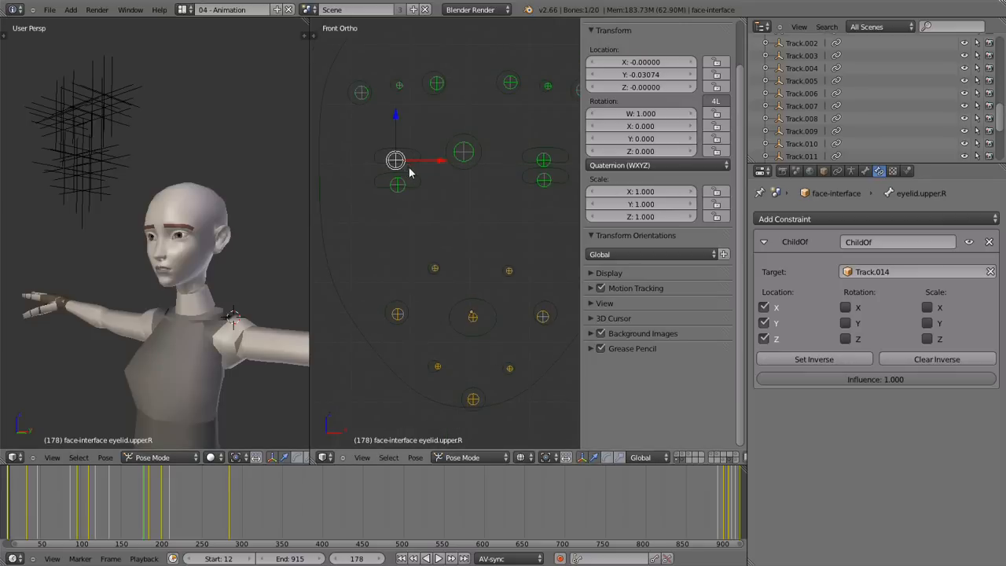
Raise the eyelid.upper.R bone to about X 0.026, Y 0.133 and play the animation on to frame 275.
key("g")
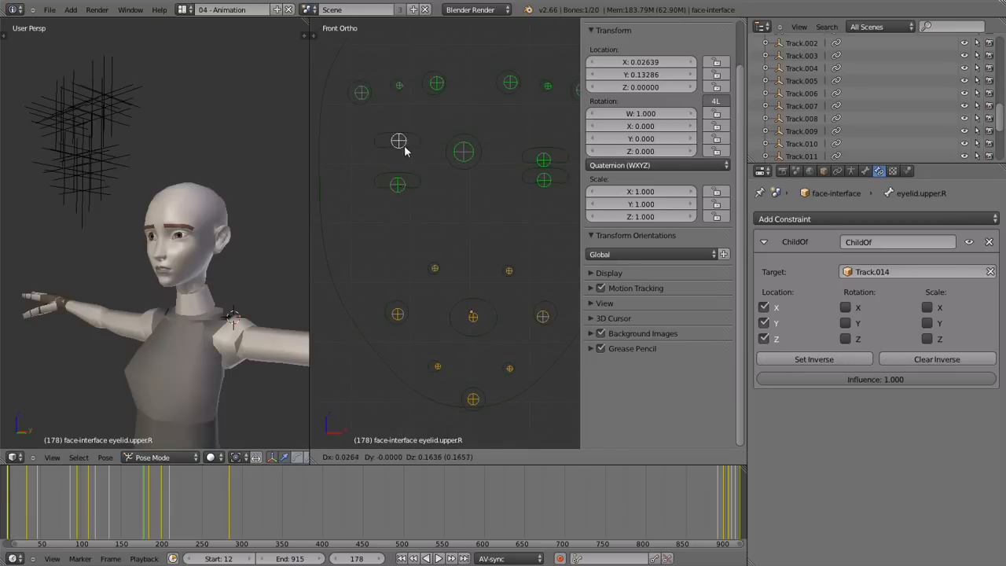
left_click(406, 151)
key("alt+a")
key("alt+a")
key("alt+a")
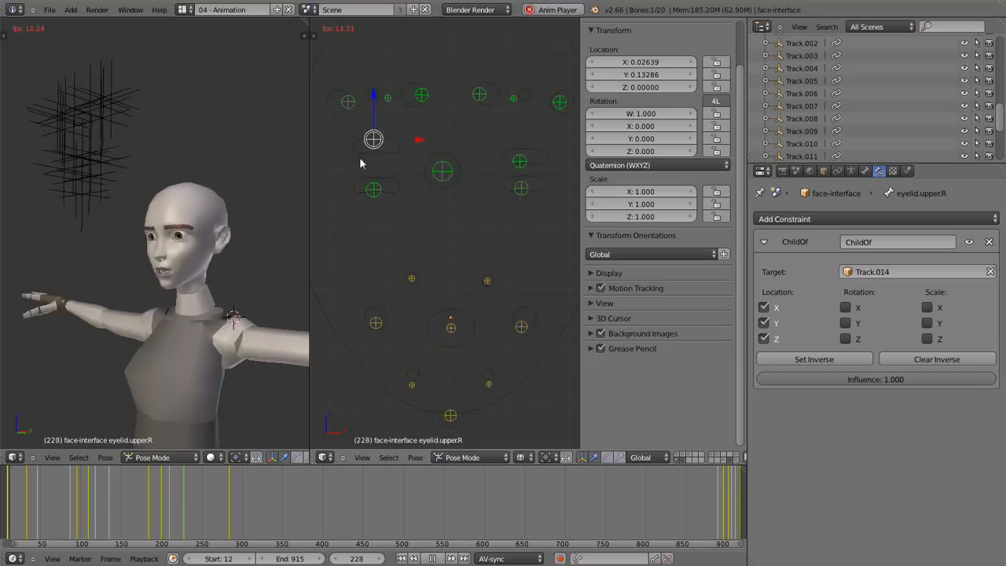
key("alt+a")
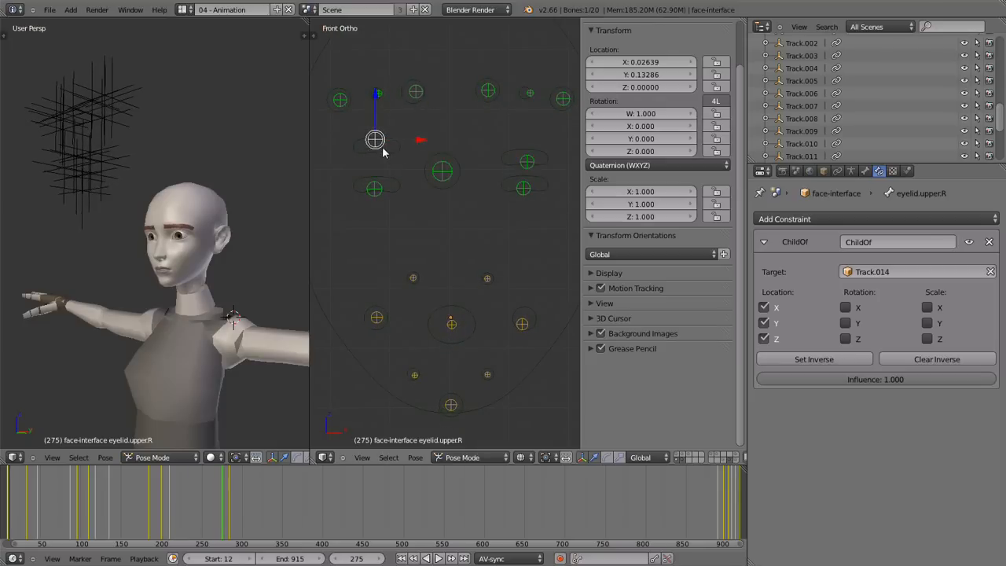
Play the animation on to frame 326 and raise the eyelid.upper.R bone to about X -0.032, Y 0.175.
key("alt+a")
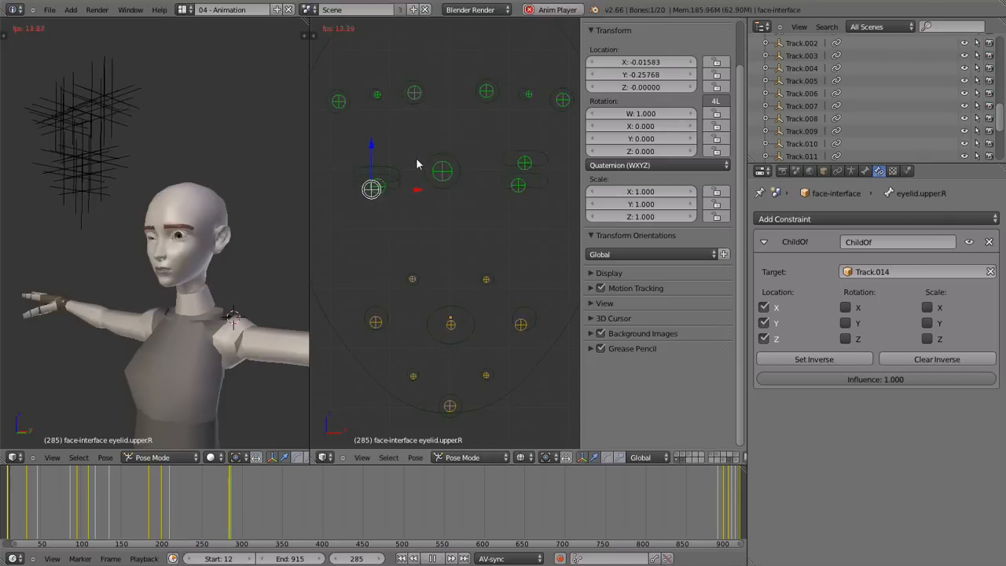
key("alt+a")
key("g")
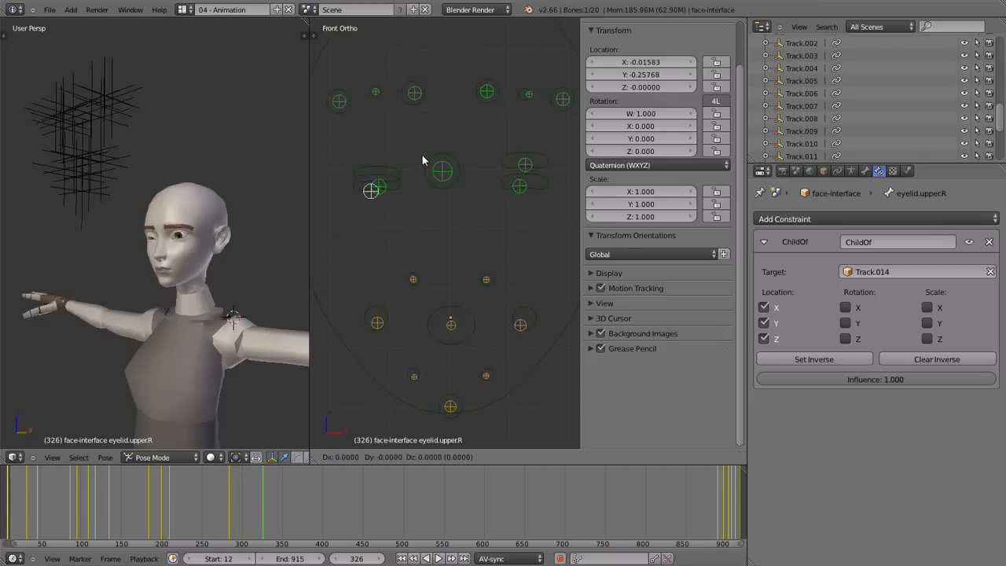
left_click(424, 117)
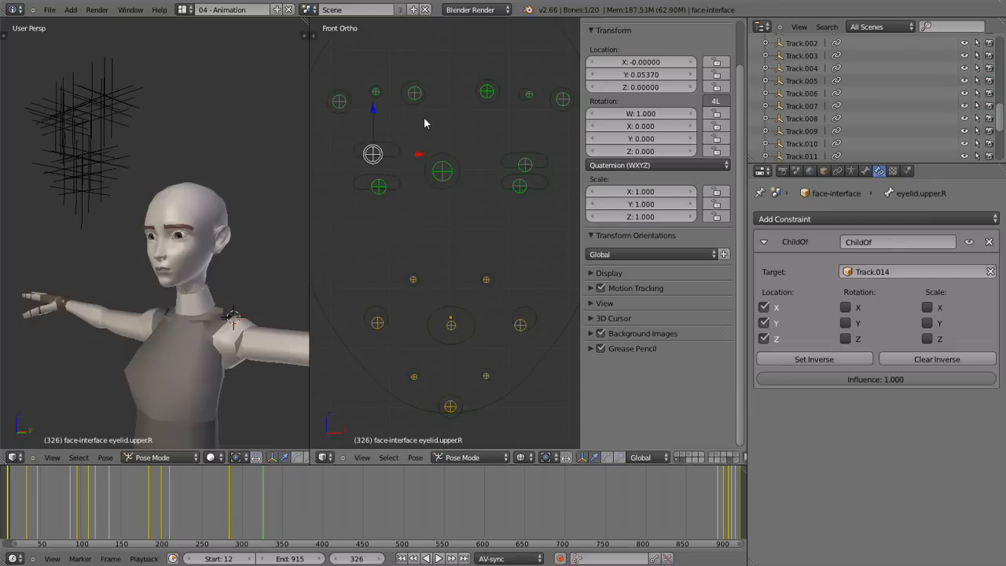
key("g")
left_click(421, 103)
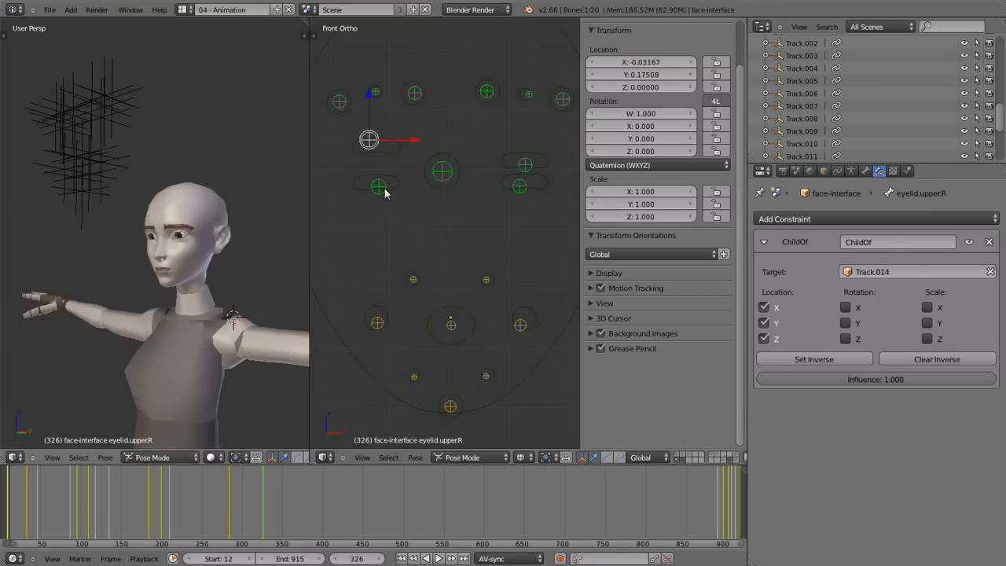
Play the animation on to frame 359 and lower the eyelid.upper.R bone to about X -0.111, Y -0.054.
key("alt+a")
key("alt+a")
scroll(385, 154, "down", 2)
middle_click_drag(419, 182, 435, 202, "shift")
scroll(465, 225, "up", 1)
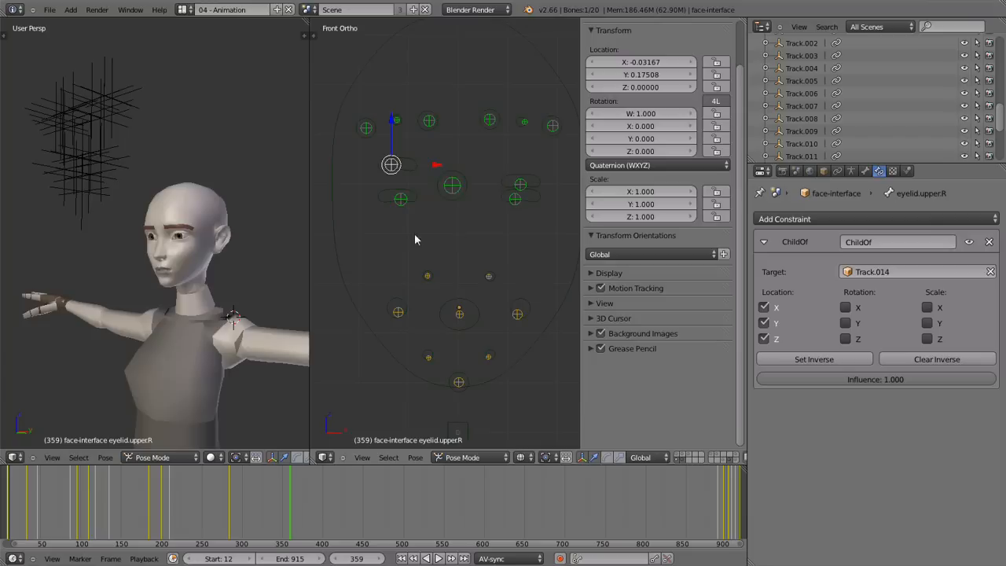
scroll(410, 189, "up", 2)
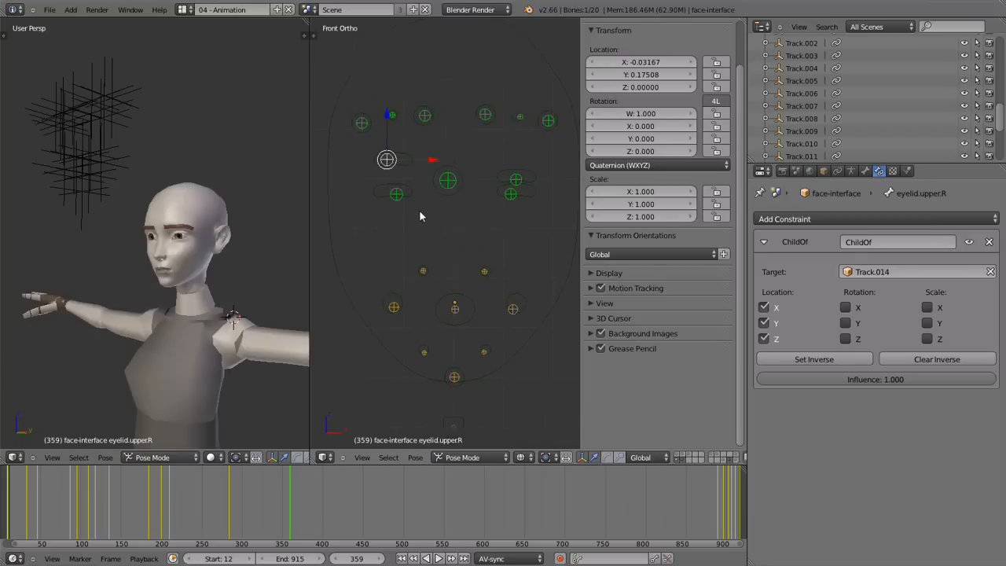
scroll(411, 173, "down", 1)
mouse_move(421, 199)
middle_mouse_down("shift")
mouse_move(409, 185)
mouse_move(426, 189)
middle_mouse_up("shift")
scroll(408, 183, "up", 1)
key("g")
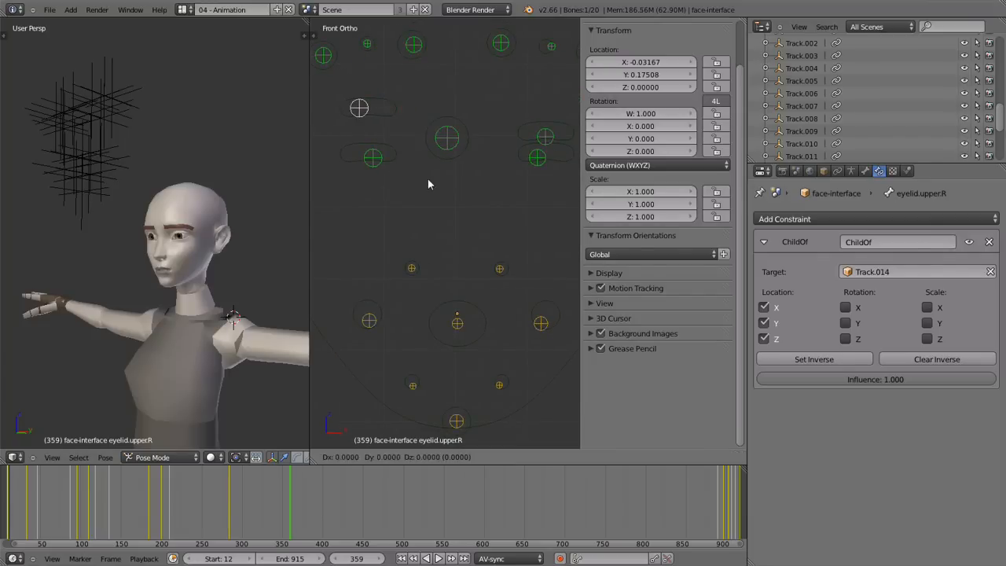
left_click(430, 173)
scroll(429, 174, "up", 5)
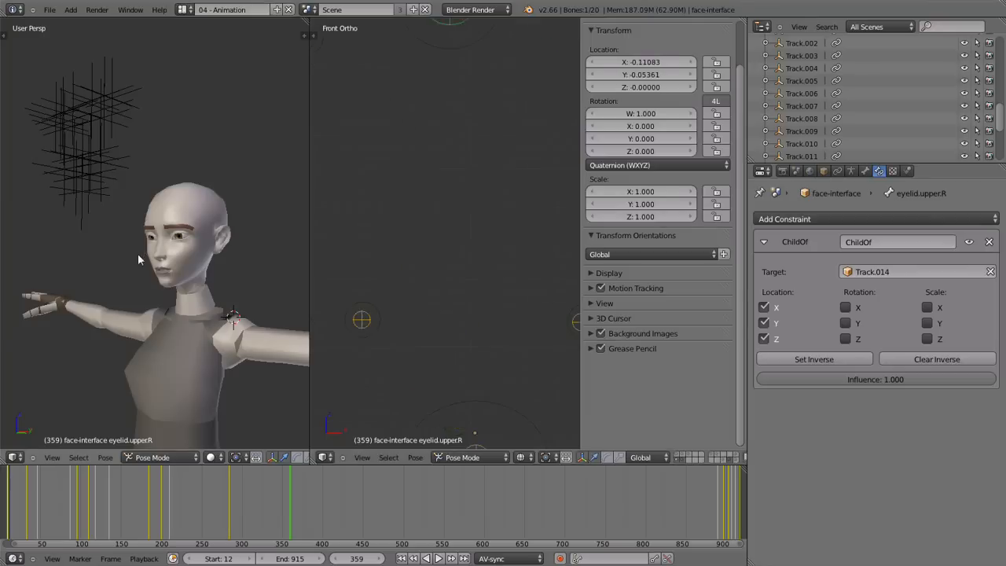
Select the smile.R bone at the mouth's corner and try moving it.
scroll(156, 261, "up", 8)
scroll(159, 275, "down", 5)
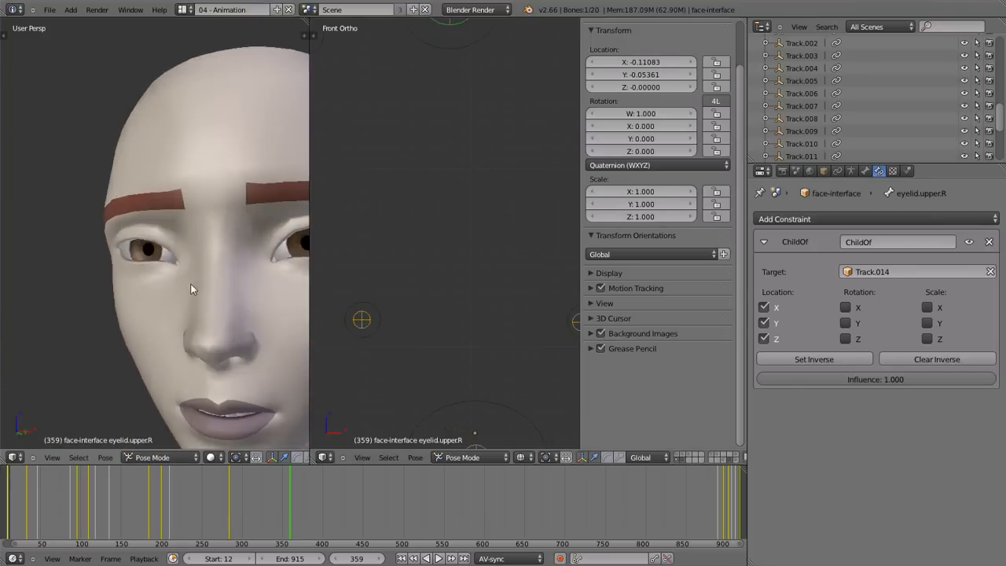
middle_click_drag(194, 288, 113, 236)
scroll(452, 183, "down", 3)
scroll(470, 186, "down", 4)
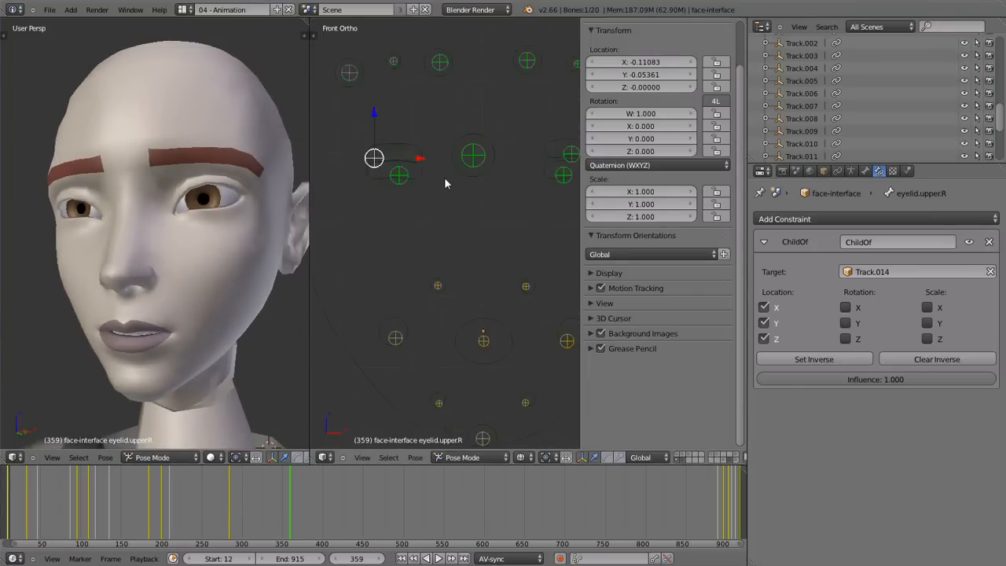
middle_click_drag(396, 320, 410, 227, "shift")
right_click(400, 242)
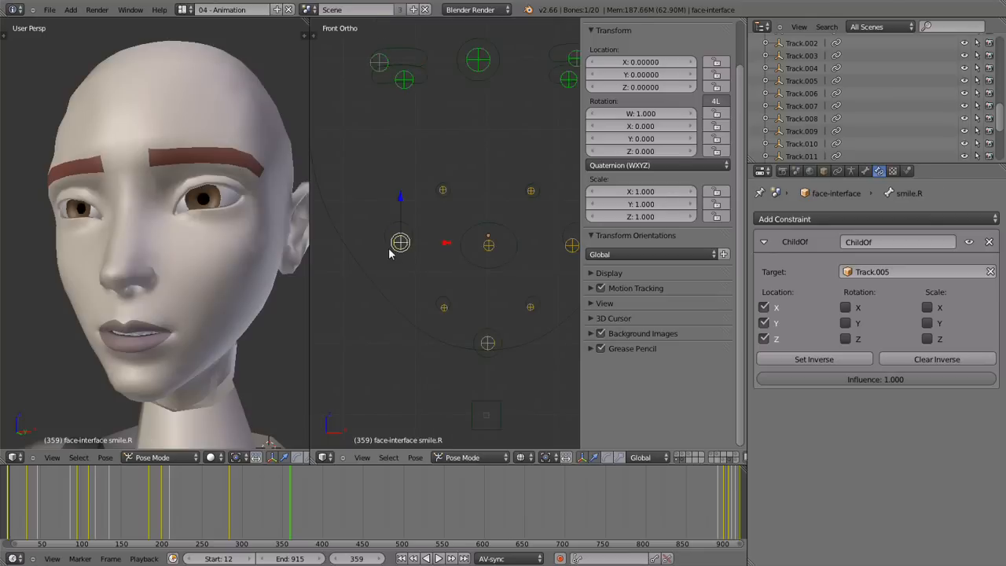
key("g")
right_click(398, 248)
Select the Smile-R control object and disable its first object constraint.
right_click(387, 223)
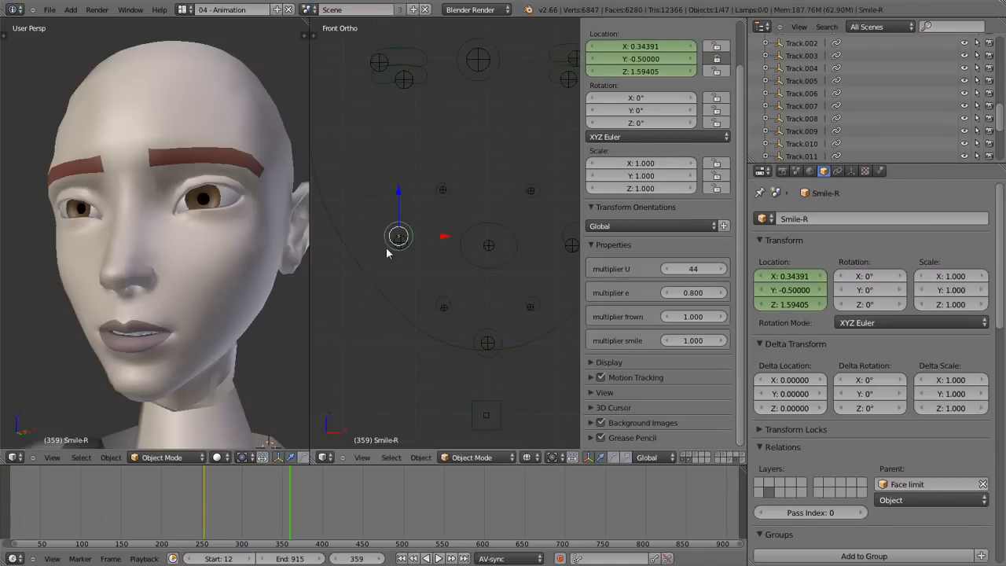
left_click(837, 170)
left_click(938, 242)
Select the smile.R bone and lower it to about X -0.05, Y -0.42.
scroll(431, 263, "up", 1)
middle_click_drag(385, 302, 437, 292, "shift")
scroll(417, 296, "up", 2)
right_click(413, 256)
scroll(420, 256, "down", 2)
scroll(411, 272, "up", 2)
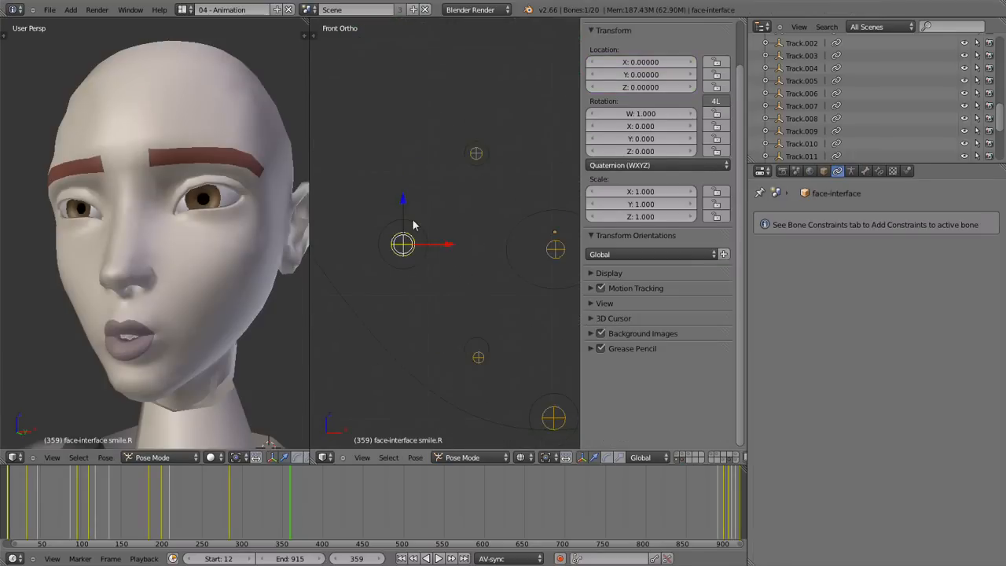
key("g")
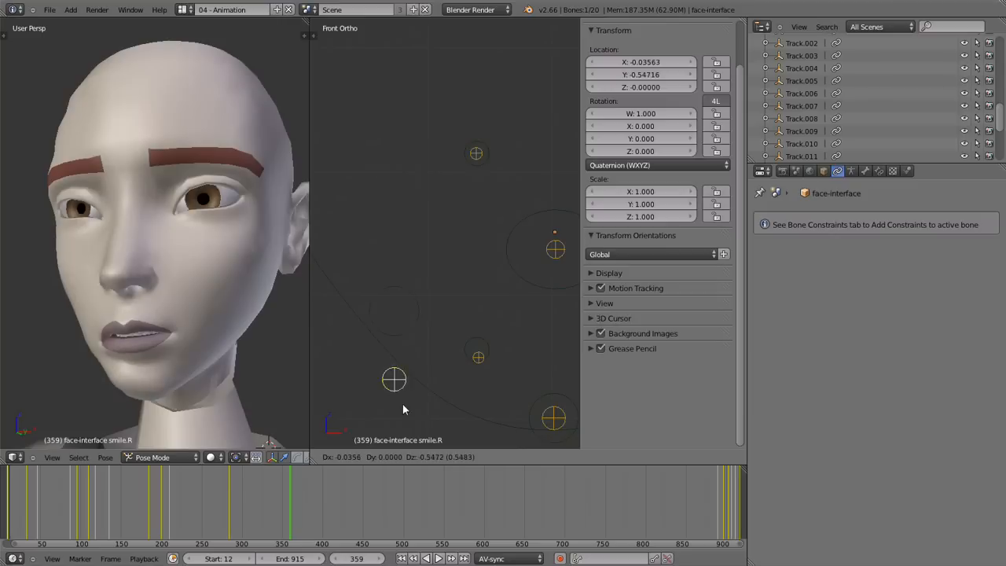
right_click(432, 248)
scroll(440, 274, "down", 4)
mouse_move(429, 290)
middle_mouse_down("shift")
mouse_move(366, 316)
mouse_move(440, 283)
middle_mouse_up("shift")
key("g")
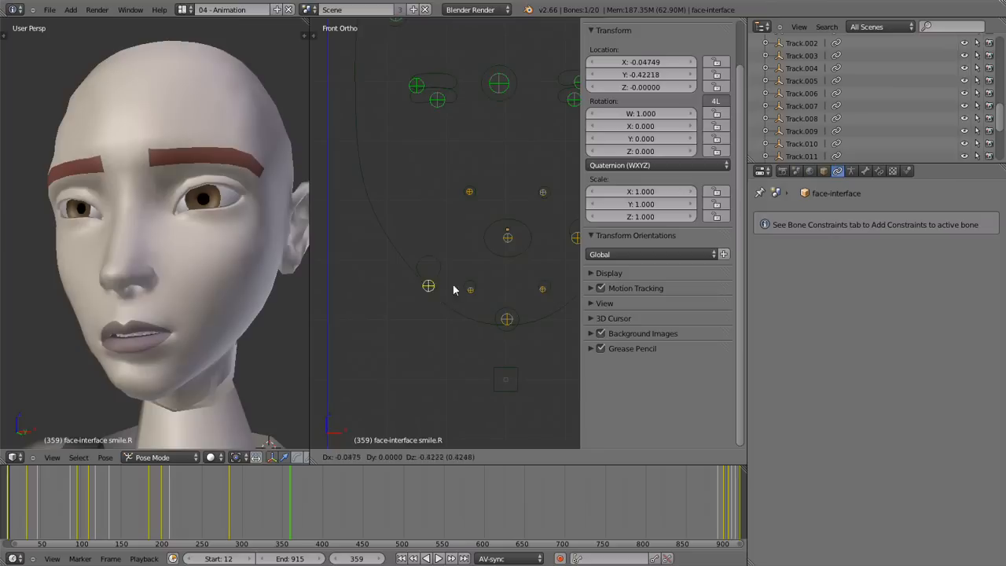
left_click(457, 289)
Play the animation up to frame 671, lowering the smile.R bone to about X -0.095, Y -0.243 during playback.
key("alt+a")
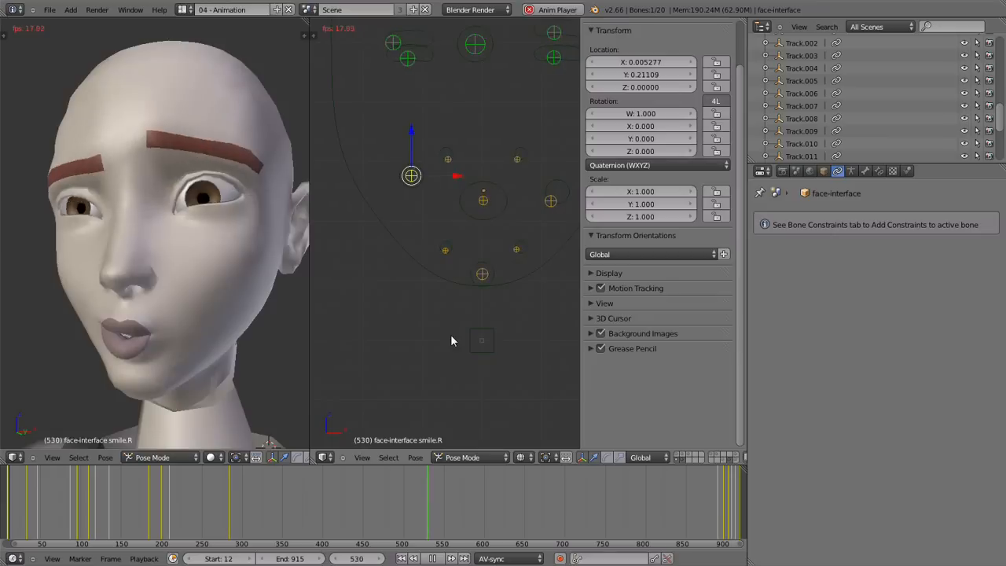
key("g")
left_click(441, 374)
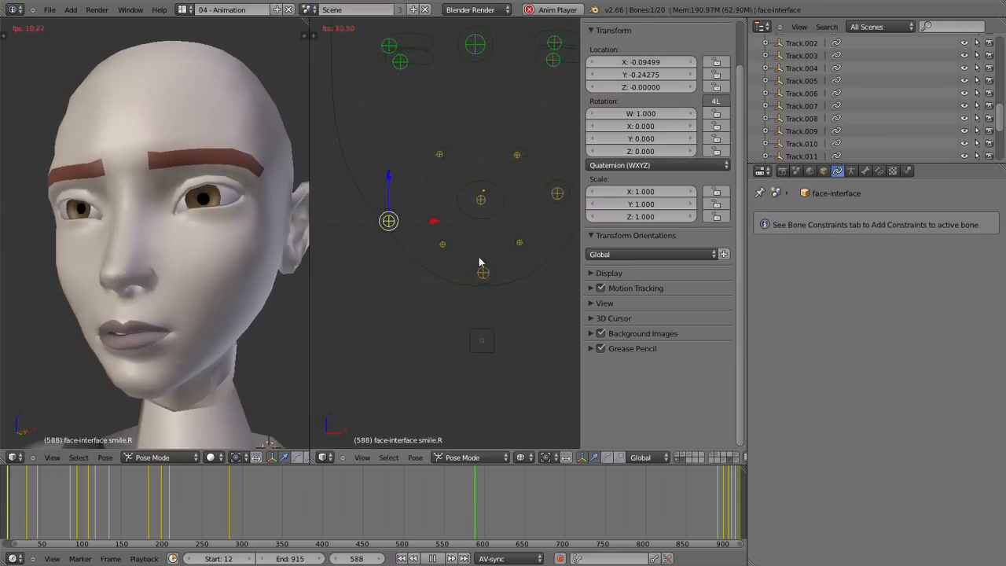
middle_click_drag(455, 265, 436, 296, "shift")
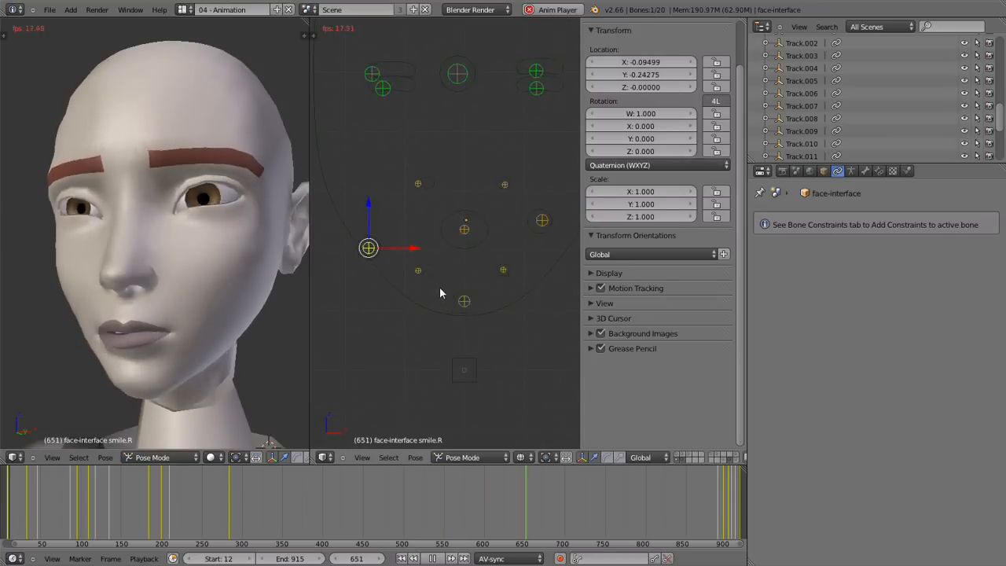
key("alt+a")
Switch to the 05 - final screen layout, widen the middle 3D view and frame the character's head from the front.
key("ctrl+Right")
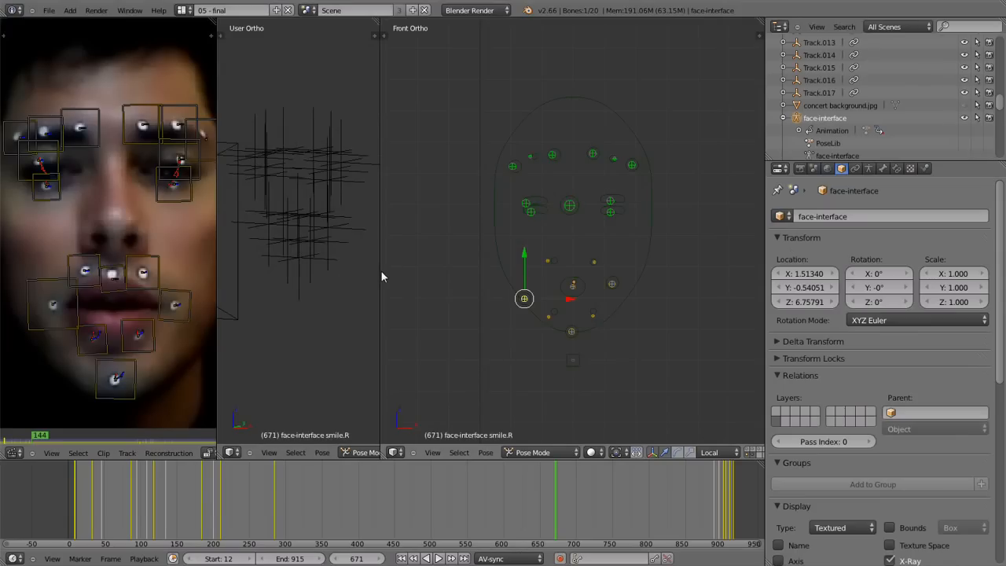
left_click_drag(381, 277, 503, 284)
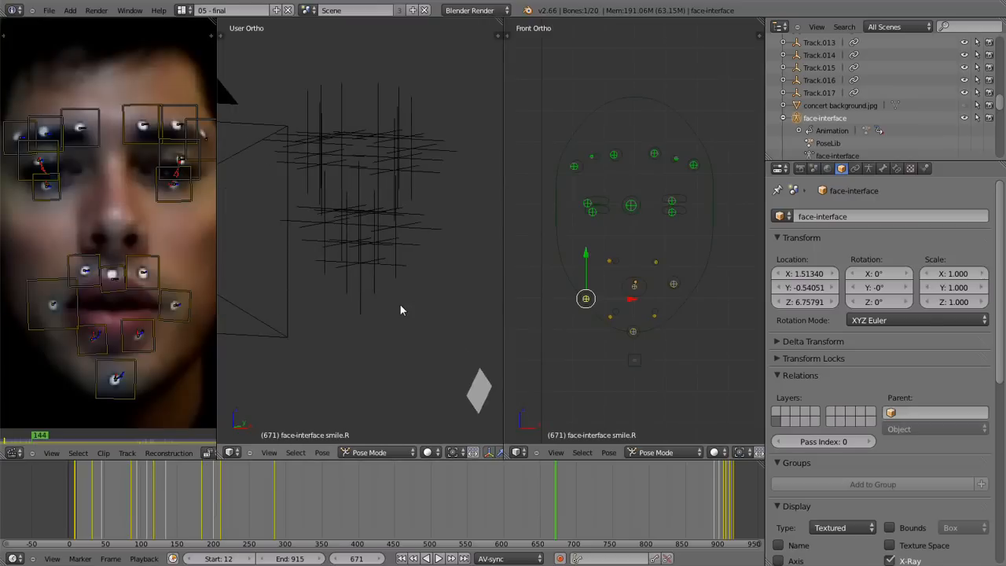
key("KP_1")
middle_click_drag(478, 369, 298, 198, "shift")
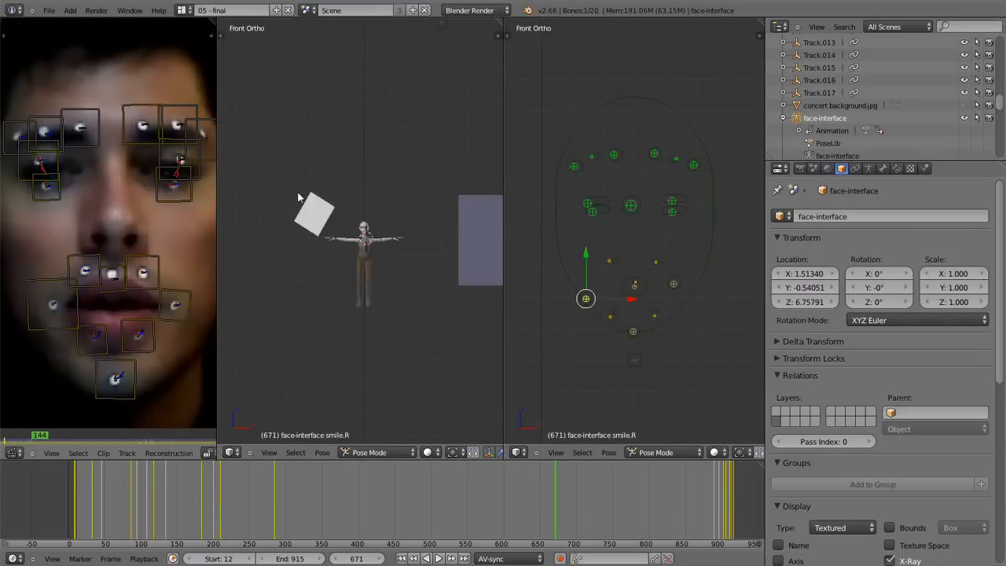
scroll(372, 316, "up", 18)
middle_click_drag(376, 316, 279, 369, "shift")
scroll(314, 370, "down", 1)
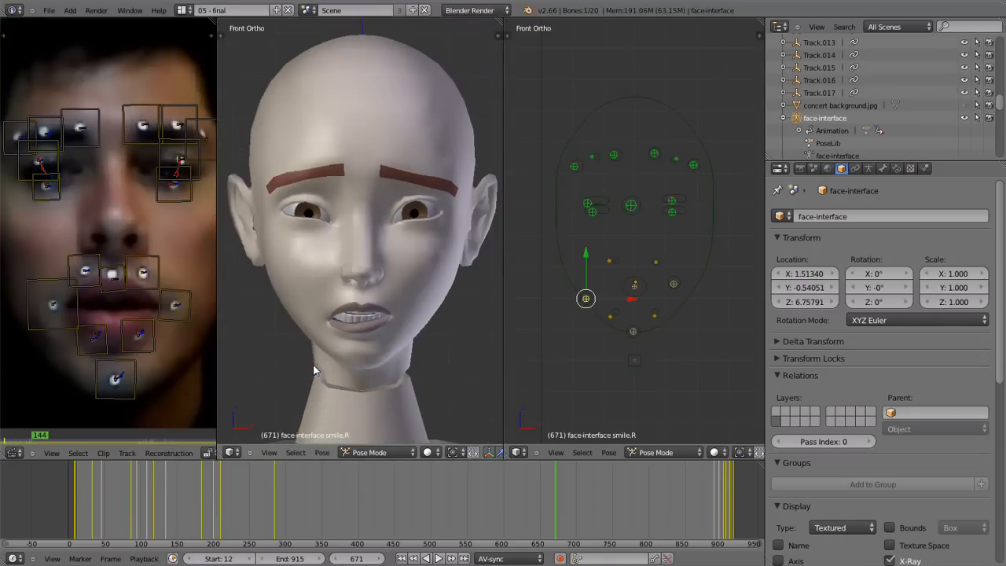
scroll(313, 361, "down", 1)
Play the animation on to frame 709 and clear the smile.R bone's location.
key("alt+a")
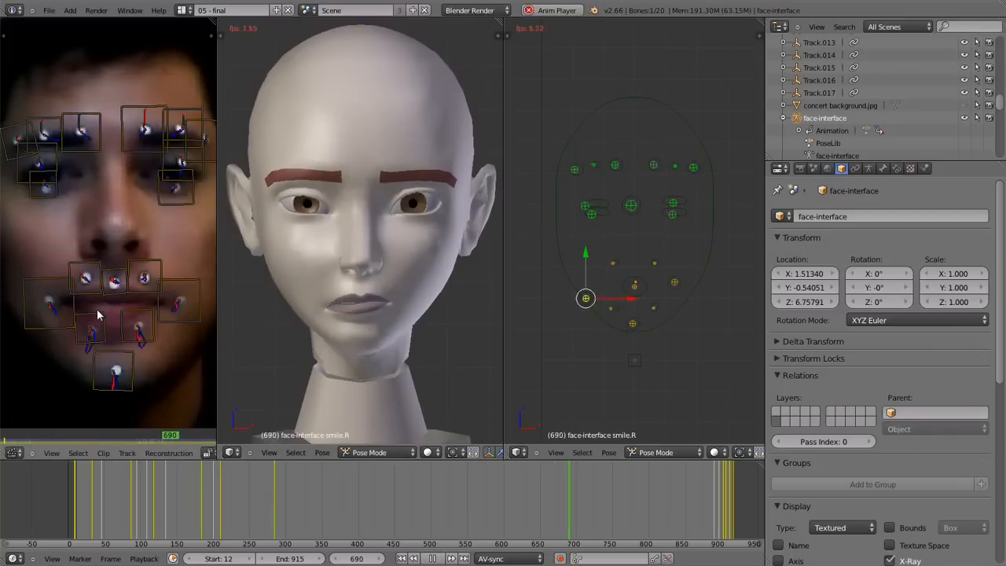
key("alt+a")
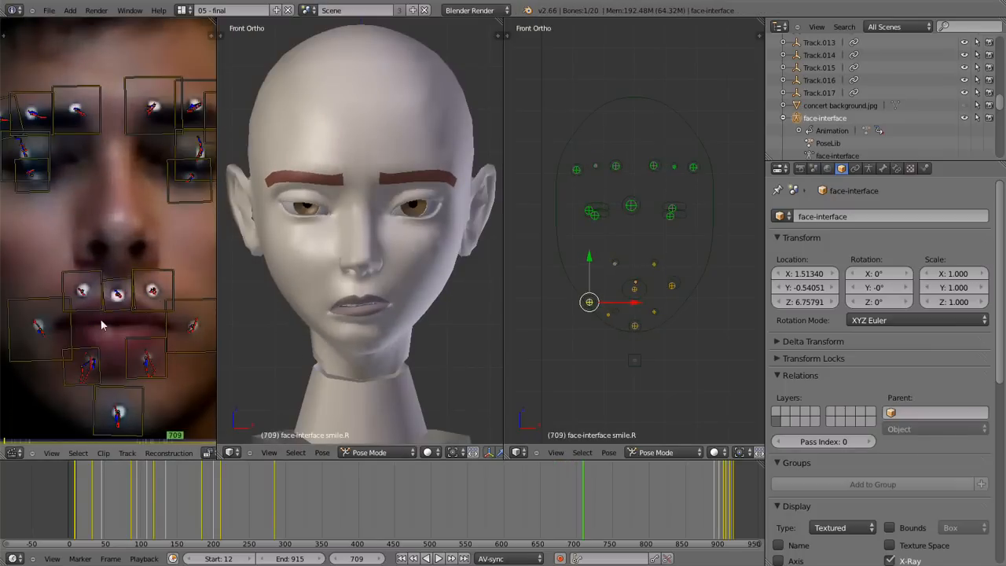
middle_click_drag(372, 317, 392, 301, "shift")
scroll(670, 337, "up", 3)
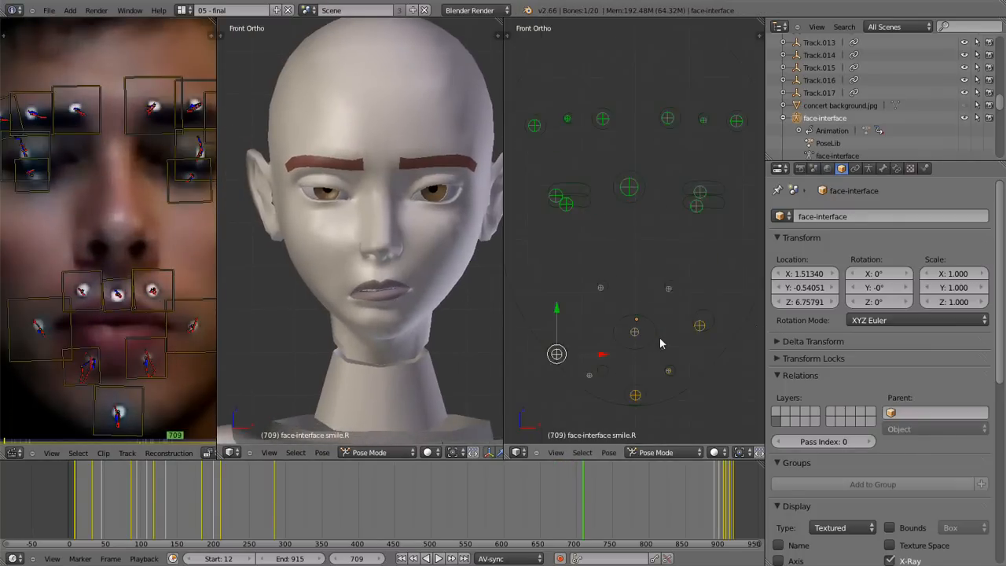
middle_click_drag(660, 337, 673, 280, "shift")
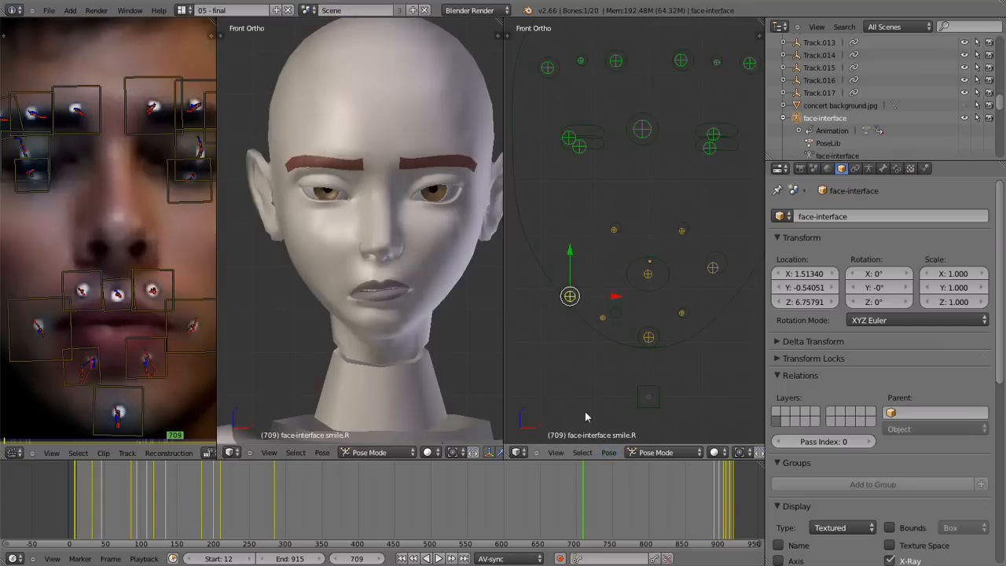
left_click(609, 454)
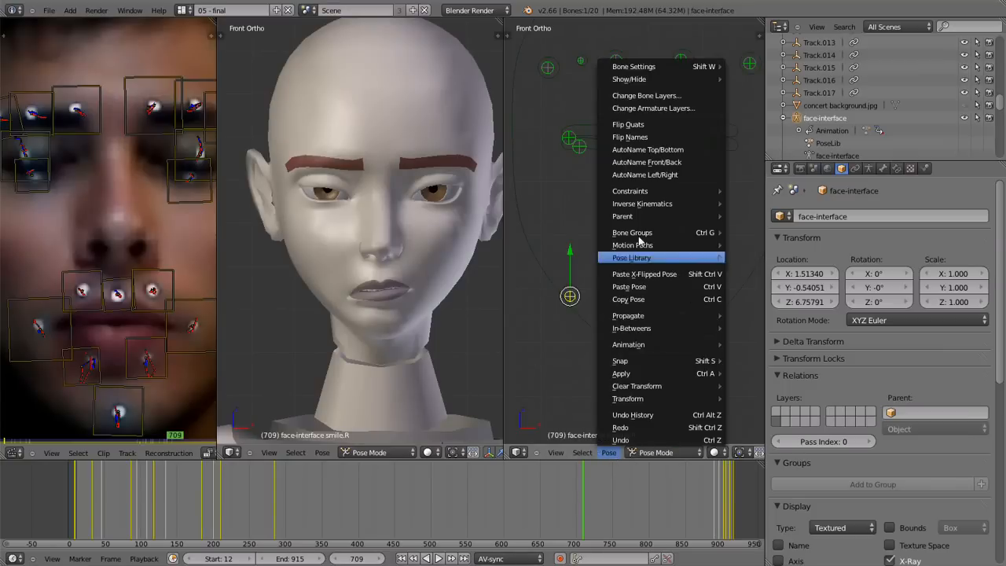
key("ctrl+z")
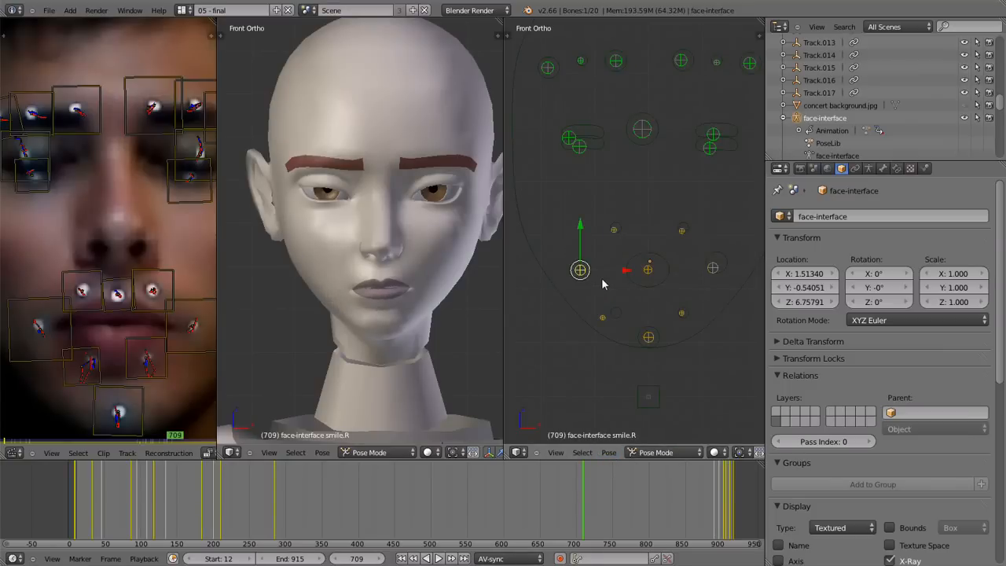
Set the inverse of the smile.R bone's ChildOf constraint that targets Track.005.
scroll(602, 281, "up", 1)
middle_click_drag(603, 294, 572, 285, "shift")
middle_click_drag(662, 269, 679, 255, "shift")
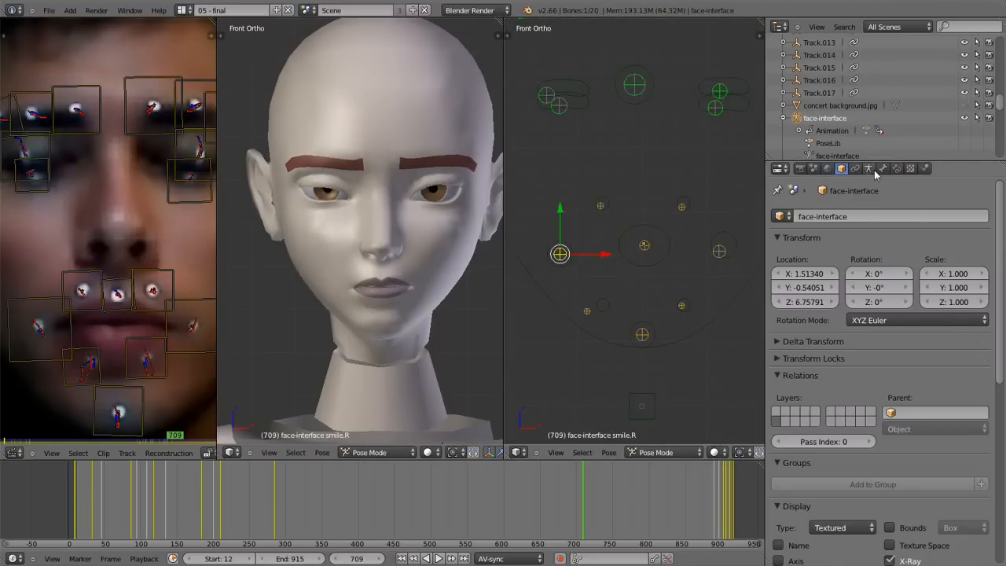
left_click(896, 169)
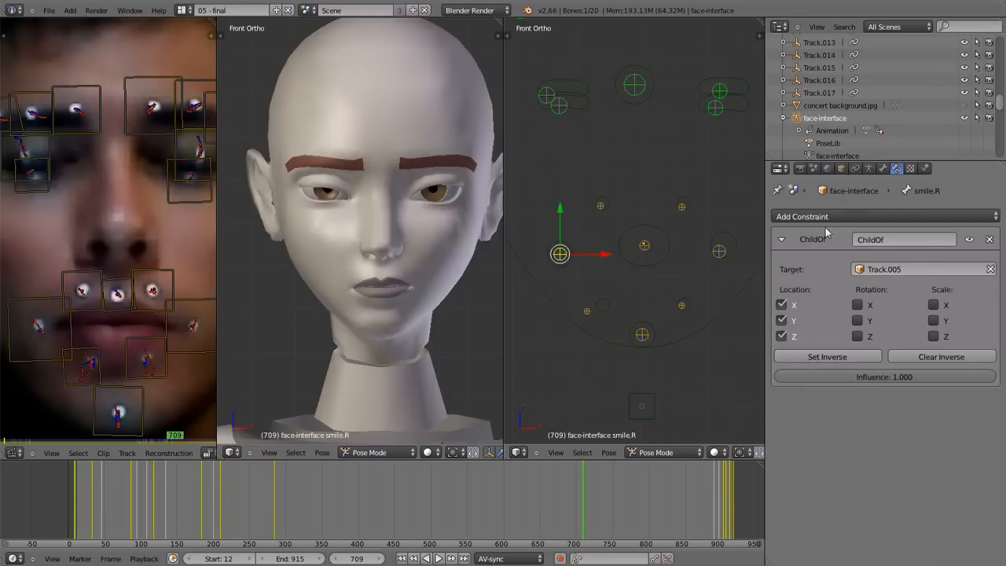
left_click(860, 356)
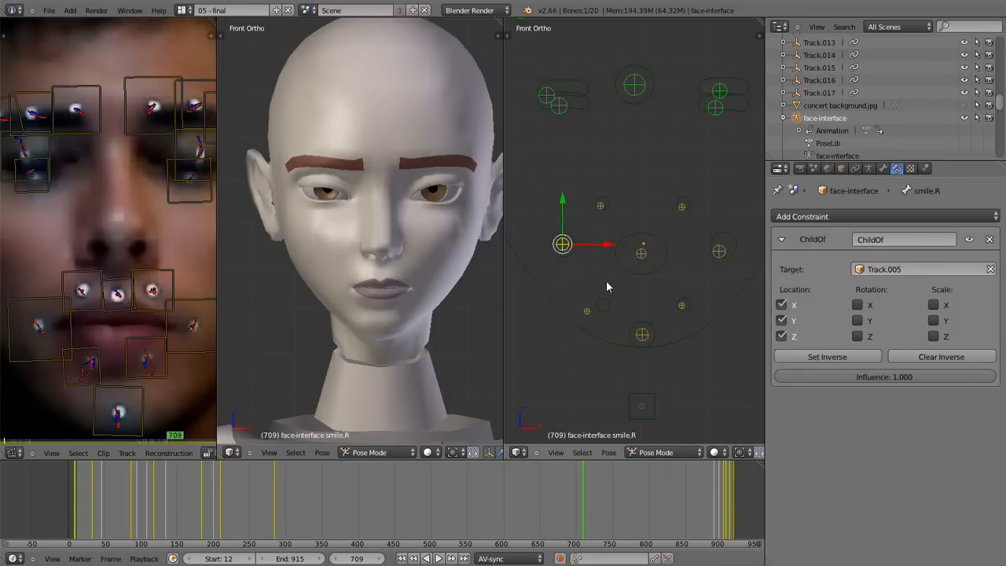
Switch repeatedly between edit and pose mode to compare the smile.R bone's rest position with its posed position.
key("Tab")
key("Tab")
key("Tab")
scroll(567, 250, "up", 1)
middle_click_drag(586, 271, 618, 255, "shift")
key("Tab")
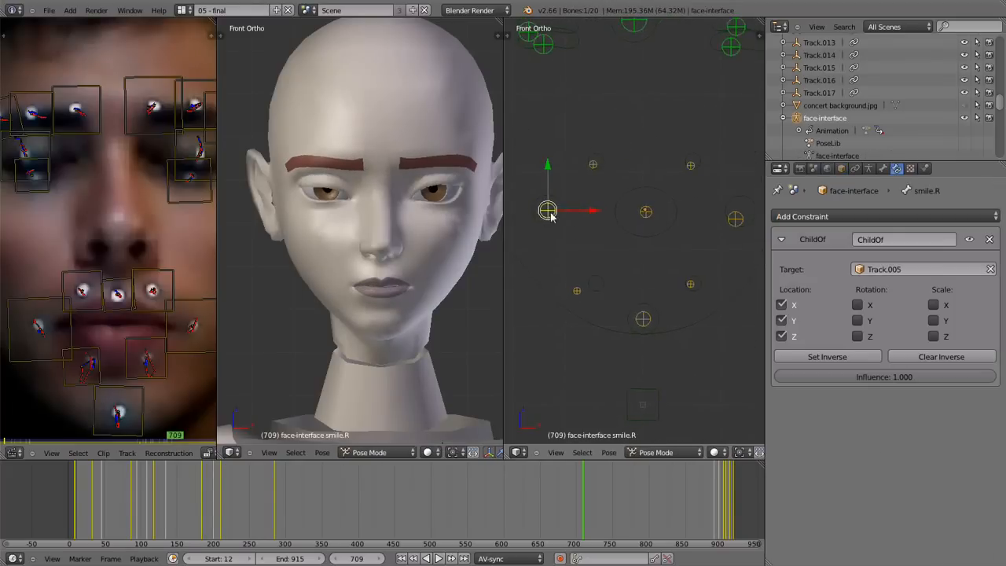
key("Tab")
key("Tab")
middle_click_drag(574, 238, 588, 234, "shift")
Play the animation on to frame 740 and lower the smile.R bone slightly.
key("alt+a")
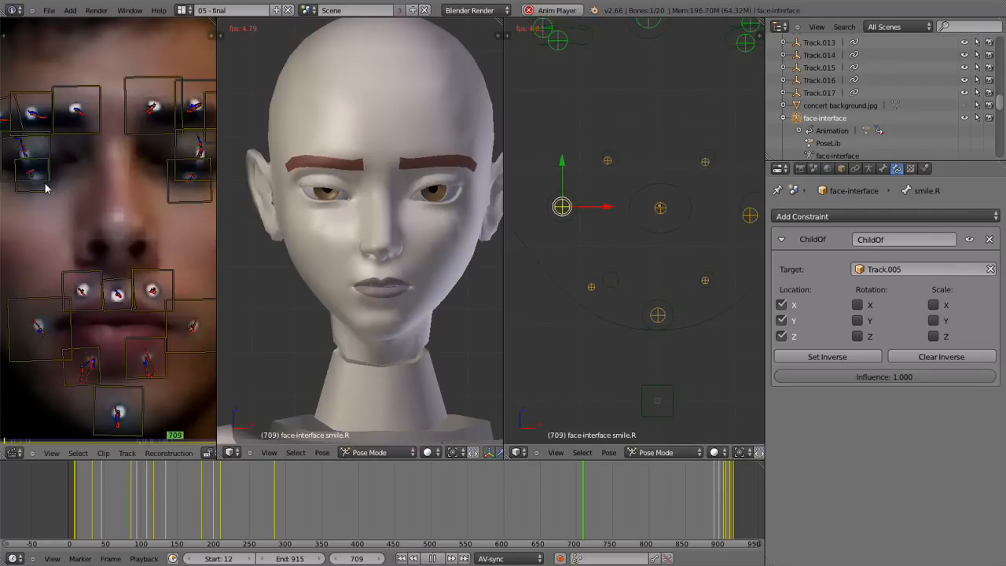
key("alt+a")
scroll(673, 212, "down", 3)
middle_click_drag(674, 213, 664, 258, "shift")
scroll(674, 273, "up", 1)
middle_click_drag(663, 309, 647, 294, "shift")
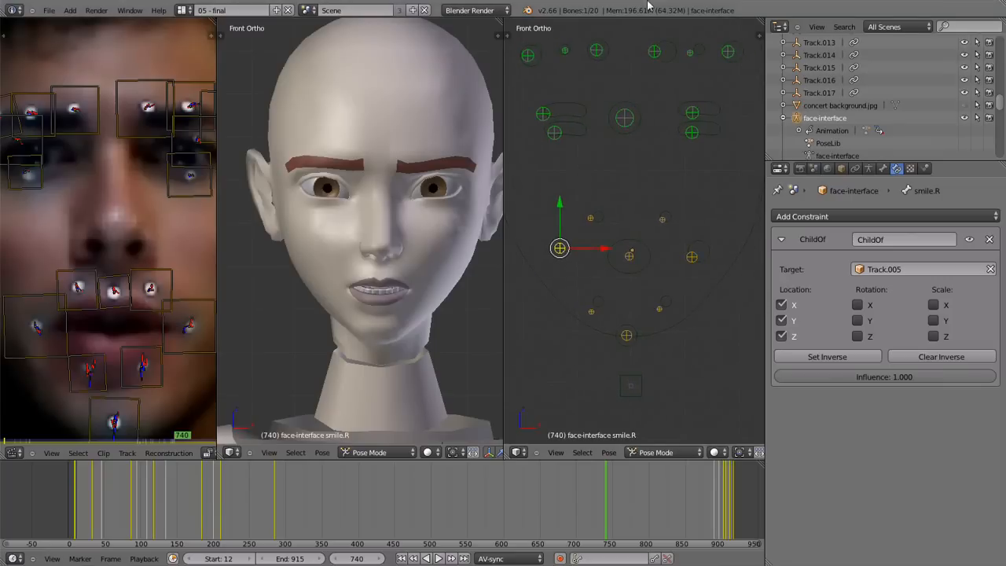
scroll(597, 264, "up", 3)
key("g")
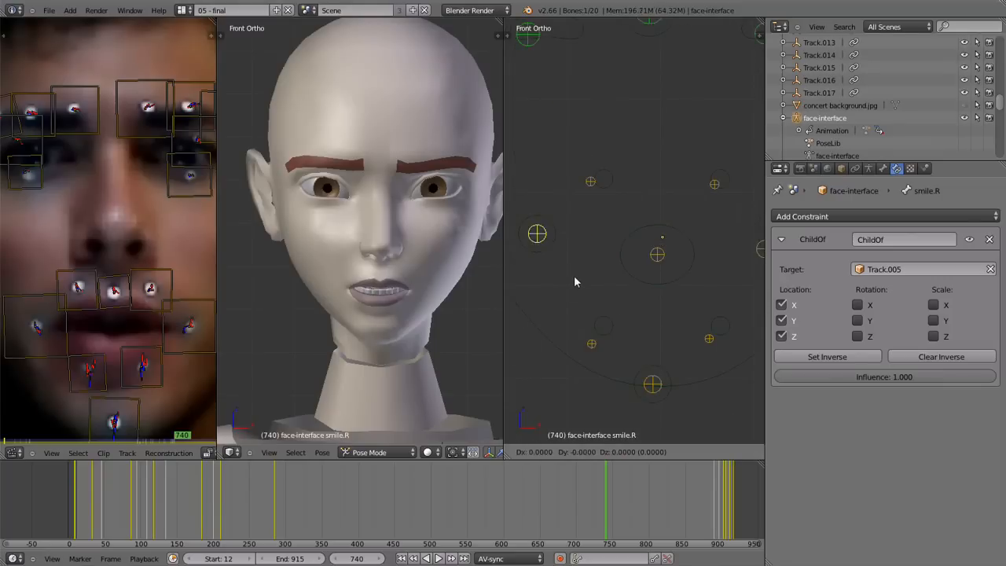
left_click(512, 294)
Widen the clip editor slightly and compare the tracked mouth markers in the footage with the character's mouth.
scroll(77, 282, "down", 2)
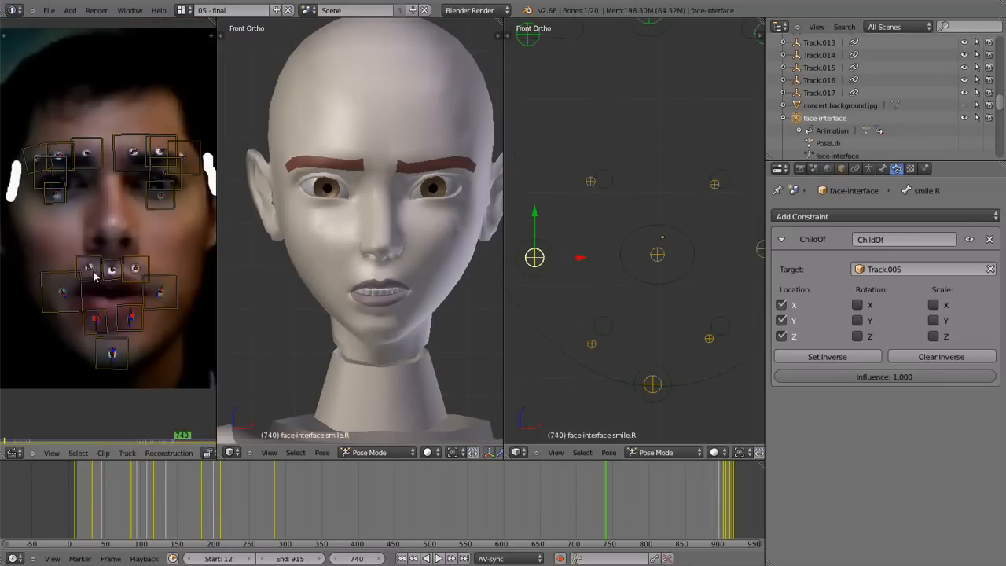
scroll(92, 272, "up", 1)
middle_click_drag(83, 264, 63, 257)
middle_click_drag(129, 273, 135, 260)
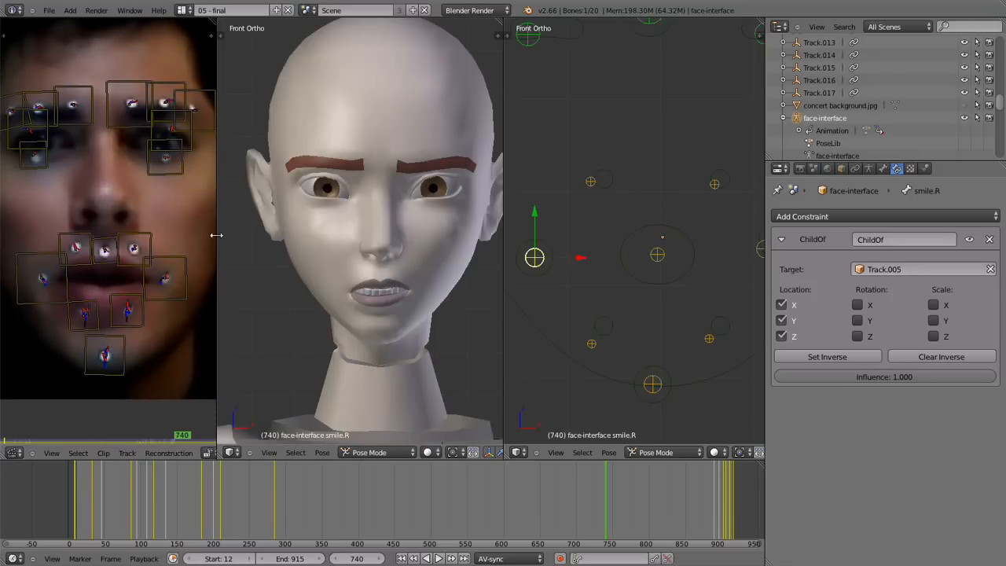
left_click_drag(216, 237, 224, 238)
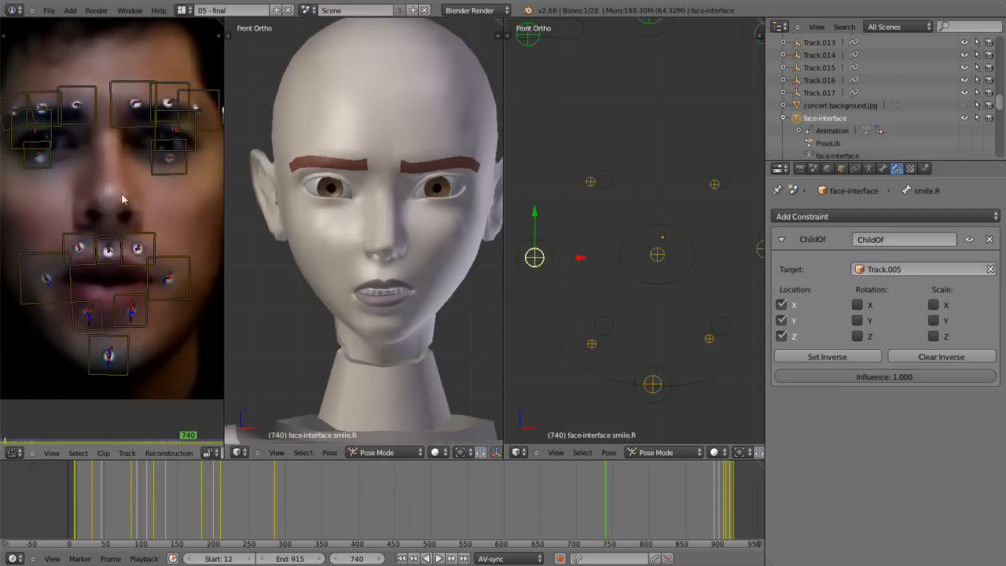
scroll(389, 299, "up", 3)
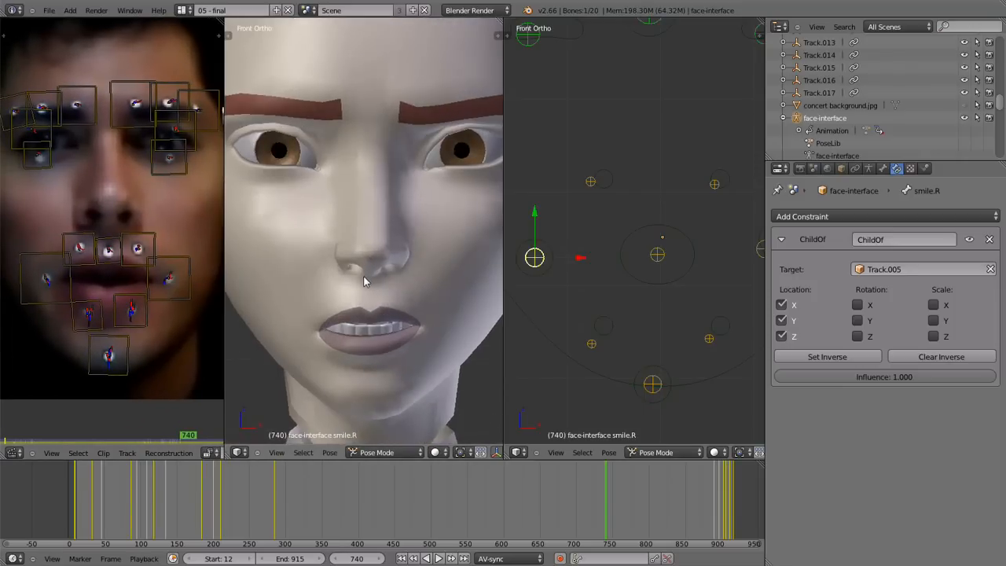
Set the current frame to 445 and bring the character's face and the mouth controls into view.
left_click_drag(542, 507, 385, 503)
left_click_drag(319, 499, 392, 498)
scroll(371, 250, "down", 2)
middle_click_drag(379, 235, 358, 258, "shift")
scroll(392, 224, "up", 1)
scroll(375, 278, "up", 2)
scroll(359, 257, "down", 2)
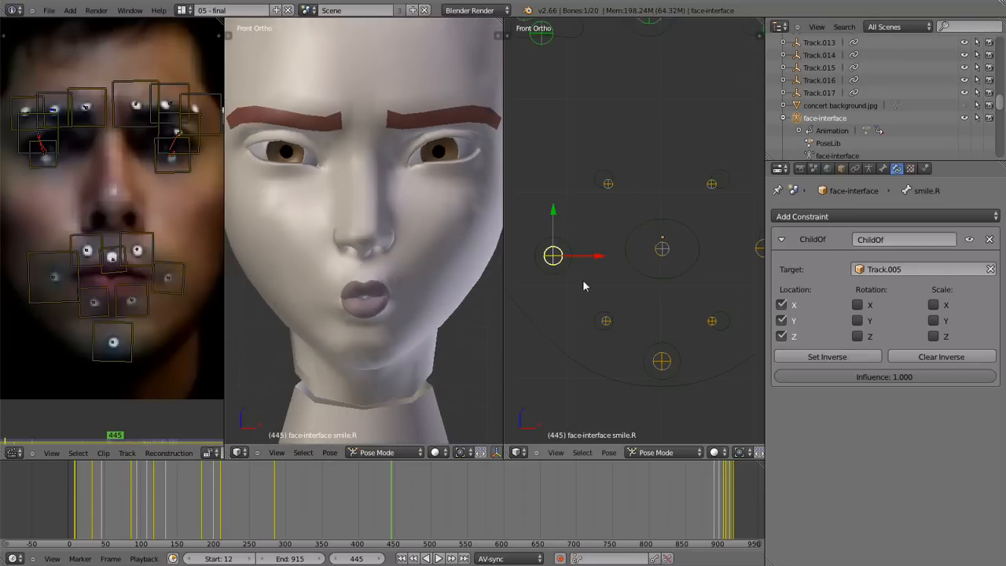
scroll(564, 275, "down", 1)
Move the smile.R and smile.L bones down and outward to pull both mouth corners into a frown.
key("g")
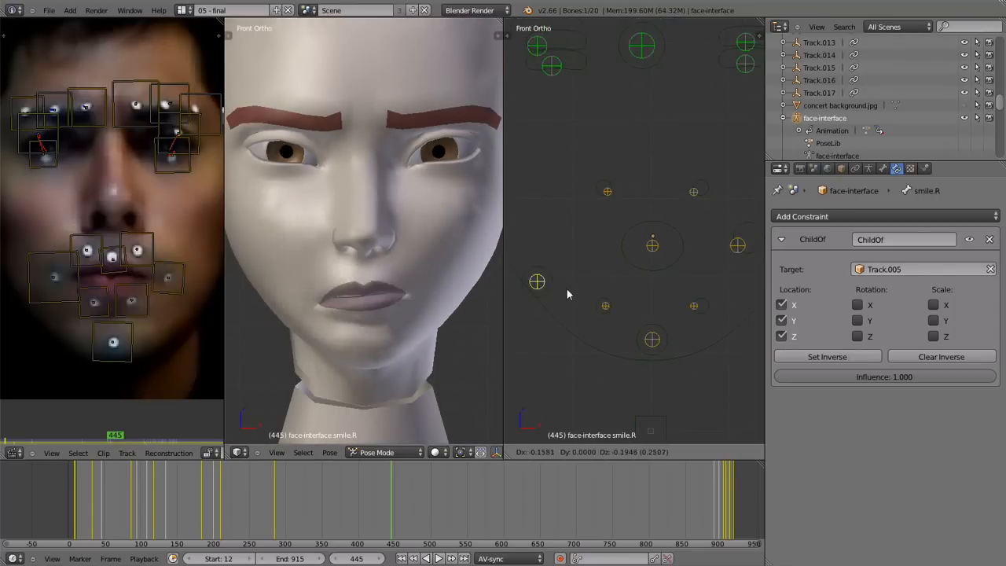
right_click(568, 287)
key("g")
left_click(539, 324)
right_click(736, 248)
key("g")
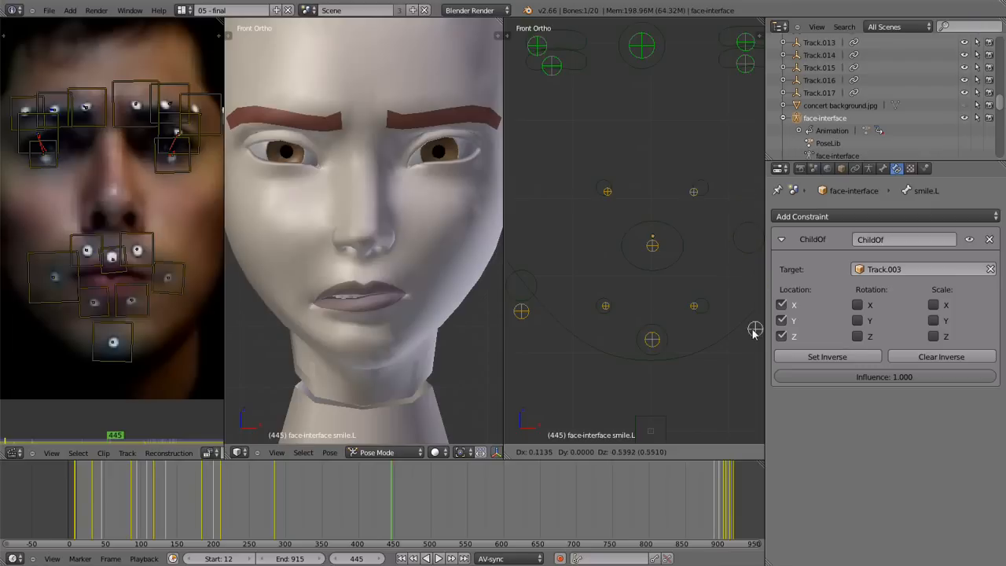
left_click(731, 304)
Select the Smile-L control object and examine its Copy Location and Limit Location constraints.
scroll(718, 272, "down", 3)
middle_click_drag(717, 273, 679, 280, "shift")
right_click(661, 250)
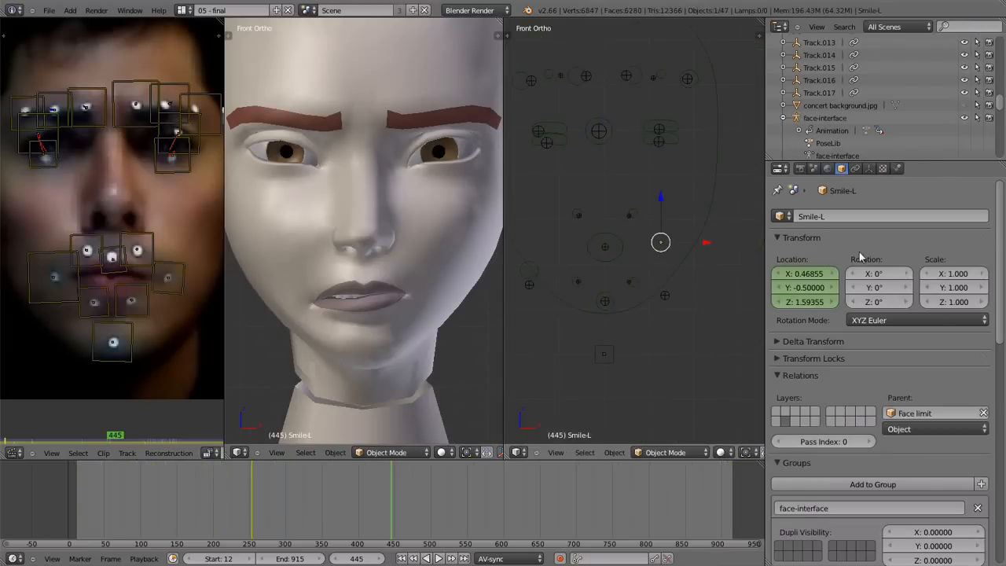
left_click(855, 169)
left_click(871, 169)
left_click(856, 169)
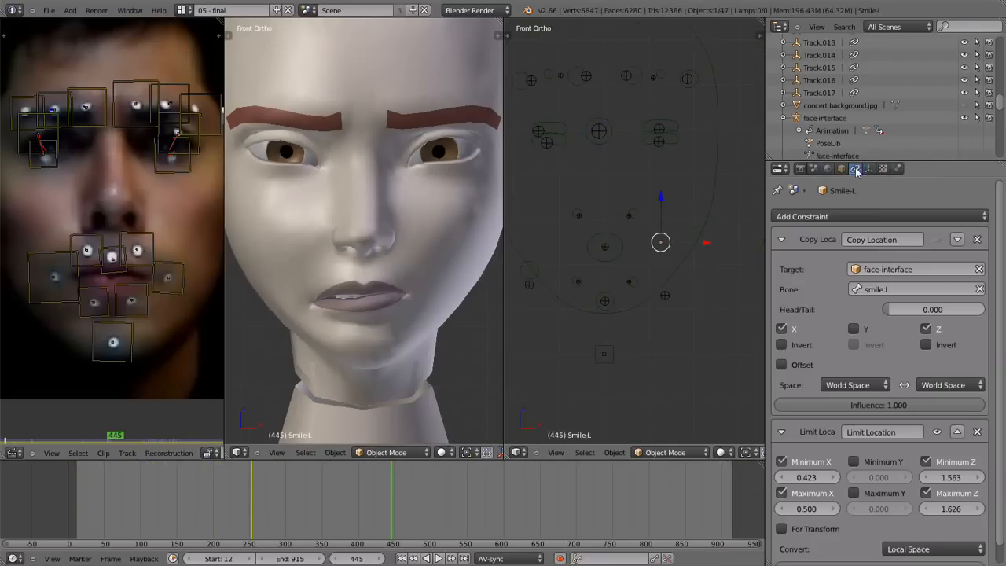
scroll(596, 279, "down", 1)
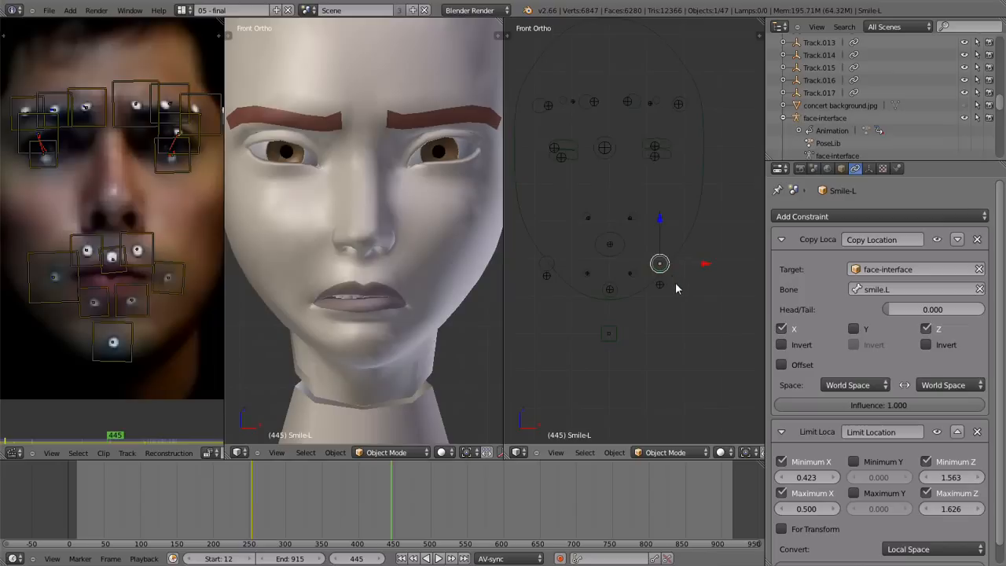
Select the smile.L bone of the face interface and shift it slightly outward, keeping the mouth corner in a frown.
right_click(664, 287)
key("g")
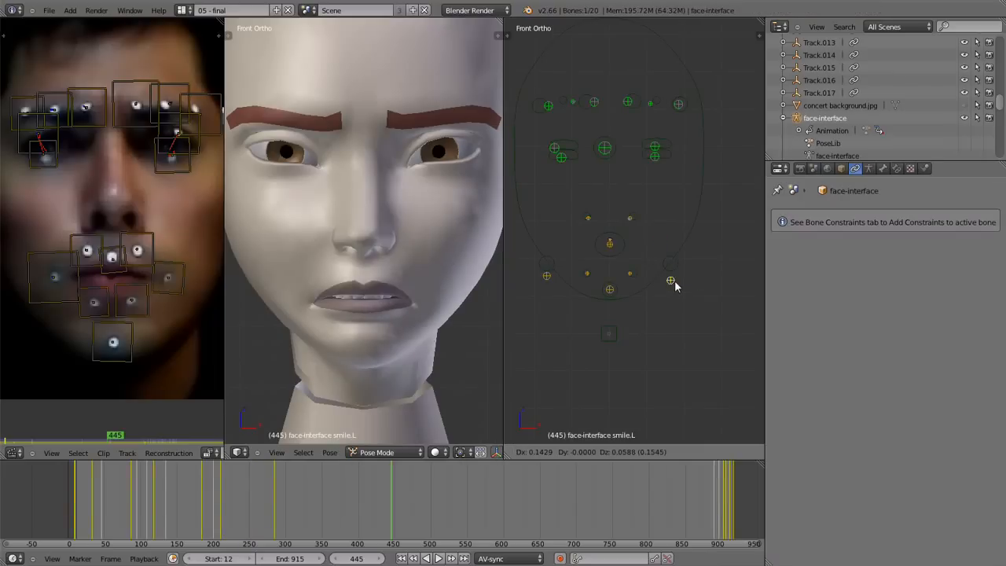
left_click(670, 287)
scroll(644, 243, "up", 3)
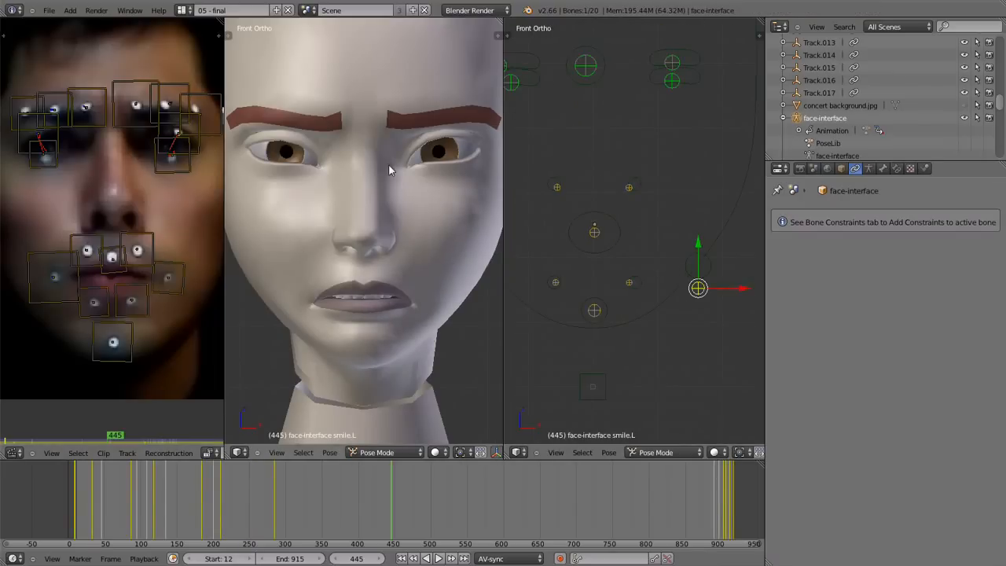
Raise the brow.inner.L bone above the other brow controls to lift the inner end of the character's eyebrow.
middle_click_drag(595, 67, 621, 188, "shift")
right_click(661, 64)
key("g")
left_click(660, 36)
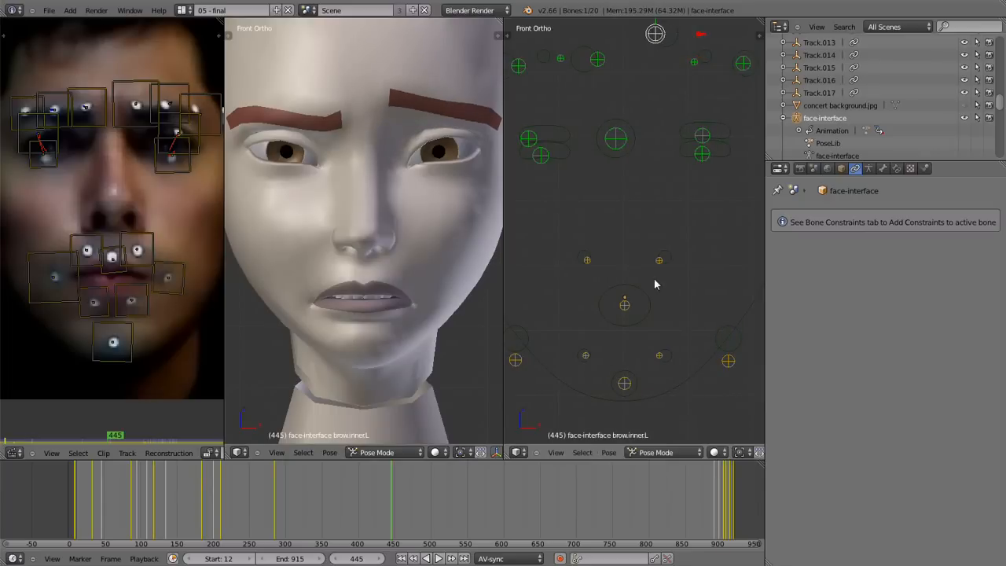
middle_click_drag(611, 295, 615, 264, "shift")
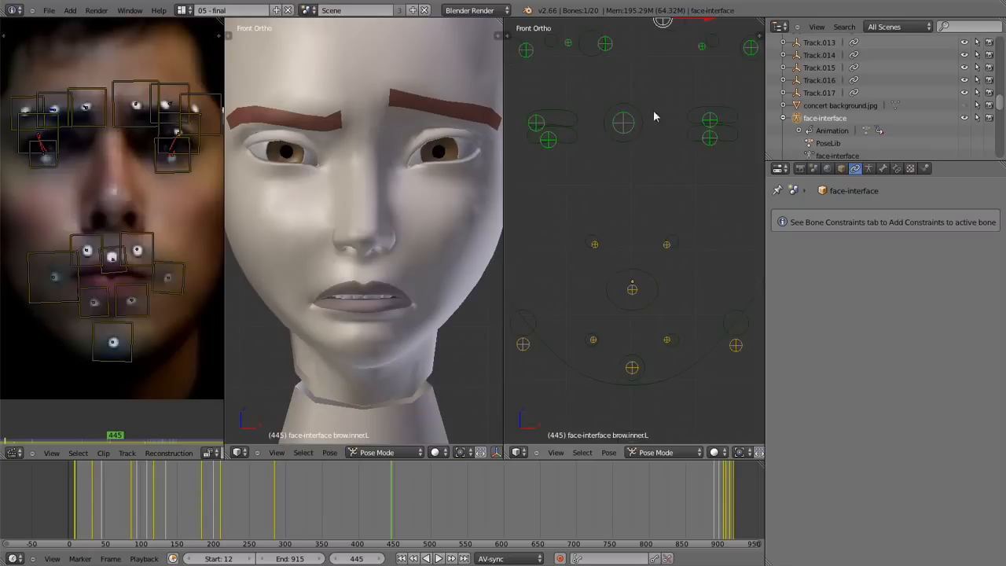
Lower the brow.inner.L bone to the level of the other brow controls.
scroll(654, 117, "down", 2)
middle_click_drag(724, 298, 630, 335, "shift")
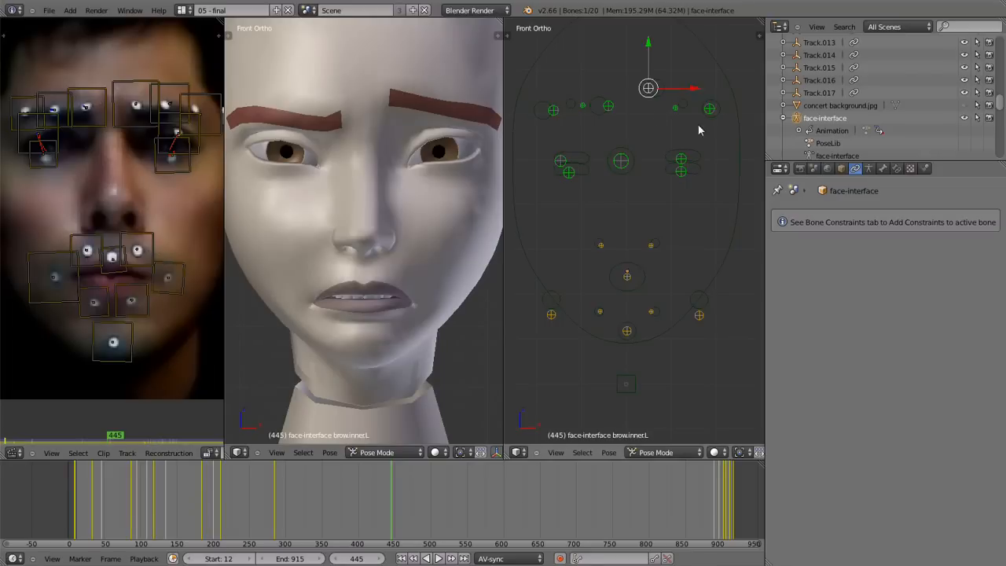
middle_click_drag(662, 283, 619, 382, "shift")
scroll(669, 300, "up", 1)
middle_click_drag(627, 331, 637, 266, "shift")
scroll(638, 196, "up", 2)
middle_click_drag(640, 200, 615, 323, "shift")
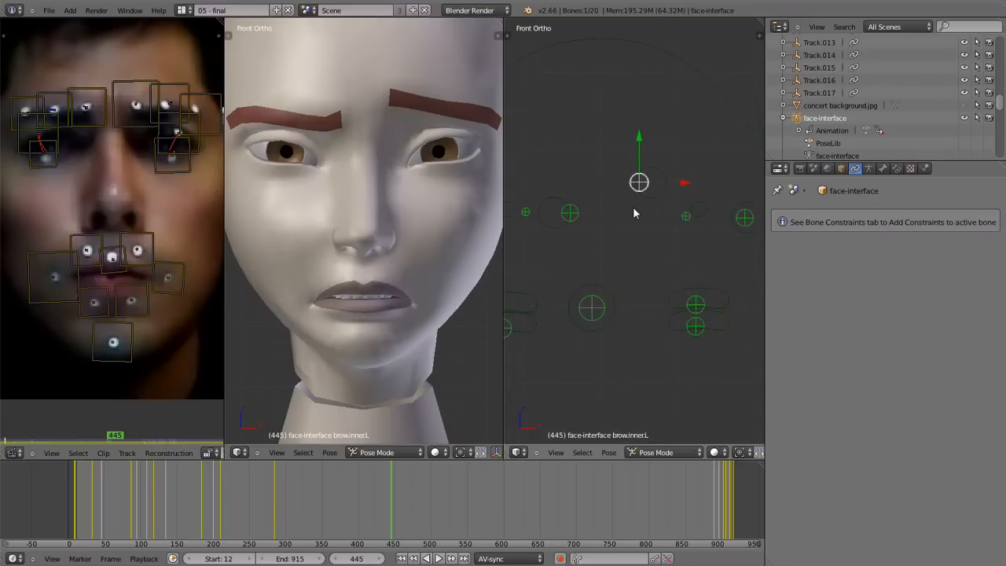
key("g")
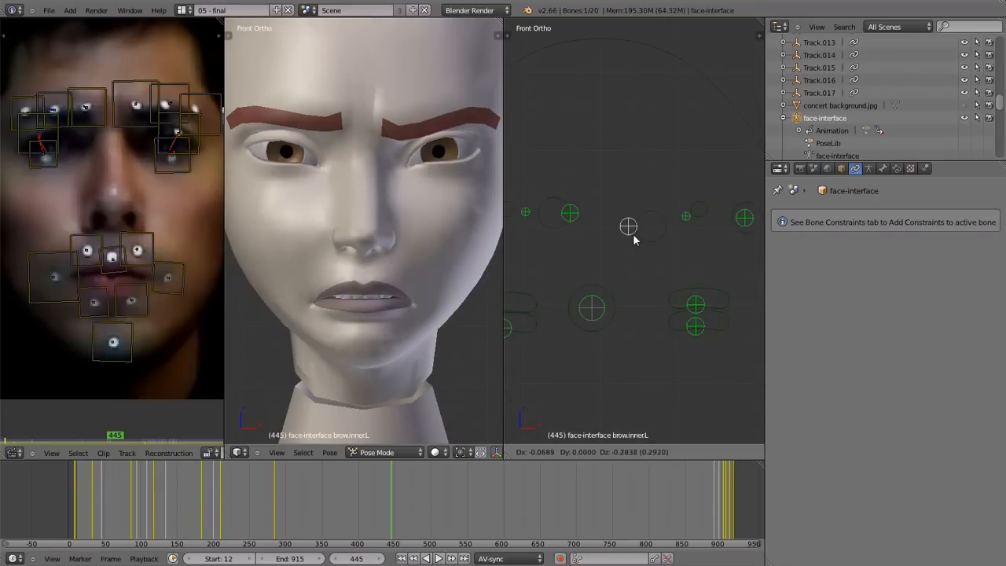
left_click(636, 221)
scroll(616, 274, "down", 2)
middle_click_drag(632, 261, 676, 194, "shift")
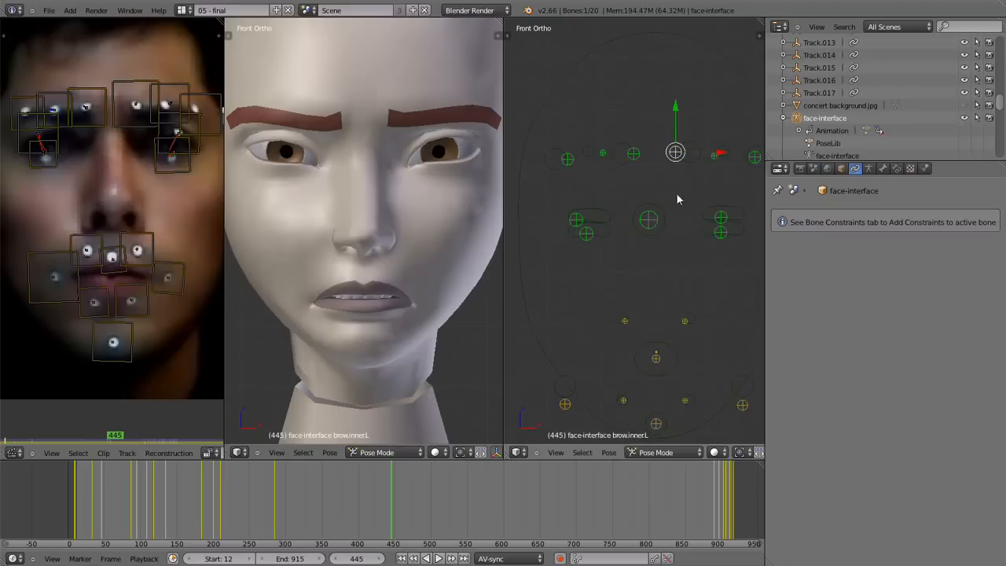
middle_click_drag(657, 232, 631, 170, "shift")
Play the animation on to frame 606 and bring the mouth controls into view.
key("alt+a")
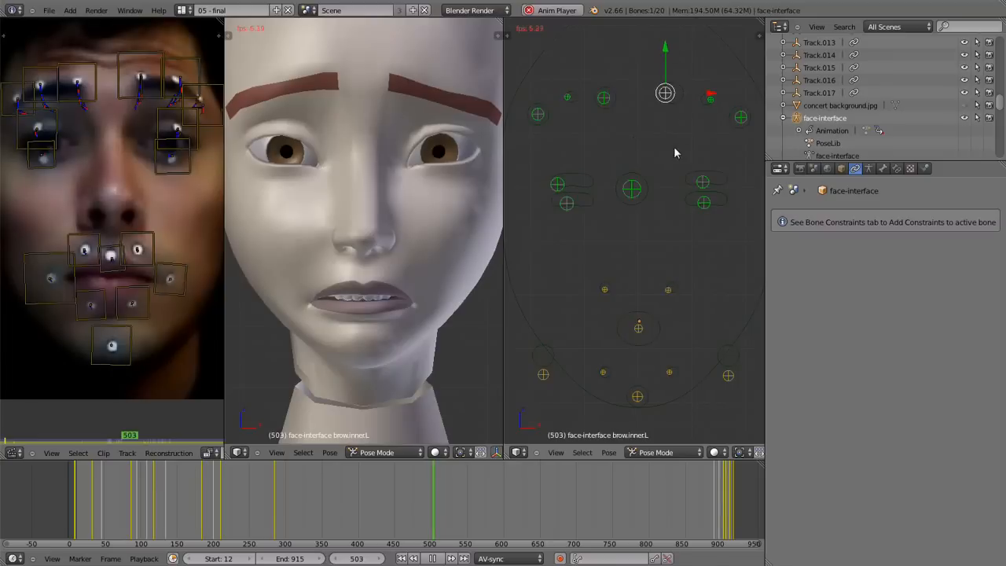
key("alt+a")
key("alt+a")
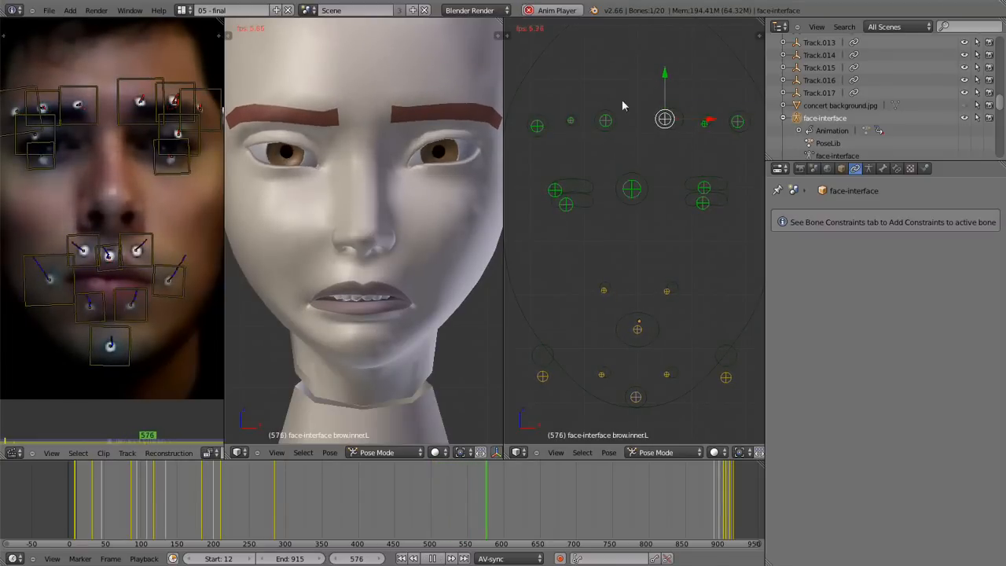
key("alt+a")
middle_click_drag(665, 323, 659, 275, "shift")
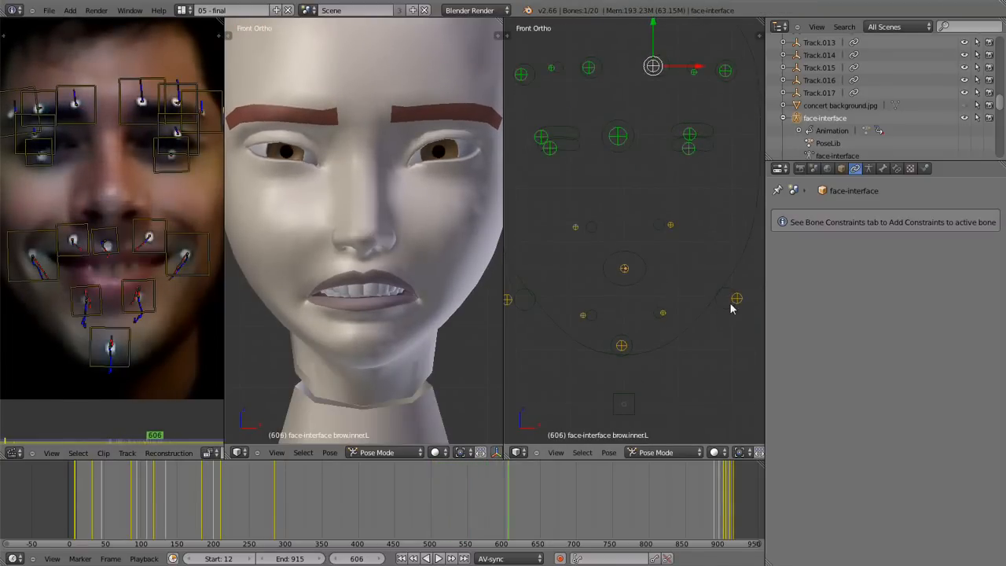
Move the smile.L and smile.R bones upward to pull both mouth corners into a smile at frame 606.
left_click(734, 306)
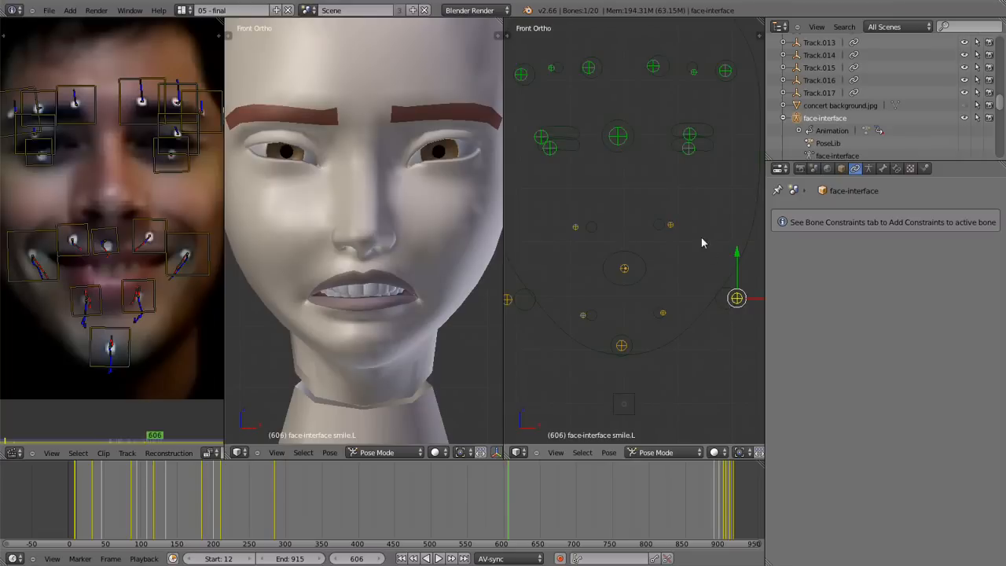
key("g")
left_click(701, 237)
middle_click_drag(655, 296, 685, 279, "shift")
right_click(530, 285)
key("g")
left_click(559, 230)
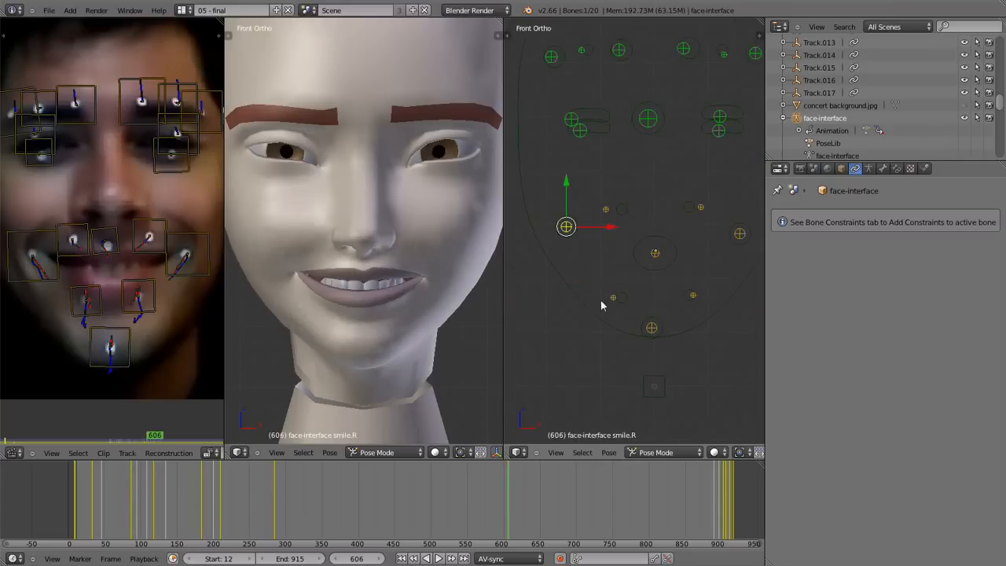
Set the inverse of the ChildOf constraints on the smile.R and smile.L bones at frame 606.
left_click(897, 169)
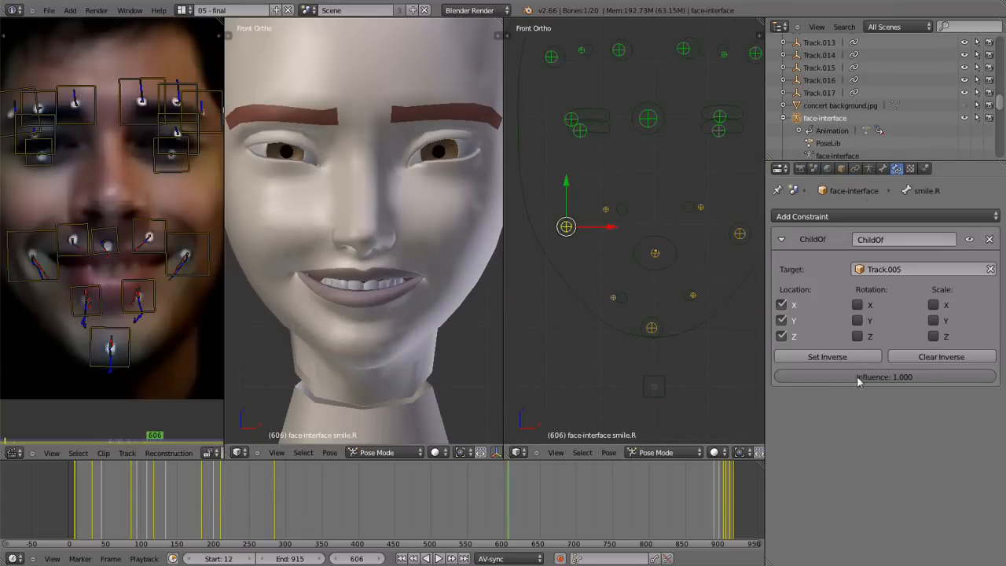
left_click(827, 358)
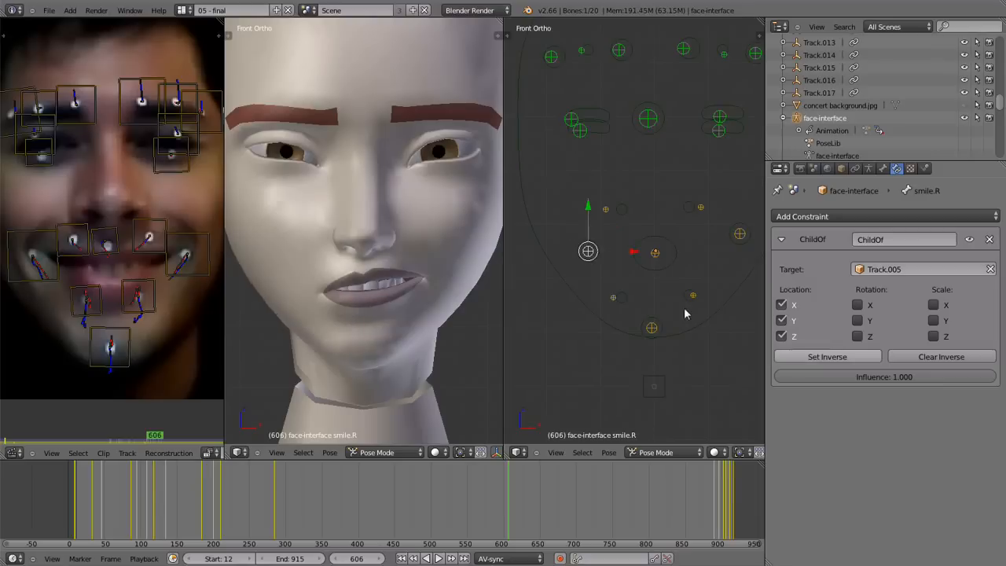
scroll(602, 287, "up", 2, "ctrl")
right_click(697, 233)
left_click(839, 358)
middle_click_drag(626, 353, 611, 304, "shift")
scroll(613, 345, "up", 3)
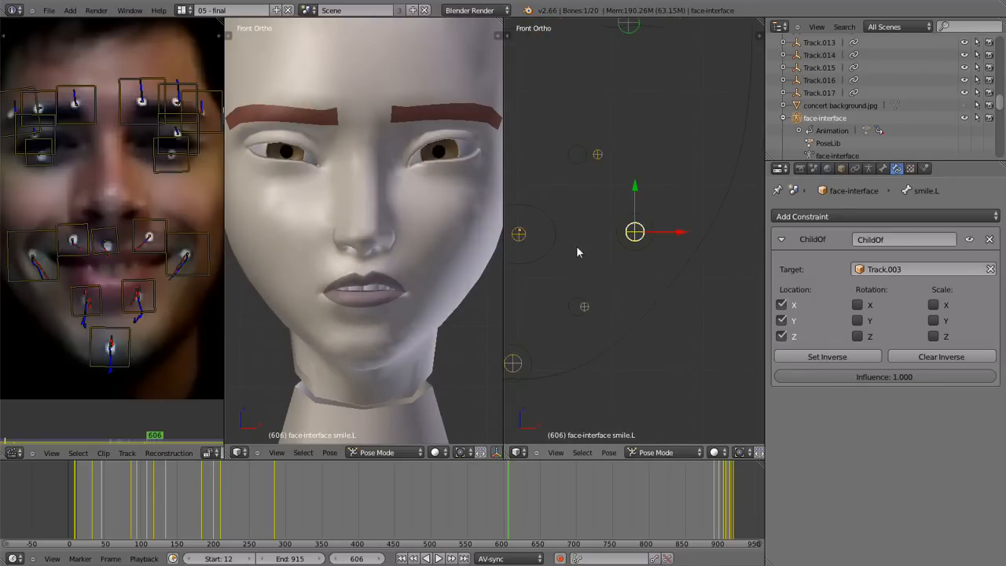
Check the rest position of the smile.L bone in Edit Mode and return to Pose Mode.
middle_click_drag(639, 241, 666, 216, "shift")
scroll(696, 203, "down", 2)
scroll(672, 308, "up", 2)
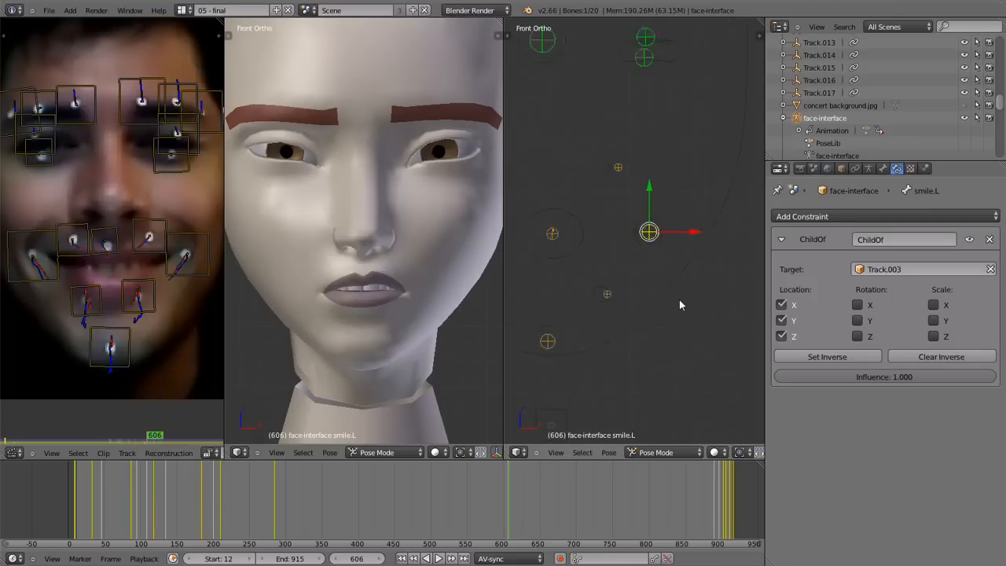
key("Tab")
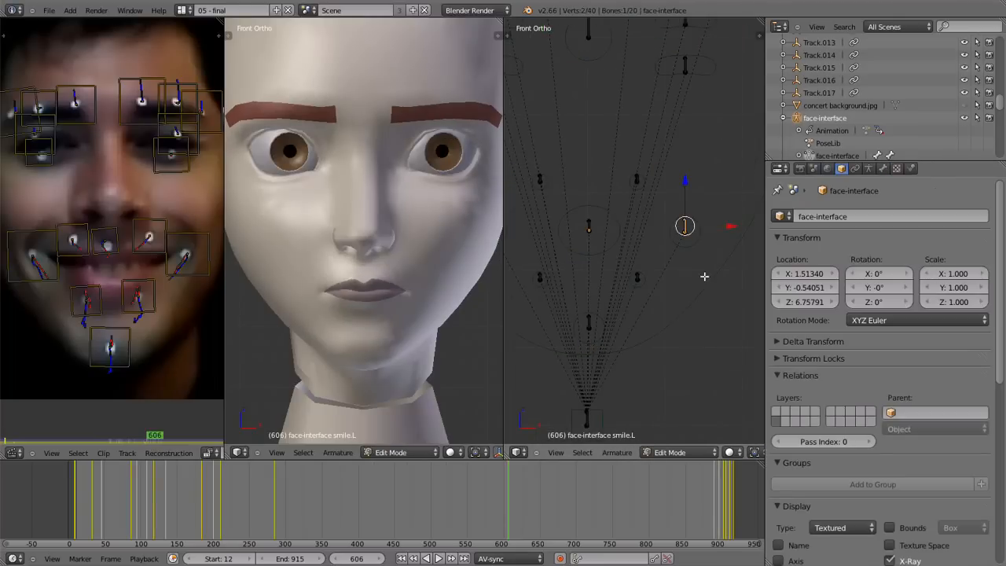
key("Tab")
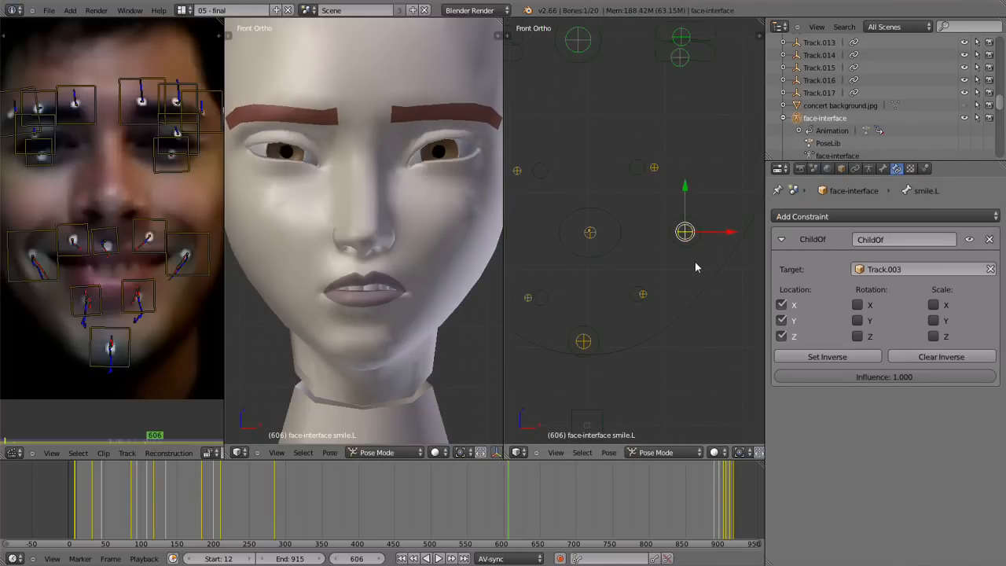
Select the smile.R bone, briefly play the animation and set the current frame to 613.
middle_click_drag(667, 276, 725, 259, "shift")
right_click(552, 211)
middle_click_drag(638, 260, 605, 259, "shift")
middle_click_drag(666, 226, 636, 331, "shift")
scroll(685, 289, "down", 3)
key("alt+a")
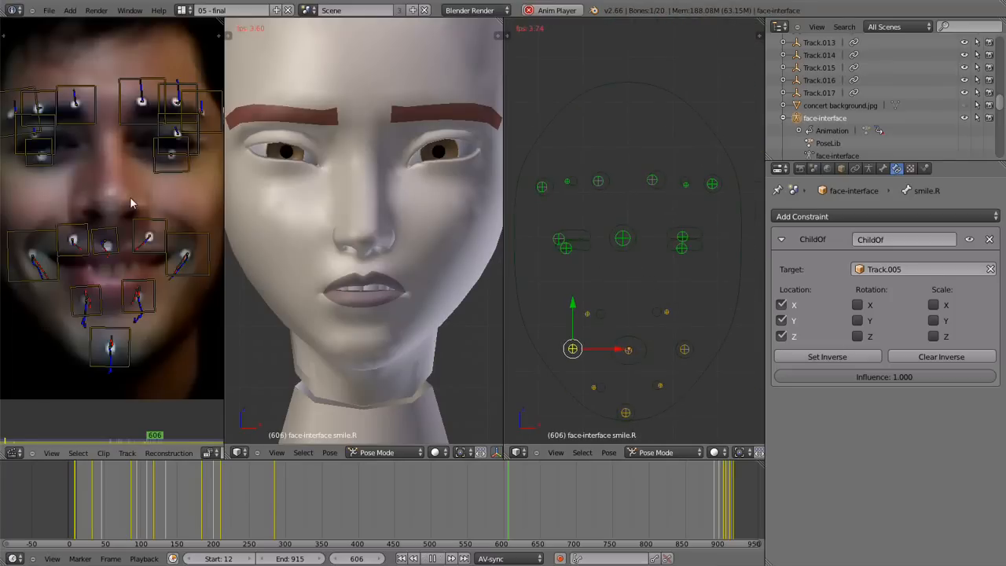
key("alt+a")
left_click_drag(533, 510, 513, 499)
Move the smile.R and smile.L bones up and outward at frame 613 to widen the open-mouthed smile.
middle_click_drag(689, 333, 702, 246, "shift")
scroll(599, 291, "up", 2)
key("g")
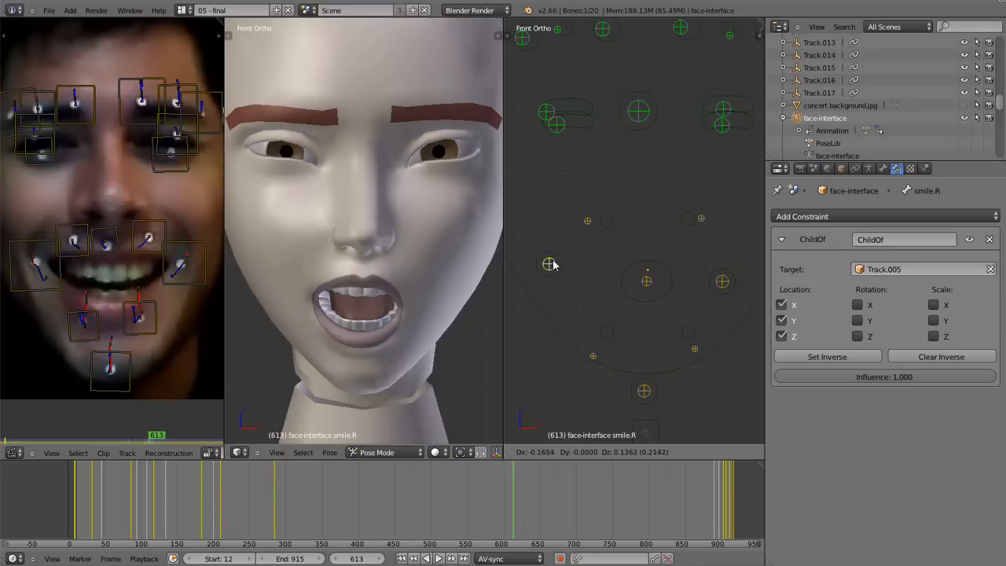
left_click(553, 265)
right_click(724, 283)
middle_click_drag(708, 323, 628, 324, "shift")
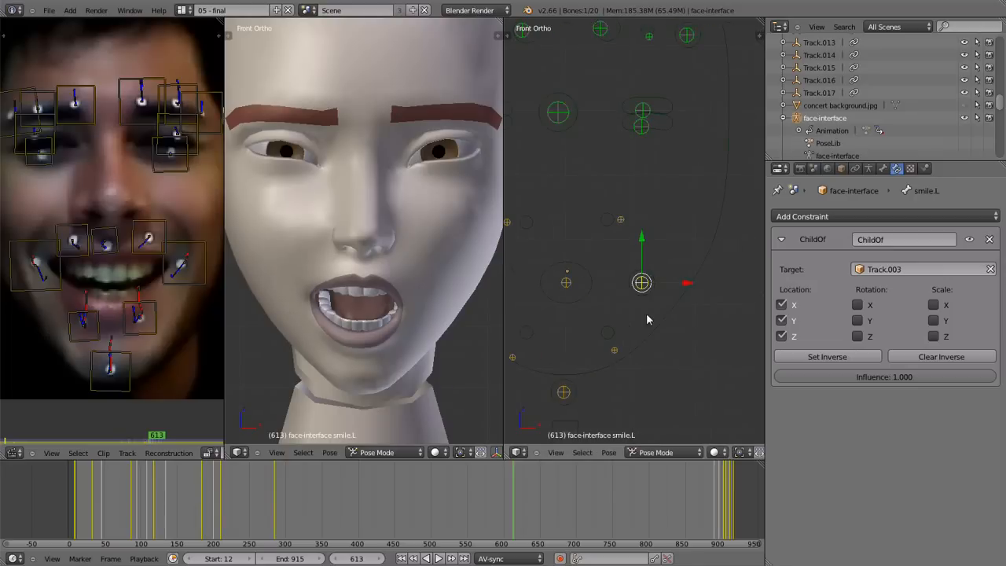
key("g")
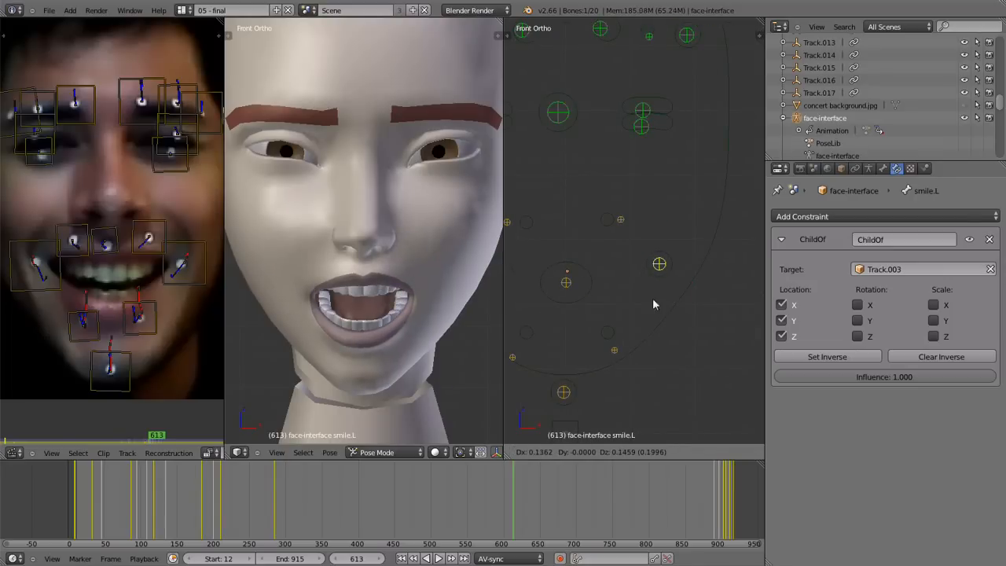
left_click(654, 305)
key("g")
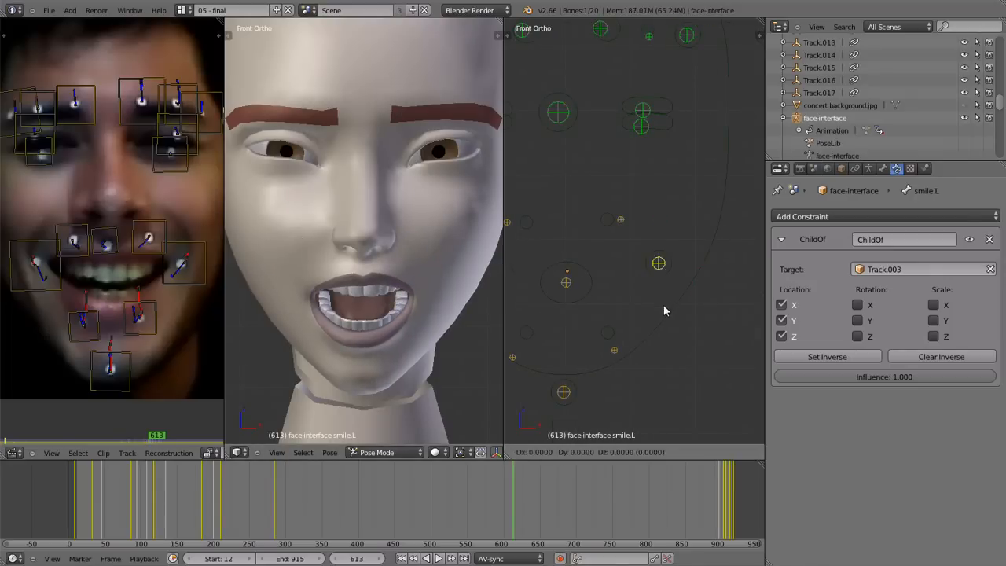
left_click(670, 296)
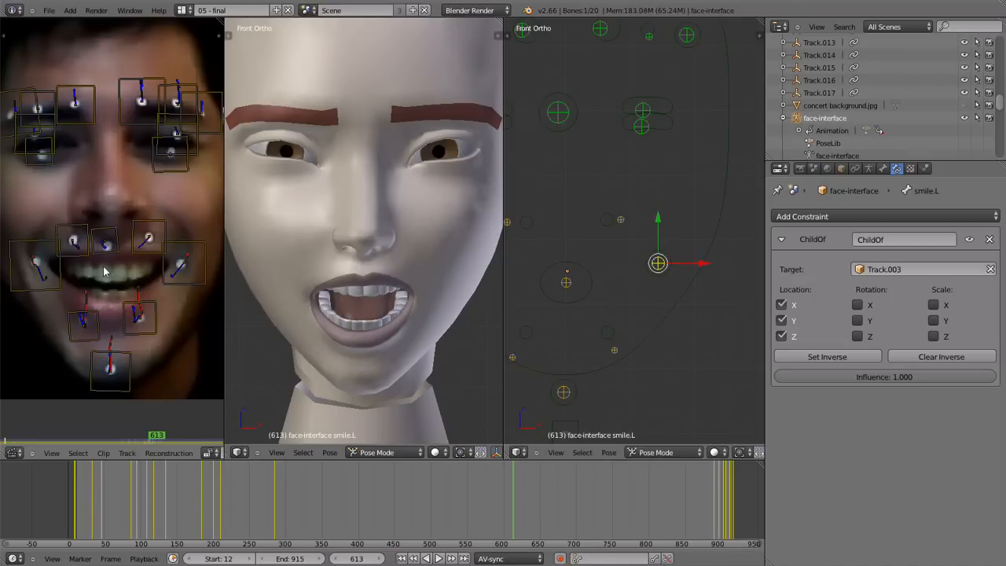
Play the animation on to frame 692 and bring the lower mouth and jaw controls into view.
key("alt+a")
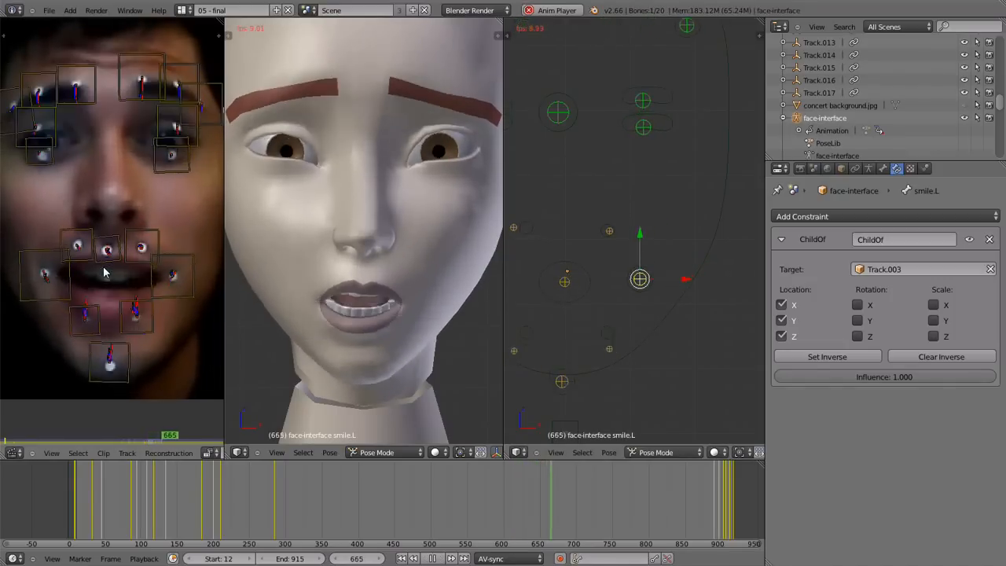
key("alt+a")
middle_click_drag(637, 356, 687, 293, "shift")
scroll(675, 292, "up", 2)
middle_click_drag(621, 341, 659, 297, "shift")
Select the jaw bone, pull it down to try opening the mouth, and cancel the move.
right_click(661, 319)
right_click(656, 306)
key("ctrl+Tab")
key("g")
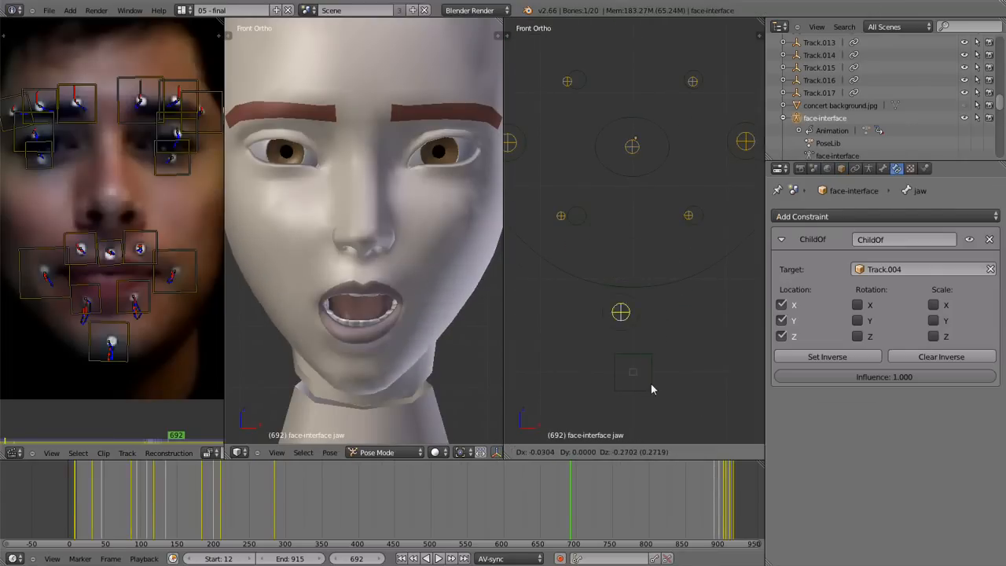
right_click(646, 261)
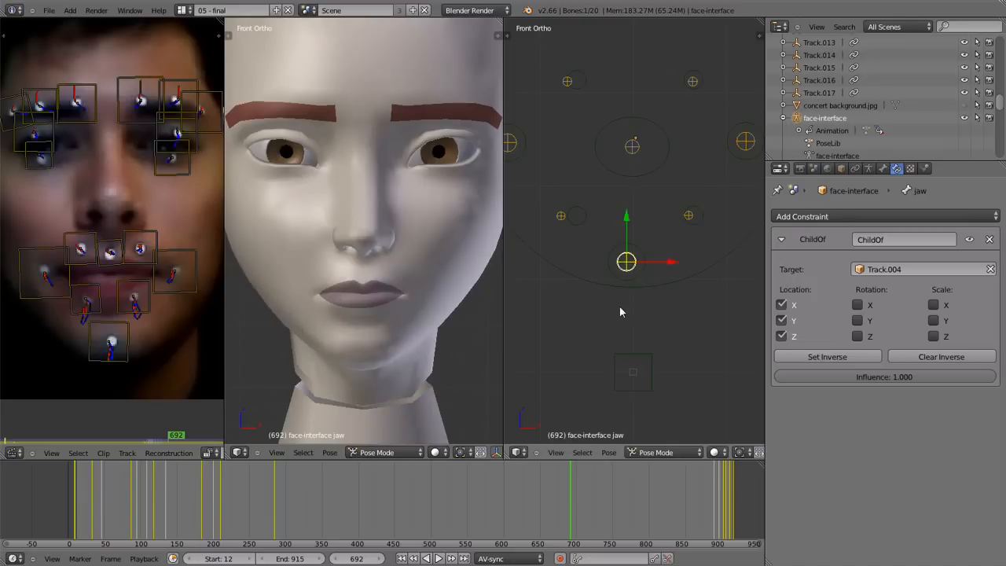
Show the jaw bone's transform properties, and select the jaw control object to examine its location and custom properties.
key("n")
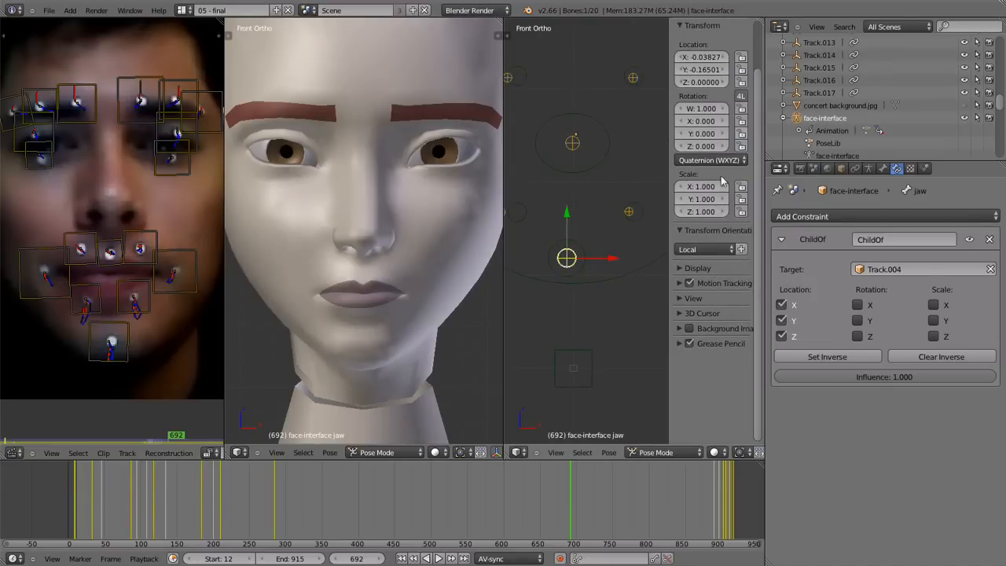
scroll(744, 119, "up", 2)
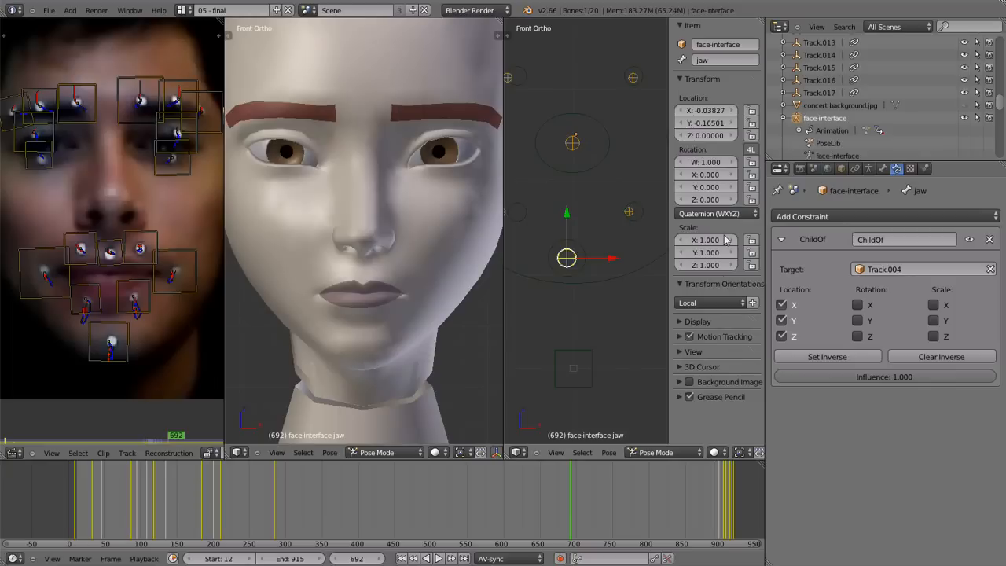
scroll(589, 278, "up", 5)
middle_click_drag(588, 278, 619, 230, "shift")
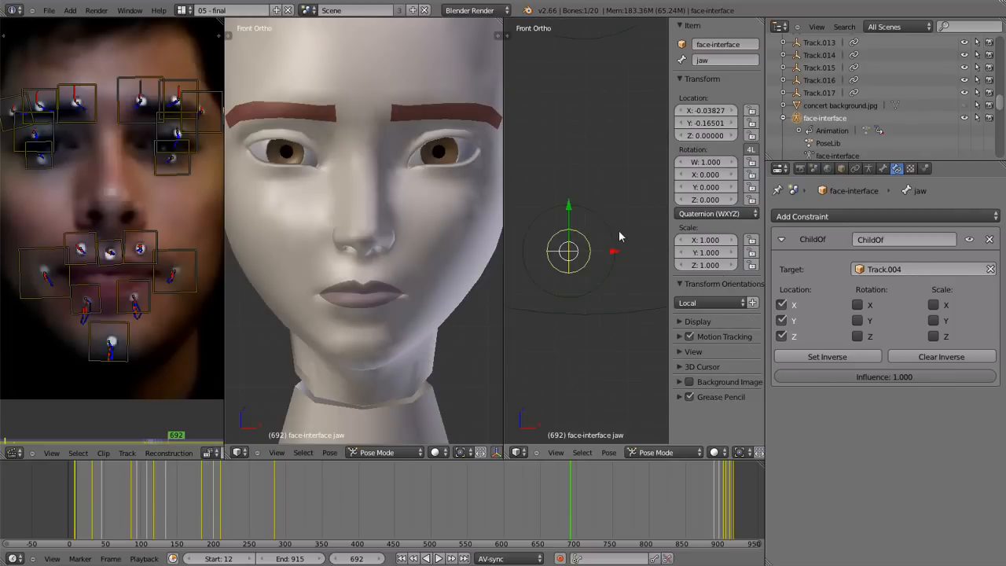
right_click(617, 229)
scroll(584, 251, "down", 3)
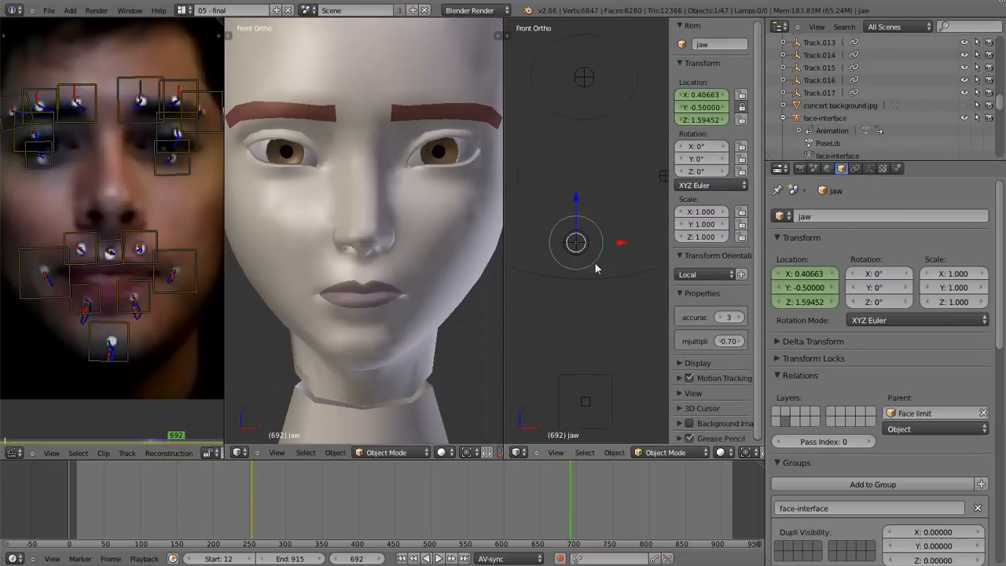
Scrub the animation across frames 685, 787 and 518 to compare the jaw control's movement with the footage.
middle_click_drag(601, 259, 592, 199, "shift")
scroll(605, 256, "up", 1)
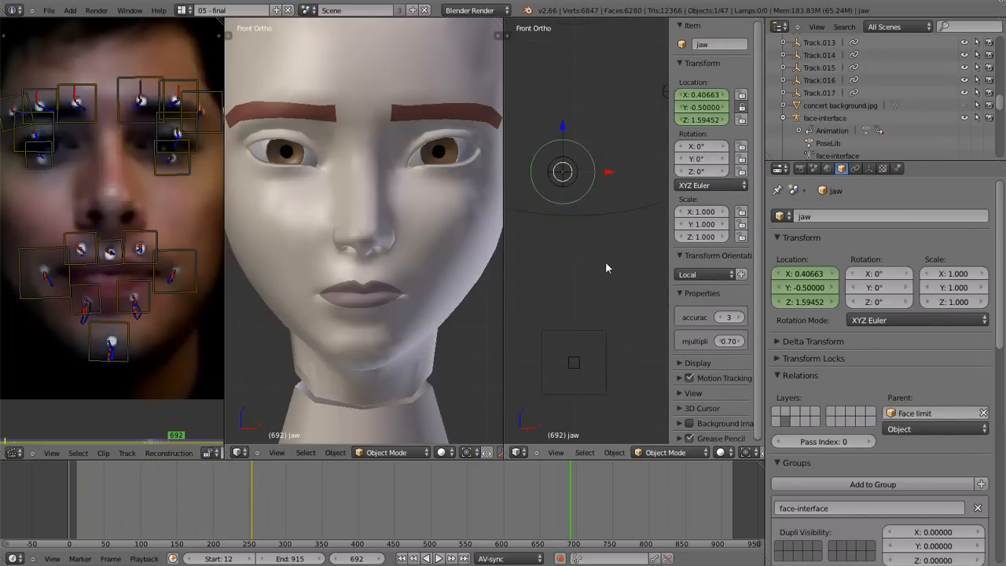
left_click_drag(668, 317, 618, 317)
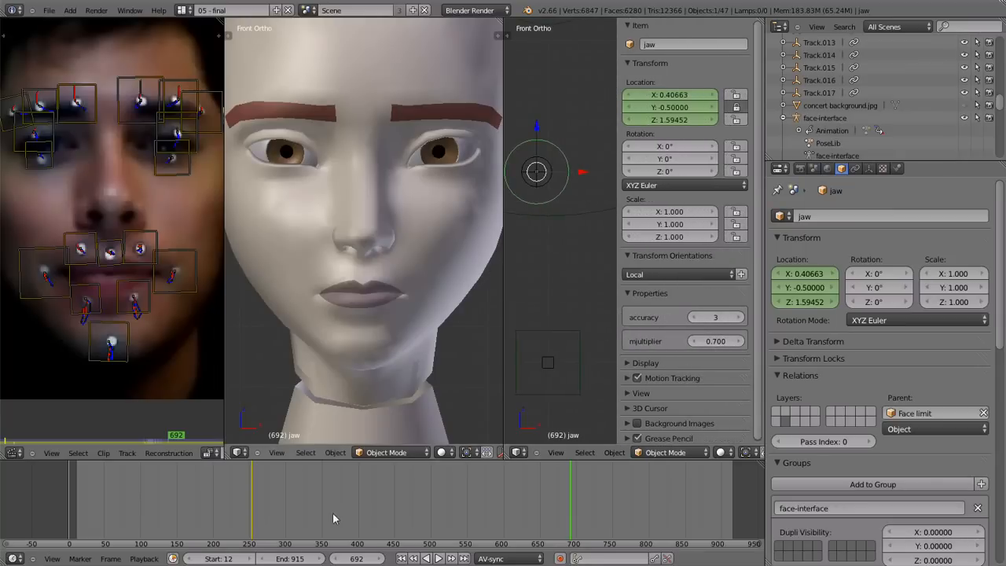
left_click(408, 513)
left_click_drag(373, 509, 565, 497)
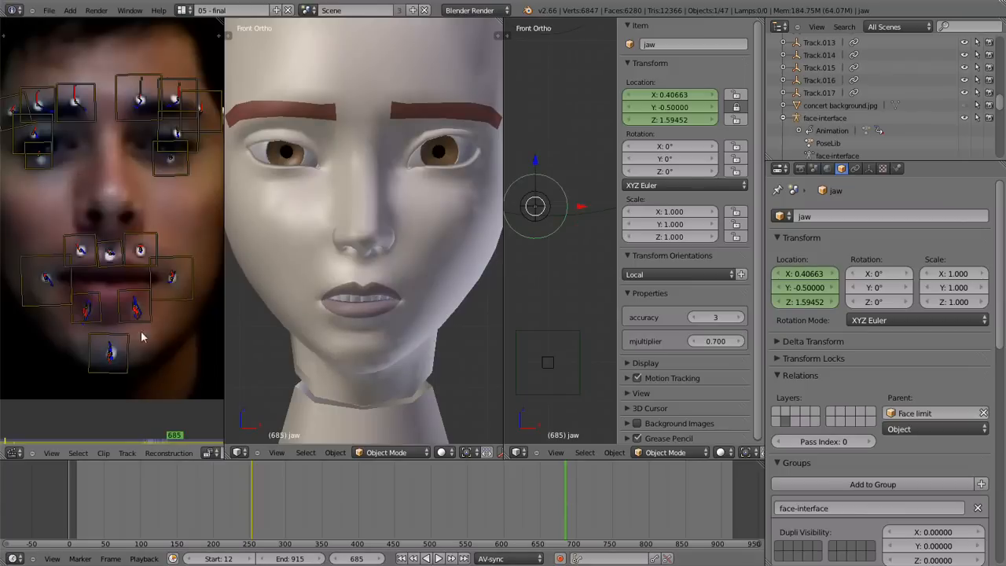
left_click_drag(602, 512, 640, 517)
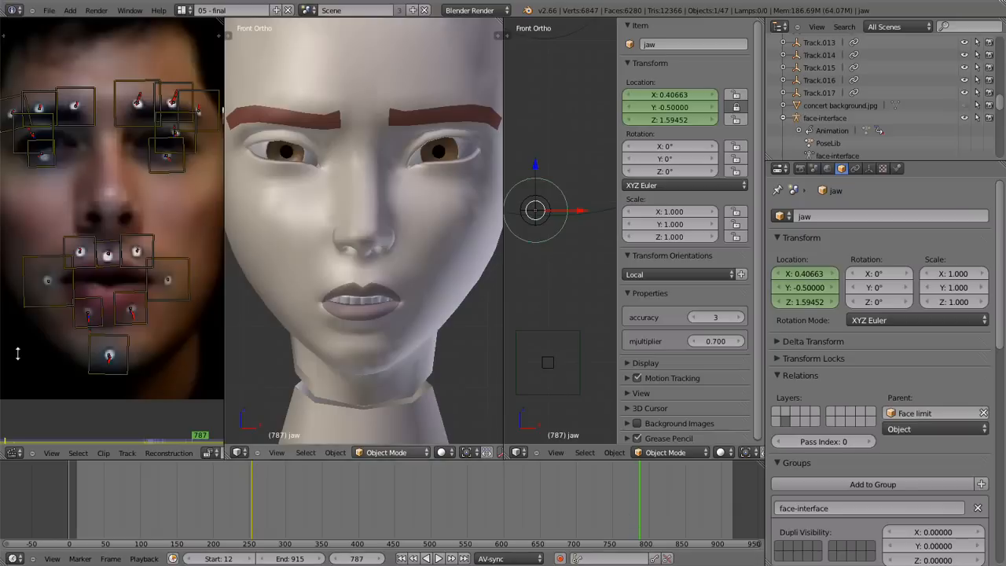
mouse_move(708, 501)
left_mouse_down()
mouse_move(427, 514)
mouse_move(725, 494)
left_mouse_up()
left_click_drag(643, 495, 625, 495)
left_click_drag(485, 497, 444, 497)
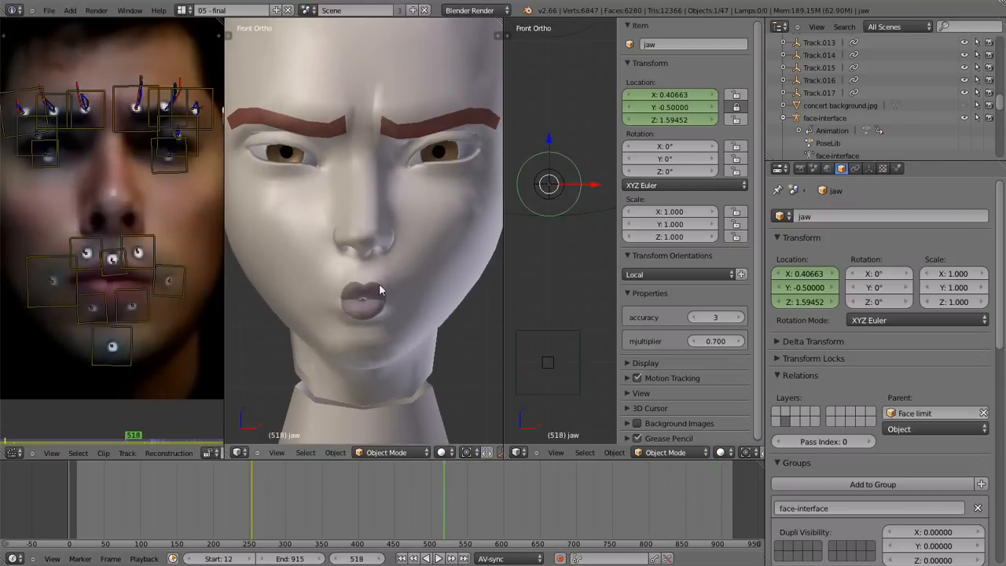
Select the Smile-R control object and set its multiplier U to 1.
scroll(578, 230, "down", 3)
middle_click_drag(543, 182, 633, 307, "shift")
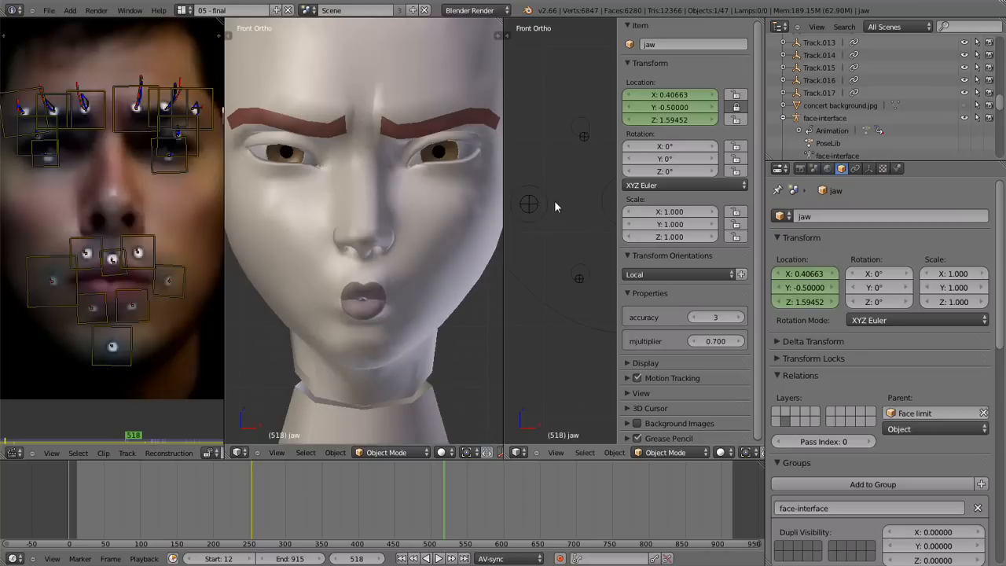
right_click(554, 202)
scroll(568, 236, "down", 5)
middle_click_drag(567, 234, 514, 219, "shift")
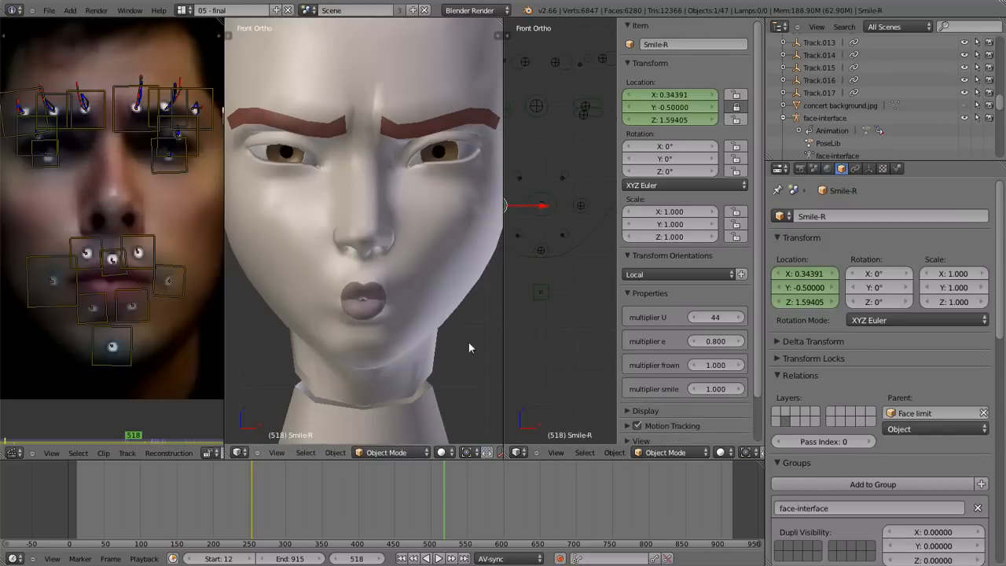
middle_click_drag(532, 285, 570, 301, "shift")
scroll(550, 282, "up", 2)
scroll(551, 286, "up", 2)
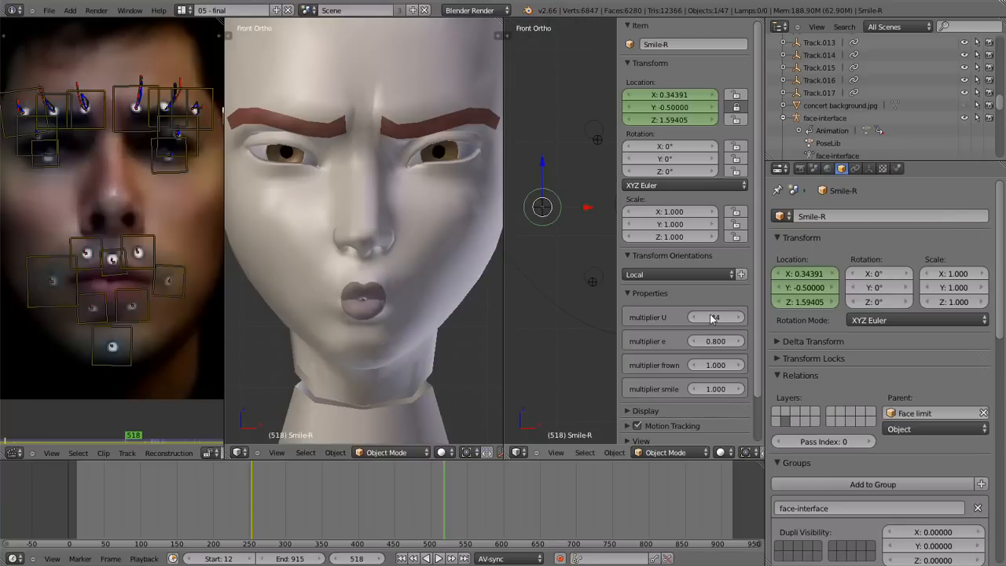
left_click_drag(675, 315, 558, 255)
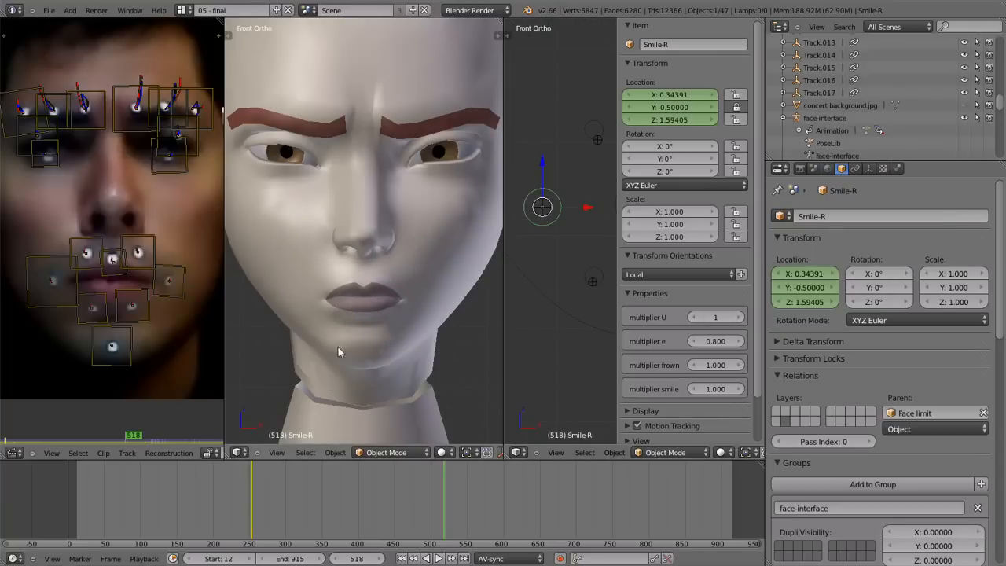
Play the animation onward from frames 518 and 295 to examine the character's lips against the footage, stopping at frame 392.
scroll(385, 251, "down", 2)
scroll(385, 252, "up", 3)
middle_click_drag(385, 252, 371, 281, "shift")
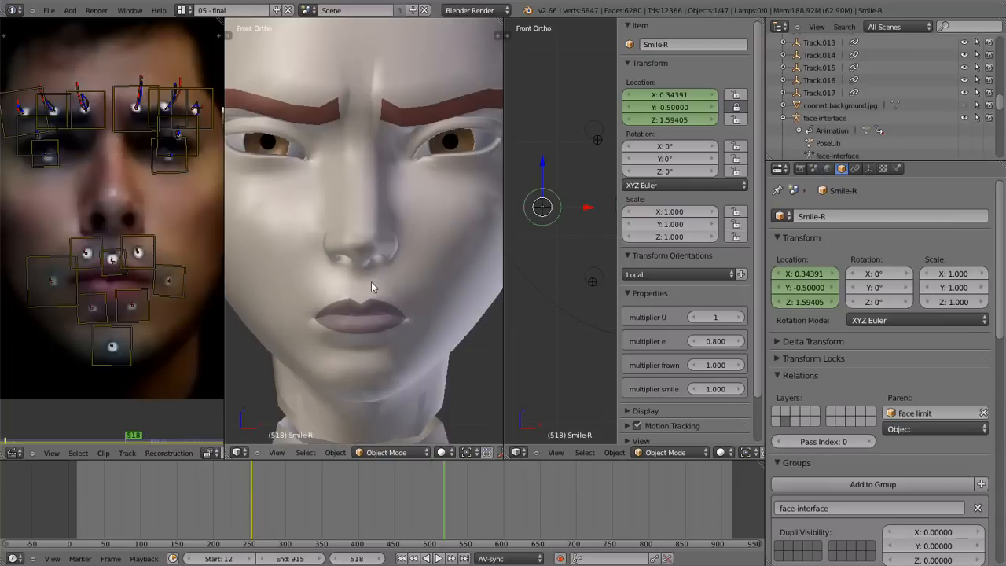
scroll(377, 280, "down", 2)
key("alt+a")
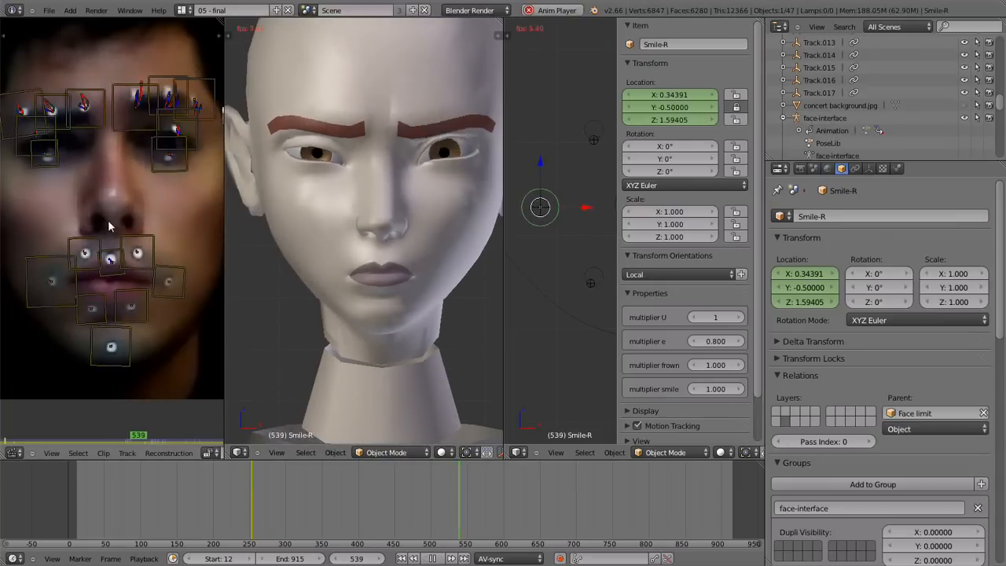
key("Escape")
left_click_drag(417, 507, 282, 502)
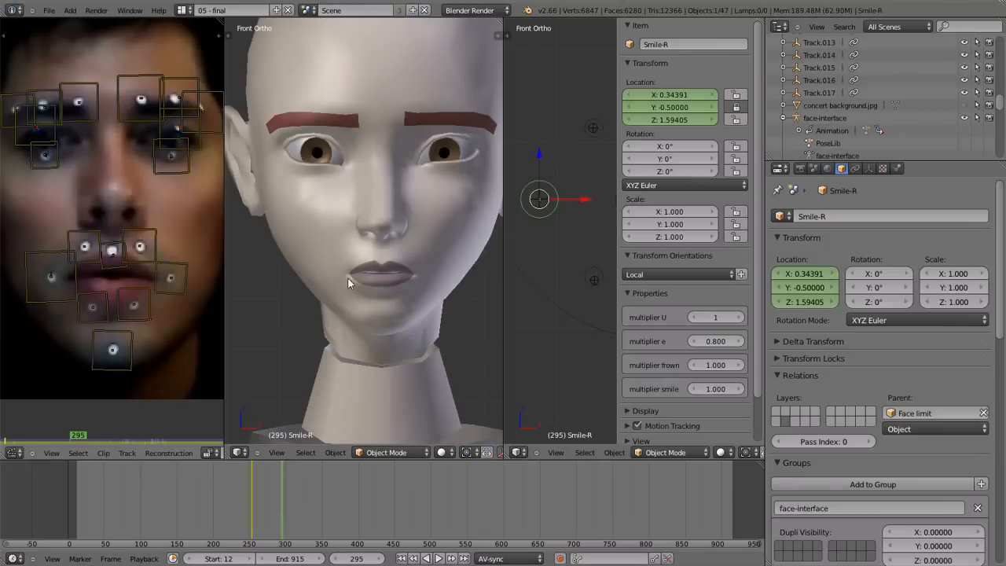
key("alt+a")
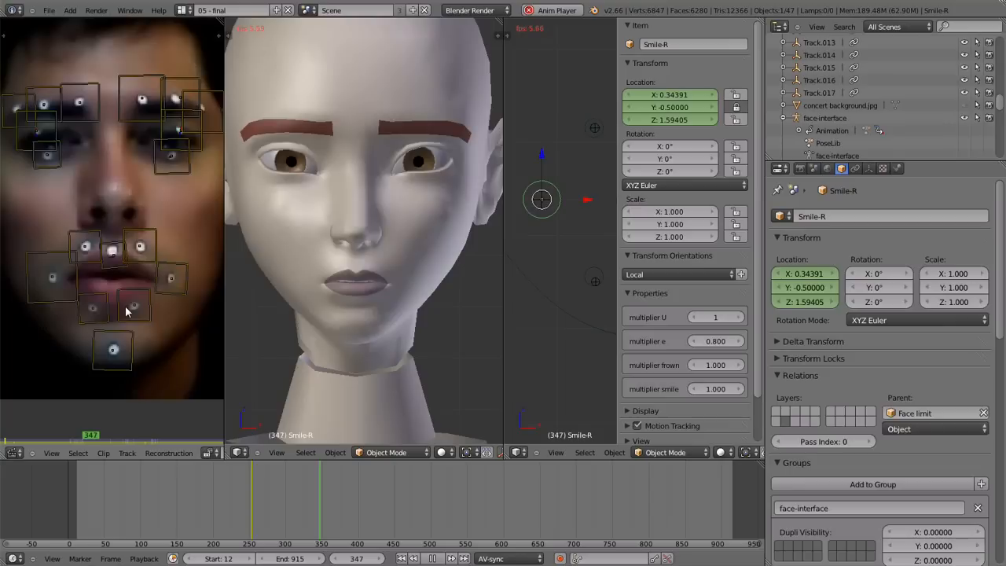
key("alt+a")
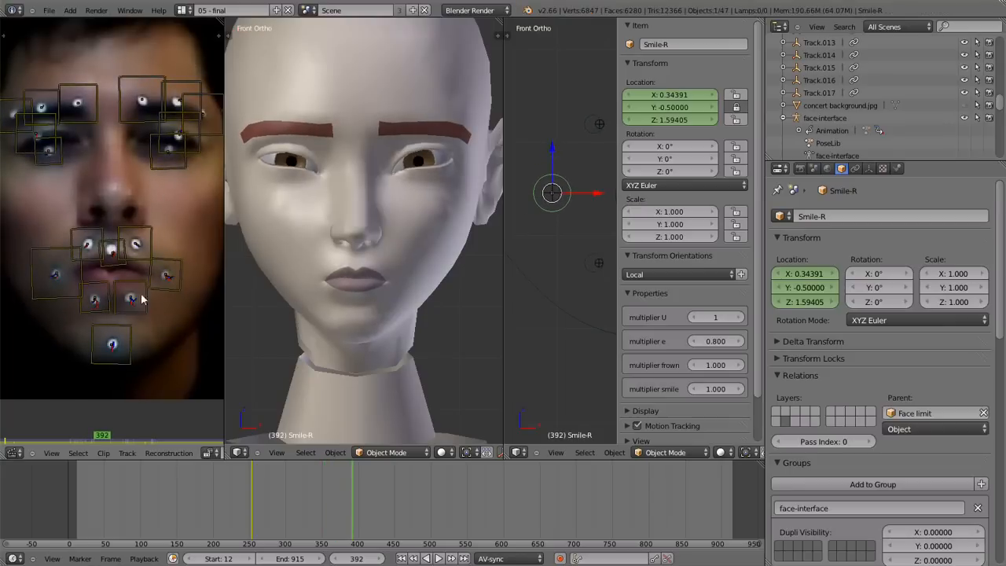
Raise Smile-R's multiplier U to 4 and play the animation to frame 464 to check the mouth shape.
scroll(369, 266, "up", 5)
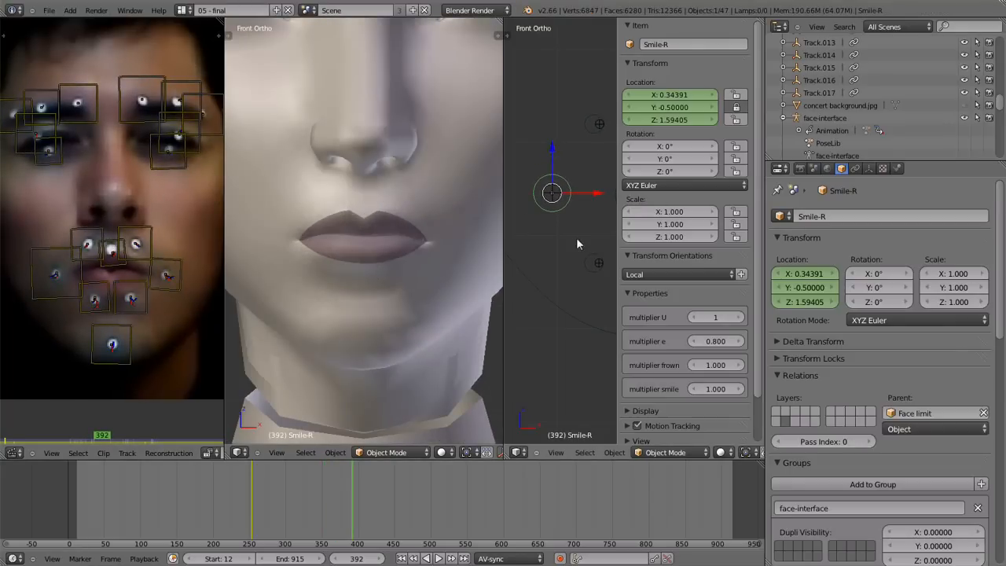
left_click(737, 317)
left_click(738, 317)
left_click(737, 318)
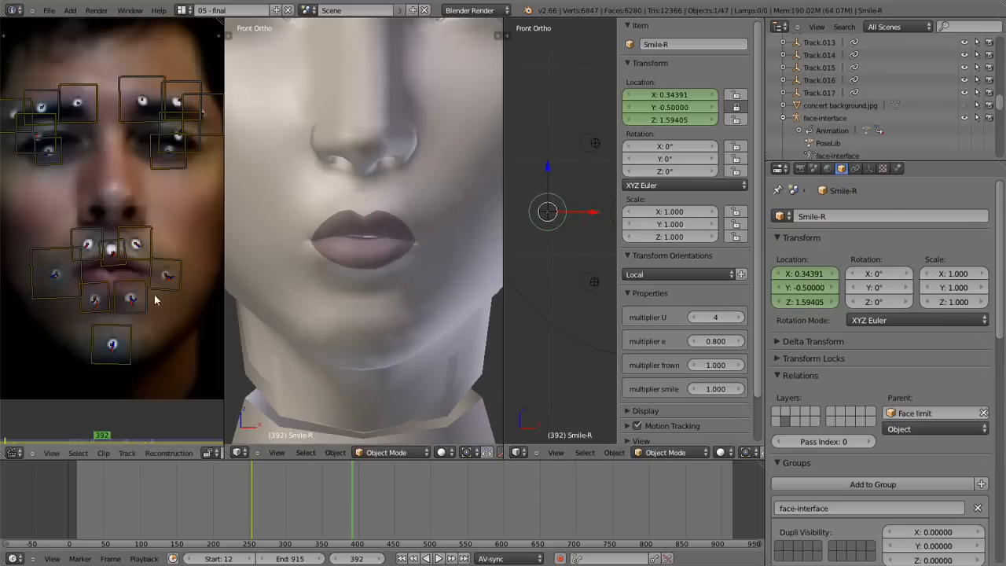
key("alt+a")
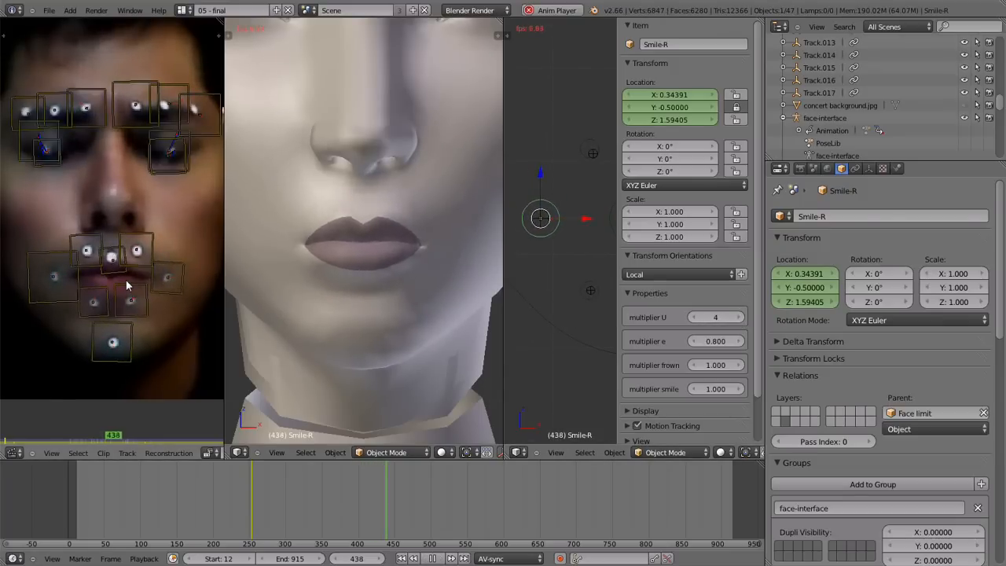
key("alt+a")
scroll(383, 236, "down", 3)
scroll(383, 255, "up", 5)
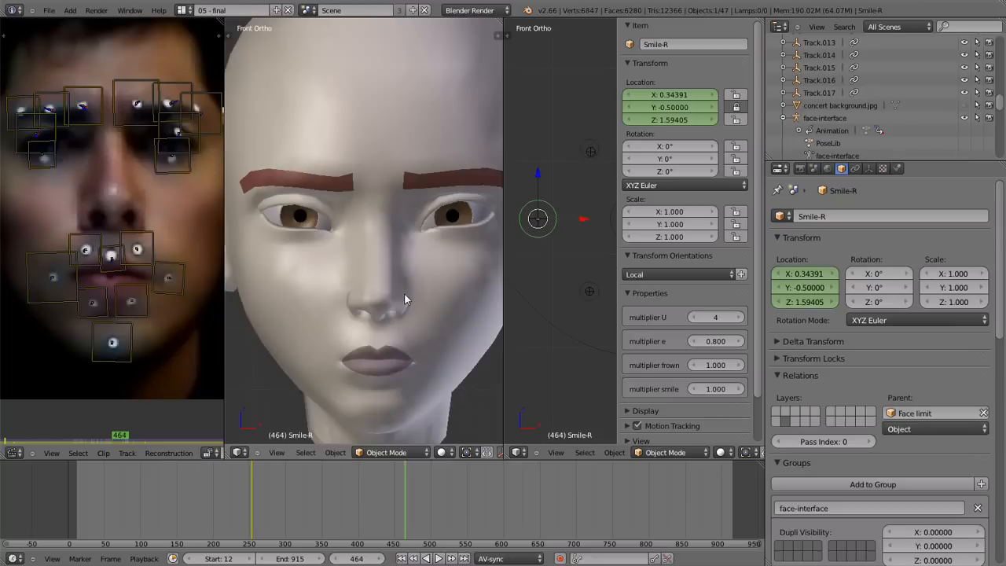
Select the brow.inner.L control object and raise its multiplier mad to 5.736.
middle_click_drag(554, 209, 456, 550, "shift")
middle_click_drag(605, 238, 606, 314, "shift")
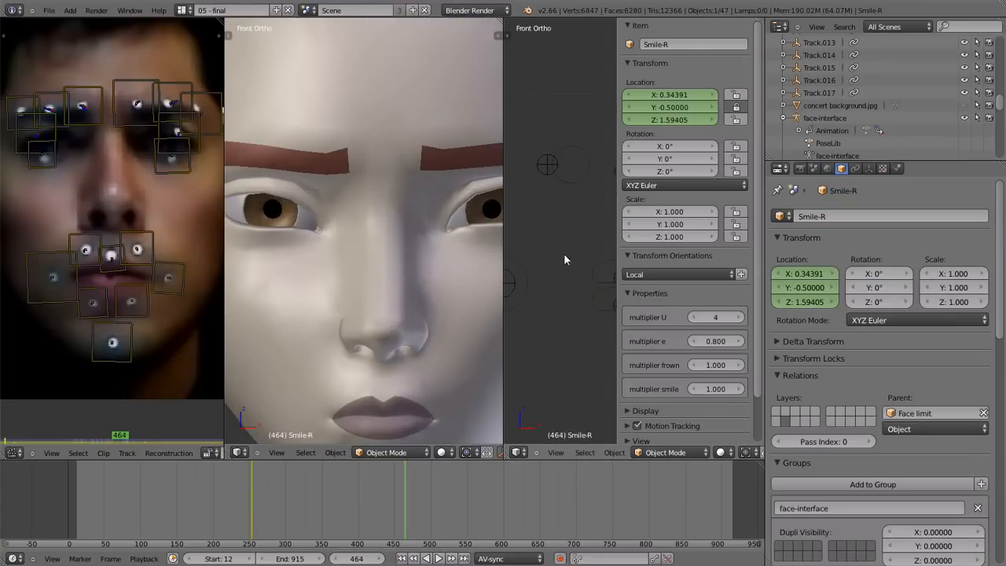
right_click(572, 175)
scroll(562, 213, "up", 2)
mouse_move(544, 247)
middle_mouse_down("shift")
mouse_move(525, 218)
mouse_move(574, 200)
mouse_move(551, 242)
middle_mouse_up("shift")
left_click_drag(720, 318, 771, 325)
scroll(417, 253, "down", 2)
middle_click_drag(388, 253, 382, 253, "shift")
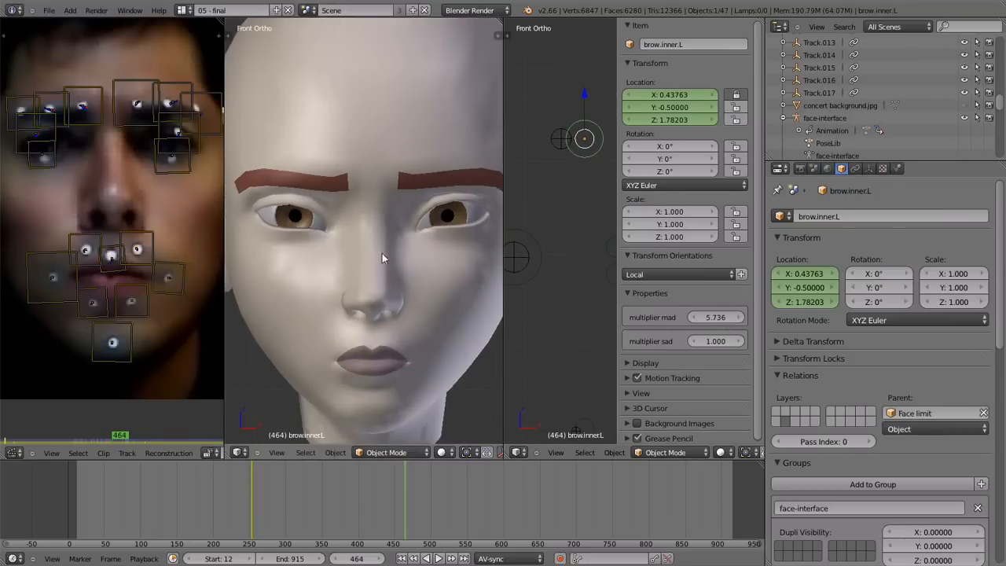
Select the brow.inner.L and brow.inner.R bones and move them slightly down along the global Z axis.
scroll(584, 199, "down", 2)
right_click(556, 164)
right_click(515, 167, "shift")
key("g")
key("z")
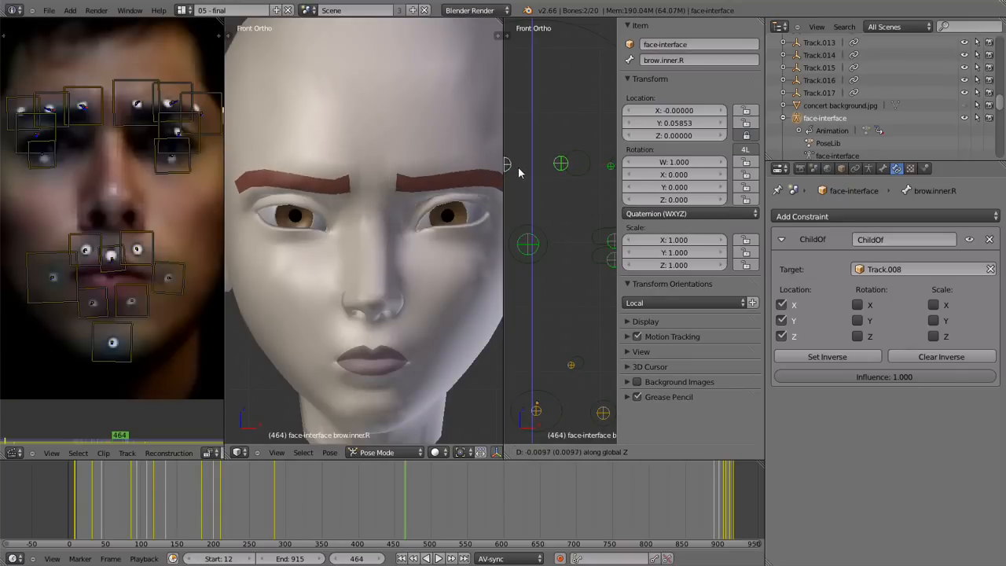
left_click(519, 168)
Raise brow.inner.L's multiplier mad to 21.915, review the frown in playback, and scrub to frame 514.
right_click(584, 181)
left_click_drag(715, 317, 778, 325)
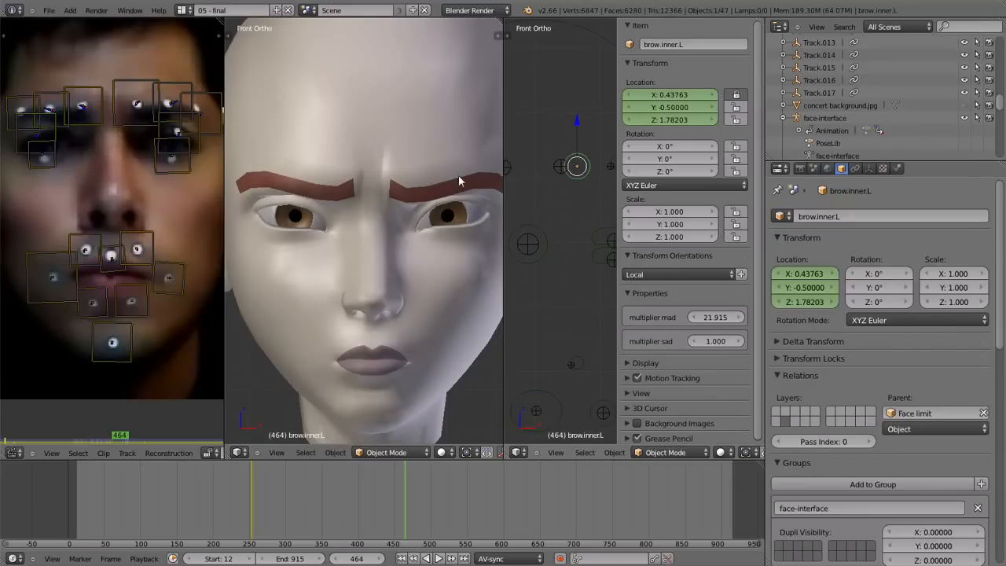
key("alt+a")
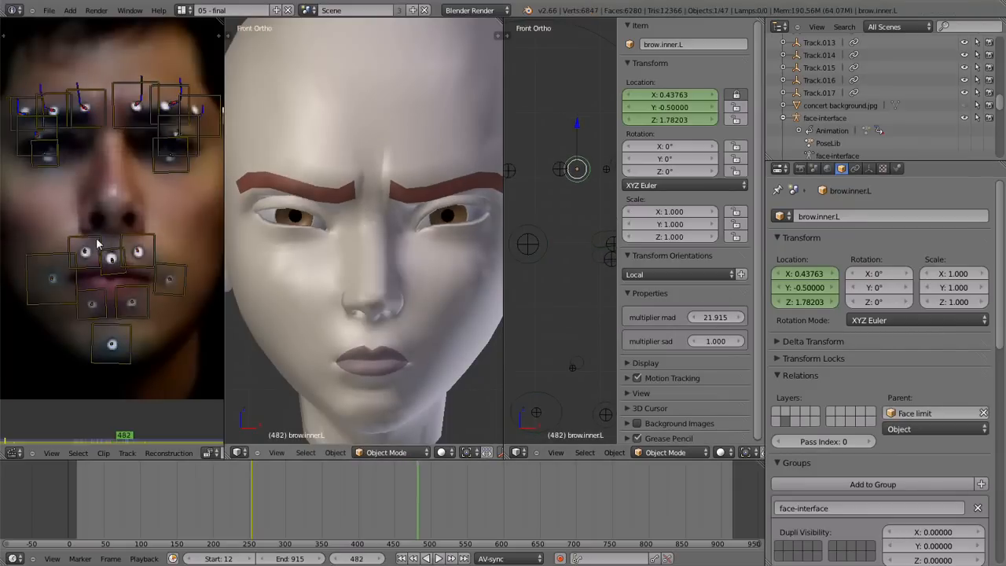
key("alt+a")
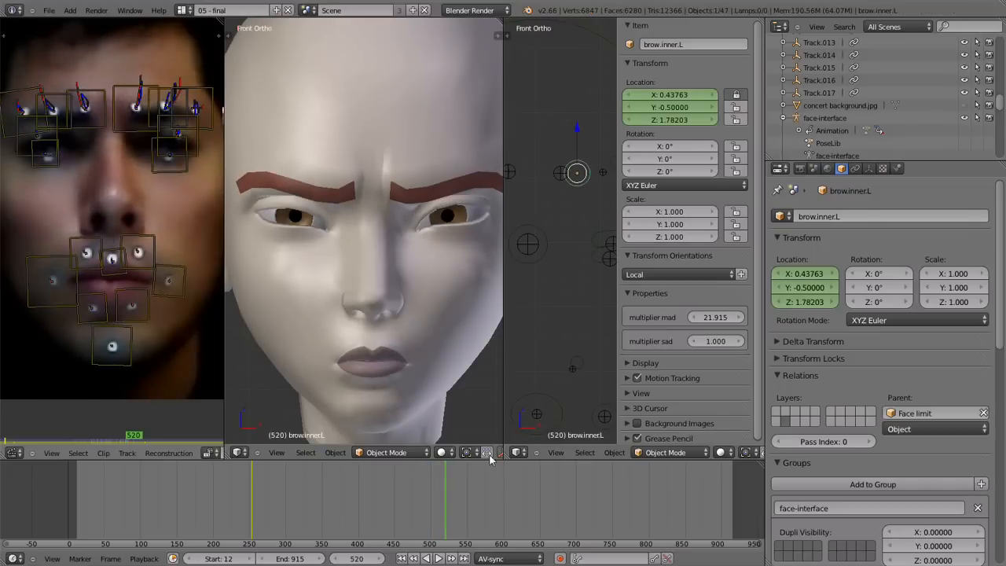
left_click_drag(425, 502, 449, 501)
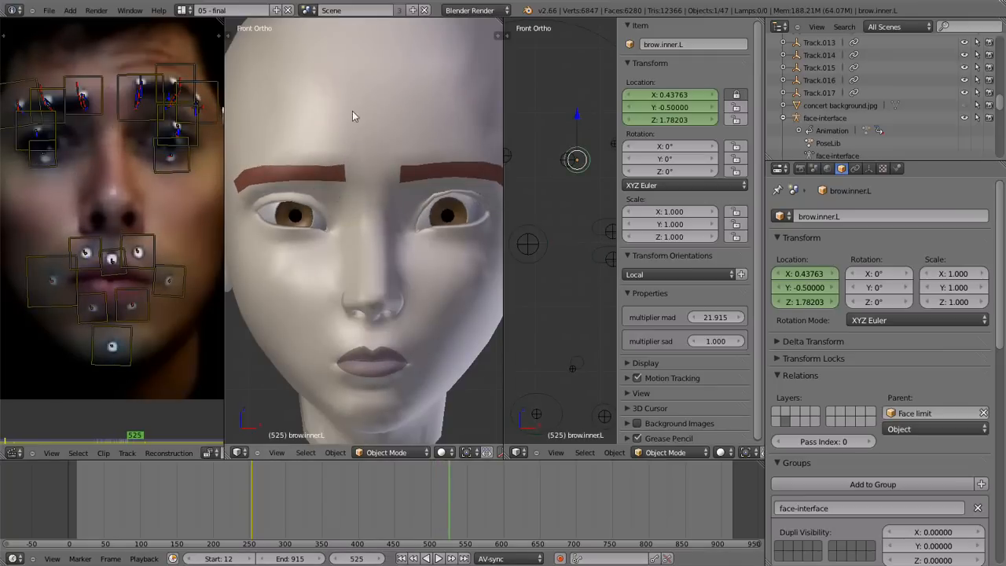
left_click_drag(424, 510, 445, 522)
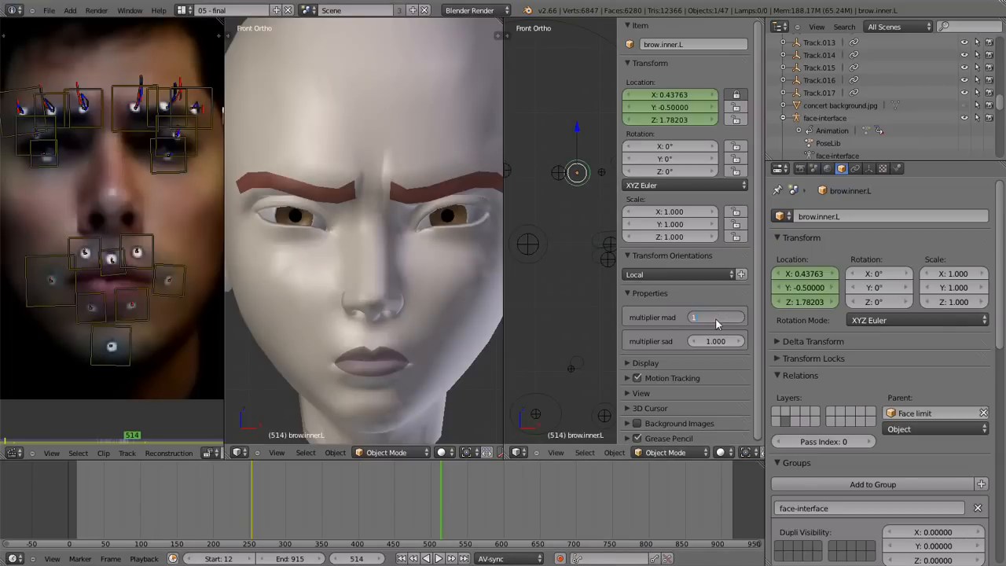
Set brow.inner.L's multiplier mad to 1, hide the object's transform properties, and bring the brow controls into view.
key("Return")
scroll(571, 208, "down", 4)
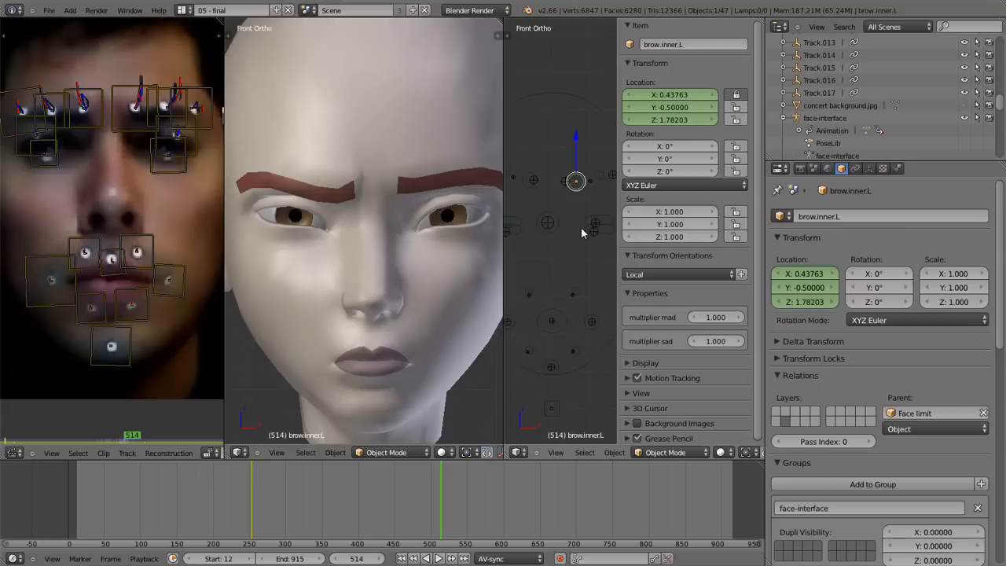
key("n")
scroll(653, 248, "up", 2)
middle_click_drag(654, 251, 611, 302, "shift")
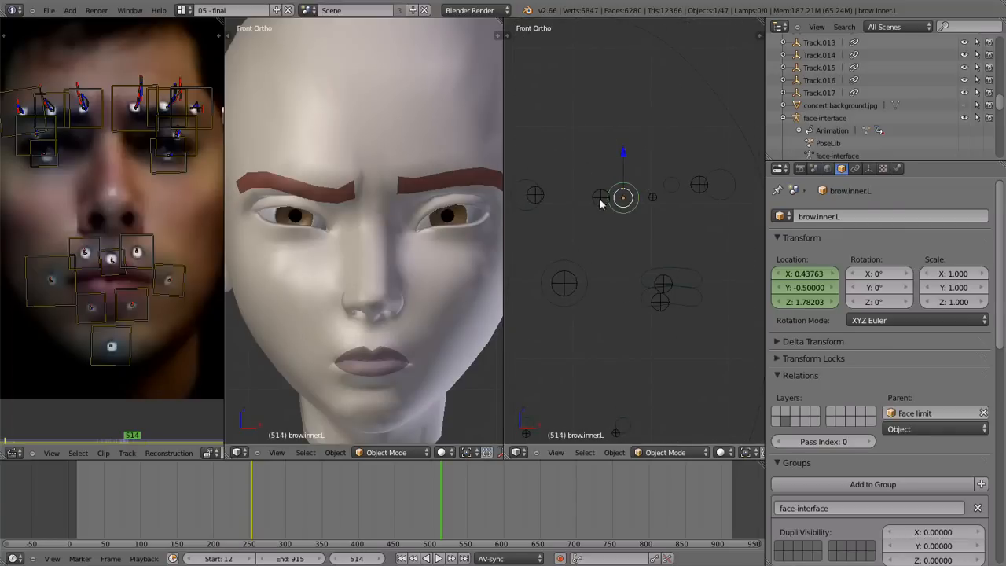
Try moving the brow.inner.L control object and its tracked bone, cancel both moves, and examine the brow markers in the footage.
key("g")
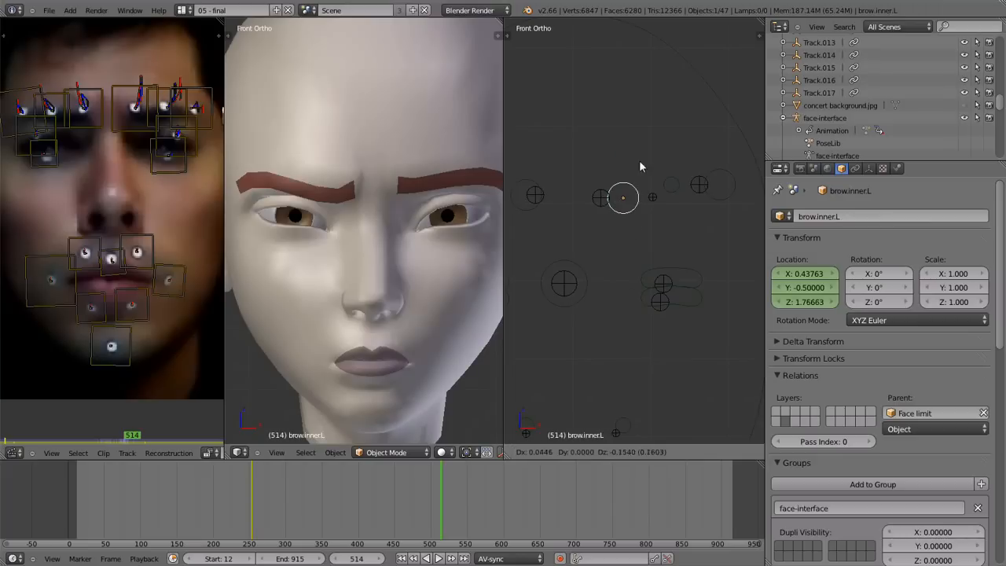
key("Escape")
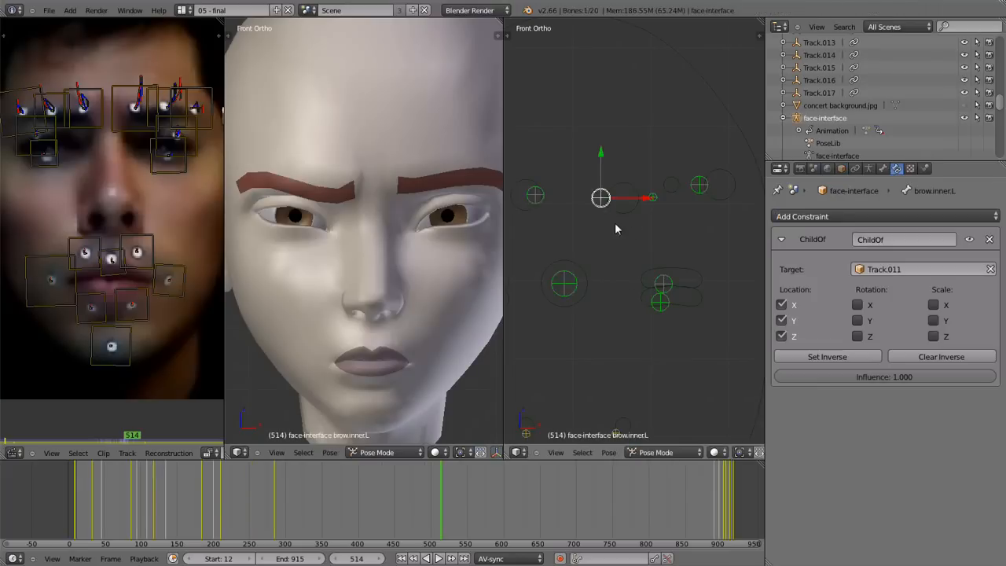
key("g")
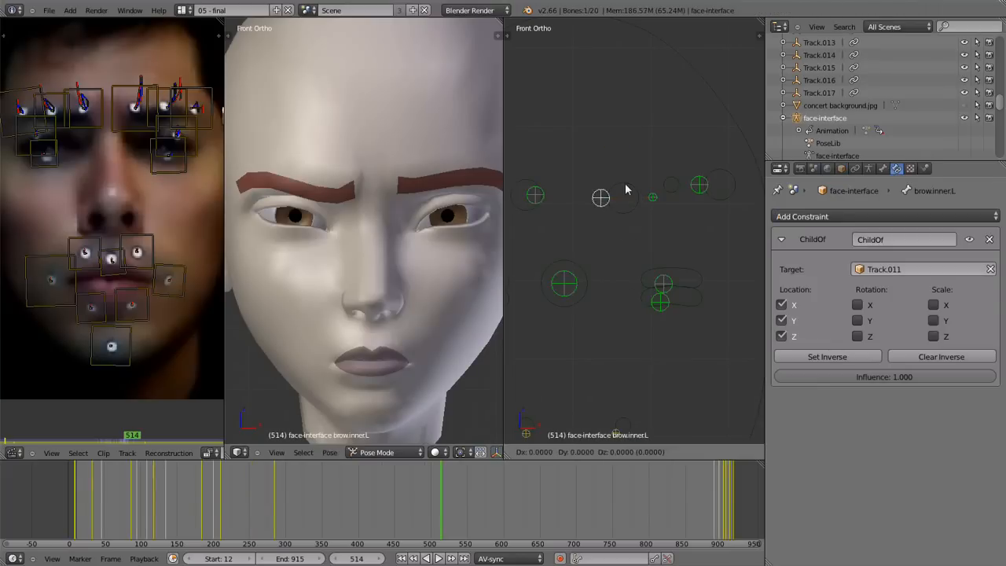
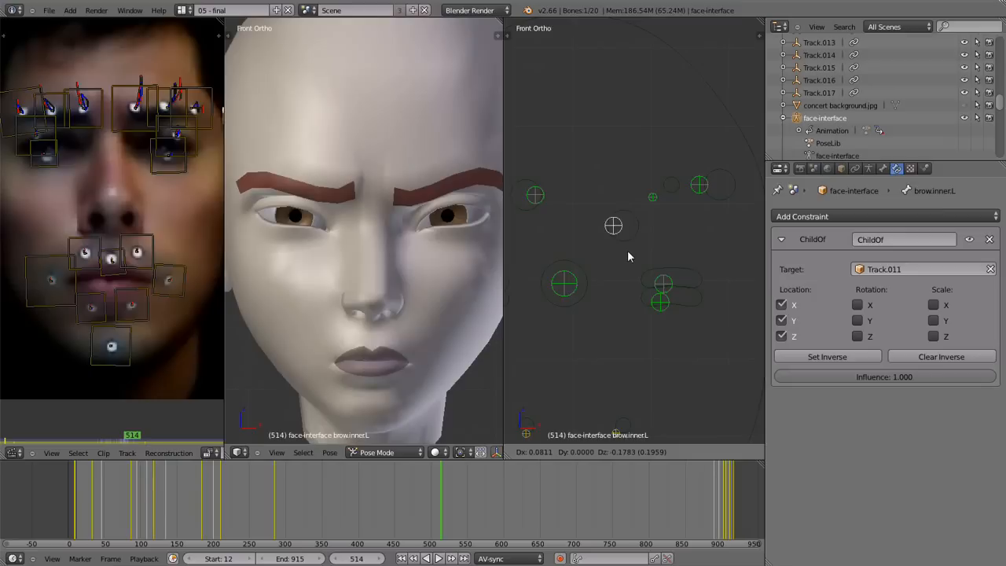
right_click(628, 250)
scroll(612, 211, "up", 1)
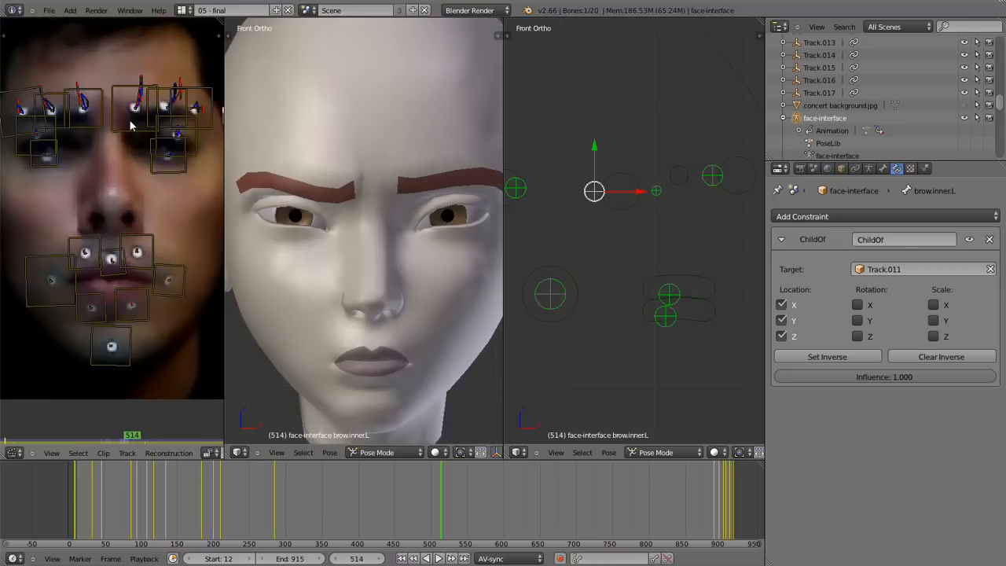
middle_click_drag(127, 126, 105, 143)
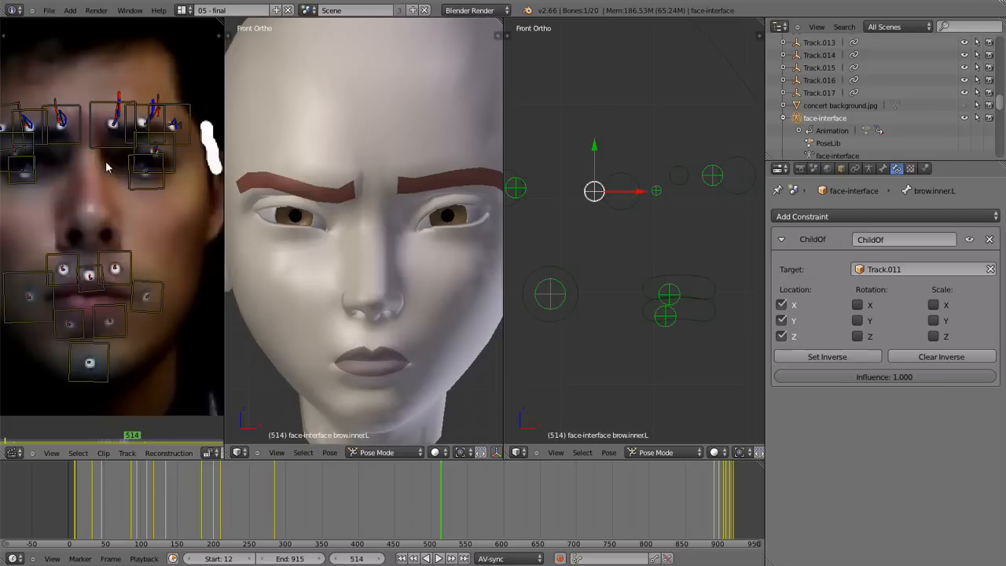
middle_click_drag(94, 184, 131, 185)
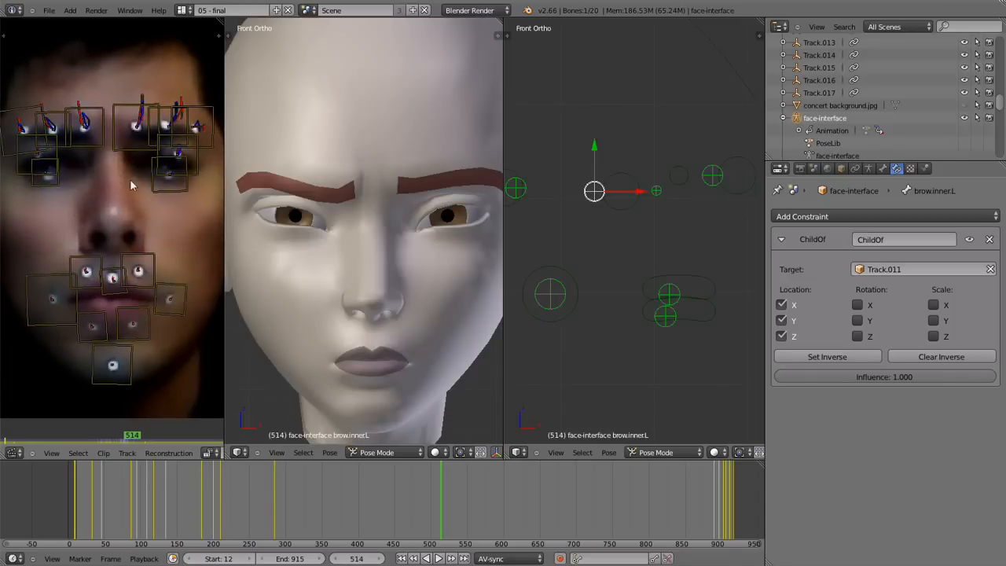
Select the brow.inner.L control object and show its transform properties with the expression multipliers.
key("g")
left_click(657, 203)
right_click(640, 205)
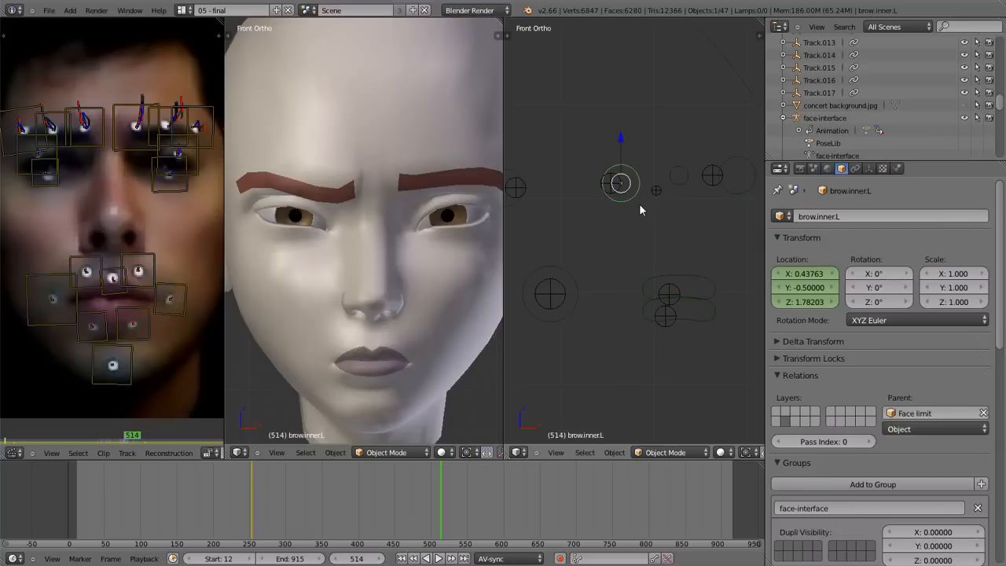
key("n")
Raise brow.inner.L's multiplier mad to 5.303 and scrub to frame 446 to check the brow.
middle_click_drag(583, 233, 631, 101, "shift")
scroll(569, 149, "down", 2)
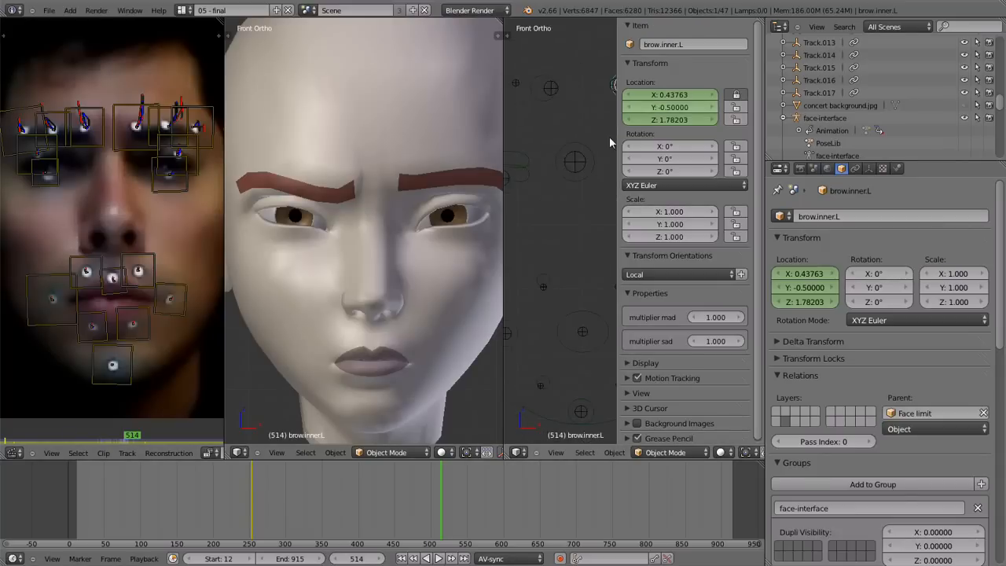
middle_click_drag(586, 178, 553, 276, "shift")
scroll(555, 271, "up", 3)
middle_click_drag(609, 197, 589, 212, "shift")
scroll(566, 211, "up", 1)
left_click(717, 317)
key("Escape")
left_click_drag(719, 317, 835, 321)
left_click_drag(425, 491, 392, 489)
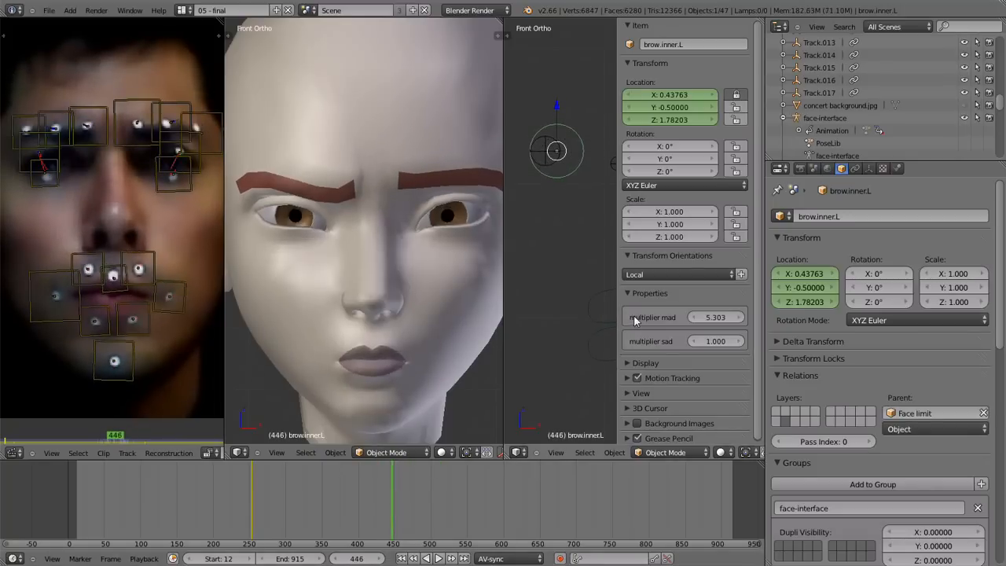
Select the brow.inner.L bone and lower it along the global Z axis to a Y location of about 0.028.
scroll(553, 258, "down", 2)
middle_click_drag(550, 256, 573, 232, "shift")
right_click(584, 154)
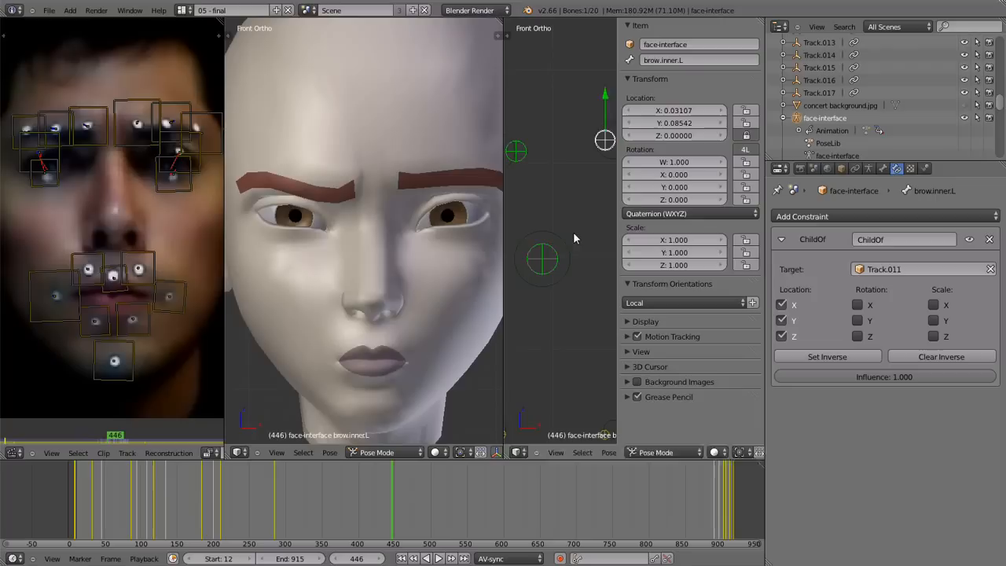
key("g")
key("z")
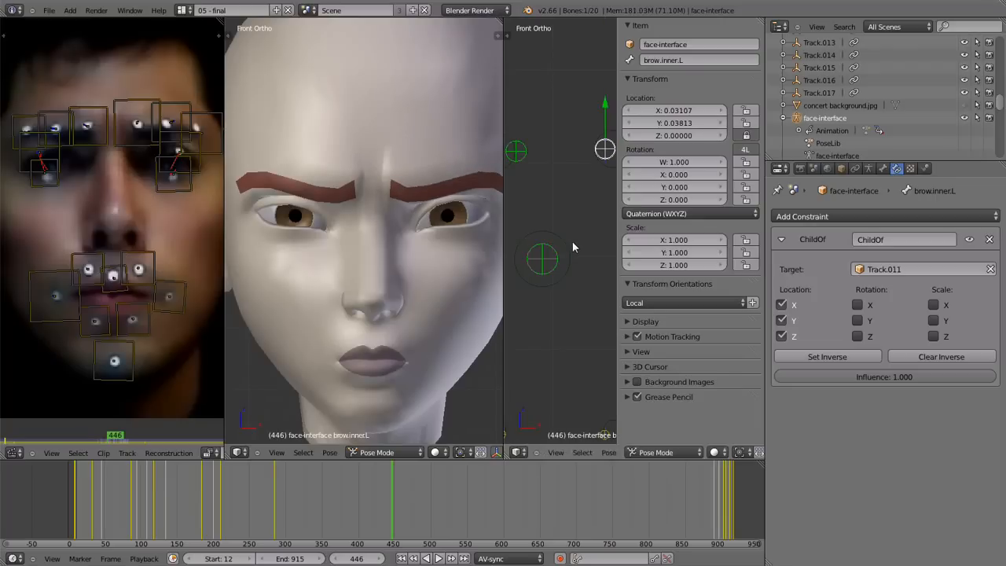
left_click(571, 242)
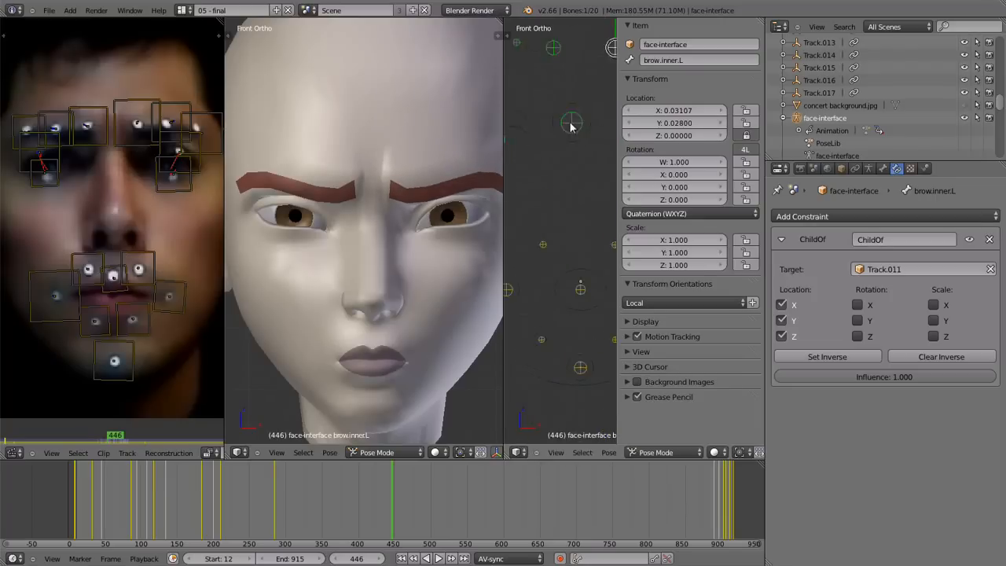
Select the Mouth-center control object and examine its multiplier and the mouth controls around it.
scroll(557, 212, "up", 1)
middle_click_drag(557, 216, 571, 294, "shift")
right_click(603, 269)
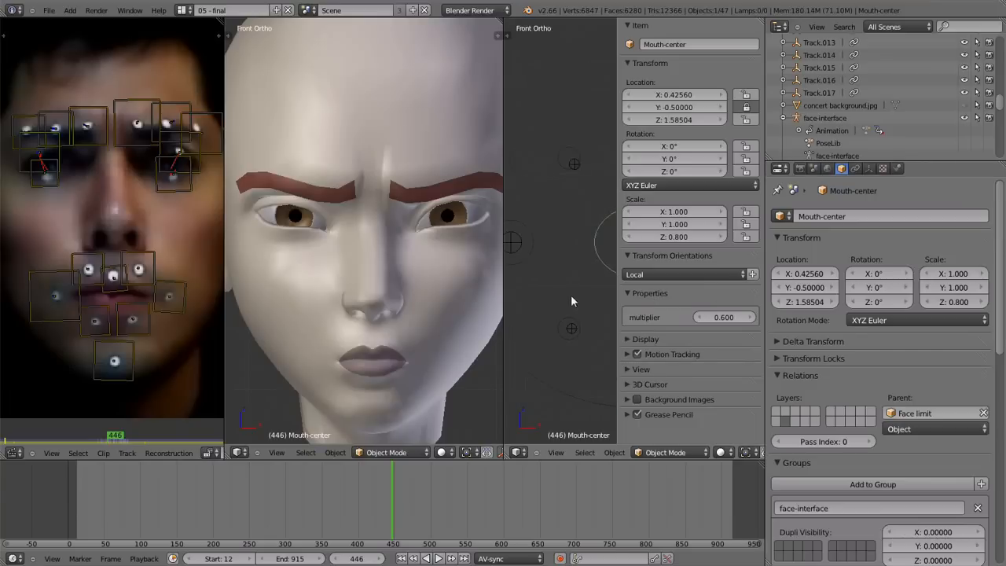
scroll(525, 211, "down", 3)
scroll(525, 211, "down", 1)
middle_click_drag(564, 244, 564, 346, "shift")
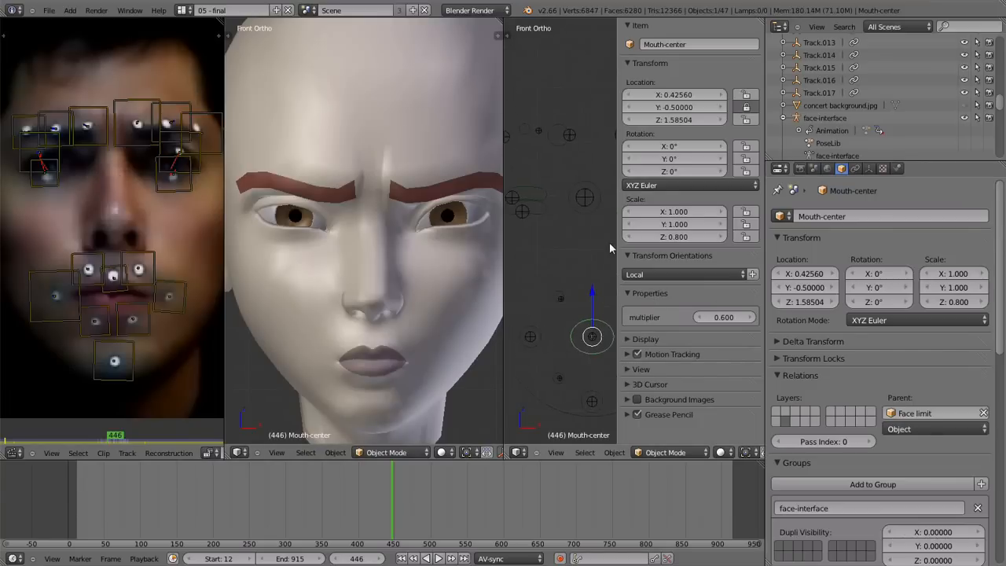
Hide the transform properties, bring the whole face interface into view, and review the frown in playback.
key("n")
scroll(620, 252, "down", 1)
middle_click_drag(619, 252, 590, 227, "shift")
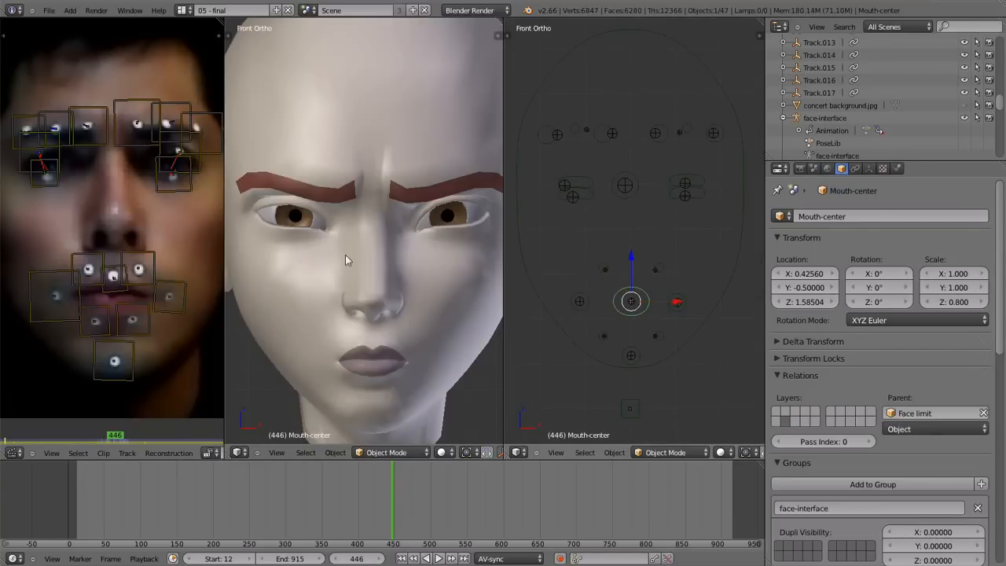
key("alt+a")
key("alt+a")
Select the eyelid.downer.R bone in the face-interface armature.
scroll(598, 211, "up", 2)
middle_click_drag(598, 210, 638, 200, "shift")
right_click(609, 182)
scroll(618, 310, "up", 2)
right_click(593, 222)
middle_click_drag(649, 320, 650, 287, "shift")
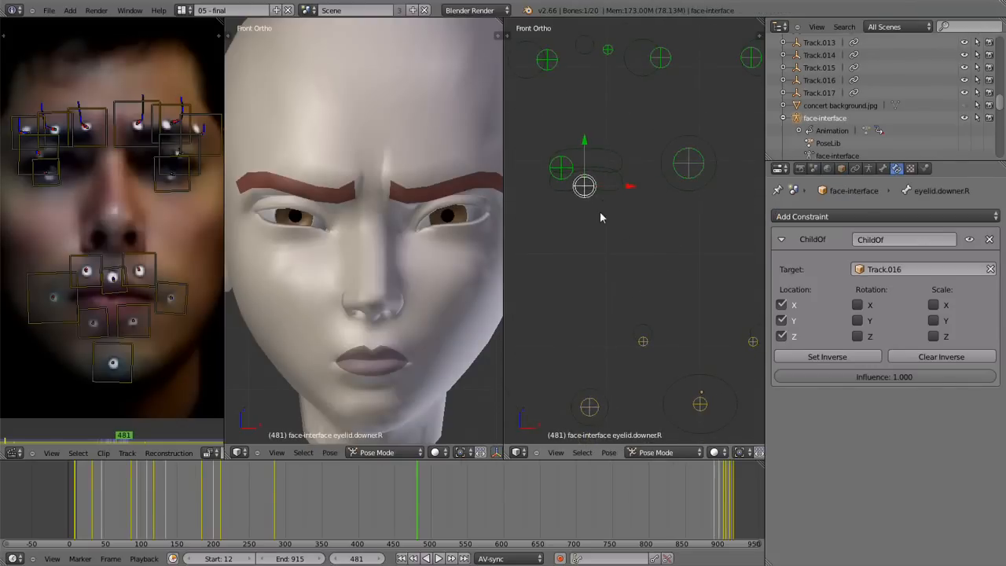
Review the eyelid motion in playback up to frame 530 and try moving the eyelid.downer.R bone.
key("alt+a")
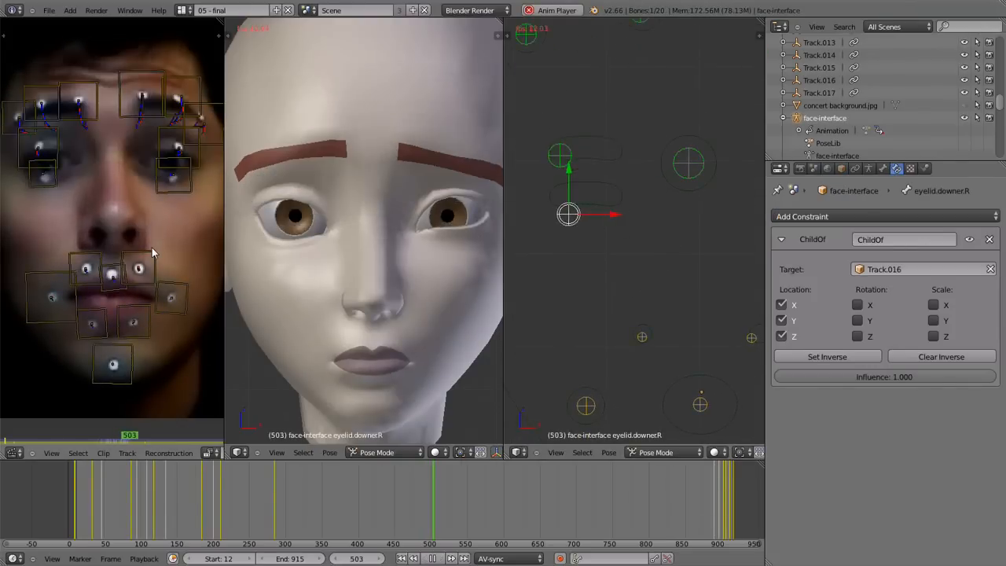
key("alt+a")
key("g")
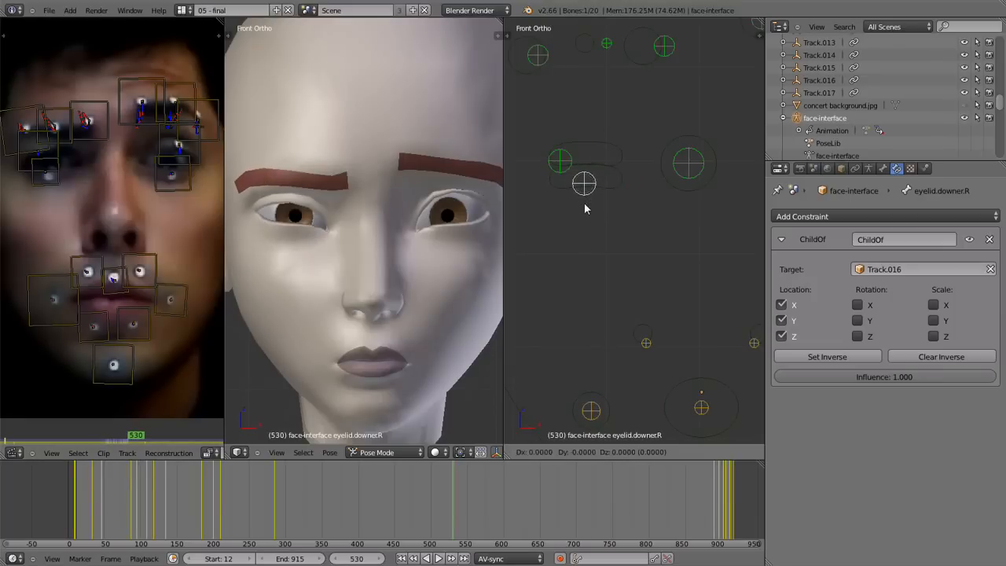
right_click(588, 211)
Select the Mouth-center bone and examine its driven X and Y locations in the transform properties.
middle_click_drag(613, 297, 502, 132, "shift")
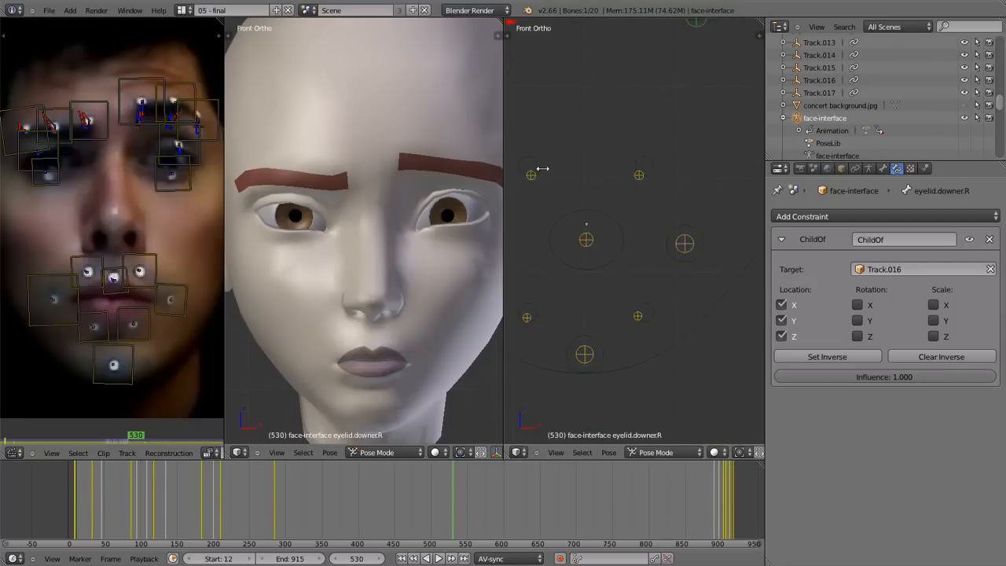
right_click(590, 247)
middle_click_drag(595, 244, 630, 215, "shift")
middle_click_drag(596, 267, 599, 238, "shift")
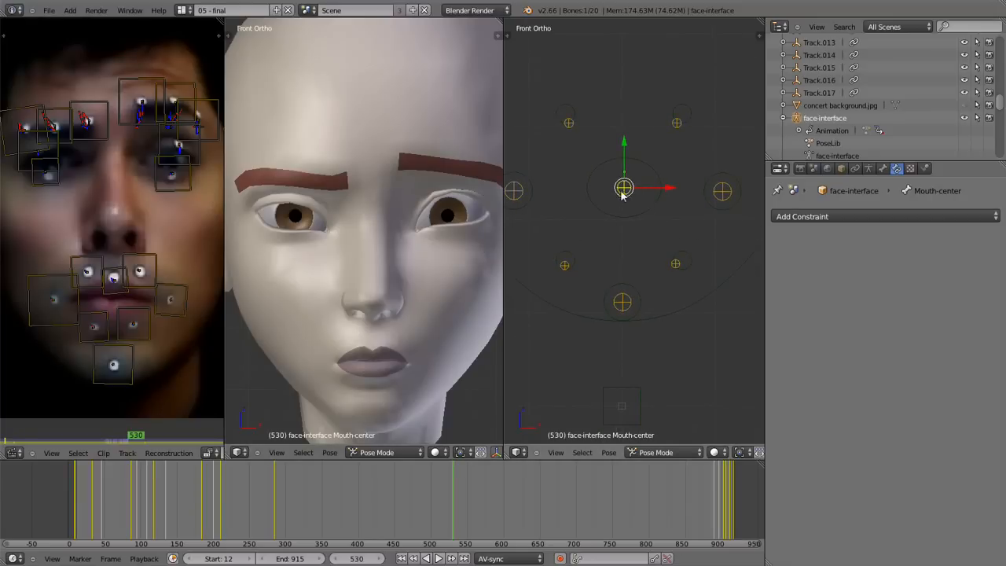
key("n")
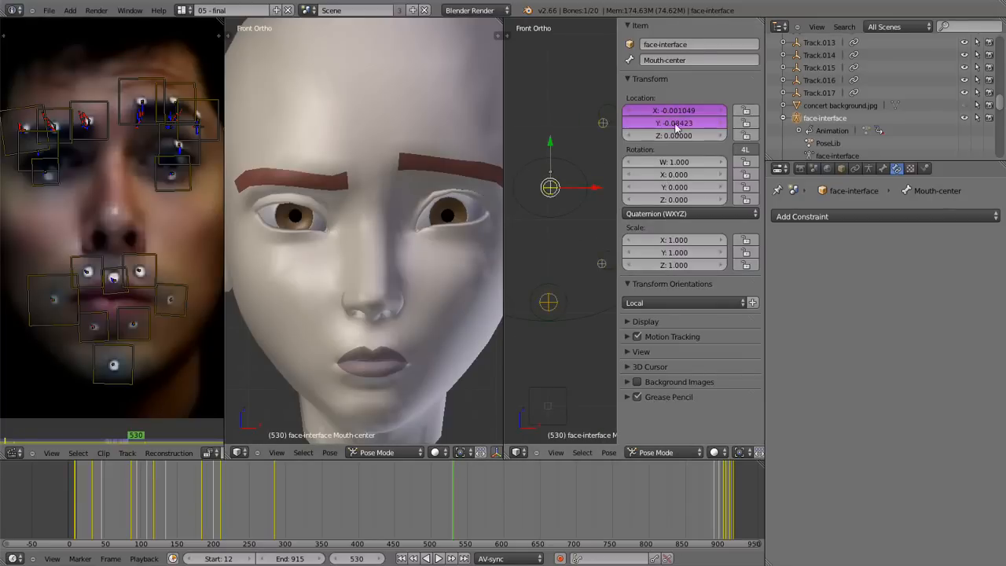
key("n")
Try moving the lip.u.L and lip.d.L bones together along the global X axis.
right_click(677, 124)
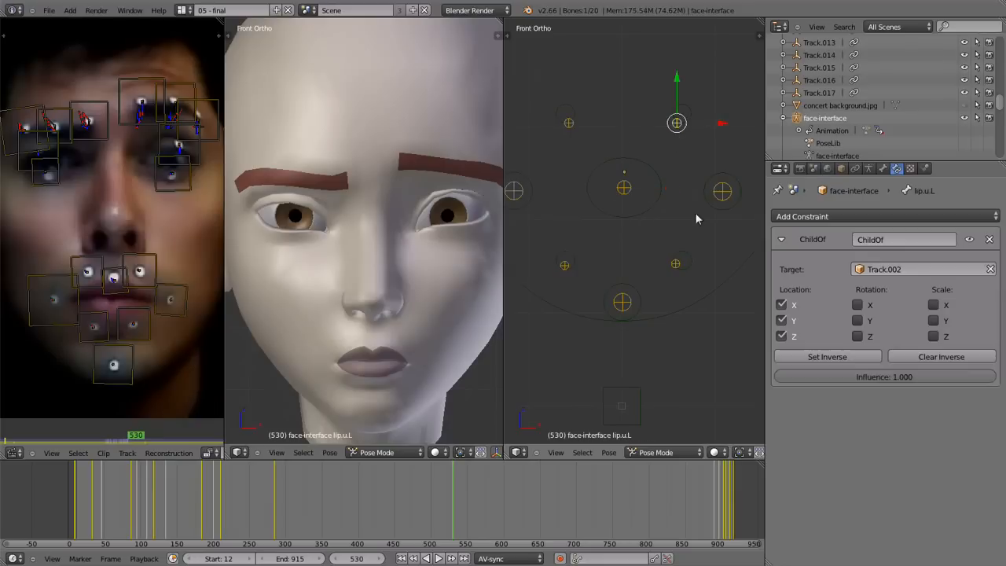
right_click(678, 264, "shift")
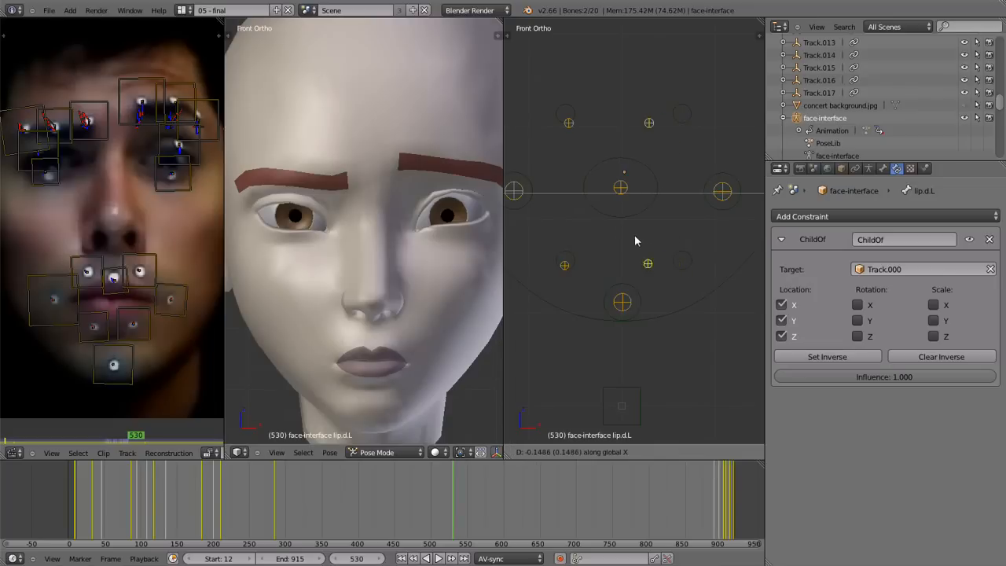
left_click(607, 235)
Try moving the lip.d.R and lip.u.R bones together along the global X axis.
right_click(566, 270)
right_click(571, 132)
key("g")
key("x")
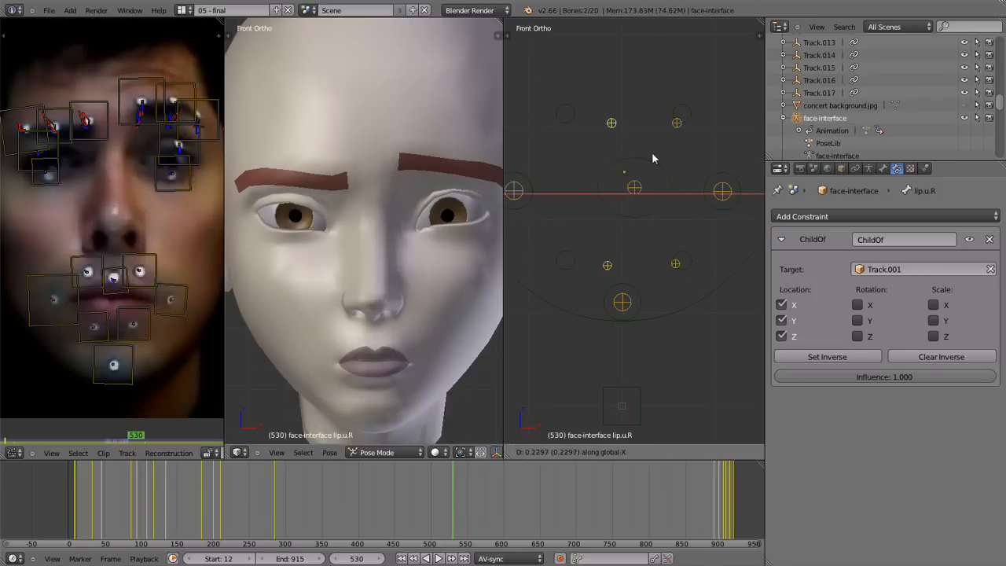
key("Escape")
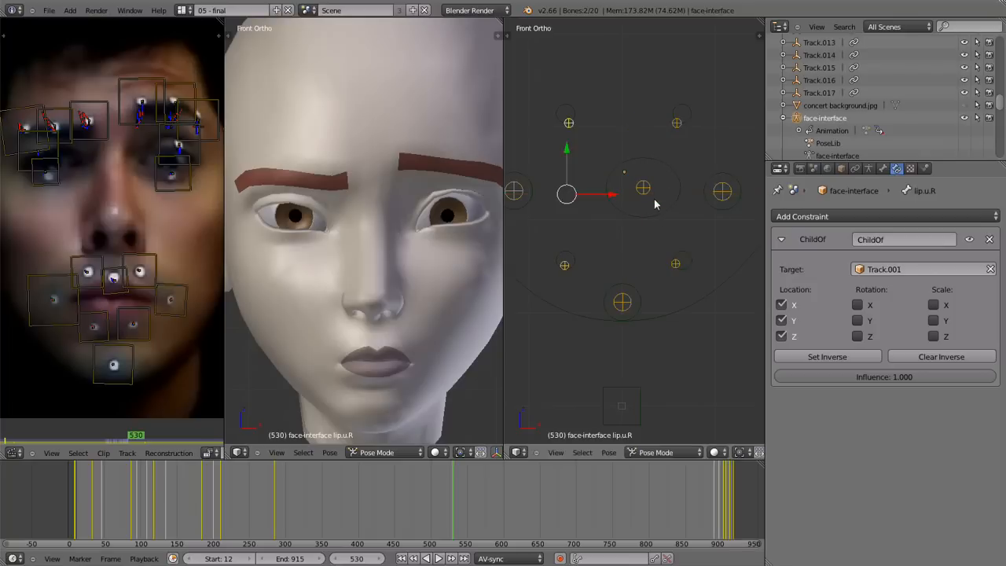
Try moving the upper lip bones lip.u.L and lip.u.R along the global Z axis.
right_click(677, 123)
right_click(599, 126, "shift")
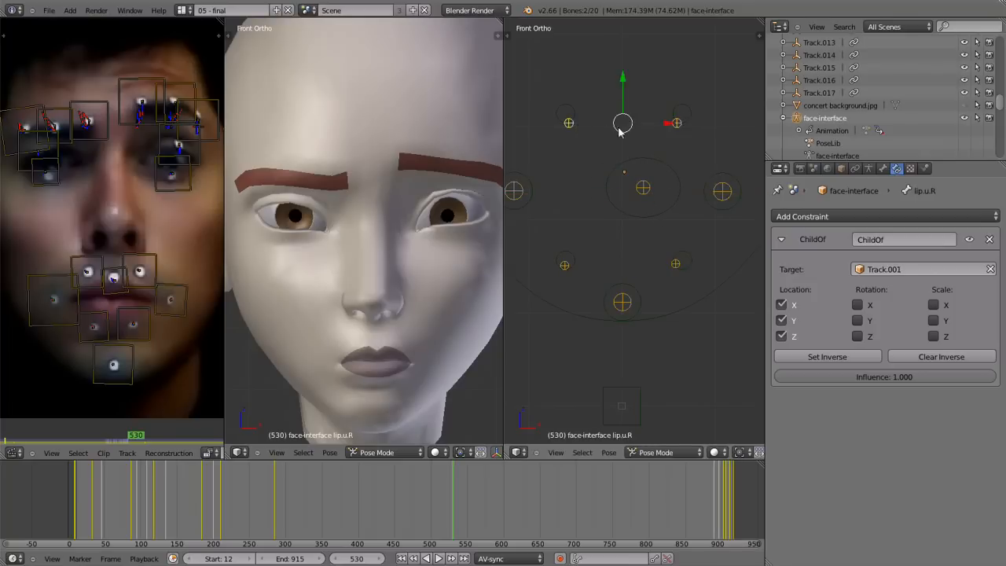
key("g")
key("z")
key("Escape")
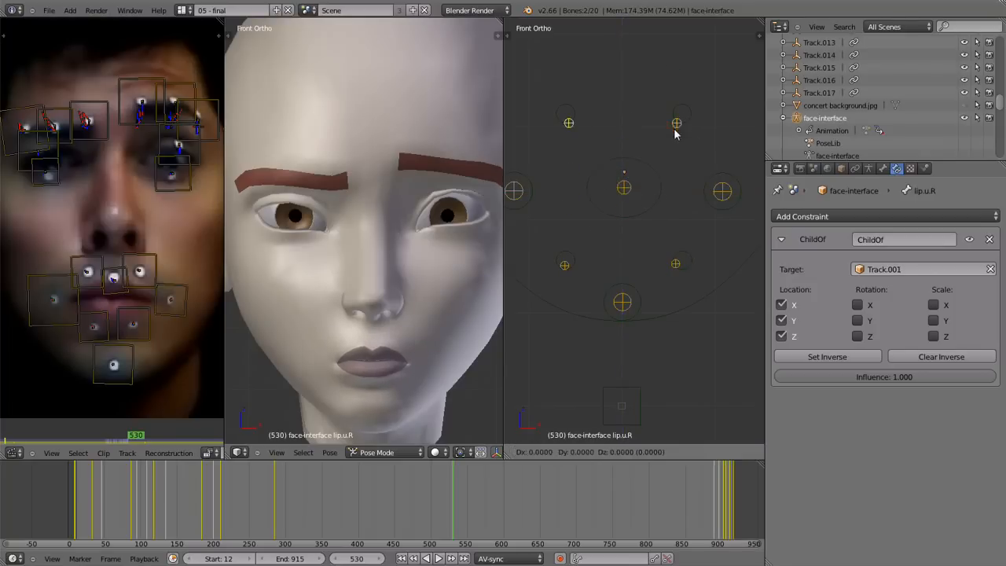
Select the Mouth-center bone and examine its placement among the surrounding lip and mouth corner controls.
right_click(616, 190)
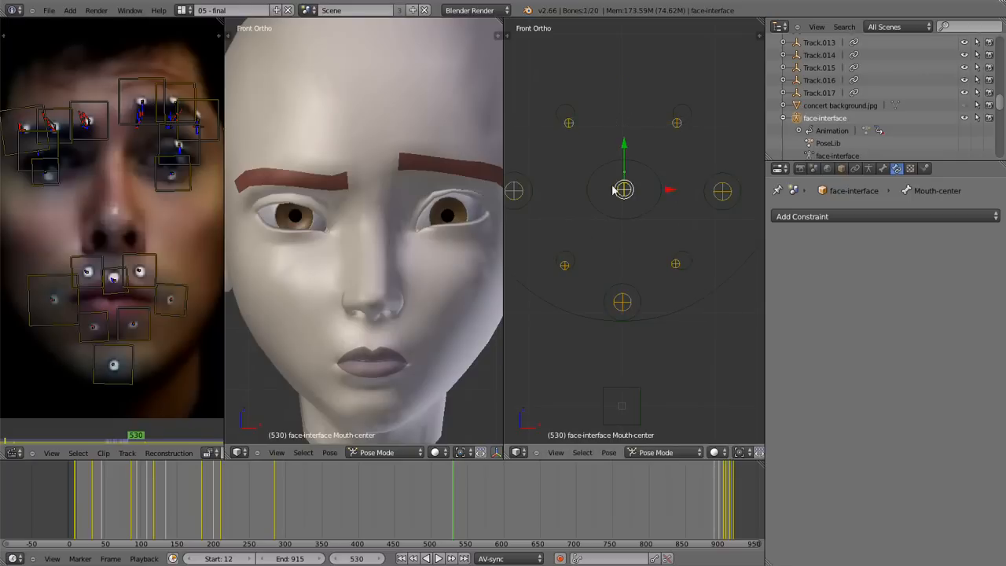
middle_click_drag(636, 215, 652, 254, "shift")
scroll(651, 229, "up", 1)
scroll(628, 229, "down", 2)
scroll(668, 220, "up", 1)
scroll(655, 240, "down", 2)
scroll(639, 217, "up", 2)
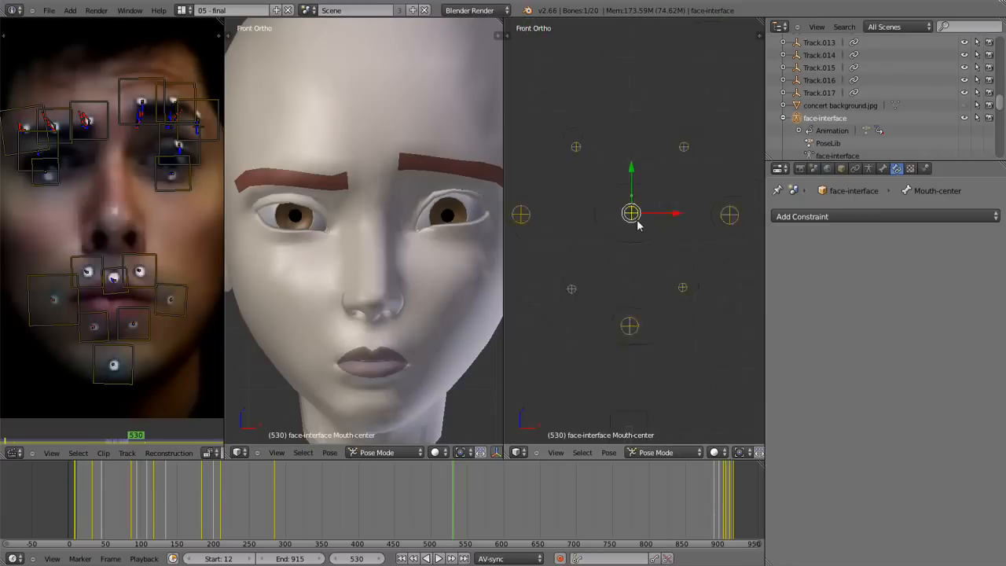
scroll(640, 208, "up", 1)
scroll(636, 232, "down", 2)
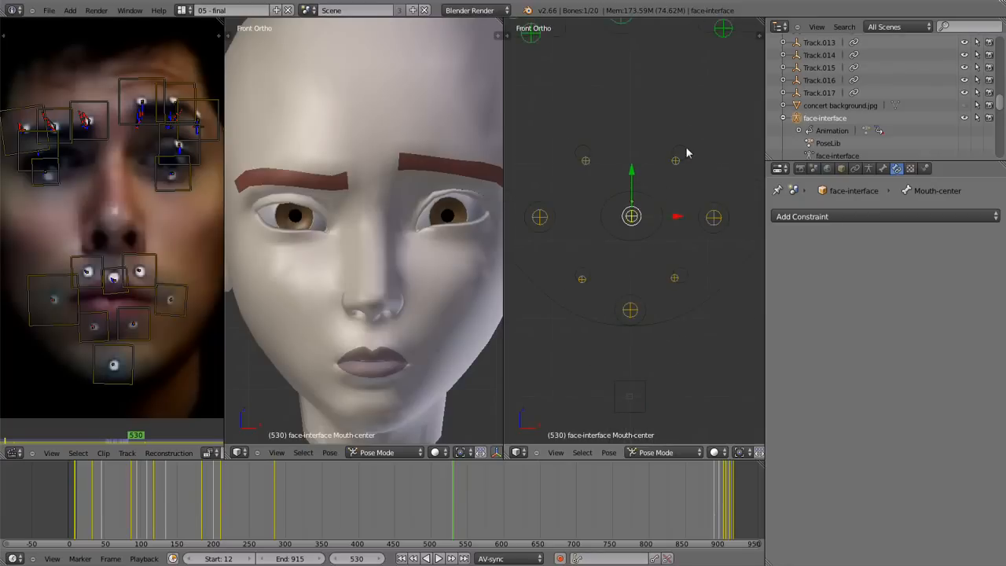
mouse_move(649, 197)
middle_mouse_down("shift")
mouse_move(651, 253)
mouse_move(649, 191)
middle_mouse_up("shift")
Select the Mouth-center control object and display its object constraints.
key("ctrl+Tab")
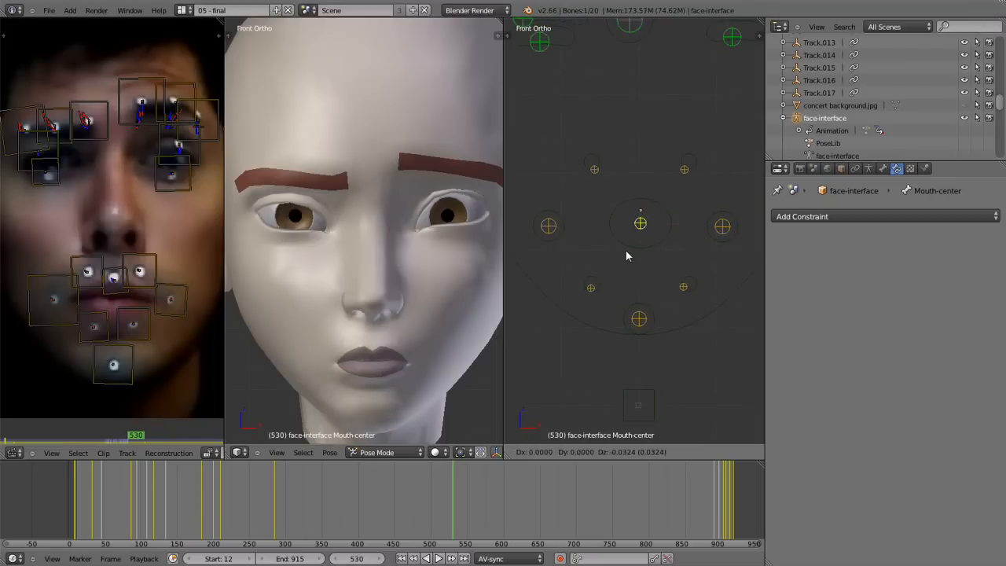
right_click(641, 243)
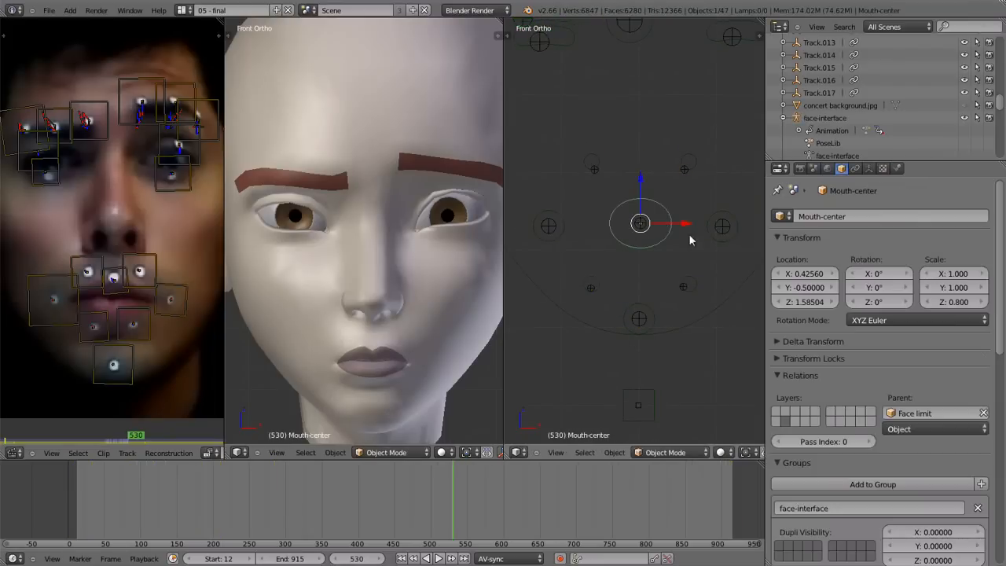
left_click(856, 168)
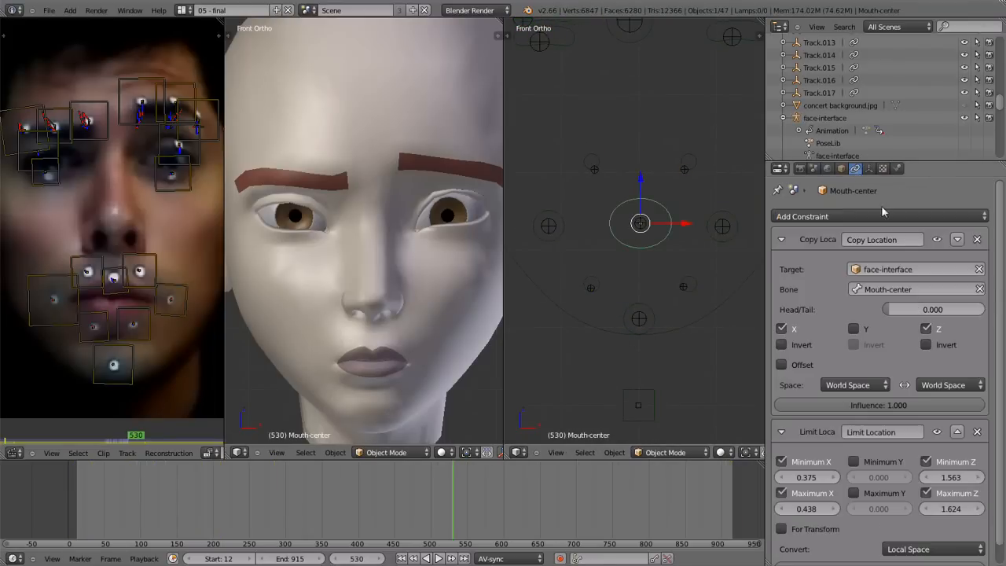
Temporarily disable Mouth-center's Copy Location constraint, try moving the object within its limits, and re-enable the constraint.
left_click(935, 240)
scroll(680, 245, "up", 2)
key("g")
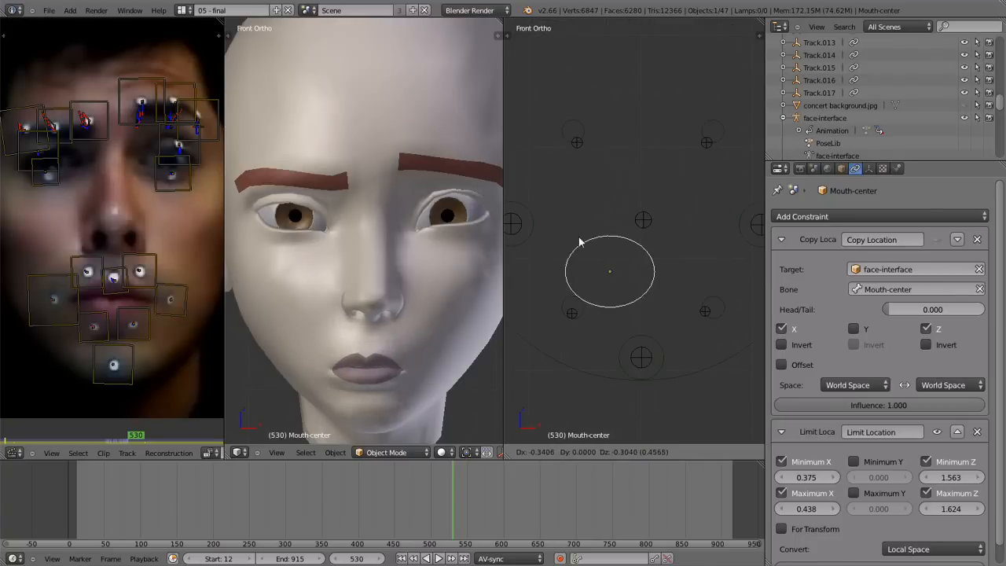
right_click(674, 225)
scroll(673, 225, "down", 4)
scroll(666, 227, "up", 3)
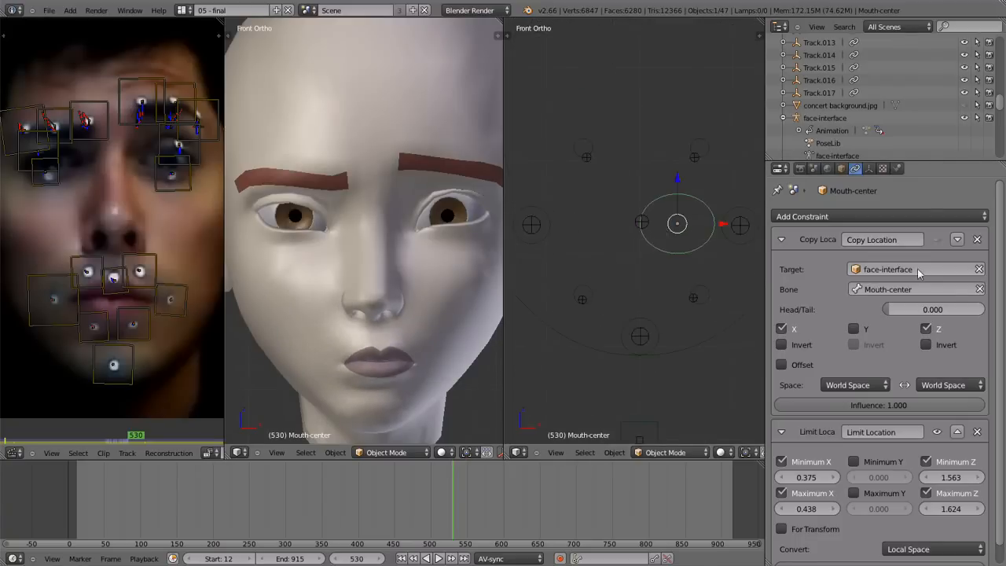
left_click(938, 240)
Select the lip-u-R control object, temporarily disable its Copy Location constraint, and try moving it within its Z limits.
scroll(667, 243, "up", 4, "shift")
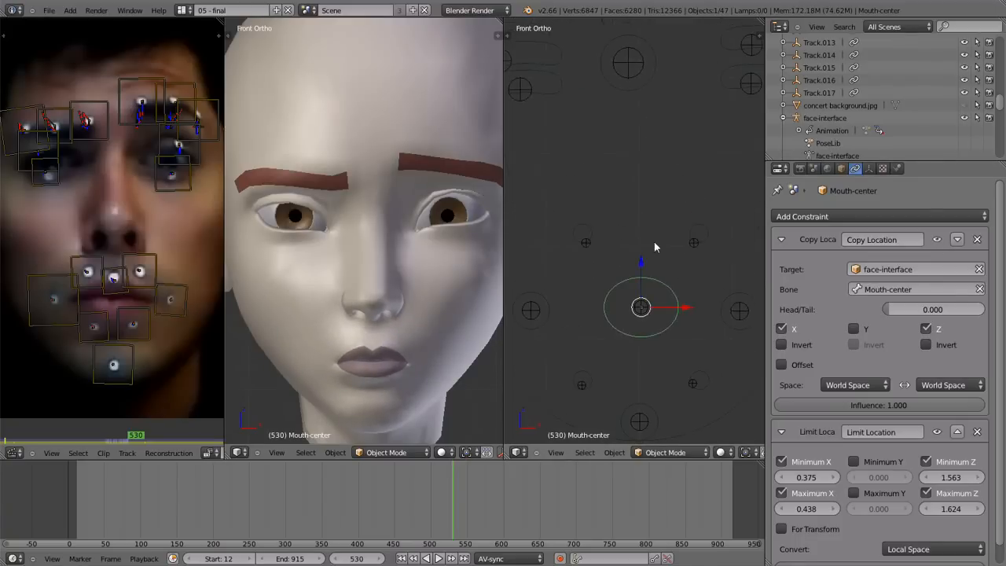
right_click(586, 231)
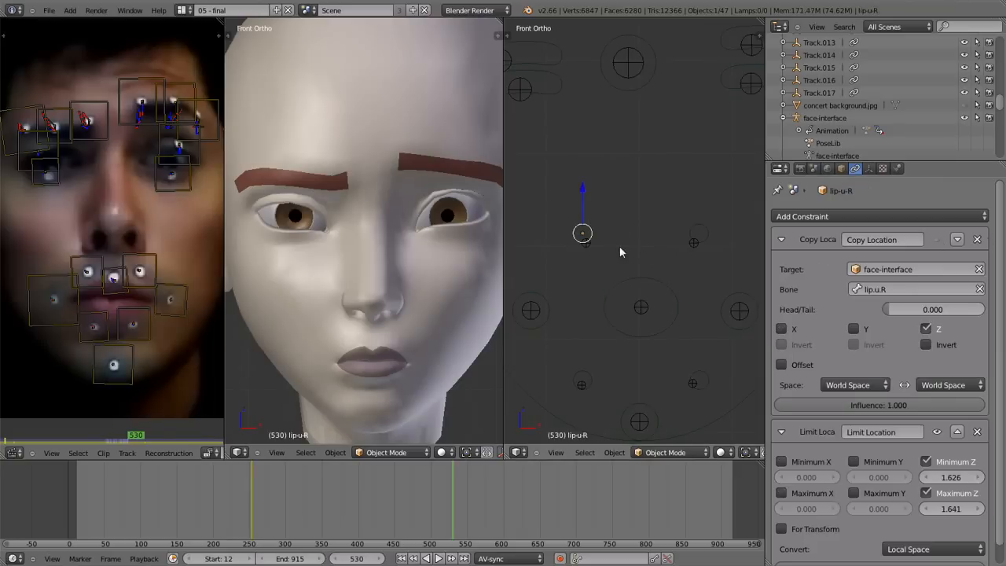
key("g")
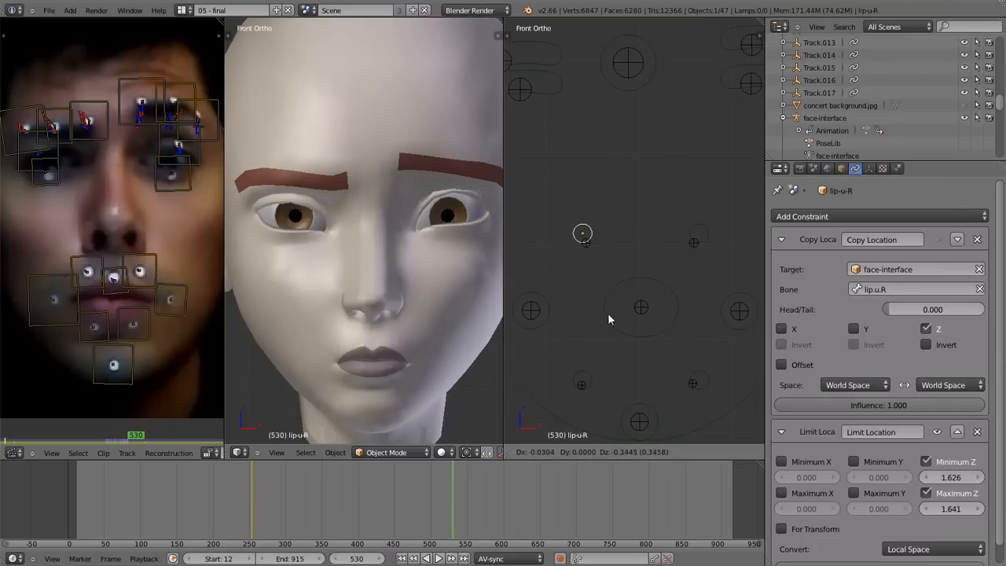
right_click(631, 196)
key("g")
right_click(608, 205)
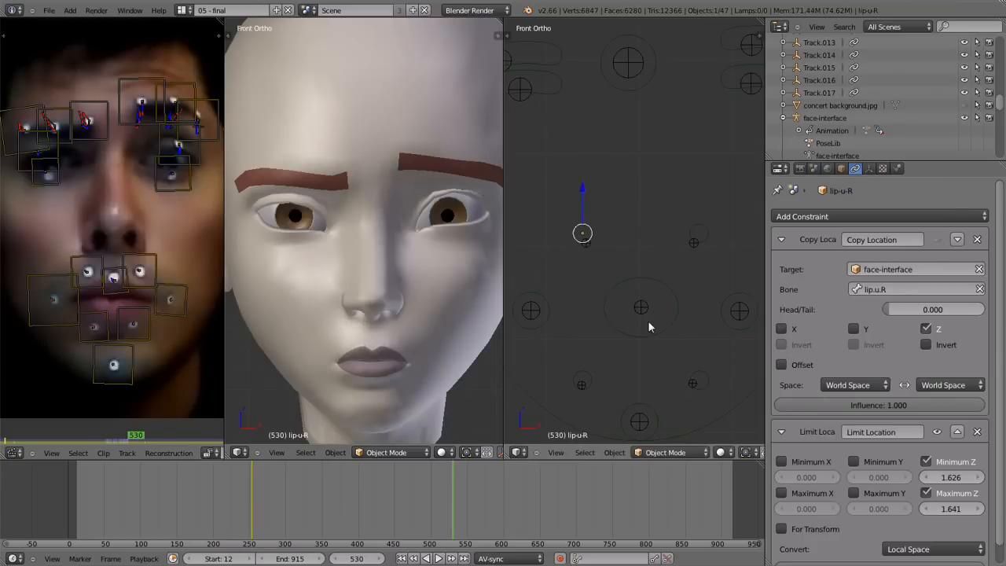
Bring the eye controls into view and select the eye-look control object to show its constraints.
middle_click_drag(584, 251, 624, 404, "shift")
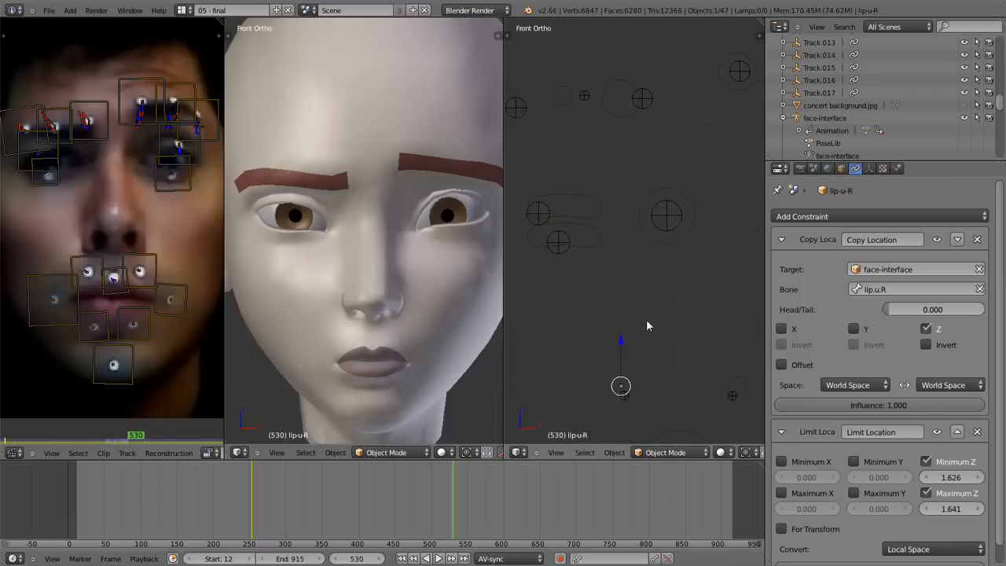
right_click(657, 235)
right_click(667, 246)
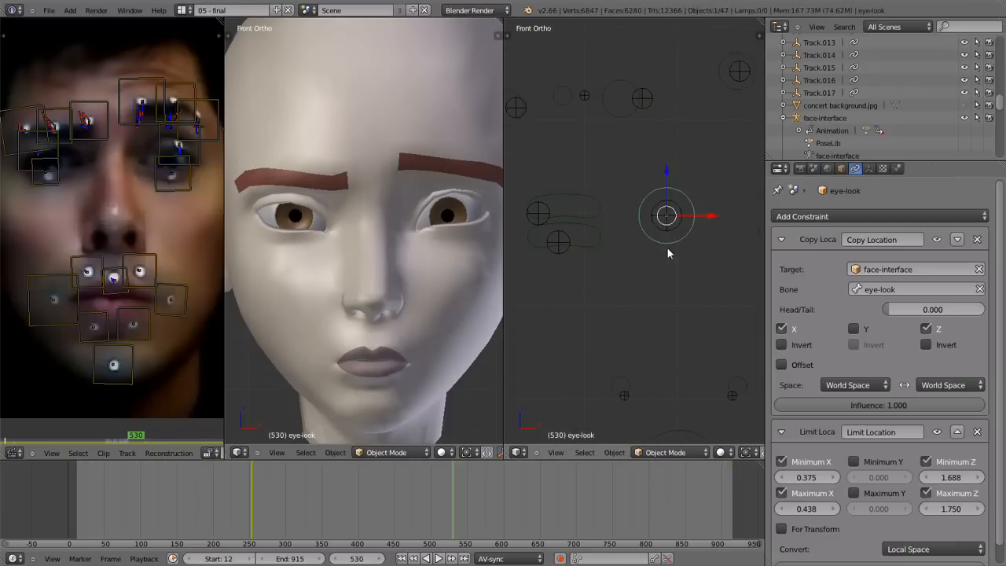
Disable eye-look's Copy Location constraint, try moving the object in several directions, and place it near the centre of the gaze control.
middle_click_drag(669, 271, 655, 238, "shift")
left_click(938, 239)
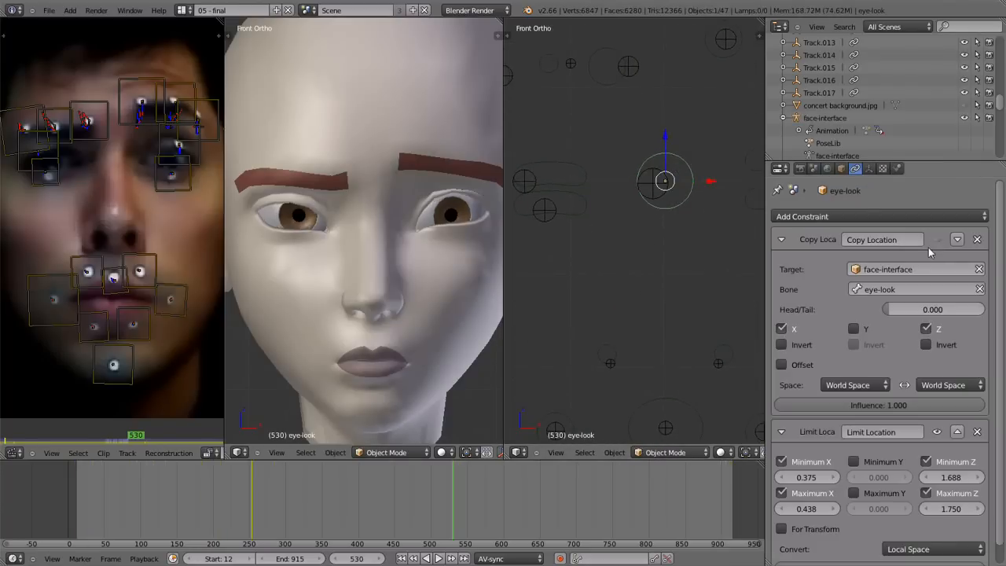
key("g")
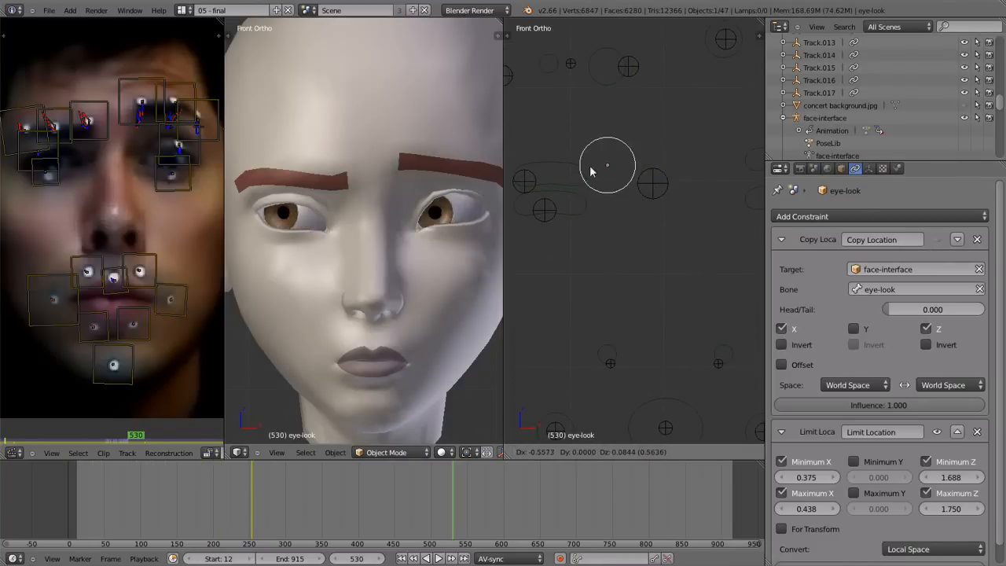
right_click(719, 207)
key("g")
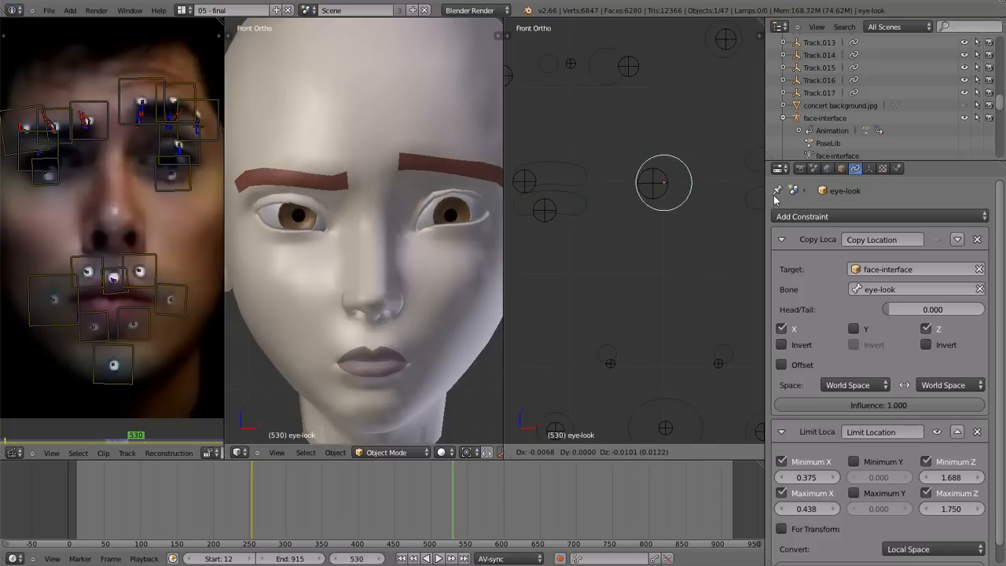
left_click(728, 202)
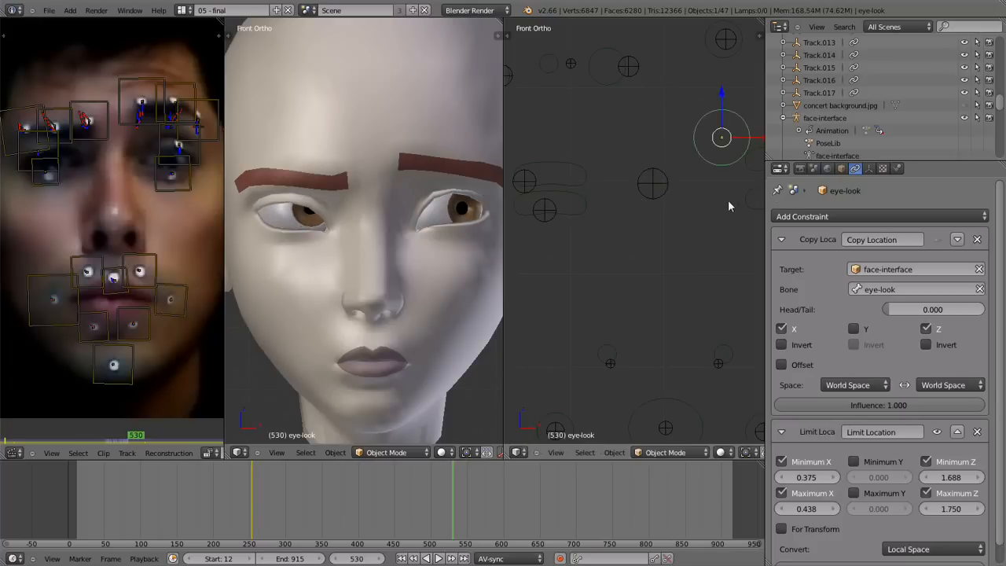
key("g")
left_click(664, 216)
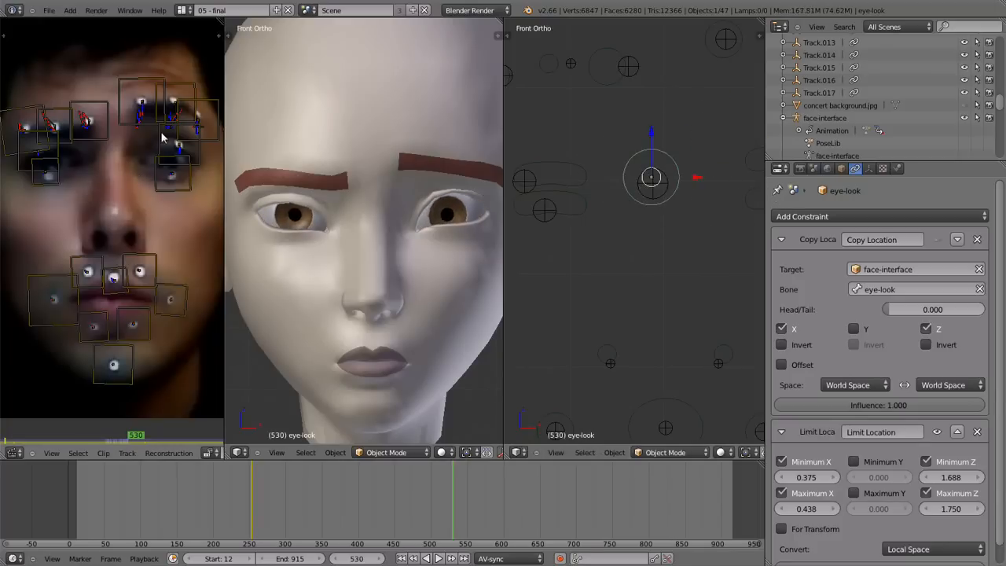
Examine the eye area of the tracked face footage up close.
mouse_move(159, 192)
middle_mouse_down()
mouse_move(135, 215)
mouse_move(173, 199)
mouse_move(134, 211)
mouse_move(171, 211)
mouse_move(158, 196)
middle_mouse_up()
scroll(134, 208, "up", 2)
scroll(163, 209, "down", 2)
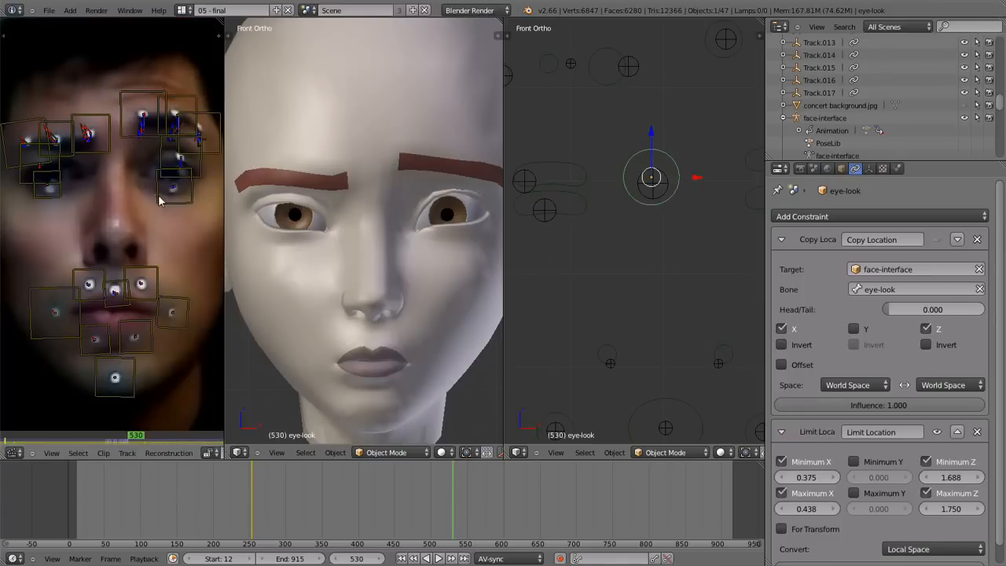
scroll(159, 200, "up", 1)
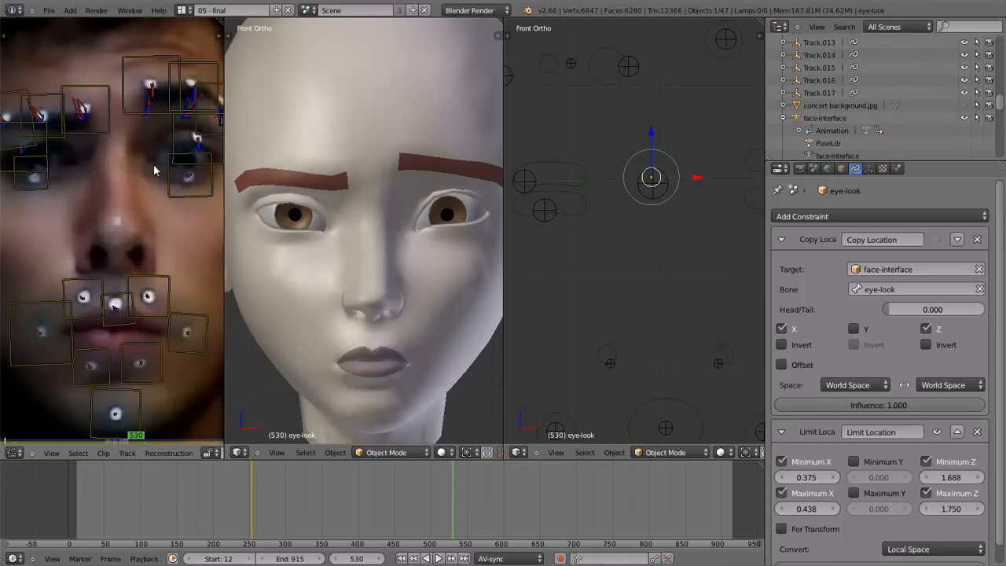
scroll(670, 198, "down", 1)
scroll(668, 203, "up", 2)
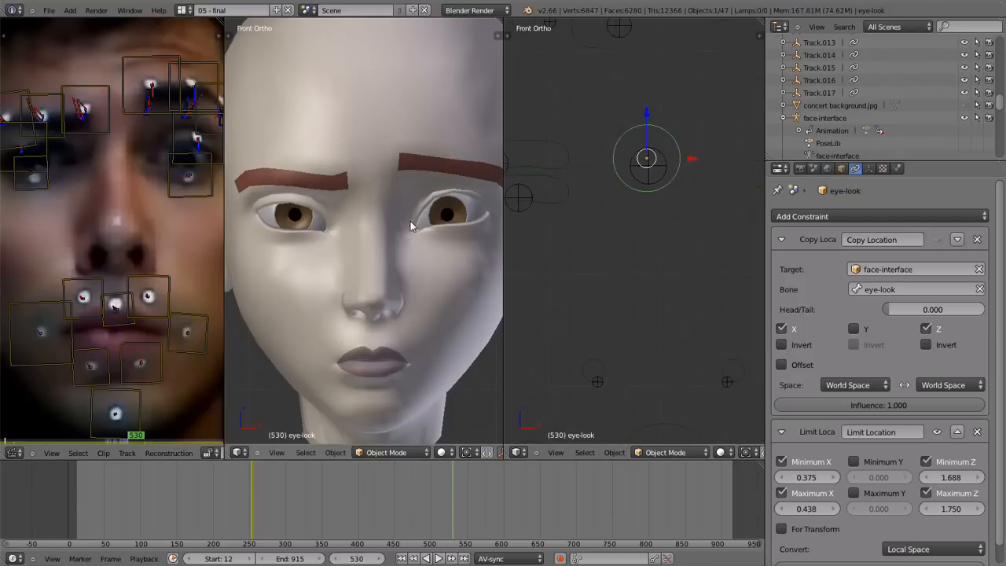
Show the character rig's control layer and view the head and shoulders from an angle.
scroll(410, 221, "down", 4)
scroll(444, 455, "down", 3)
scroll(452, 457, "down", 4)
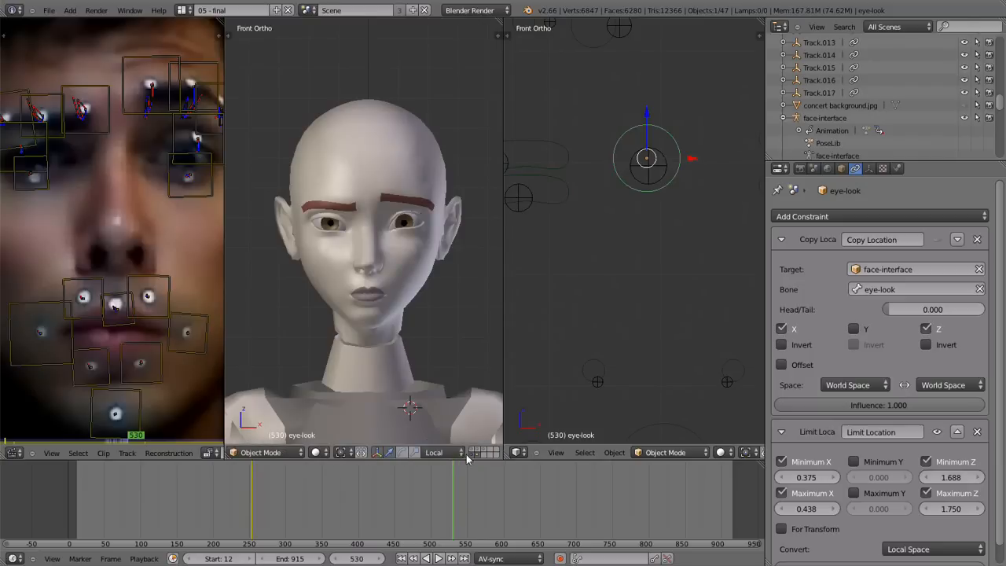
left_click(460, 454, "shift")
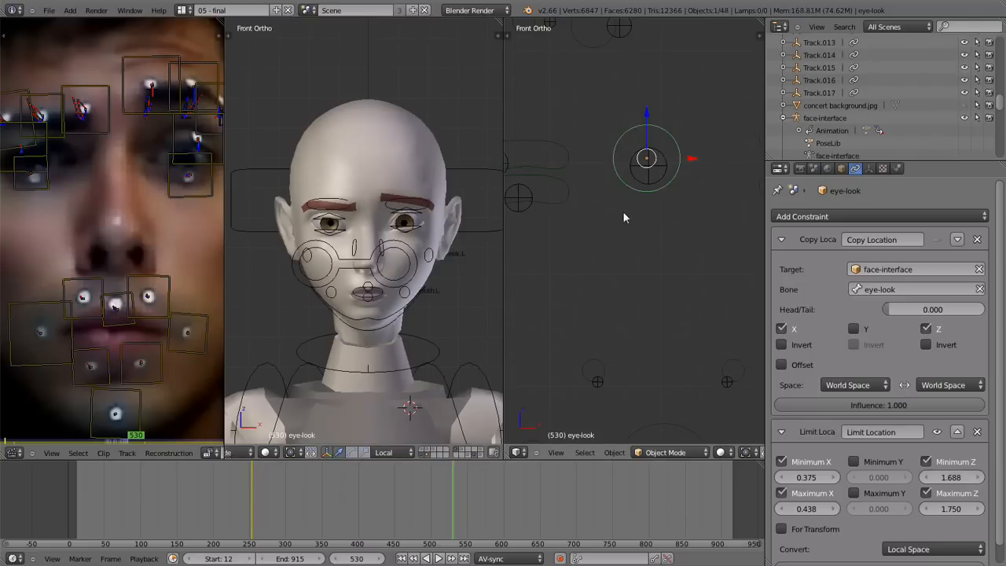
right_click(339, 251)
middle_click_drag(339, 251, 307, 302)
Try moving the eye-look object while watching the character rig's eye target controls.
right_click(606, 166)
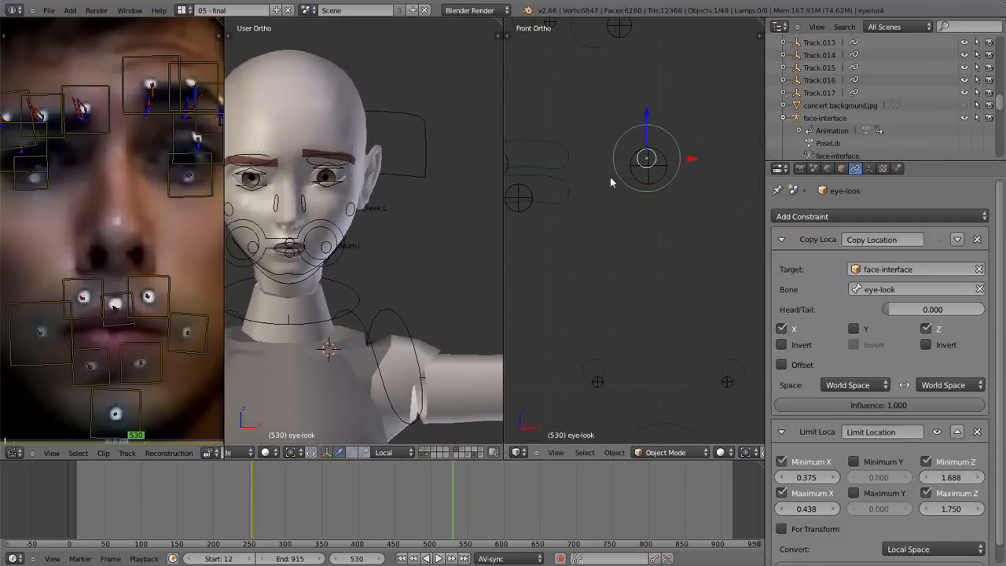
key("g")
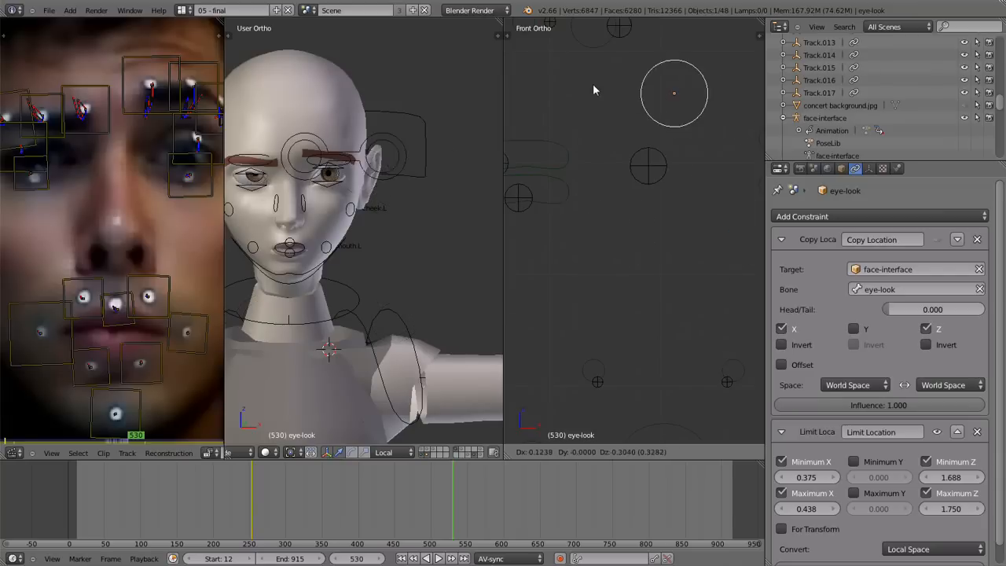
right_click(672, 245)
Return the character view to the front and hide the rig's control layer.
middle_click_drag(316, 210, 421, 246, "shift")
scroll(393, 224, "up", 2)
key("KP_1")
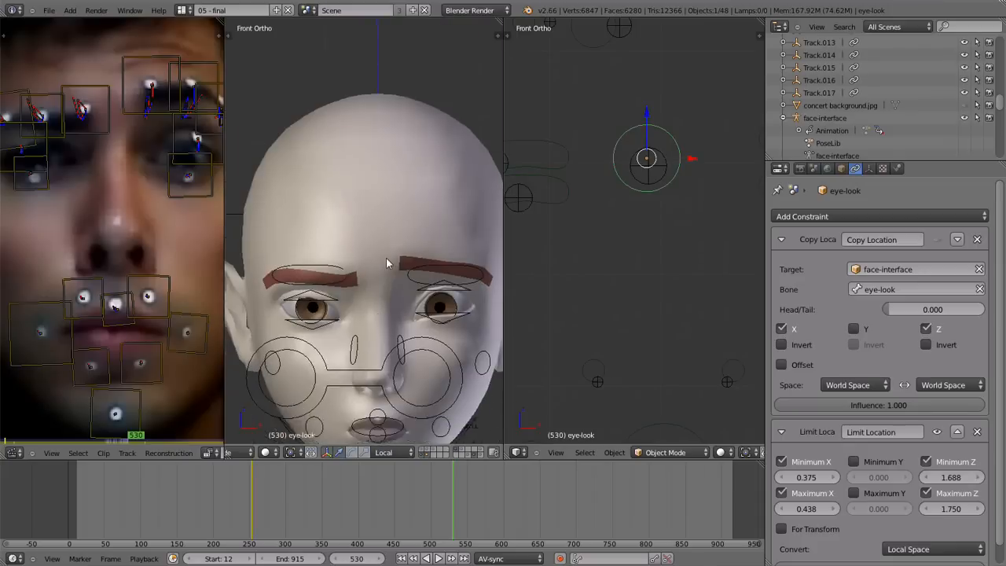
scroll(385, 258, "up", 4)
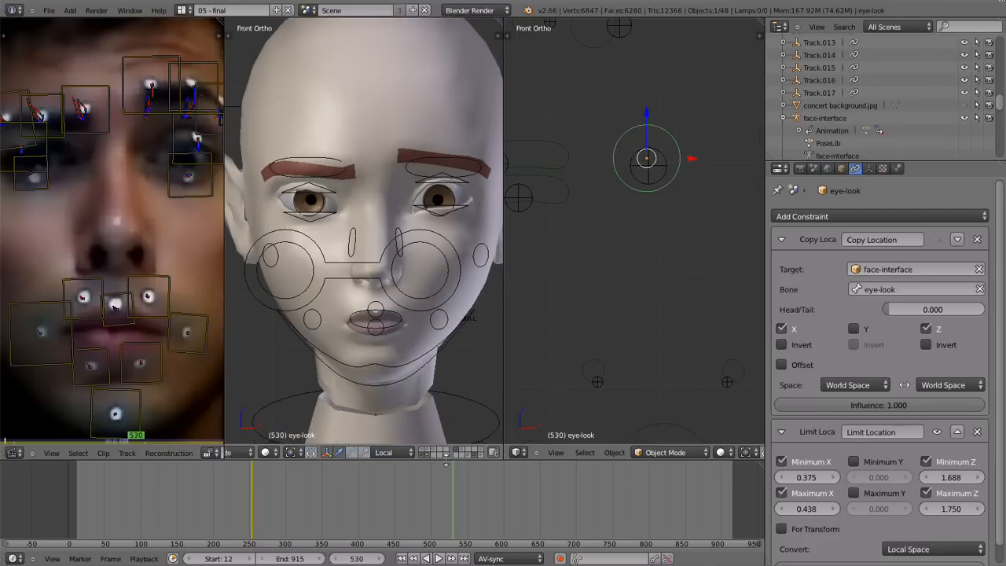
left_click(456, 454)
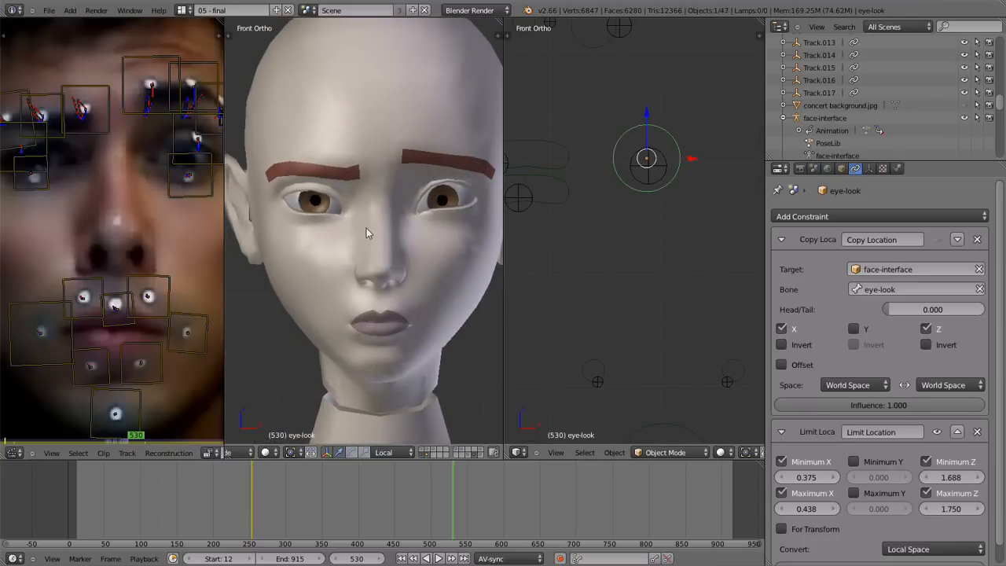
Select the face-interface bone eyelid.upper.R and move it about 0.11 in X and 0.05 in Z, toward the middle of its control shape.
scroll(98, 259, "down", 3)
scroll(80, 365, "up", 2)
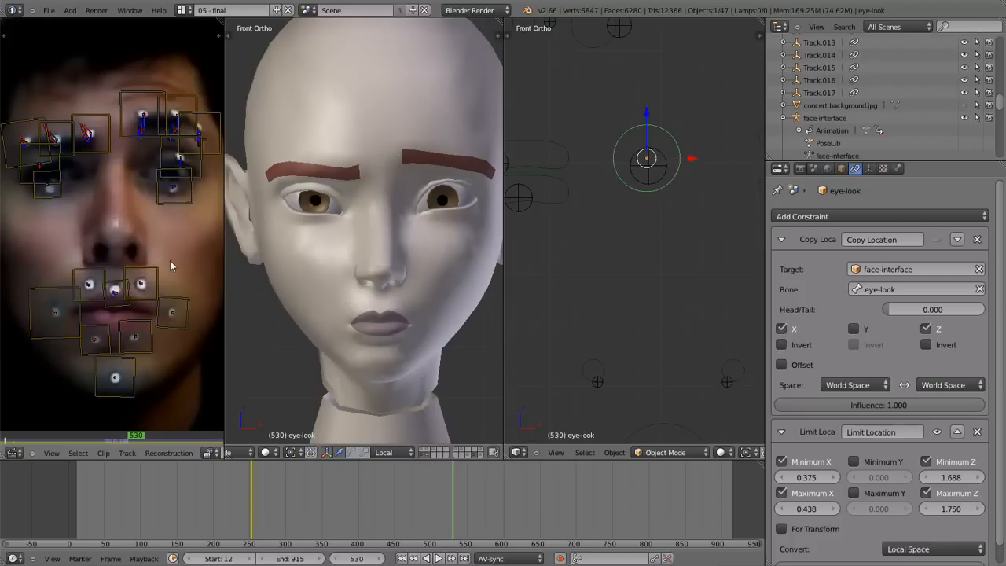
scroll(428, 251, "down", 7)
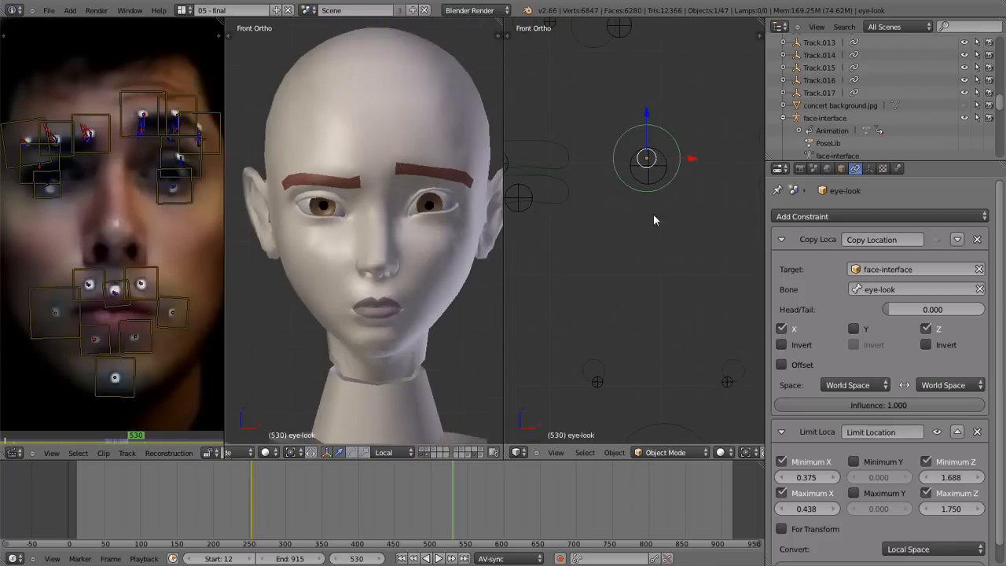
scroll(386, 246, "up", 6)
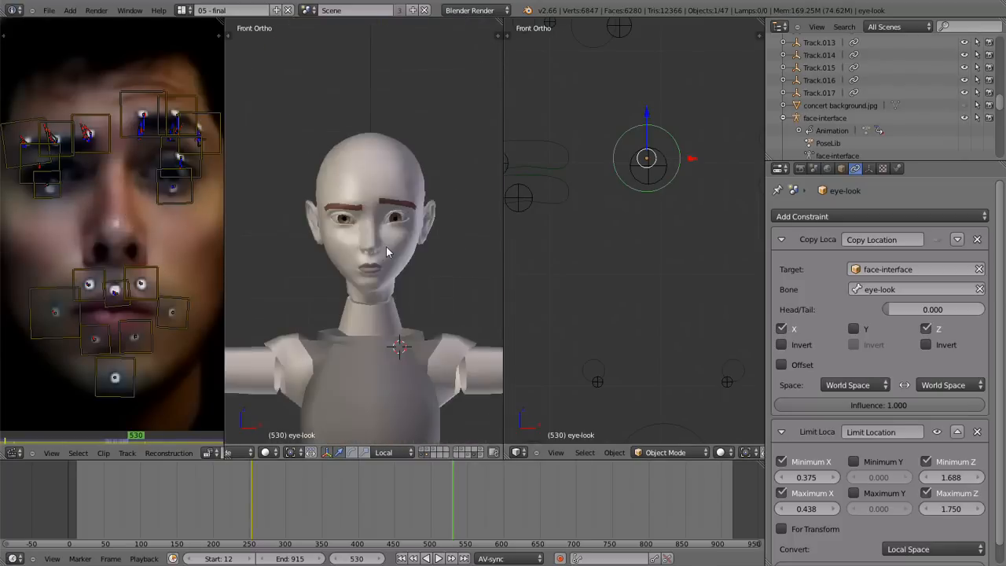
scroll(617, 240, "down", 3)
middle_click_drag(609, 254, 629, 263, "shift")
right_click(616, 229)
scroll(629, 264, "up", 3)
right_click(553, 184)
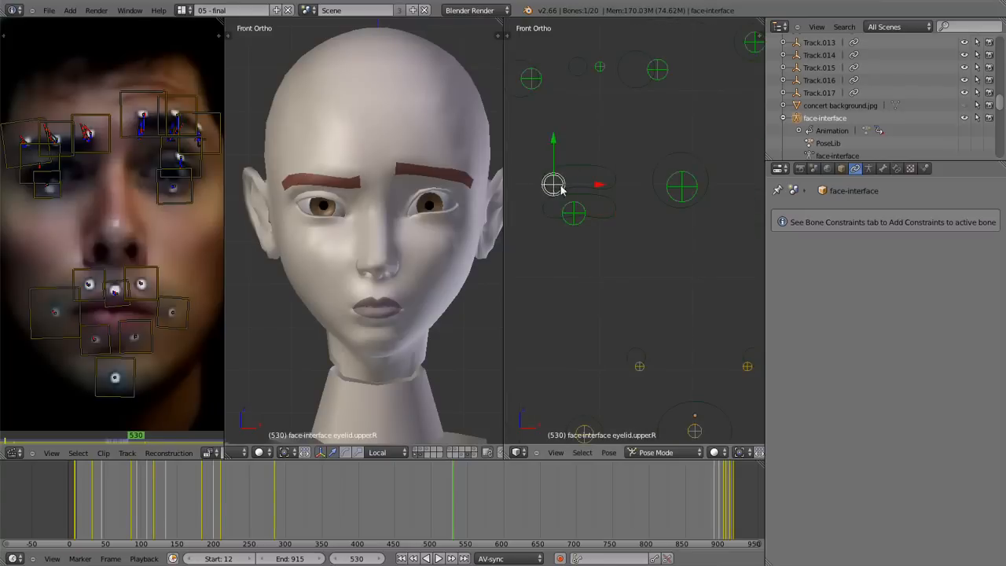
key("g")
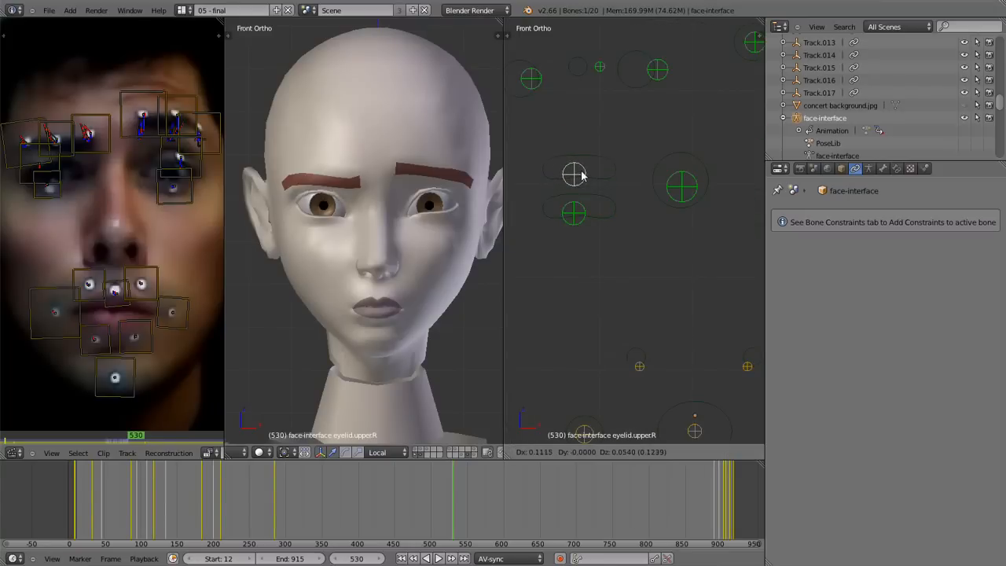
left_click(331, 205)
Play the animation and scrub between frames 505 and 521 to compare the character's eyelids with the footage.
key("alt+a")
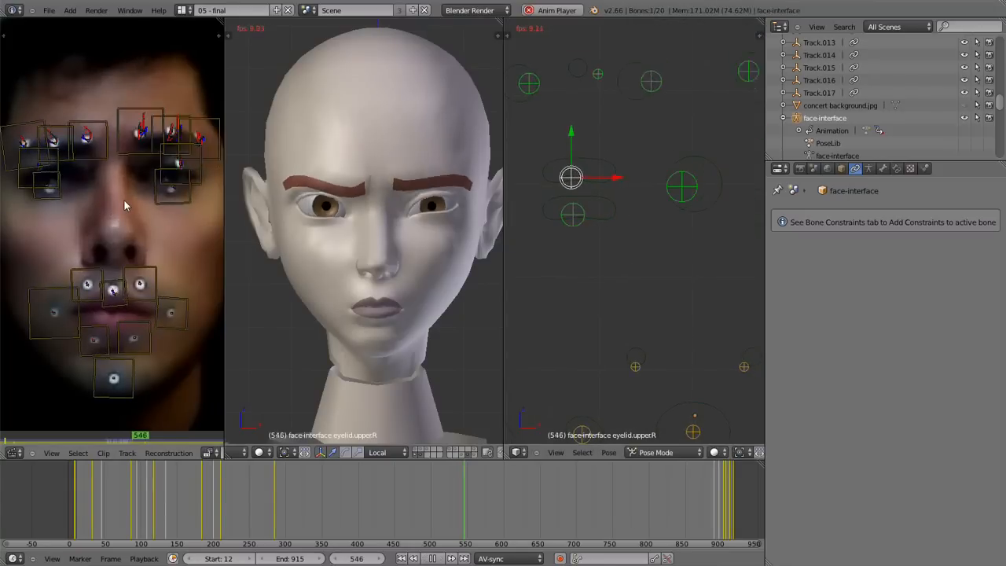
left_click_drag(448, 502, 434, 503)
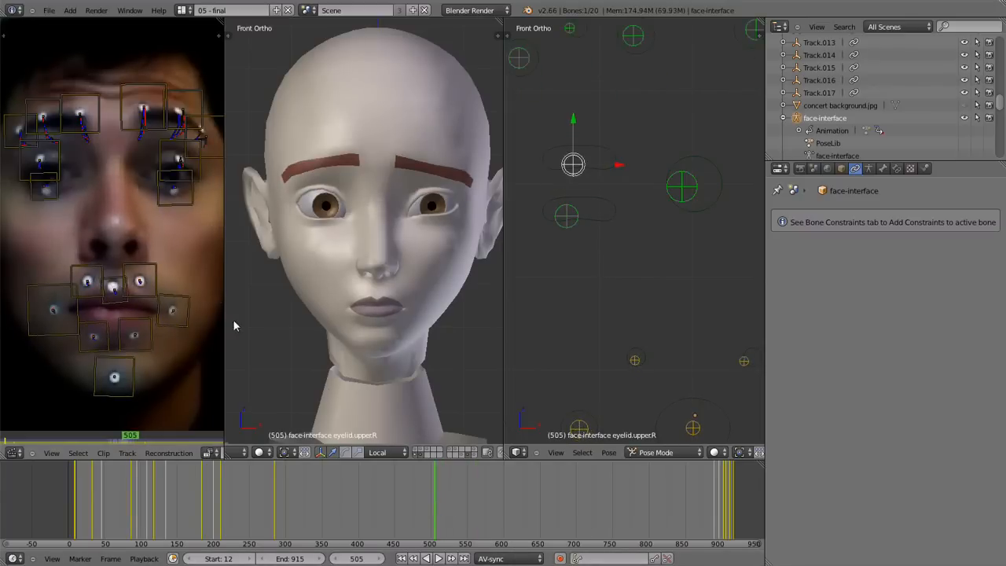
mouse_move(429, 516)
left_mouse_down()
mouse_move(417, 510)
mouse_move(446, 515)
left_mouse_up()
Bring the left eye's controls into view and select the eyelid.upper.L bone.
scroll(385, 288, "up", 2)
scroll(440, 271, "down", 1)
mouse_move(642, 208)
middle_mouse_down("shift")
mouse_move(610, 207)
mouse_move(631, 196)
middle_mouse_up("shift")
right_click_drag(713, 170, 714, 162)
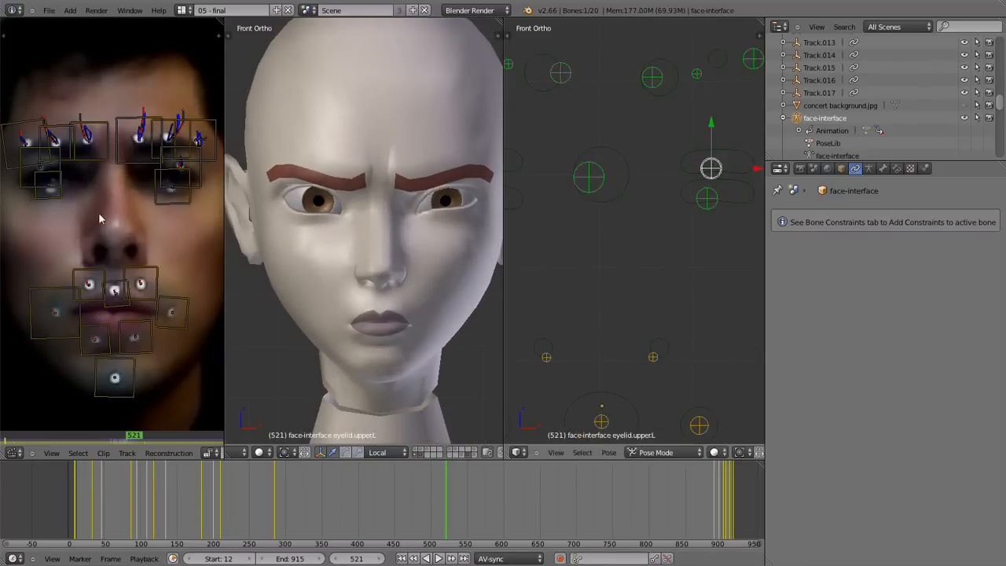
Play the animation in stretches up to frame 696 and replay an earlier part through frame 558, comparing the expressions with the footage.
key("alt+a")
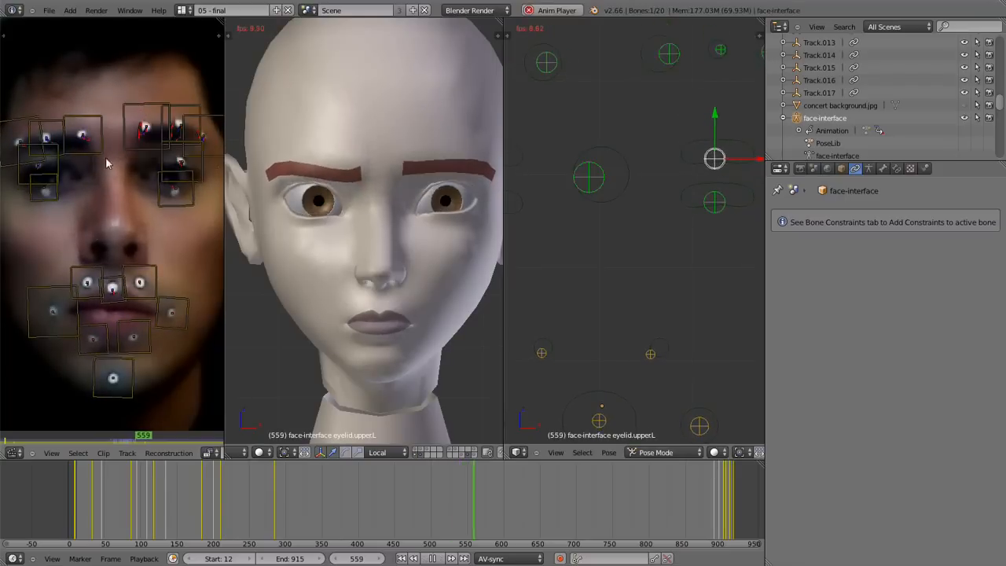
key("alt+a")
key("alt+a")
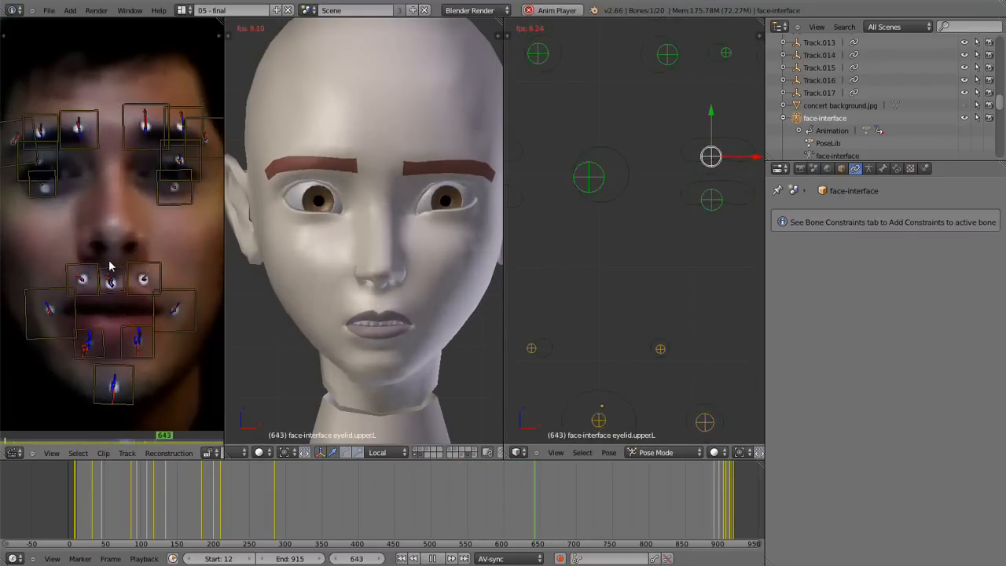
key("alt+a")
key("alt+a")
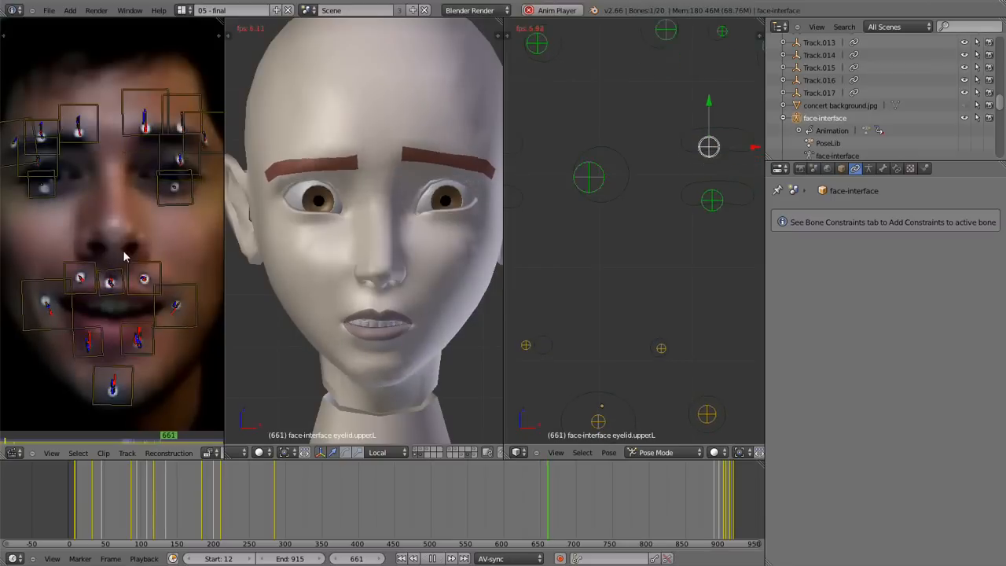
key("alt+a")
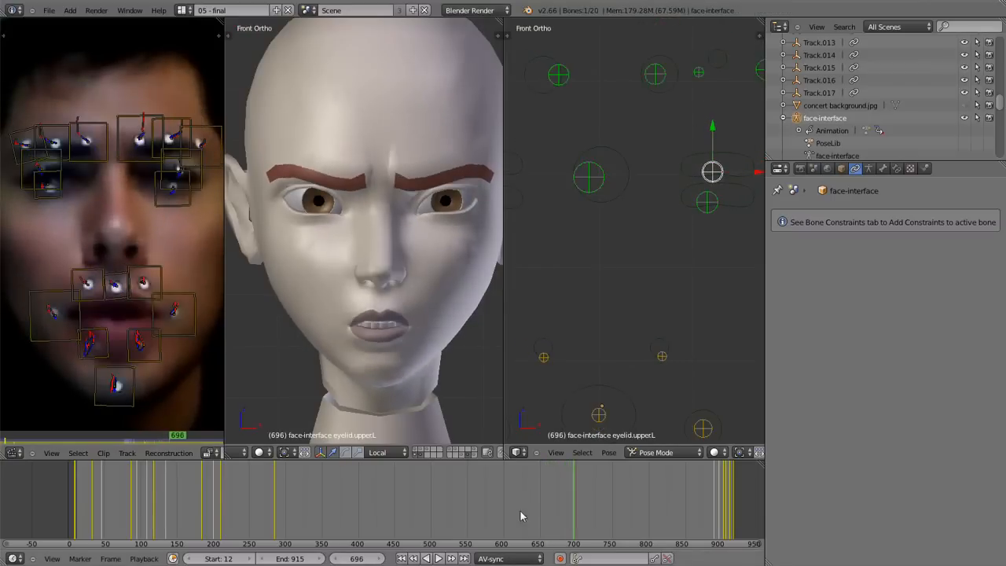
left_click_drag(555, 512, 411, 517)
key("alt+a")
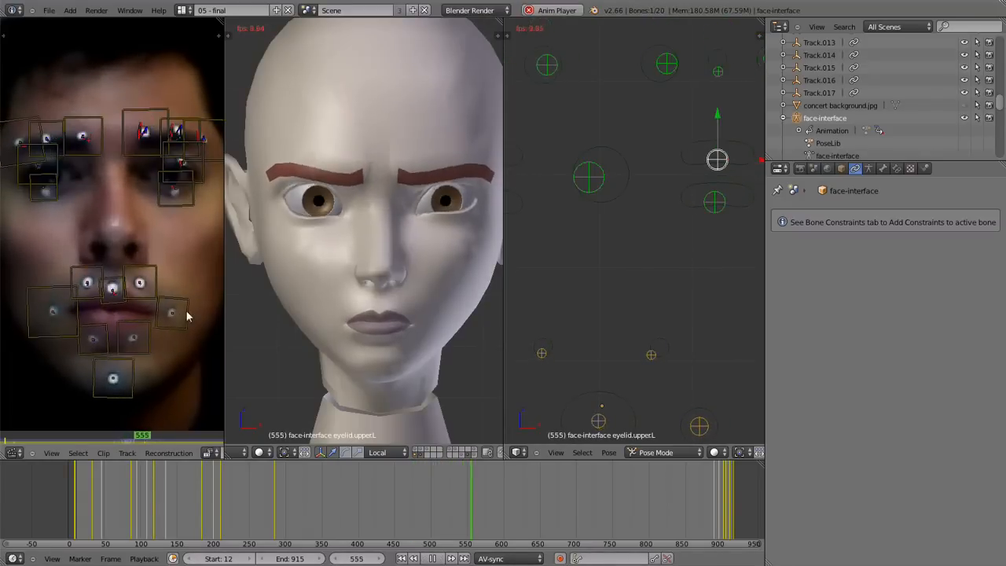
key("alt+a")
Examine both of the character's eyes up close, and play the animation while watching the left eyelids.
scroll(389, 274, "up", 4)
mouse_move(411, 268)
middle_mouse_down("shift")
mouse_move(375, 279)
mouse_move(427, 273)
middle_mouse_up("shift")
scroll(151, 179, "up", 1)
scroll(171, 175, "down", 1)
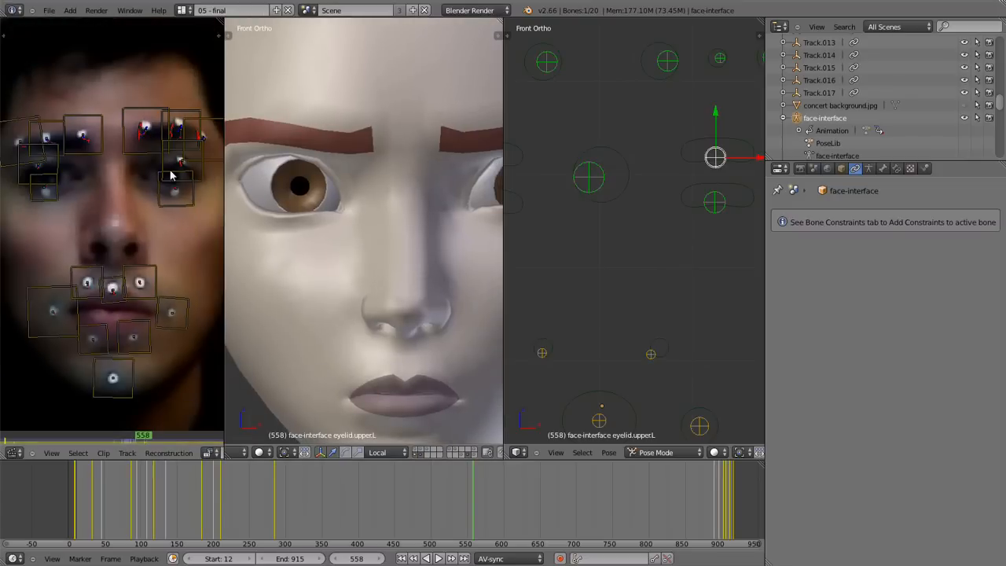
scroll(307, 186, "down", 3)
scroll(346, 199, "up", 2)
middle_click_drag(366, 207, 286, 205, "shift")
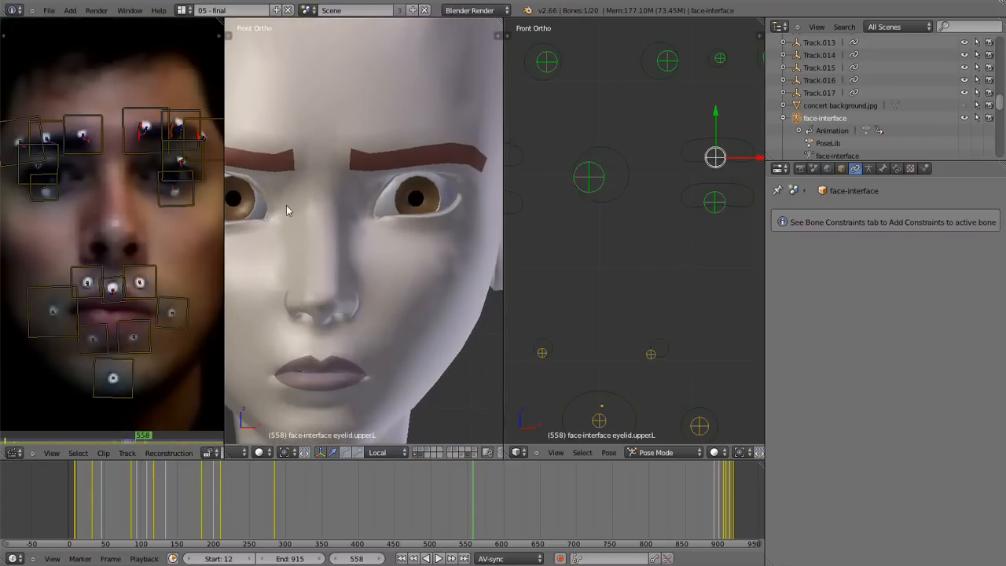
middle_click_drag(371, 200, 325, 202, "shift")
scroll(338, 204, "up", 2)
key("alt+a")
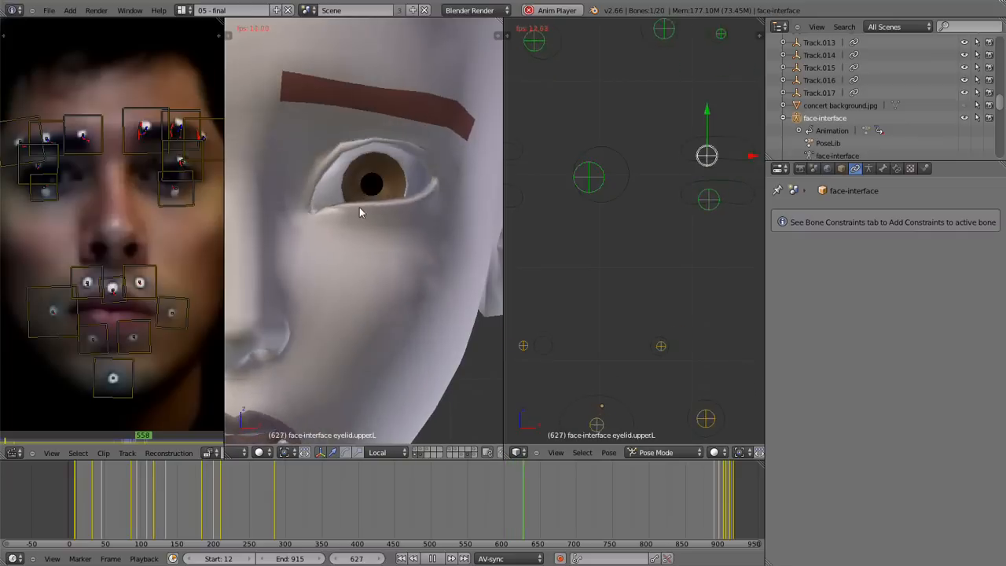
key("alt+a")
Return to Object Mode, select the eyelid.lower.L control object, and inspect its transform, multiplier and sensitivity properties.
key("ctrl+Tab")
right_click(692, 211)
key("n")
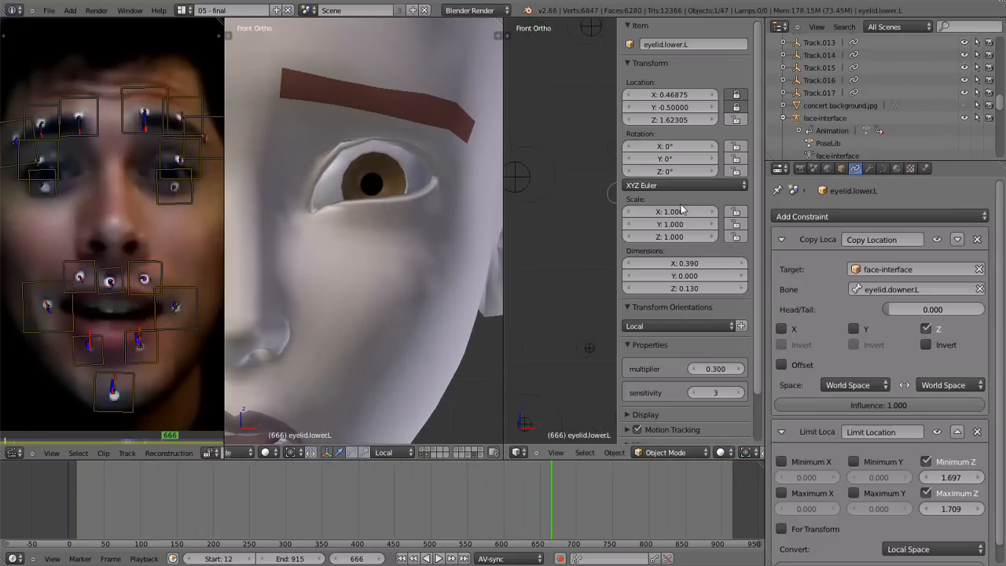
scroll(700, 326, "down", 2)
key("n")
Reselect the face-interface bone eyelid.upper.L and play the animation to watch the left eyelids follow the bones.
scroll(699, 239, "up", 1)
scroll(700, 239, "down", 3)
middle_click_drag(656, 267, 645, 144, "shift")
scroll(649, 165, "up", 2)
middle_click_drag(655, 211, 666, 401, "shift")
scroll(676, 361, "up", 2)
middle_click_drag(697, 326, 623, 330, "shift")
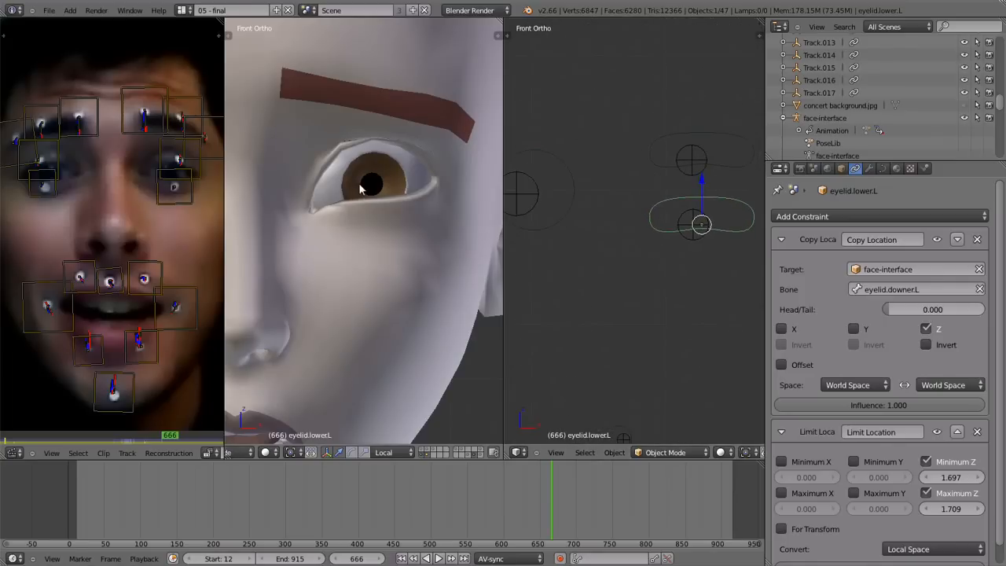
scroll(359, 187, "down", 1)
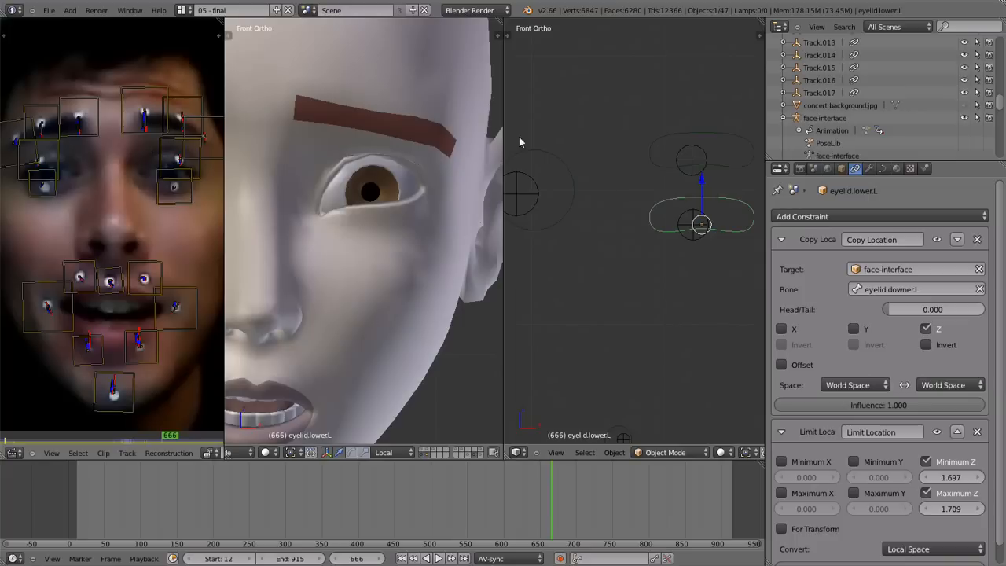
right_click(687, 171)
key("alt+a")
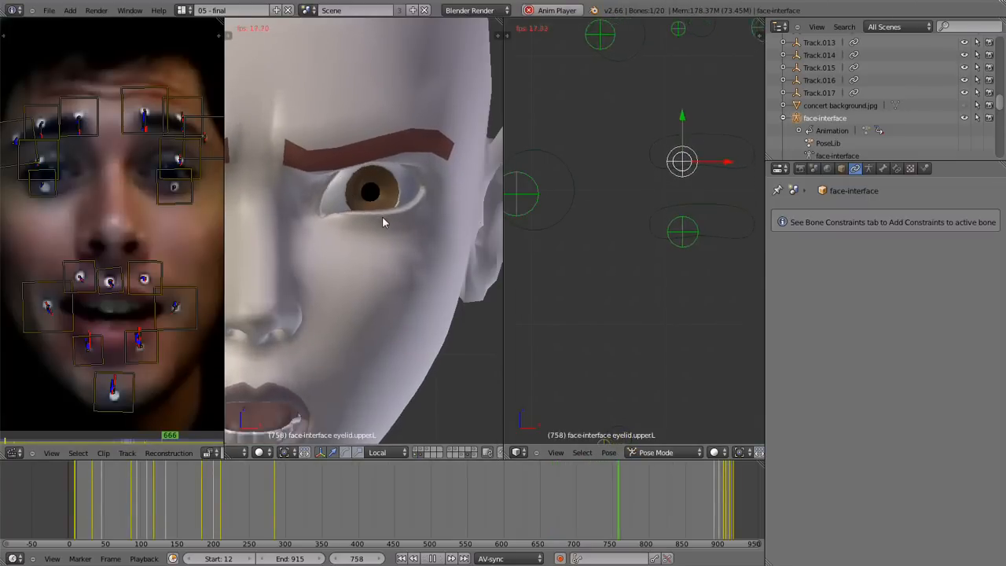
Stop the animation at frame 760, frame the whole head and the face interface, and select all face-interface bones.
key("alt+a")
scroll(366, 261, "down", 4)
scroll(365, 264, "up", 2)
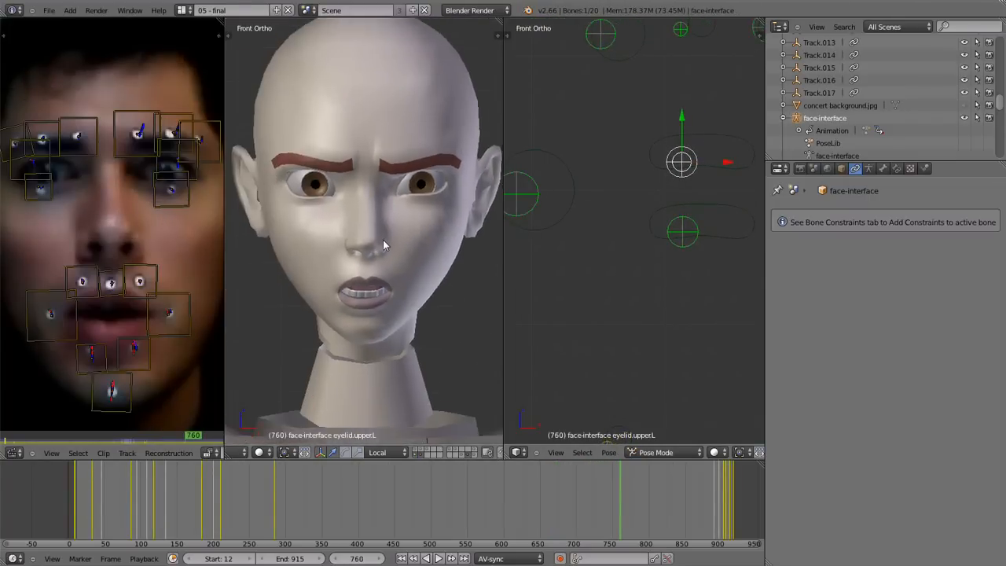
scroll(378, 241, "up", 1)
scroll(376, 256, "up", 1)
middle_click_drag(373, 266, 372, 280, "shift")
scroll(673, 241, "down", 4)
middle_click_drag(604, 274, 665, 234, "shift")
key("a")
key("a")
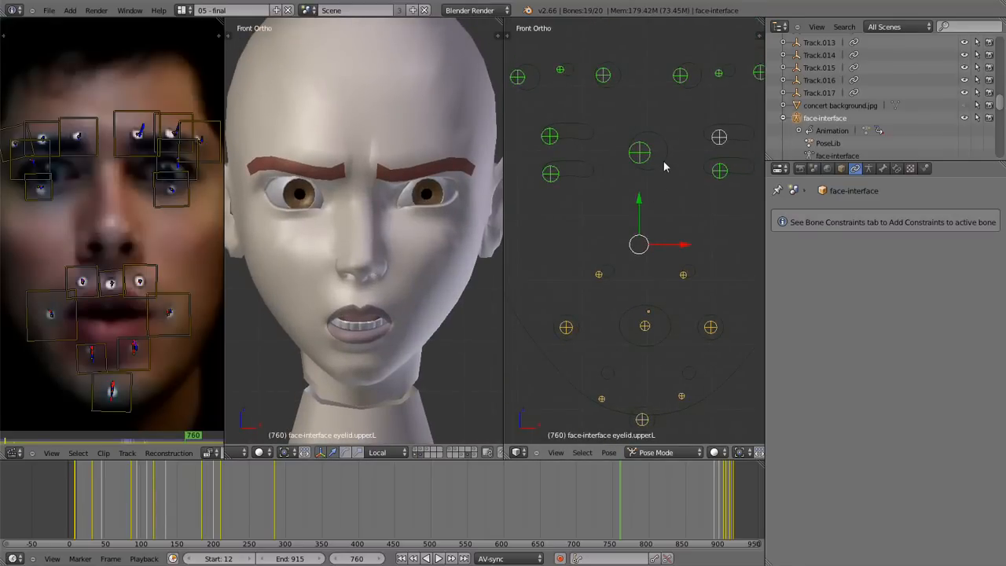
Select the upper eyelid bones on both sides of the face interface and review the full bone layout beside the character's head.
middle_click_drag(655, 170, 628, 178, "shift")
right_click(692, 144)
right_click(525, 144, "shift")
middle_click_drag(643, 187, 644, 164, "shift")
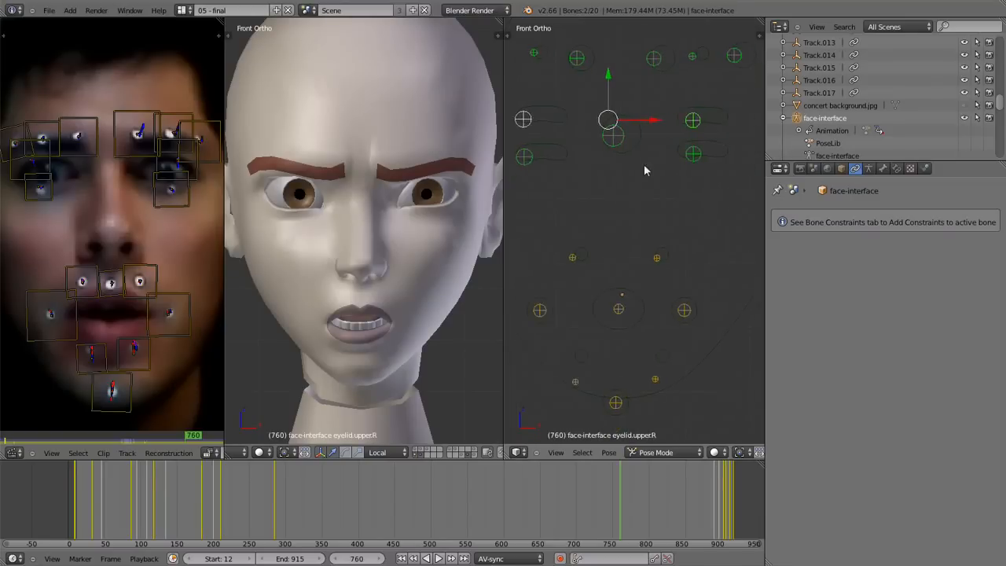
middle_click_drag(637, 202, 649, 183, "shift")
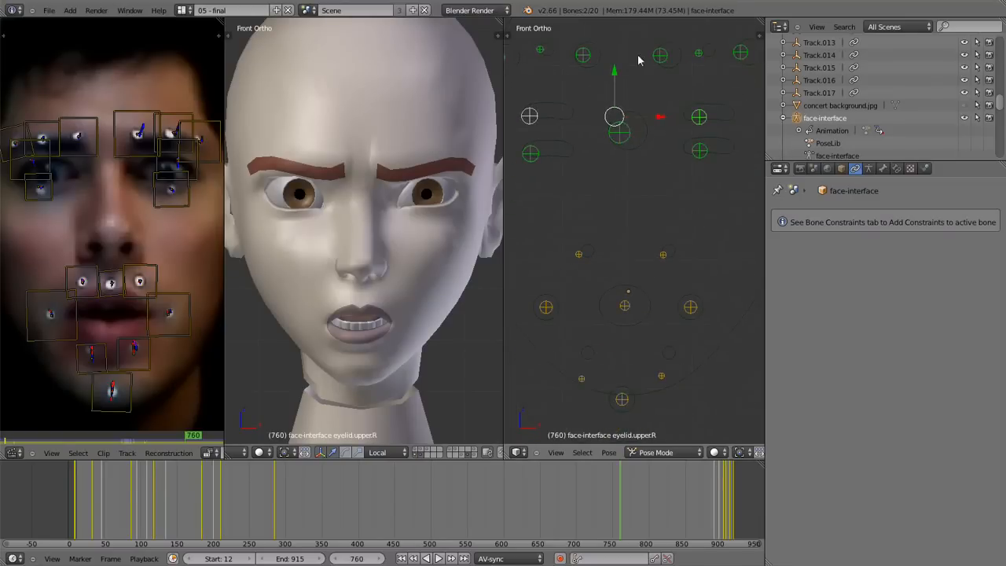
scroll(625, 272, "down", 1)
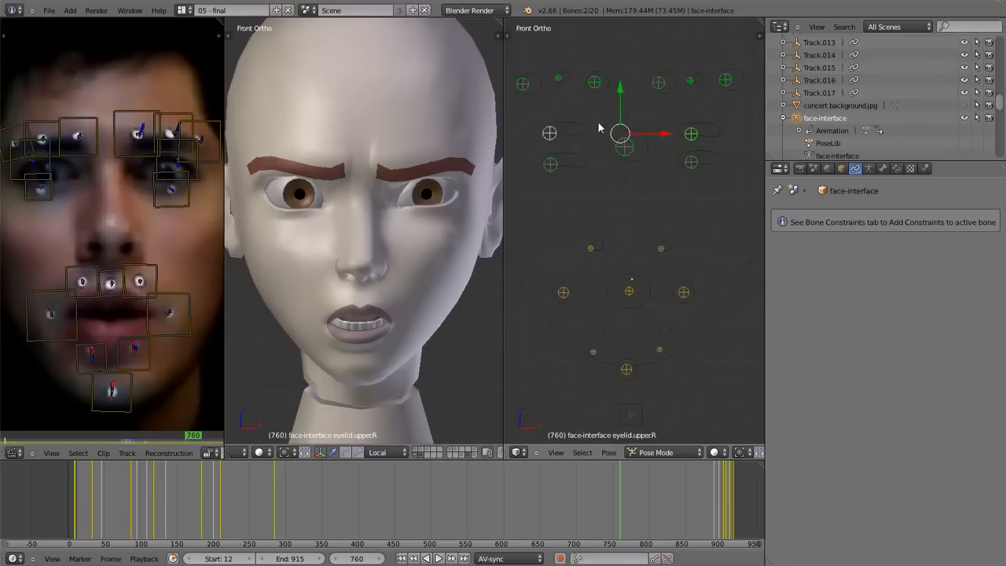
middle_click_drag(647, 203, 643, 218, "shift")
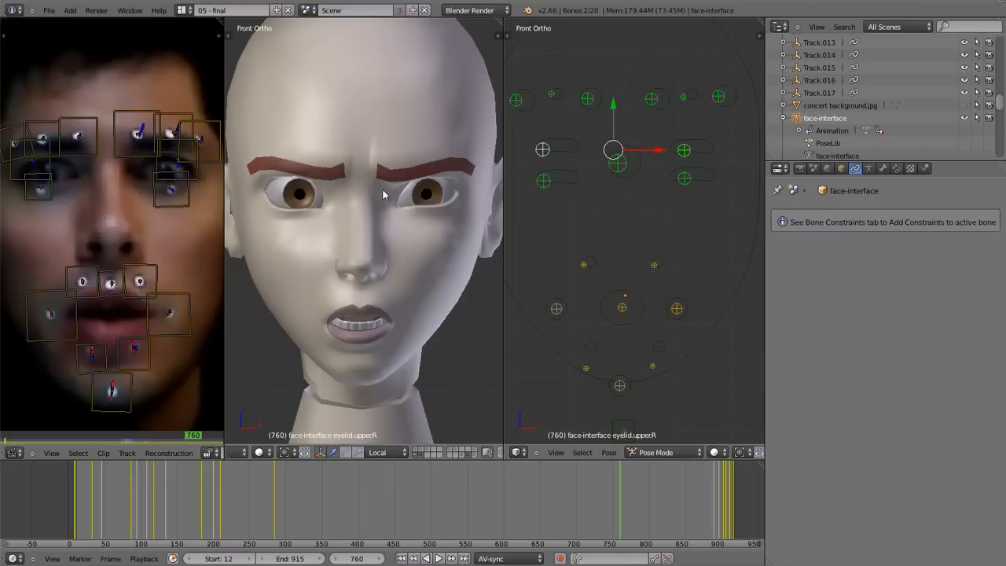
scroll(656, 236, "up", 2)
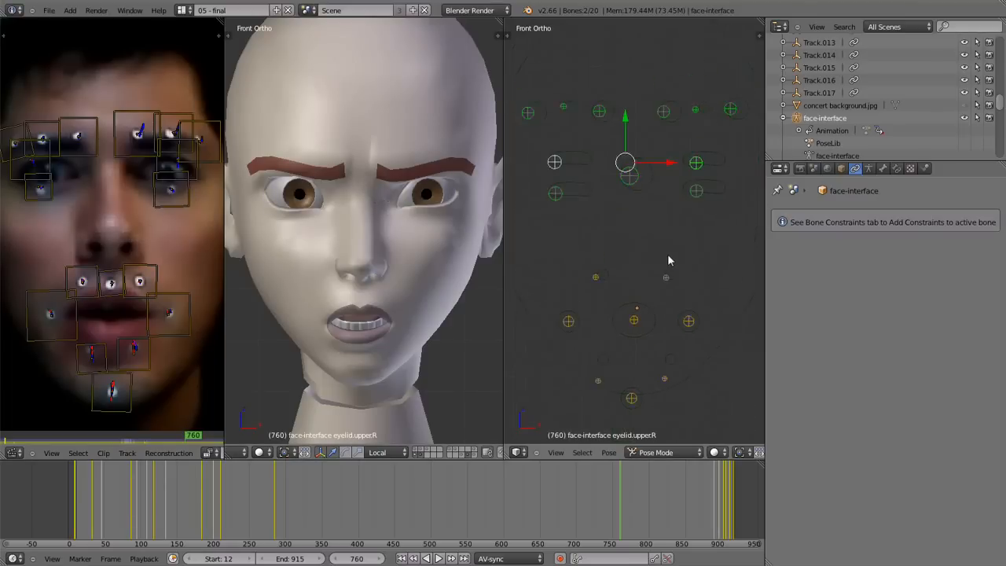
scroll(657, 241, "down", 2)
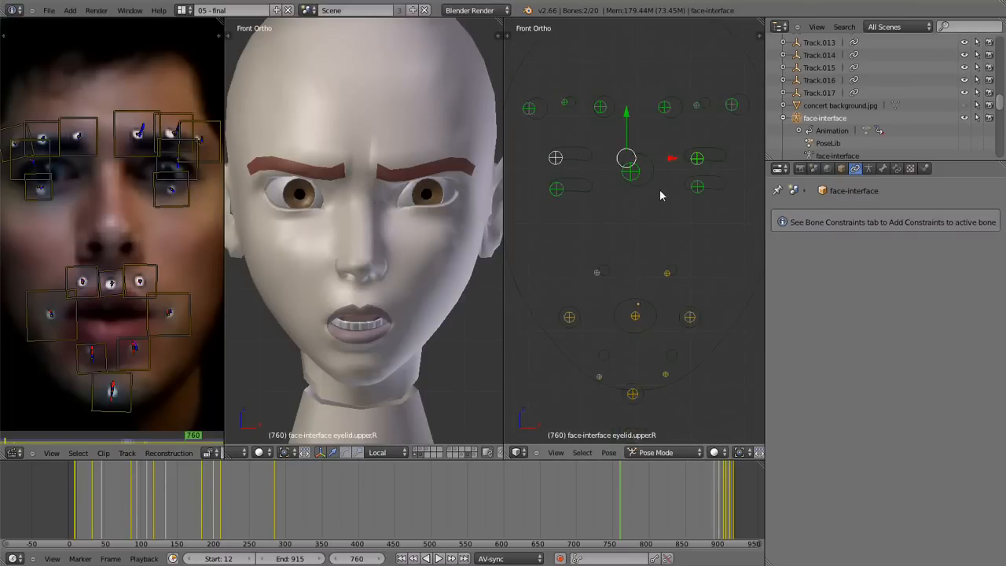
key("a")
key("a")
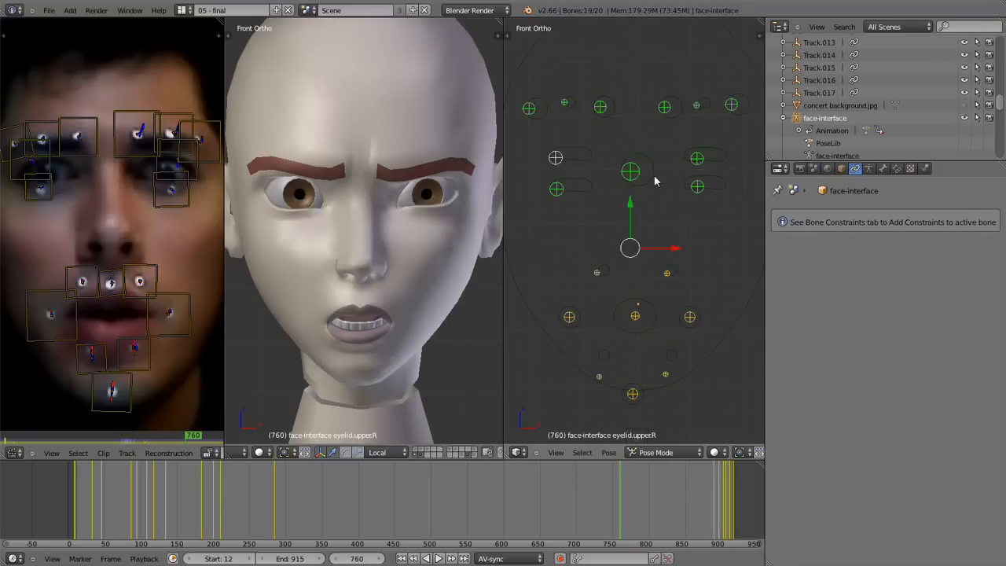
key("space")
type("bak")
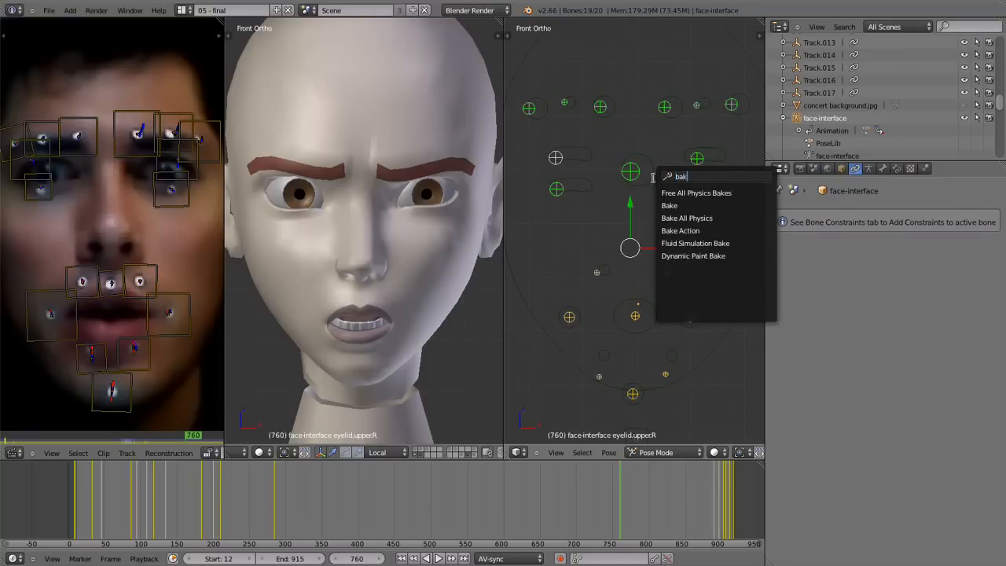
left_click(709, 230)
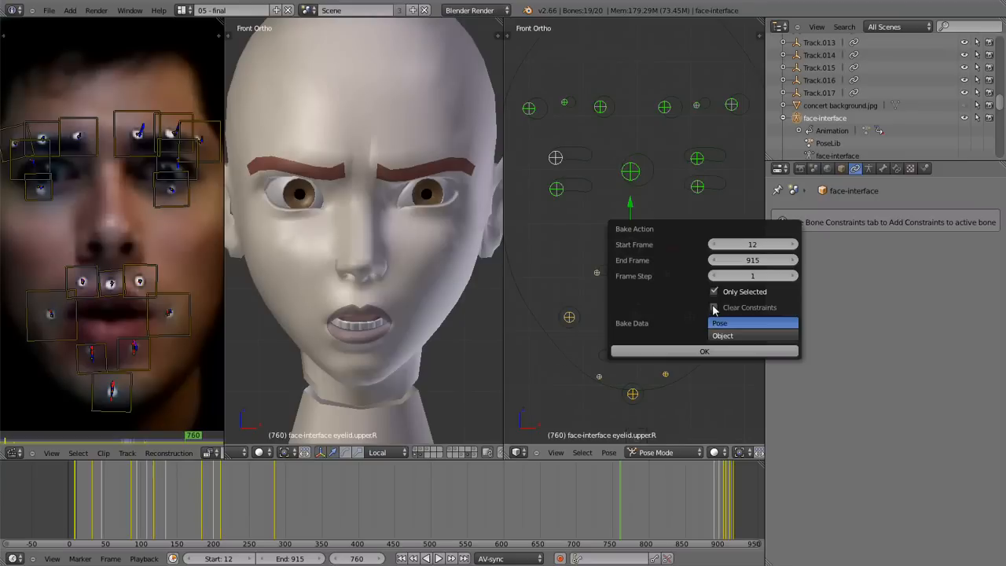
key("Escape")
middle_click_drag(634, 198, 674, 206)
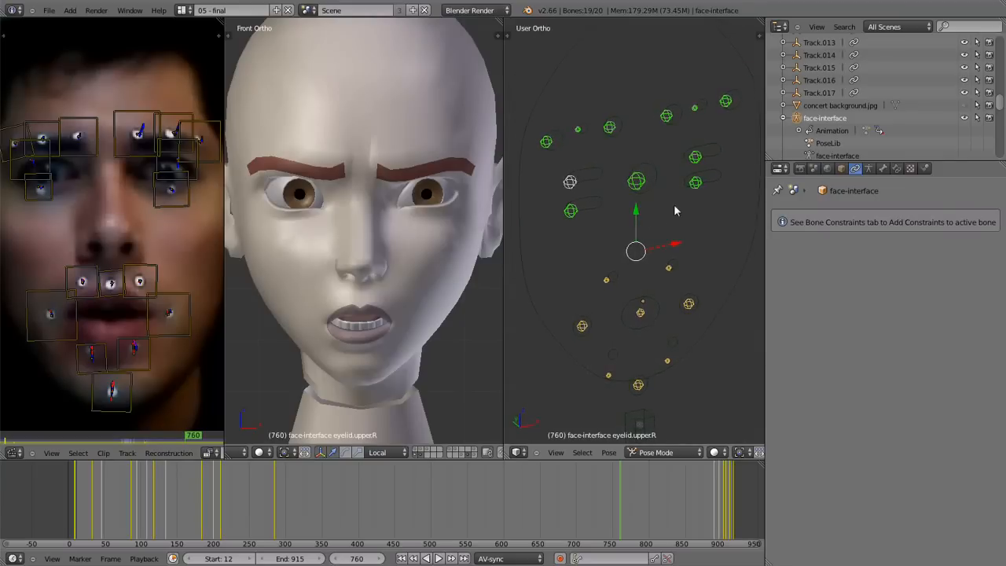
middle_click_drag(555, 233, 661, 232)
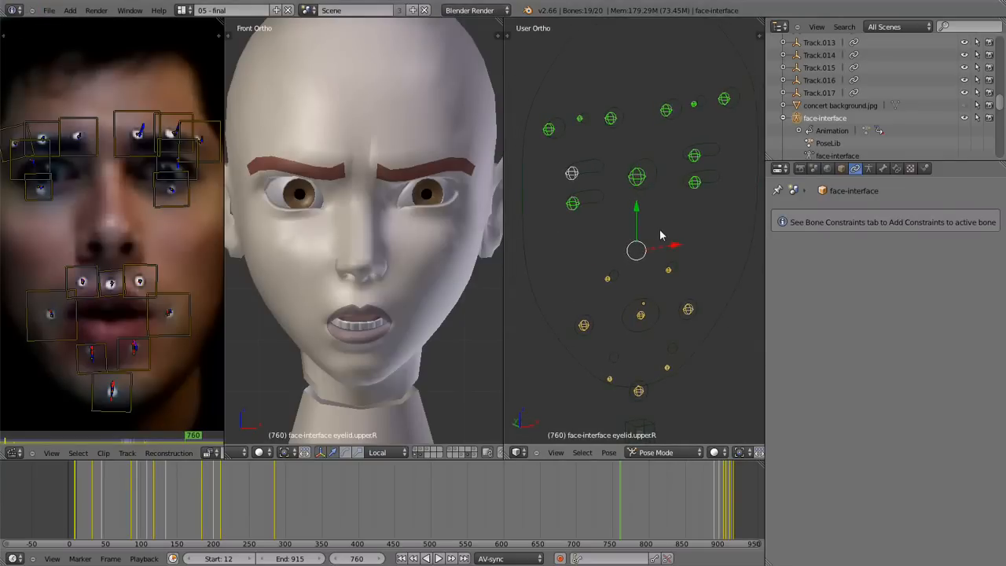
key("space")
key("Return")
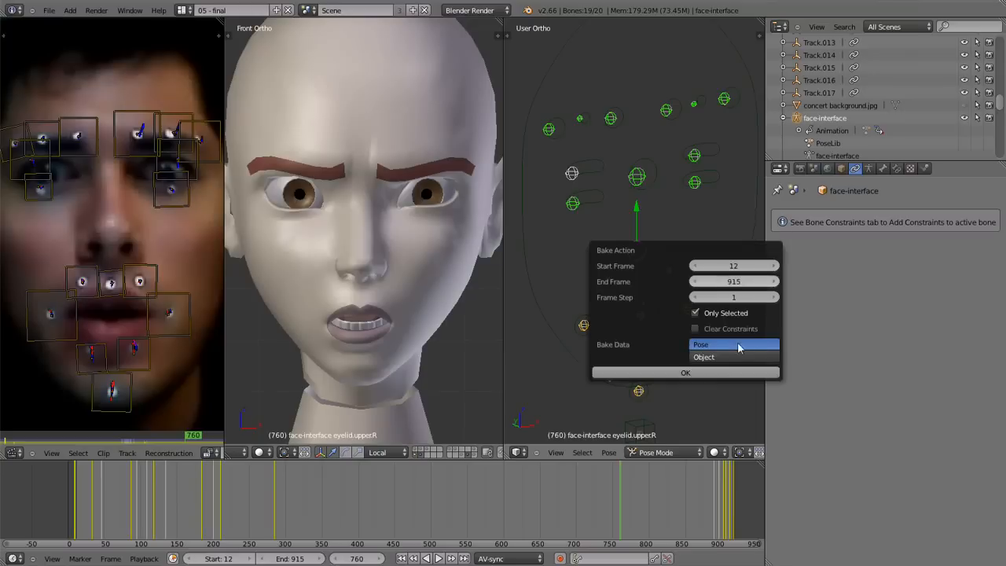
left_click(695, 330)
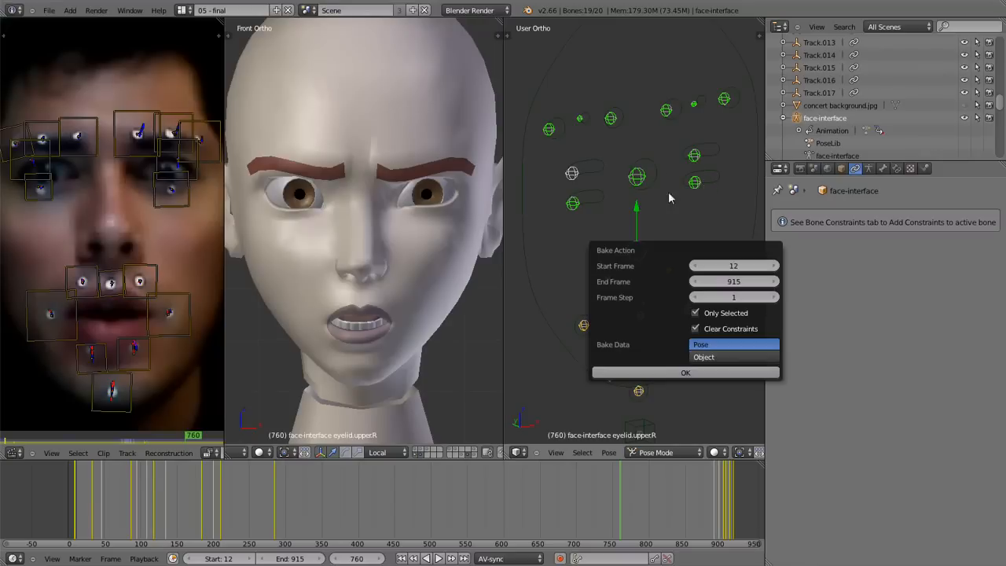
Select the eyelid.downer.L bone and inspect its ChildOf constraint while viewing the face interface from several angles.
right_click(695, 183)
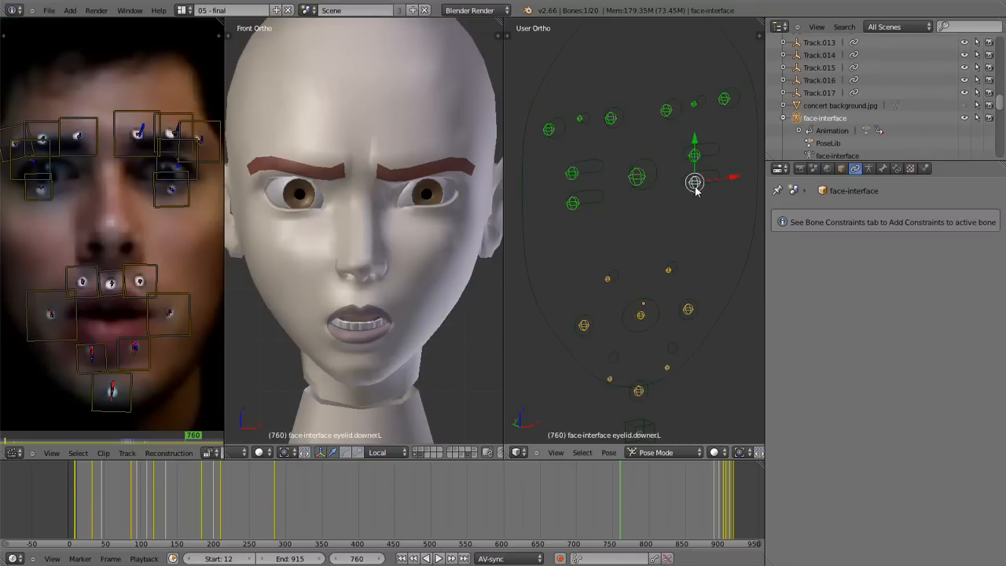
left_click(896, 169)
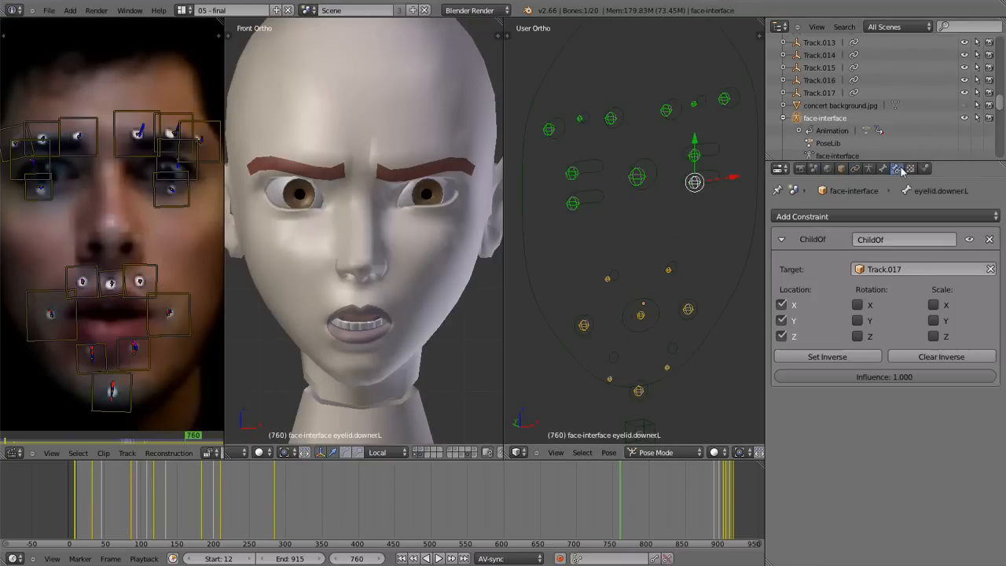
middle_click_drag(694, 192, 648, 199)
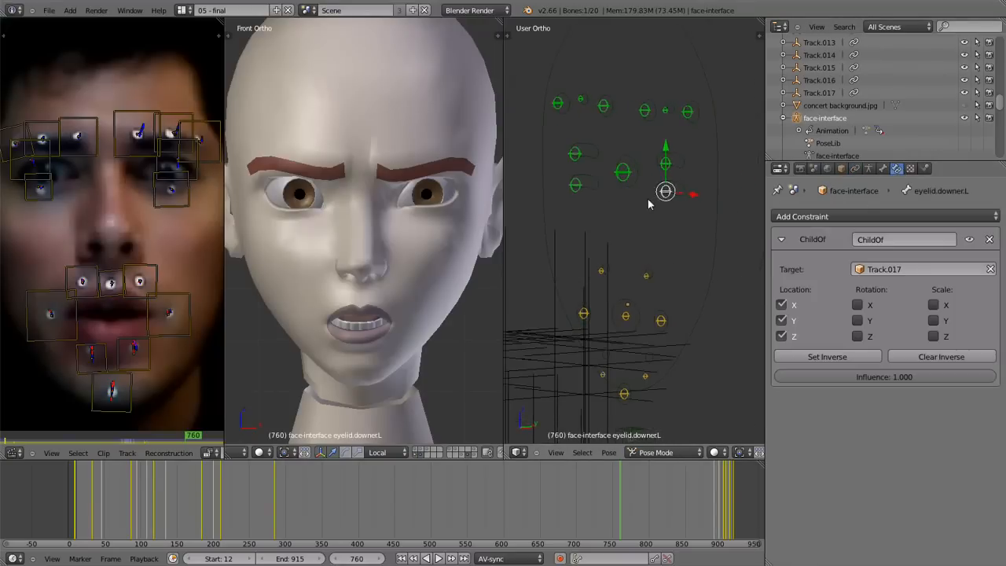
middle_click_drag(621, 279, 717, 279)
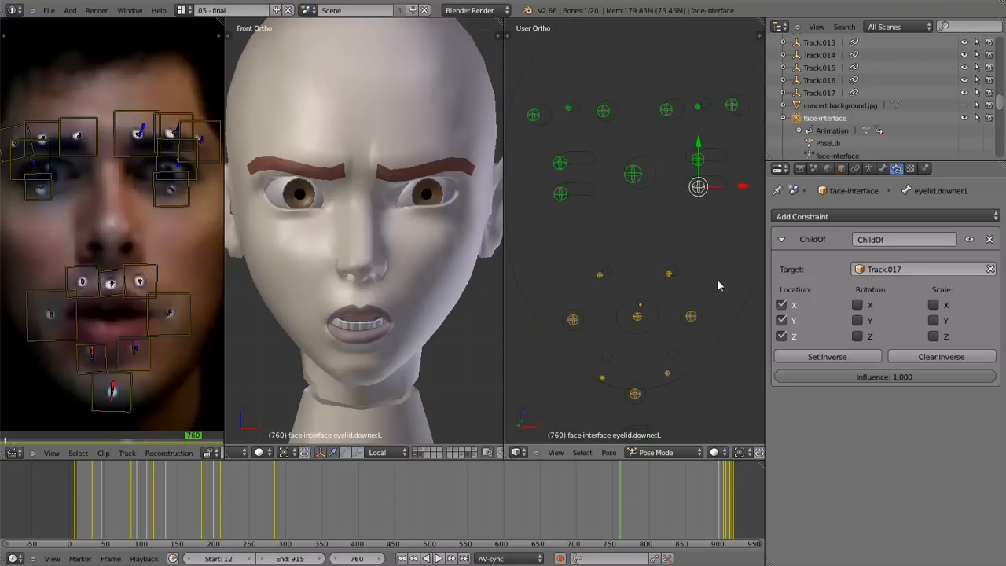
Select all face-interface bones in front view, open Bake Action for their pose data, and enable Clear Constraints.
key("KP_1")
scroll(662, 287, "up", 2)
scroll(634, 305, "down", 3)
middle_click_drag(635, 302, 660, 290, "shift")
scroll(644, 289, "up", 1)
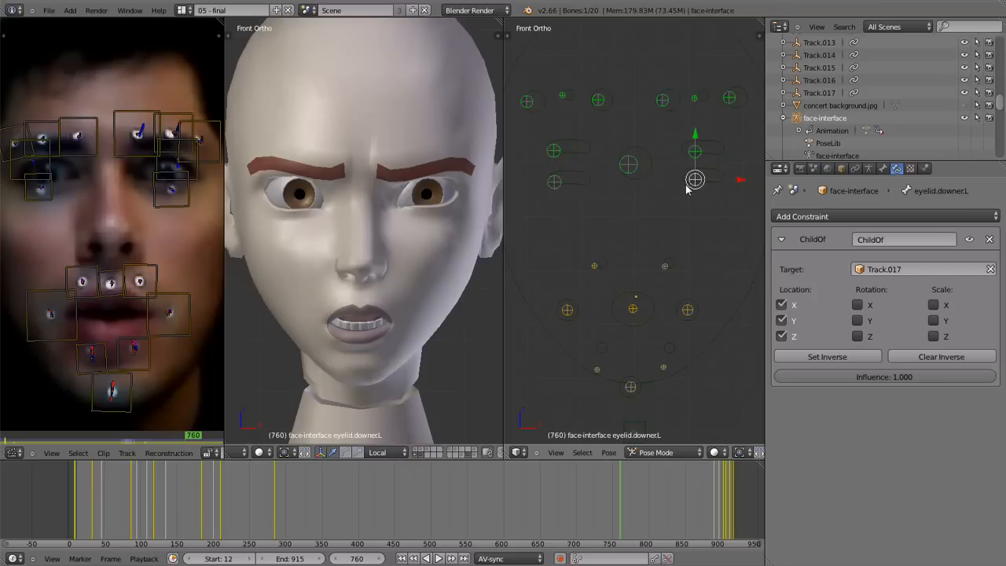
middle_click_drag(662, 186, 691, 203, "shift")
key("a")
key("a")
key("space")
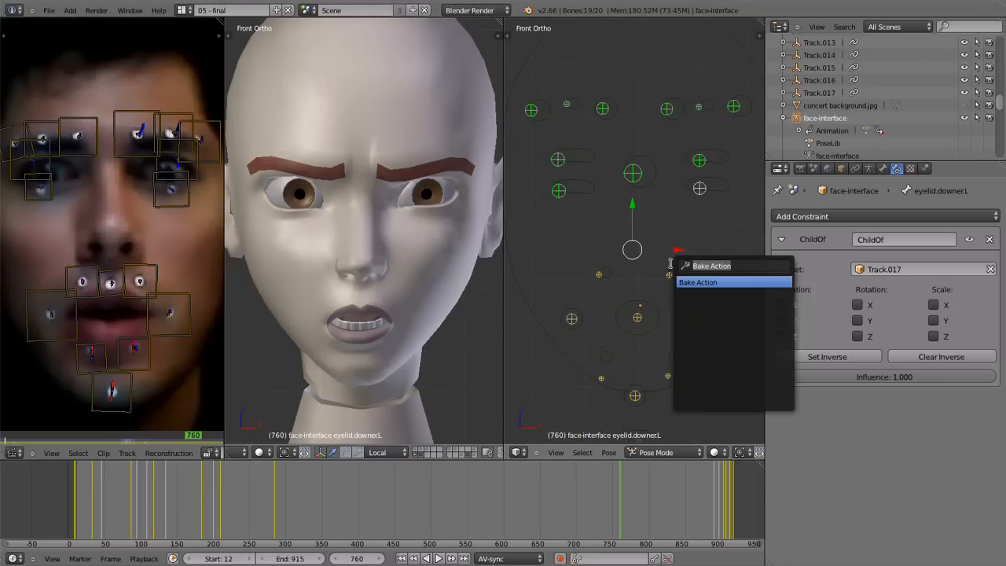
left_click(733, 282)
left_click(744, 361)
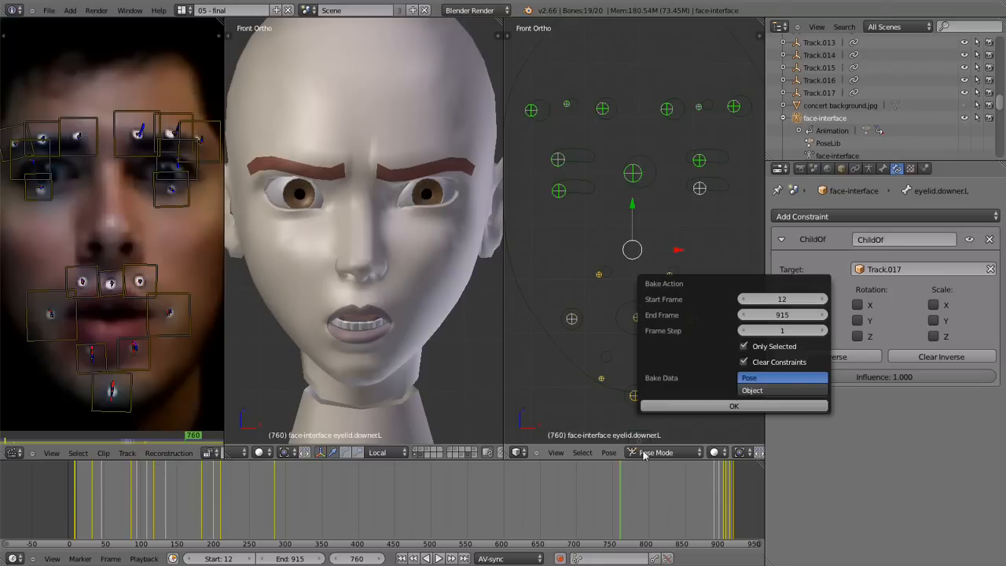
Switch to the other Blender window with the keyframed animation and widen its front view of the face-interface bones.
key("super")
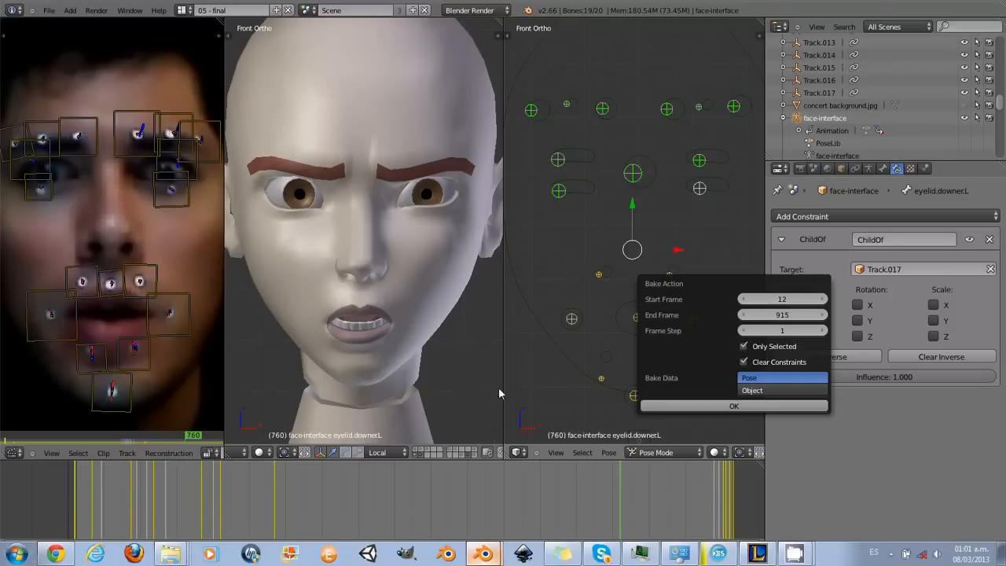
key("alt+Tab")
key("alt+Tab")
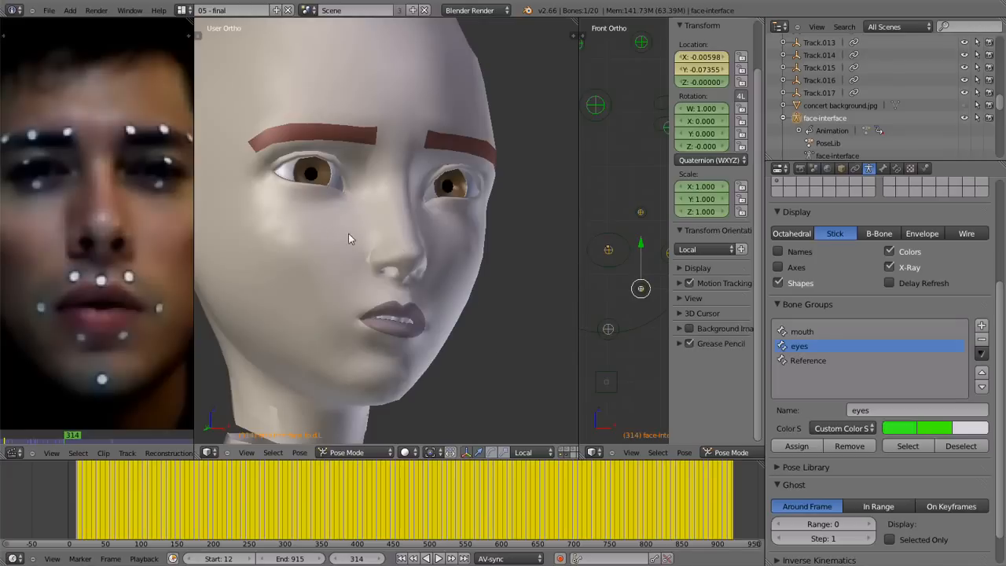
scroll(437, 320, "down", 3)
scroll(436, 320, "up", 3)
left_click_drag(582, 285, 471, 299)
middle_click_drag(589, 253, 591, 228, "shift")
scroll(591, 228, "up", 2)
Check the smile bones, and select the eyelid.upper.R and eyelid.upper.L bones together.
right_click(633, 221)
middle_click_drag(569, 319, 595, 301, "shift")
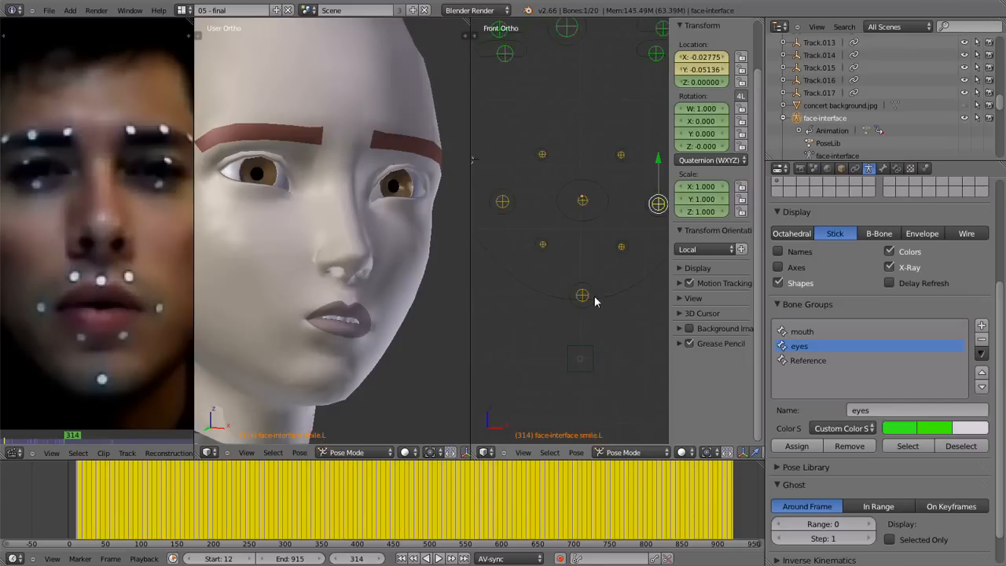
right_click(506, 203)
middle_click_drag(516, 296, 548, 431, "shift")
right_click(540, 161)
middle_click_drag(545, 206, 483, 297, "shift")
right_click(628, 253, "shift")
middle_click_drag(576, 303, 605, 236, "shift")
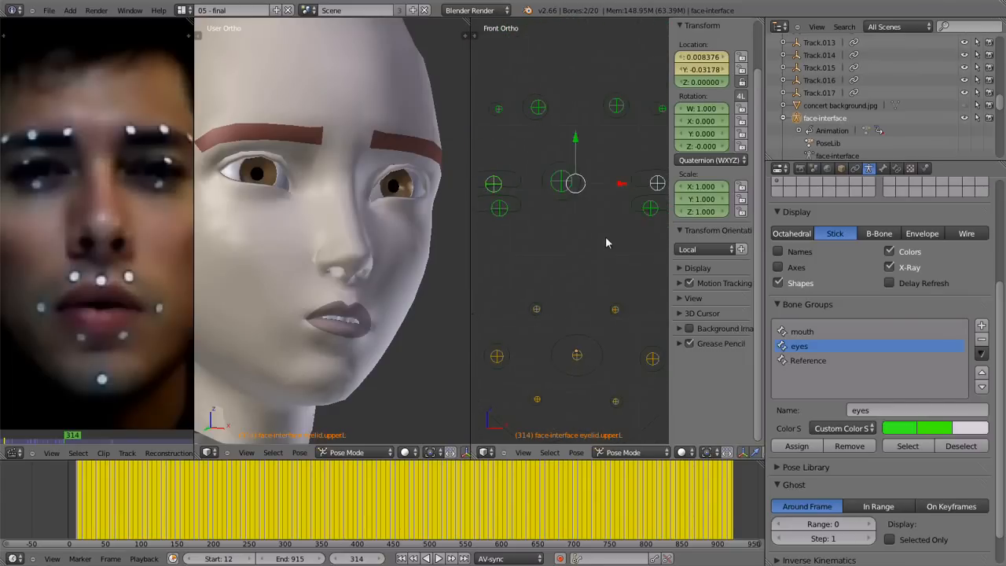
Change to the 02 - filtering screen layout and widen the front bone view next to the upper eyelids' F-curves.
key("ctrl+Left")
key("ctrl+Left")
key("ctrl+Left")
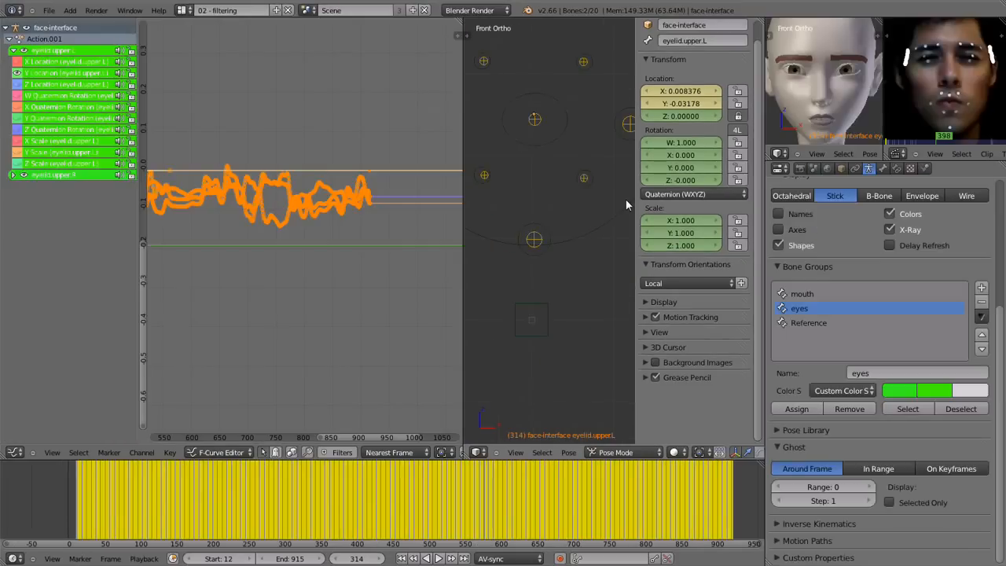
middle_click_drag(550, 203, 593, 475, "shift")
scroll(562, 357, "down", 1)
scroll(561, 322, "down", 1, "ctrl")
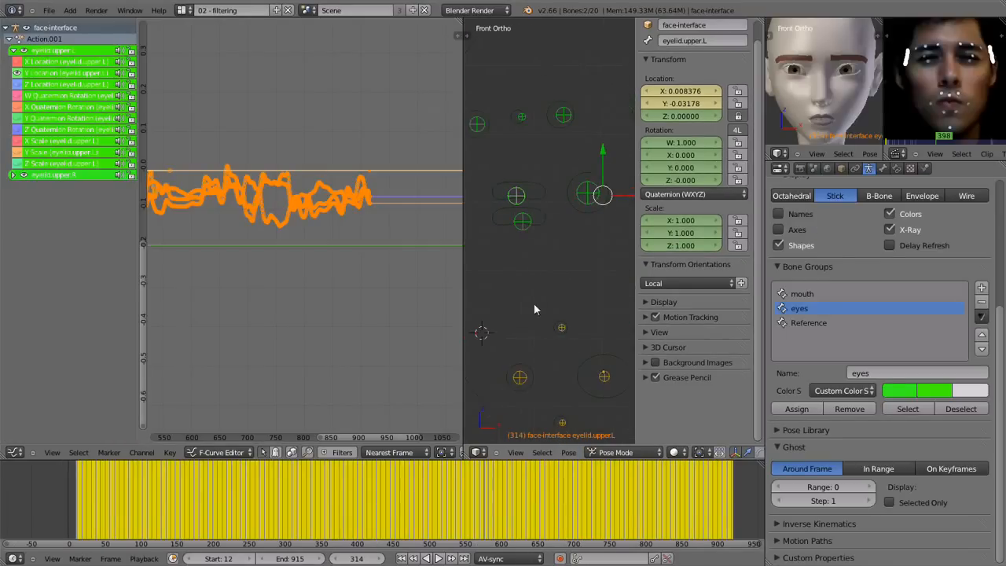
middle_click_drag(264, 224, 295, 258)
scroll(295, 254, "down", 1)
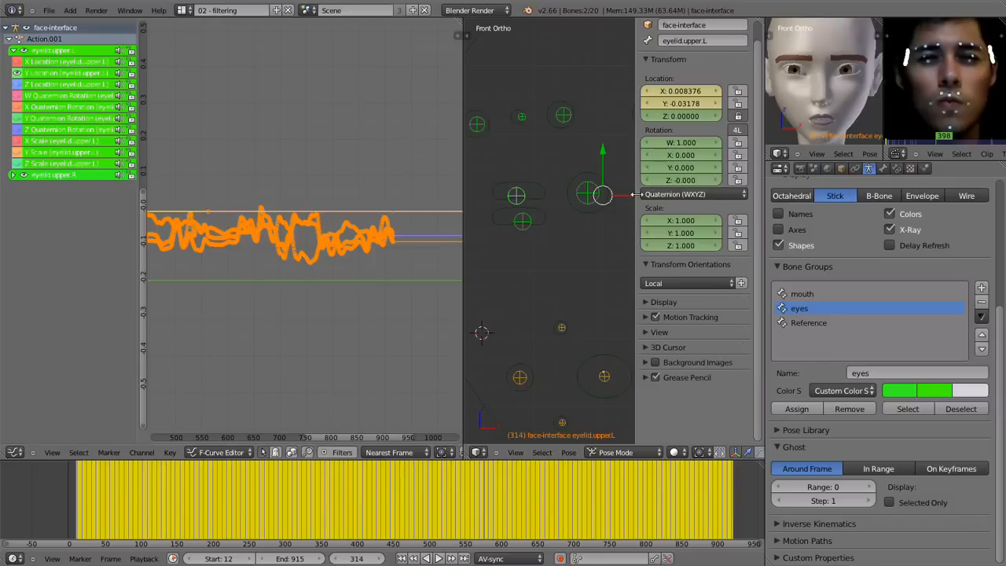
middle_click_drag(523, 227, 501, 219, "shift")
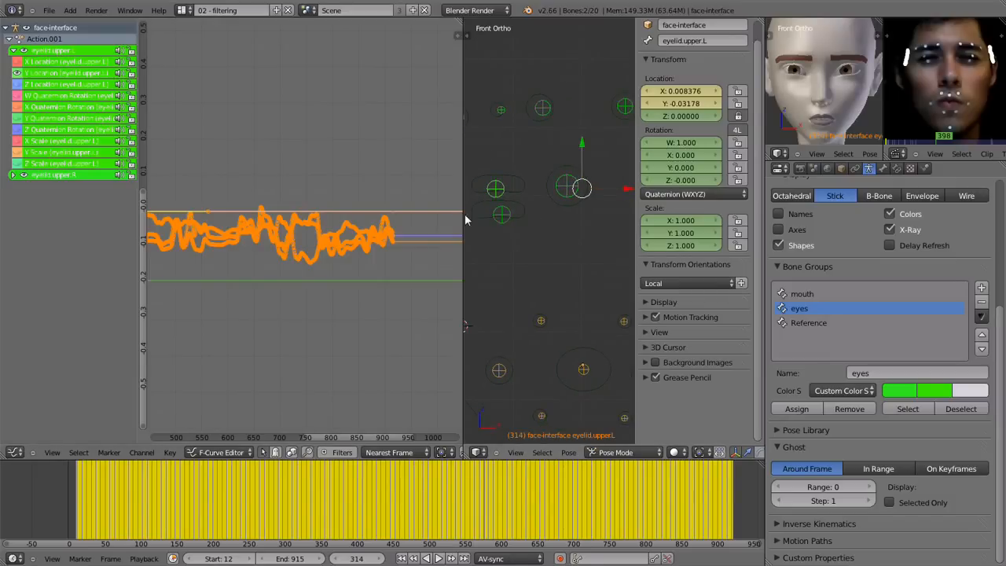
left_click_drag(464, 219, 352, 227)
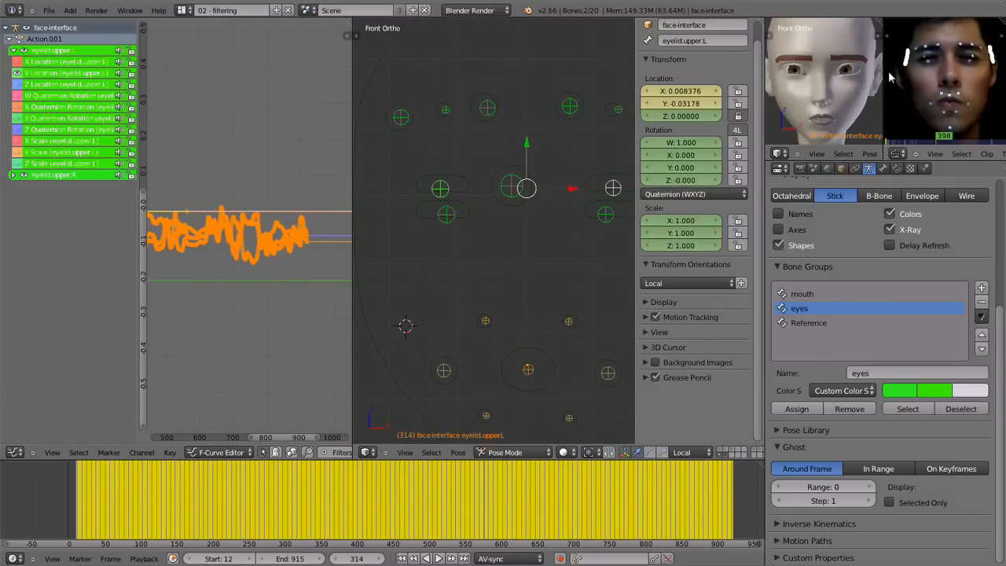
middle_click_drag(459, 240, 454, 226, "shift")
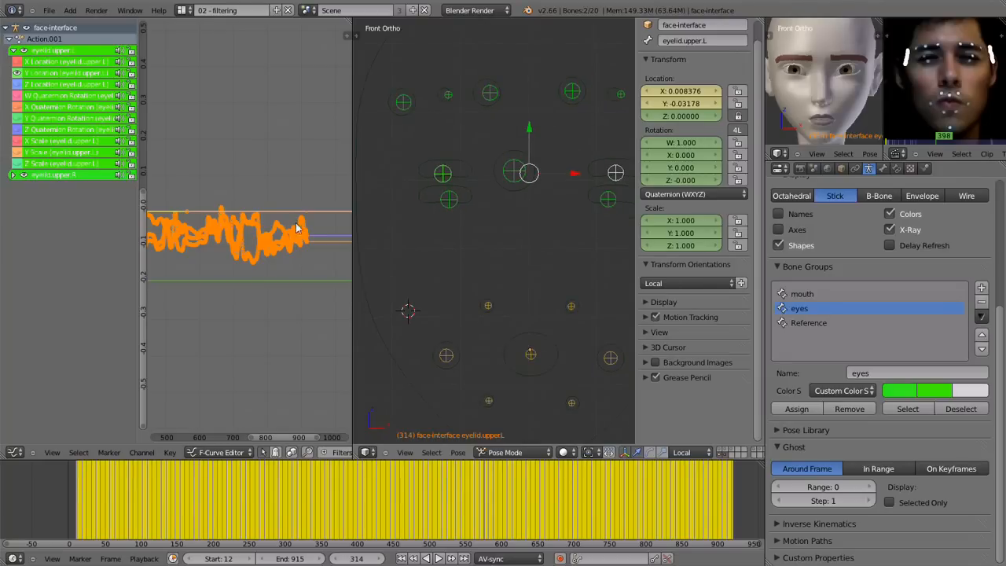
Play the animation up to frame 398 and reselect both upper eyelid bones.
key("alt+a")
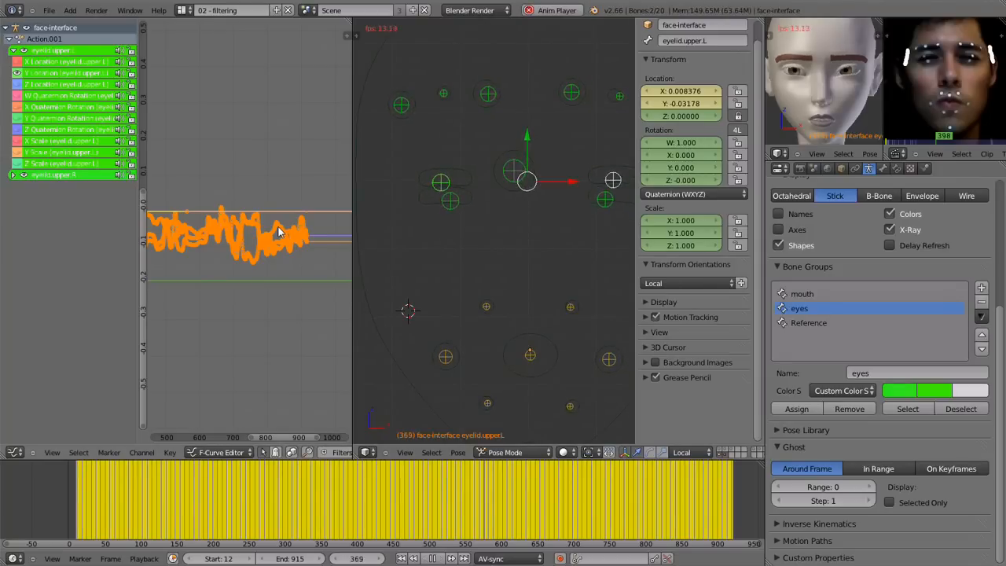
key("alt+a")
middle_click_drag(474, 223, 471, 233, "shift")
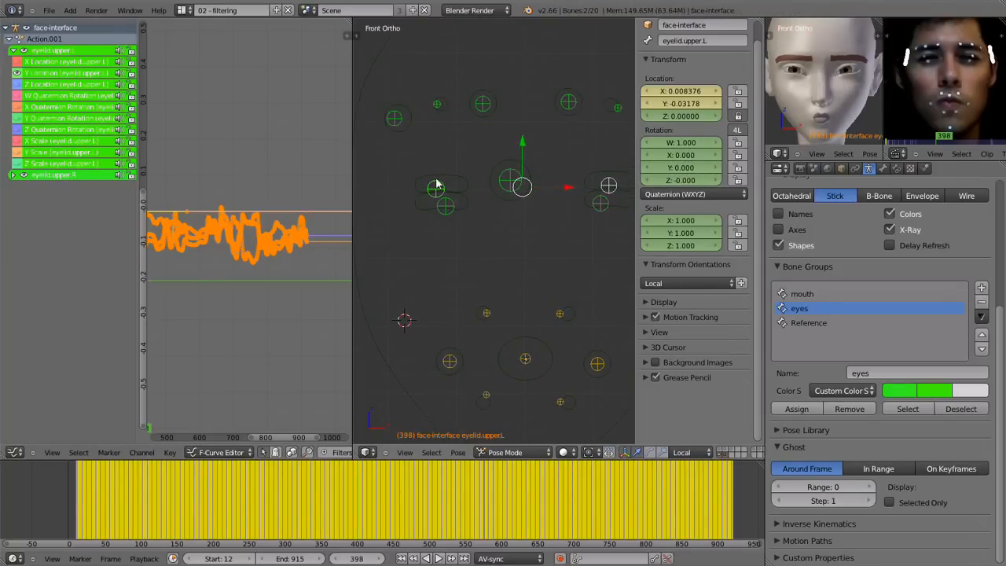
right_click(436, 184)
right_click(609, 191, "shift")
Examine the upper eyelid F-curves up close from frame 398 onward and select the Y Location channel of eyelid.upper.L.
scroll(218, 255, "up", 1)
middle_click_drag(218, 260, 270, 231)
scroll(270, 233, "down", 2)
key("a")
key("a")
scroll(246, 240, "up", 12)
middle_click_drag(245, 258, 260, 277)
key("a")
key("a")
scroll(260, 277, "up", 6)
left_click(35, 65)
left_click(36, 75)
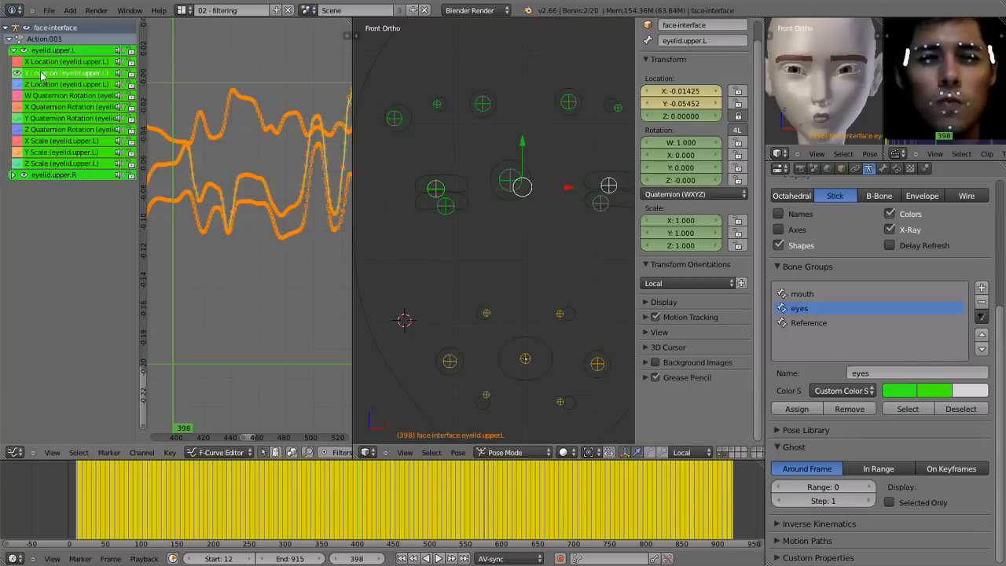
Expand the eyelid.upper.R channels and select all keyframes of both upper eyelid bones.
left_click(13, 175)
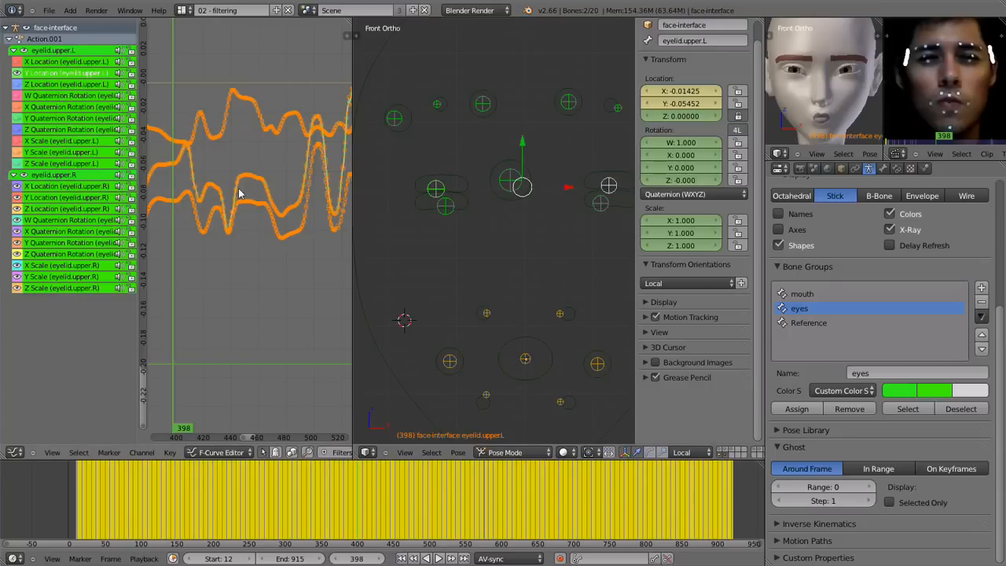
scroll(240, 194, "up", 1)
middle_click_drag(184, 194, 238, 305)
scroll(252, 218, "up", 5)
key("a")
key("a")
mouse_move(298, 311)
middle_mouse_down()
mouse_move(258, 226)
mouse_move(314, 315)
middle_mouse_up()
scroll(260, 228, "up", 1)
key("a")
key("a")
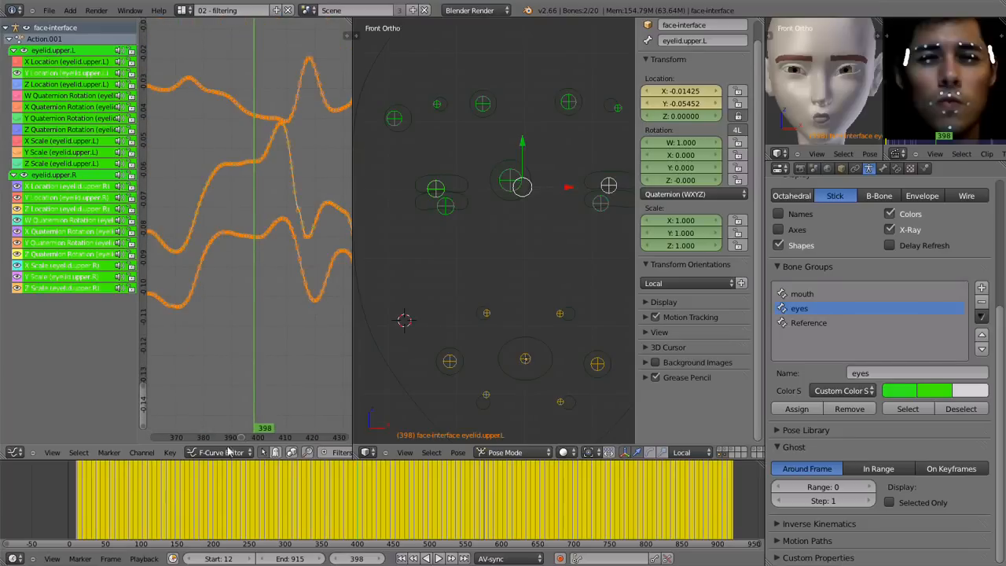
Apply Smooth Keys to the selected keyframes of the upper eyelid curves.
left_click(170, 452)
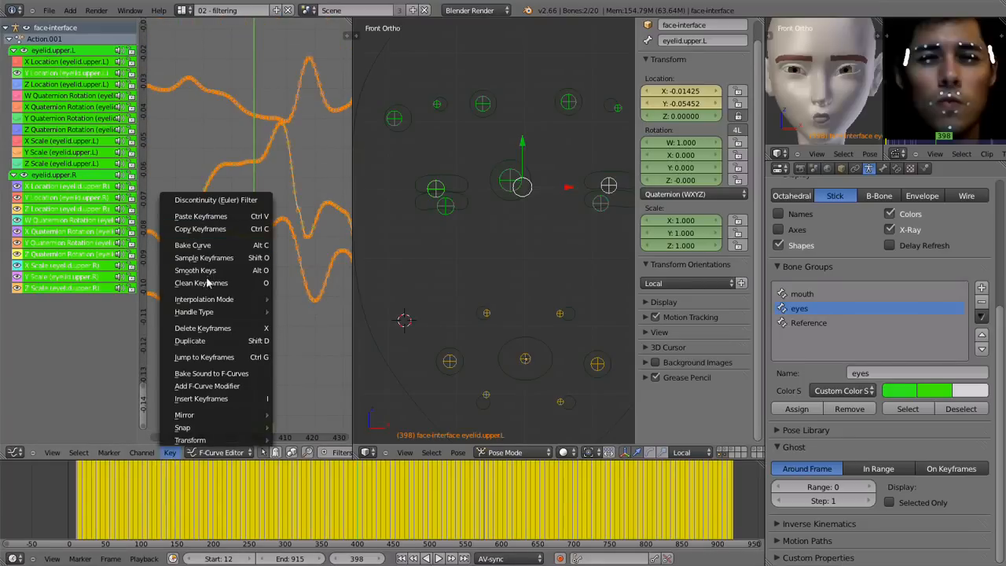
mouse_move(219, 314)
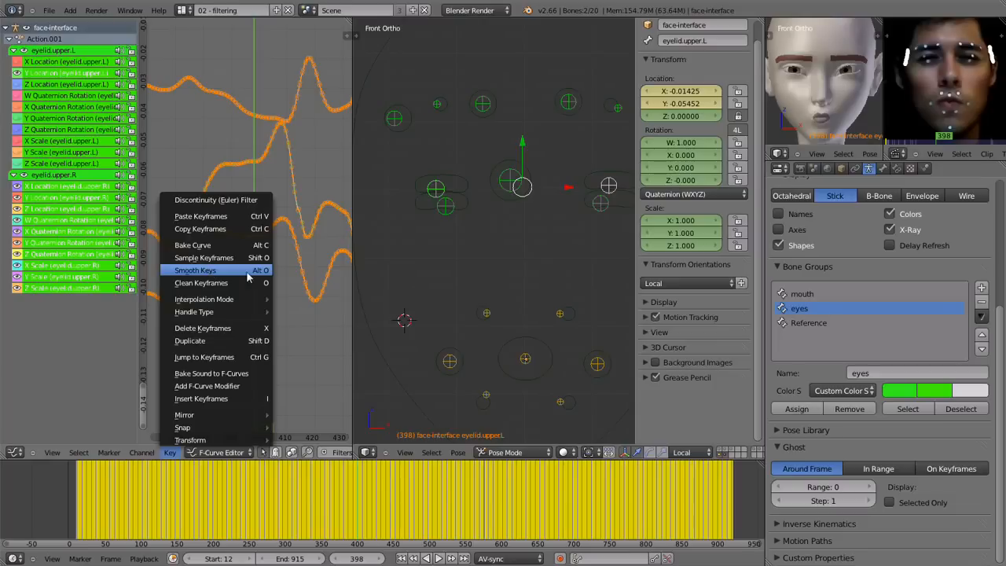
left_click(260, 271)
scroll(272, 271, "down", 8)
scroll(272, 273, "down", 3)
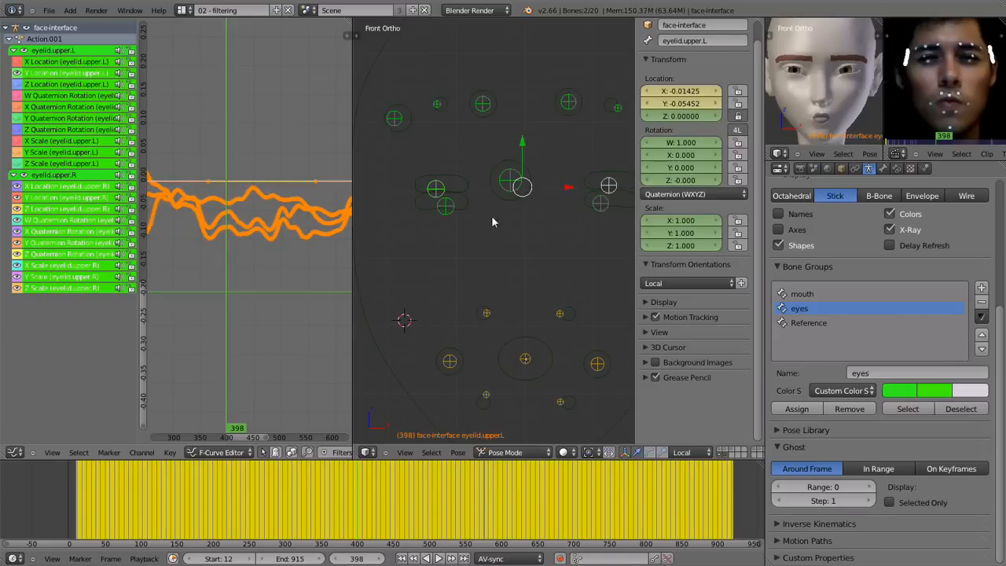
Play the animation up to frame 479 to check the smoothed upper eyelid motion.
mouse_move(471, 224)
middle_mouse_down("shift")
mouse_move(466, 186)
mouse_move(473, 221)
mouse_move(496, 210)
mouse_move(474, 207)
middle_mouse_up("shift")
key("alt+a")
key("alt+a")
key("alt+a")
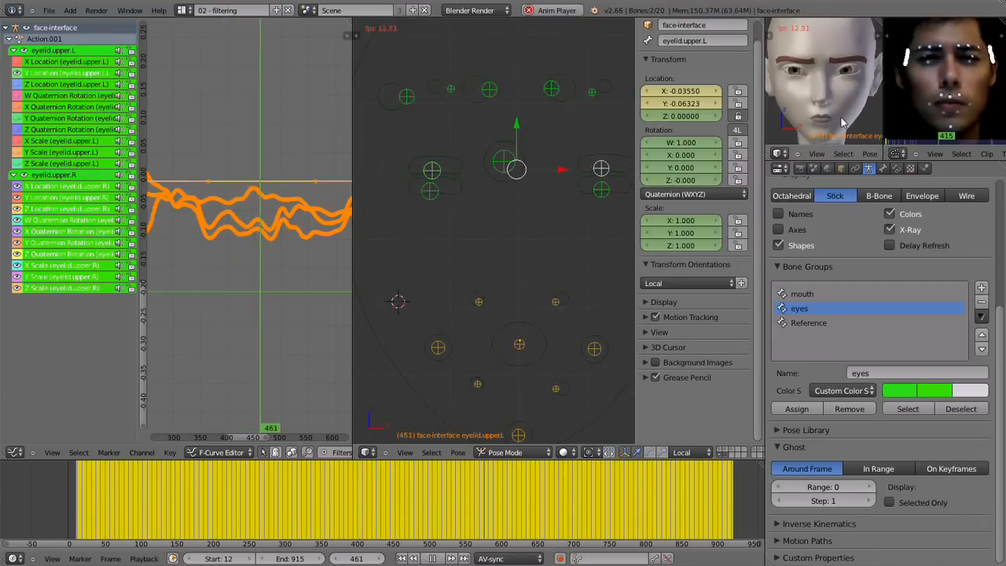
key("alt+a")
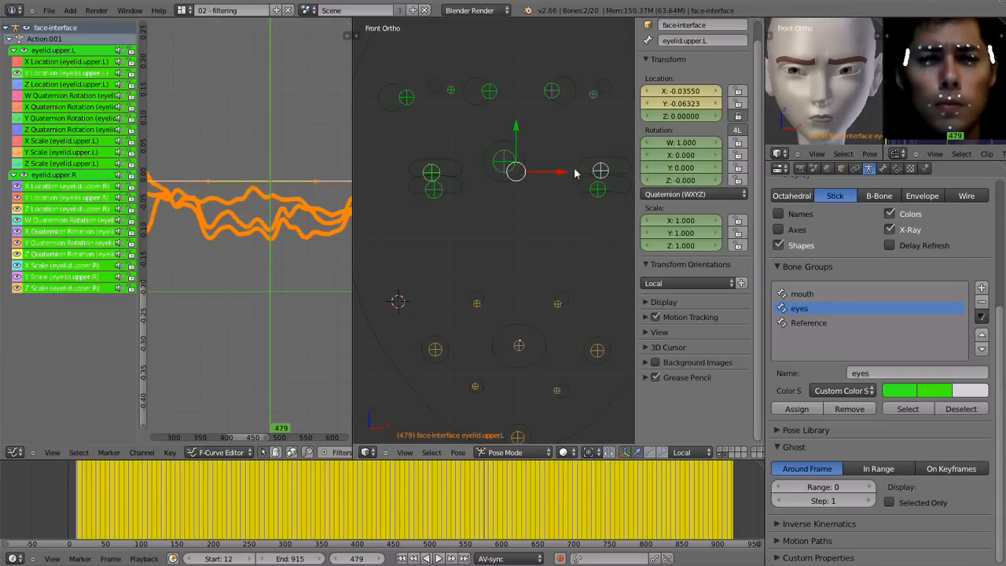
Change to the 04 - Animation screen layout and play the animation up to frame 784.
key("ctrl+Right")
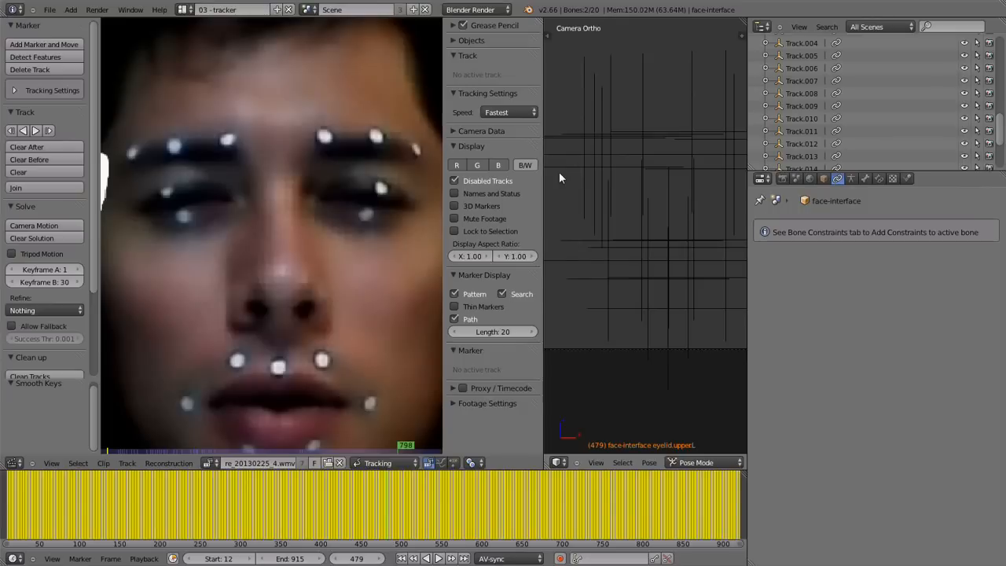
key("ctrl+Right")
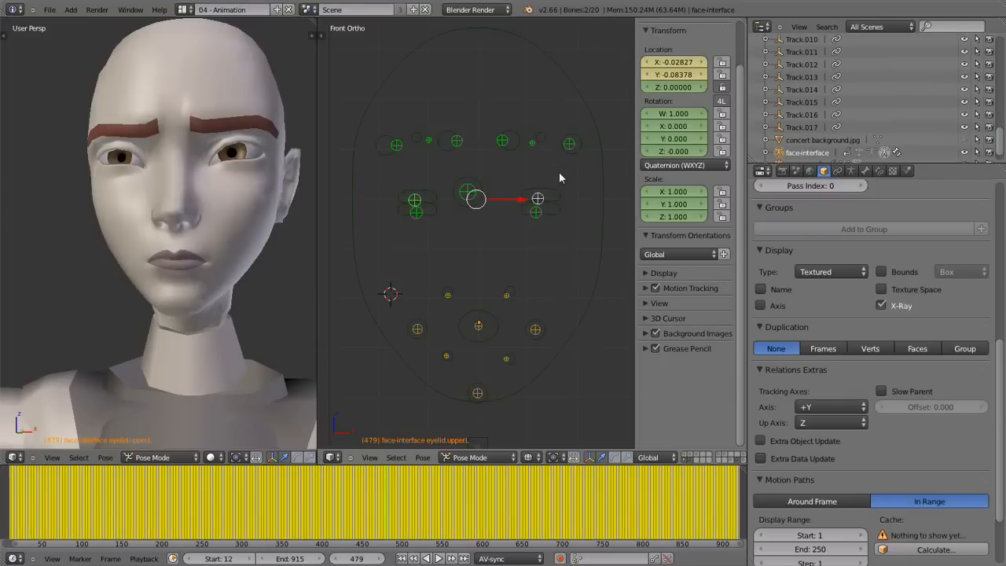
key("alt+a")
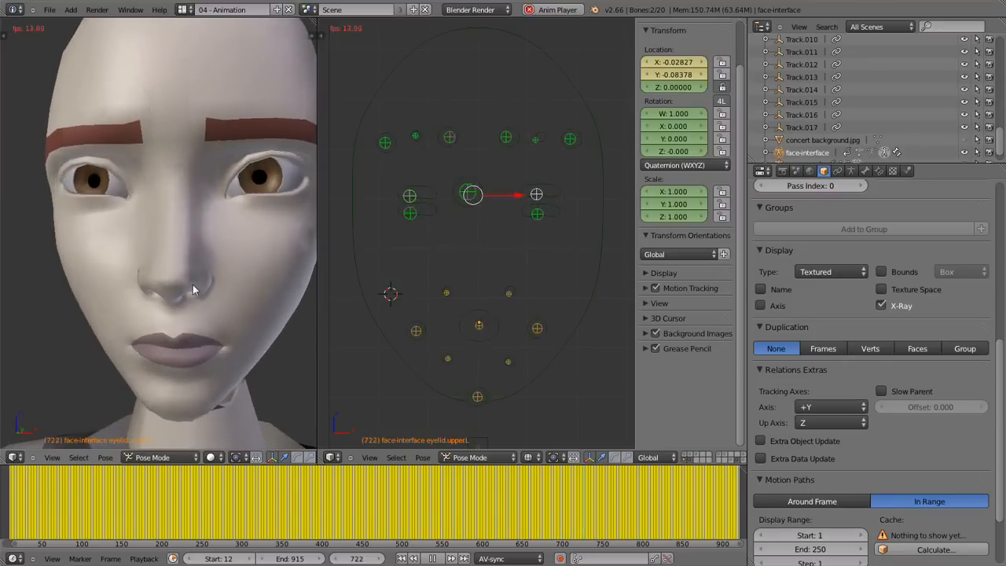
key("alt+a")
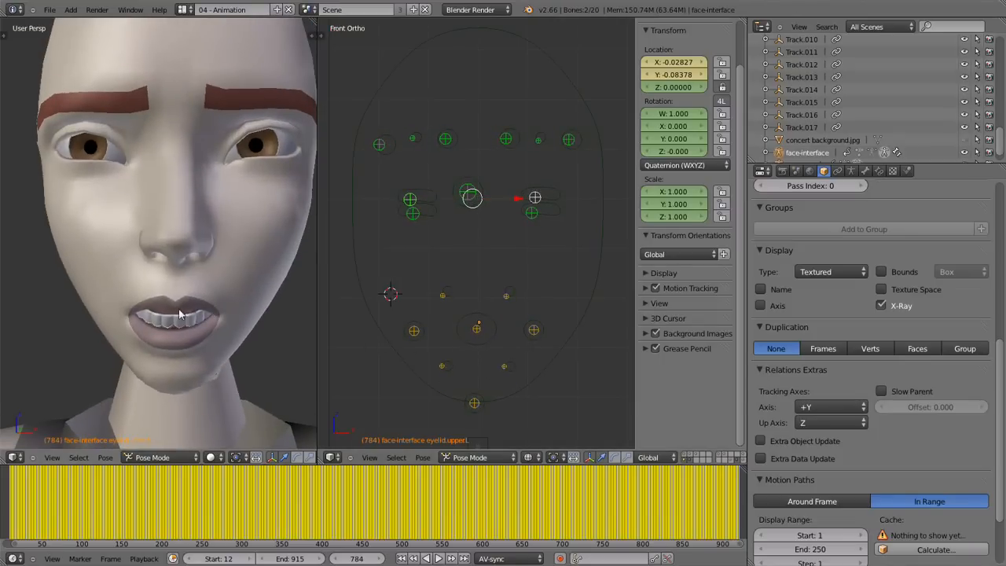
Check the bone constraints of the smile.L and lip.u.L bones, ending with smile.L selected.
scroll(508, 329, "up", 3)
middle_click_drag(508, 329, 507, 226, "shift")
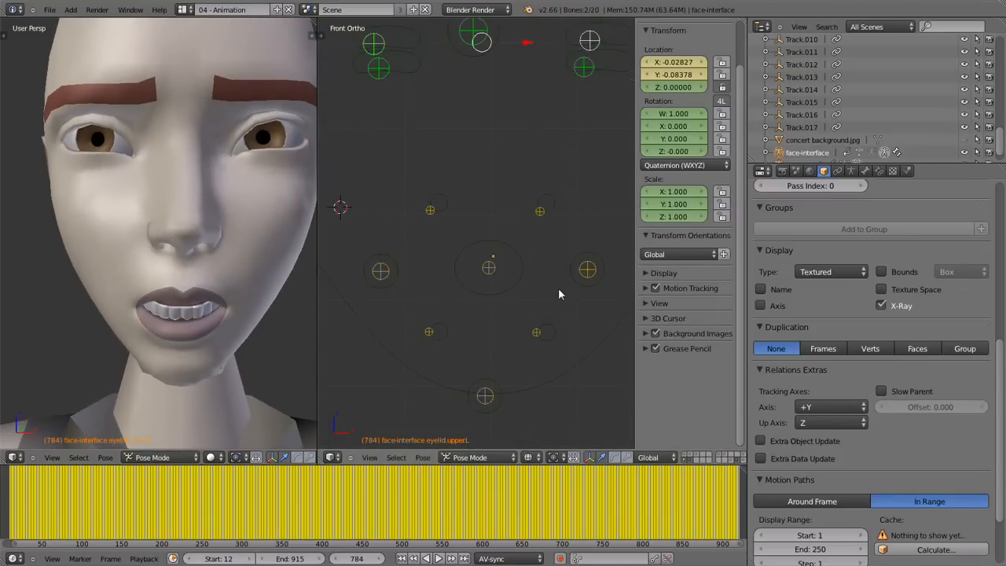
right_click(593, 279)
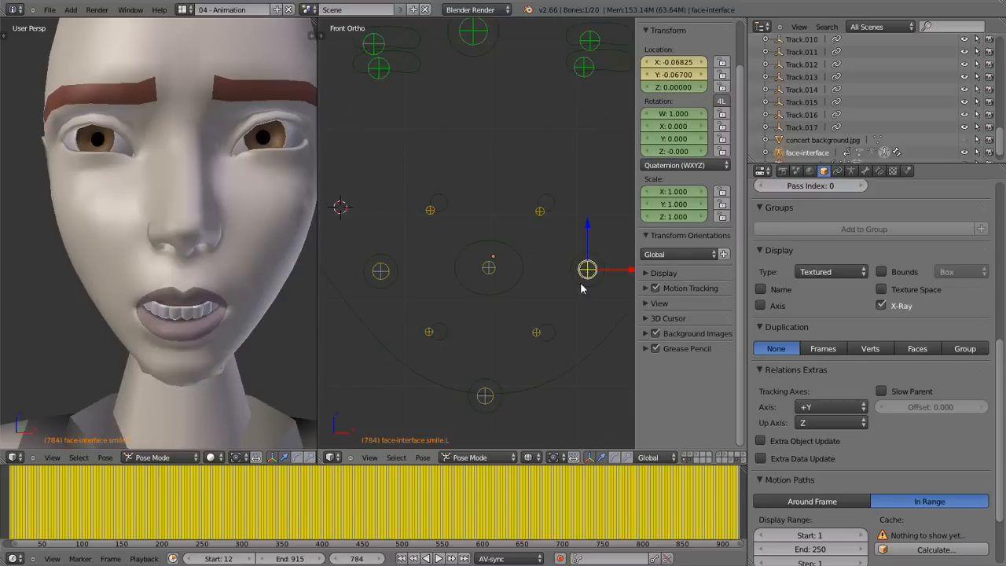
left_click(879, 171)
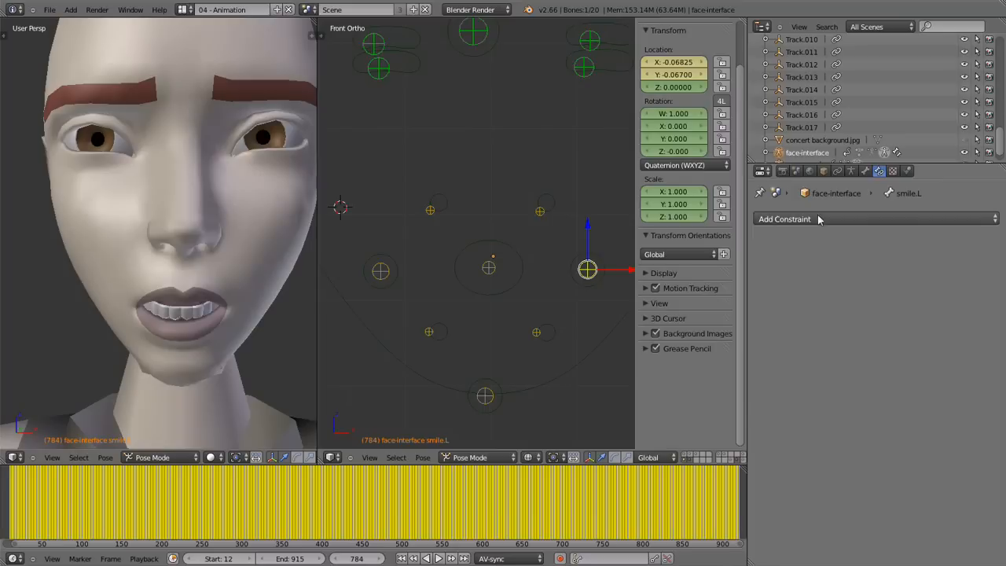
right_click(549, 221)
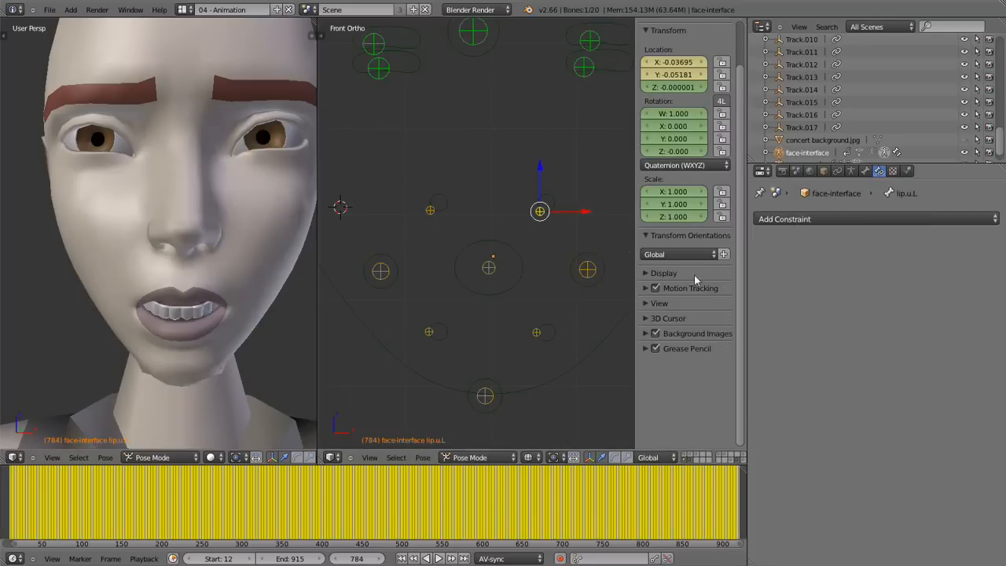
right_click(591, 279)
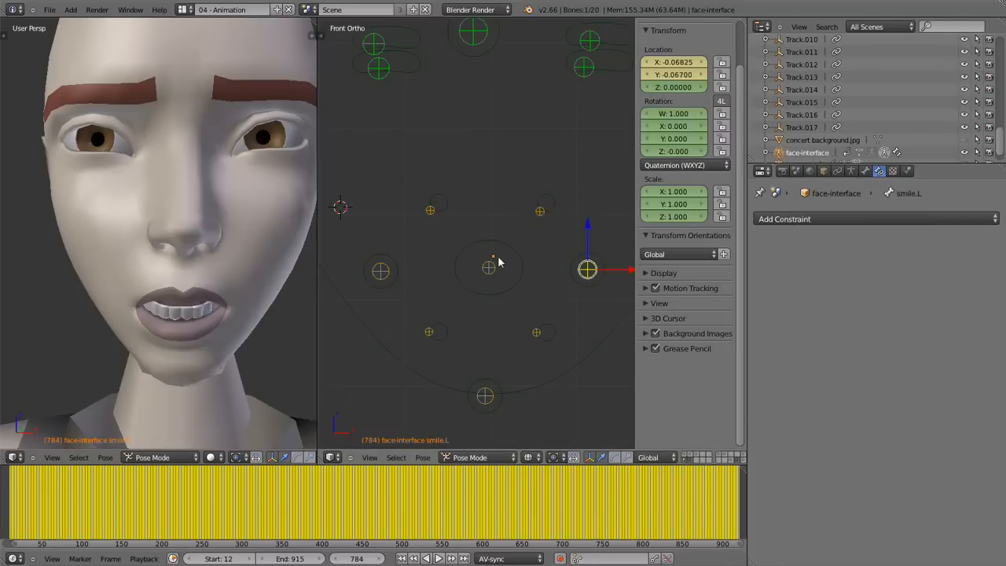
middle_click_drag(592, 284, 590, 250, "shift")
Switch to the other Blender window with the unbaked rig and check the ChildOf constraint on the smile.L bone.
key("alt+Tab")
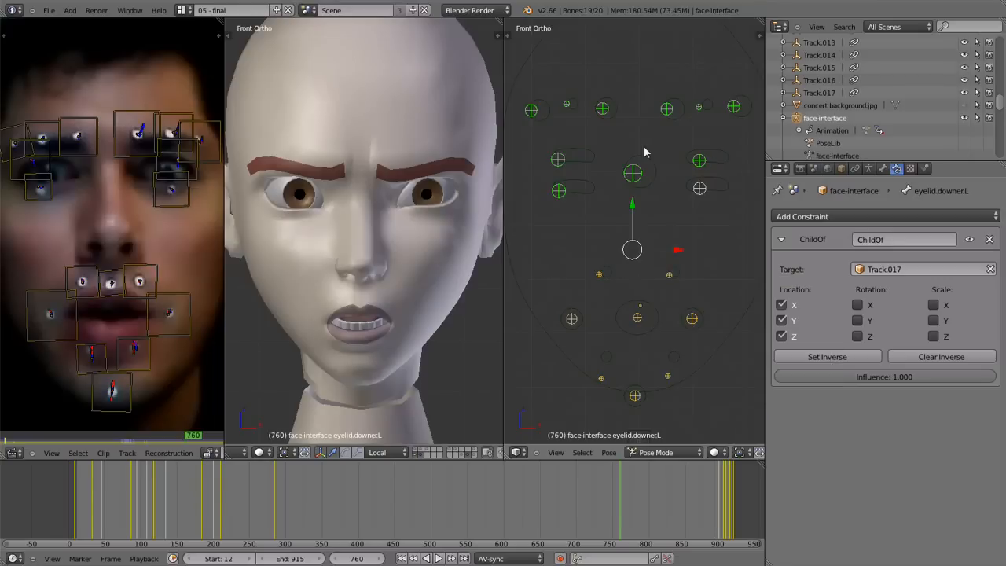
right_click(692, 319)
middle_click_drag(621, 319, 602, 268, "shift")
scroll(645, 275, "up", 3)
mouse_move(652, 247)
middle_mouse_down("shift")
mouse_move(686, 289)
mouse_move(671, 342)
middle_mouse_up("shift")
middle_click_drag(674, 180, 677, 250, "shift")
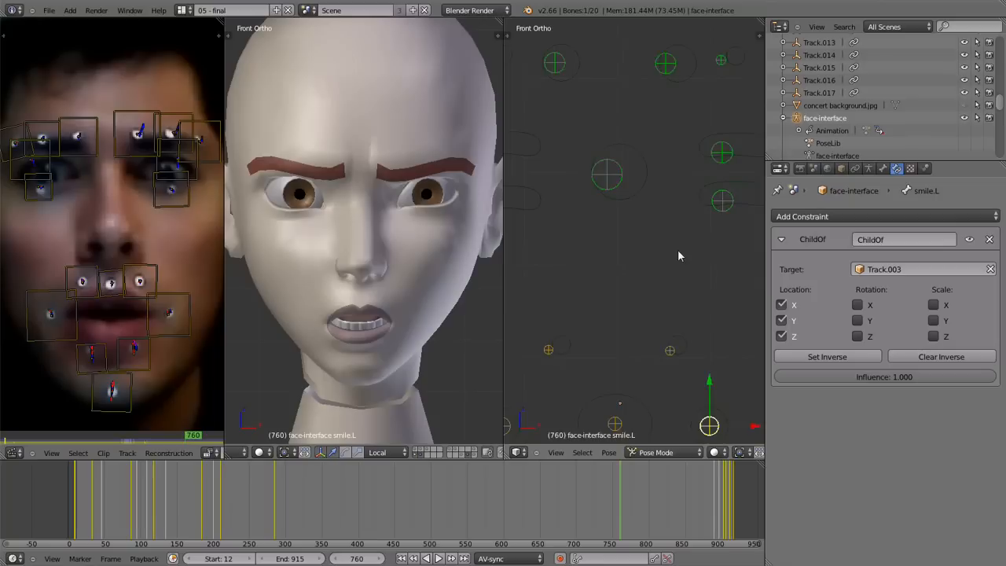
Select the eyelid.lower.L limit shape and check its custom multiplier and sensitivity properties.
right_click(700, 191)
key("n")
mouse_move(566, 252)
middle_mouse_down("shift")
mouse_move(452, 243)
mouse_move(578, 256)
mouse_move(570, 241)
mouse_move(562, 266)
middle_mouse_up("shift")
scroll(579, 258, "up", 2)
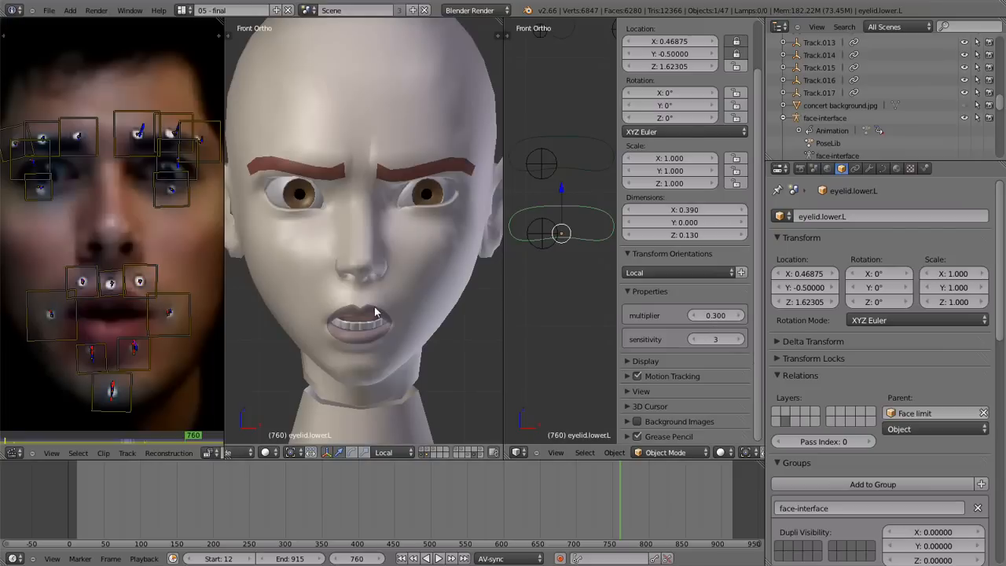
key("n")
middle_click_drag(579, 312, 682, 302, "shift")
scroll(636, 335, "down", 4)
middle_click_drag(637, 335, 651, 273, "shift")
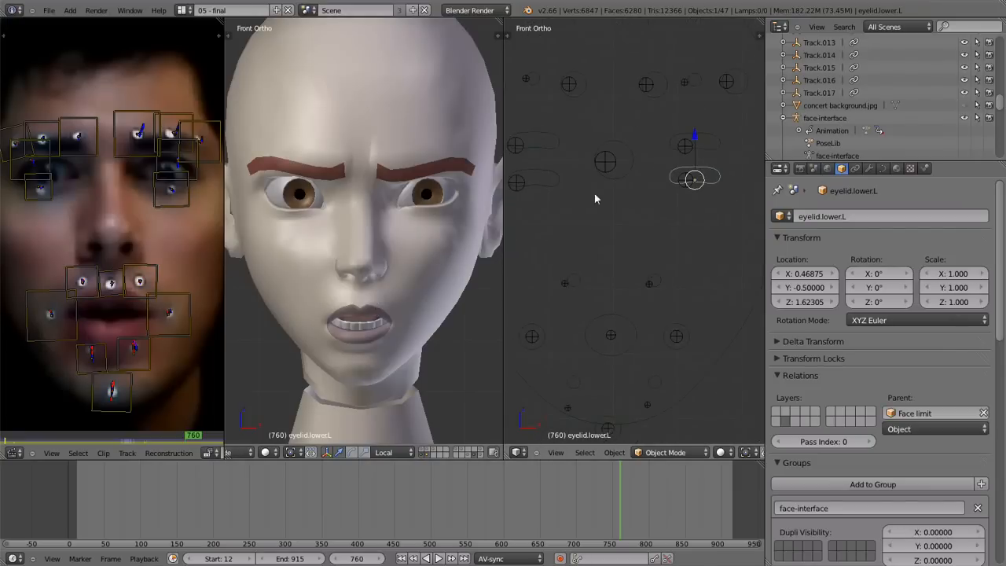
Reselect the face-interface armature in Pose Mode and select all its visible bones.
right_click(686, 148)
key("a")
key("a")
middle_click_drag(617, 271, 675, 247, "shift")
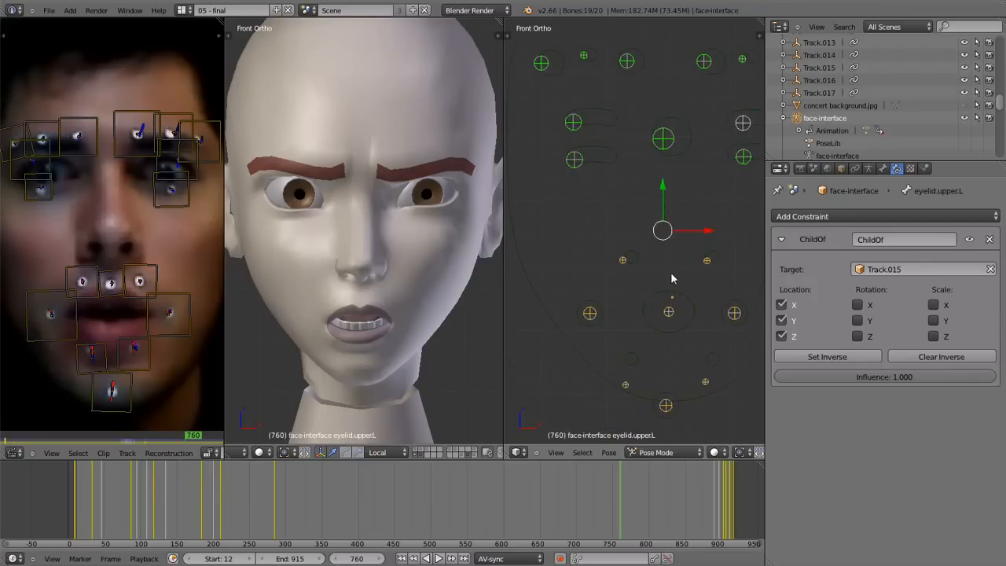
middle_click_drag(663, 255, 614, 267, "shift")
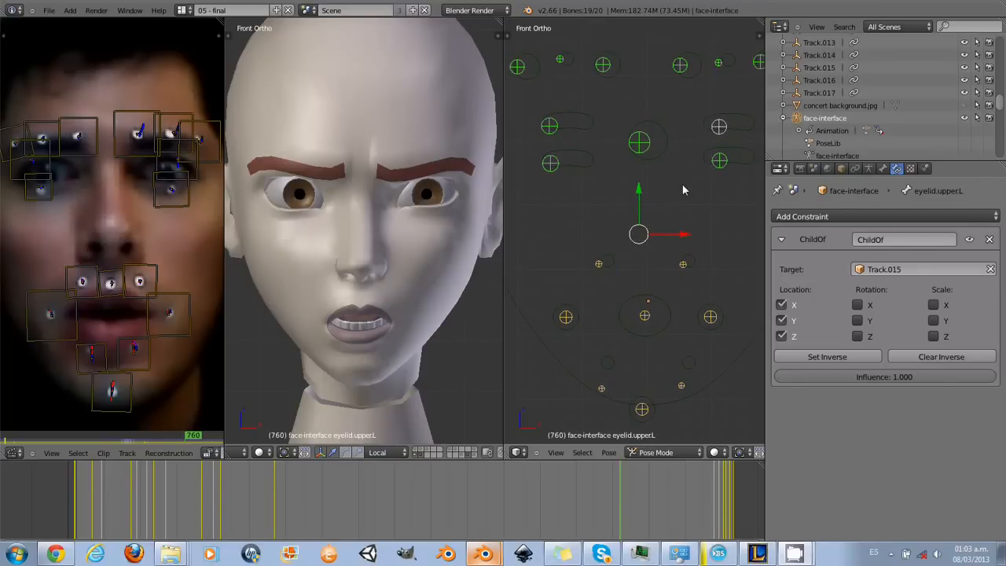
Switch back to the Blender window with the baked animation and look over the face-interface bones.
key("alt+Tab")
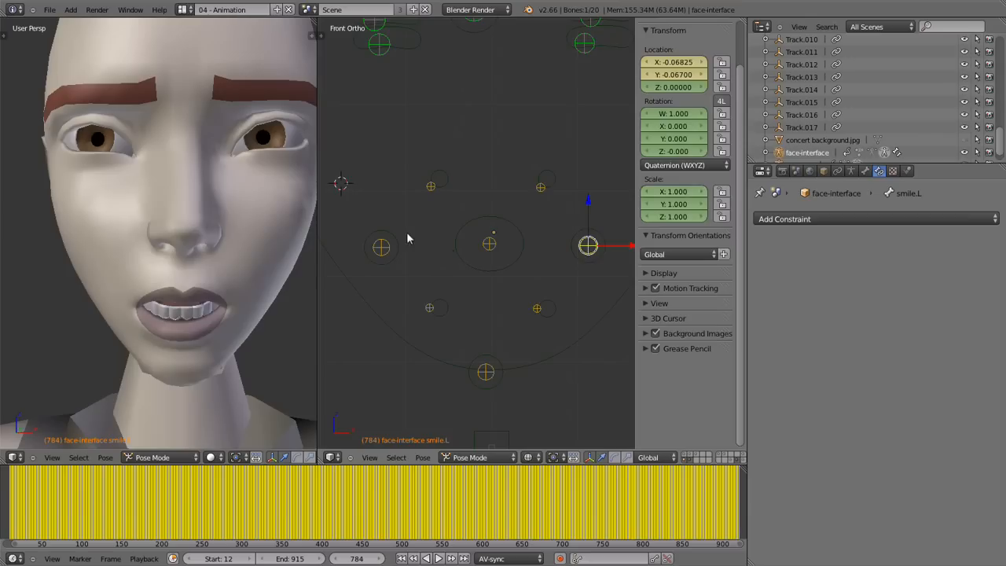
scroll(488, 237, "up", 2)
middle_click_drag(504, 232, 513, 326, "shift")
scroll(515, 330, "down", 3)
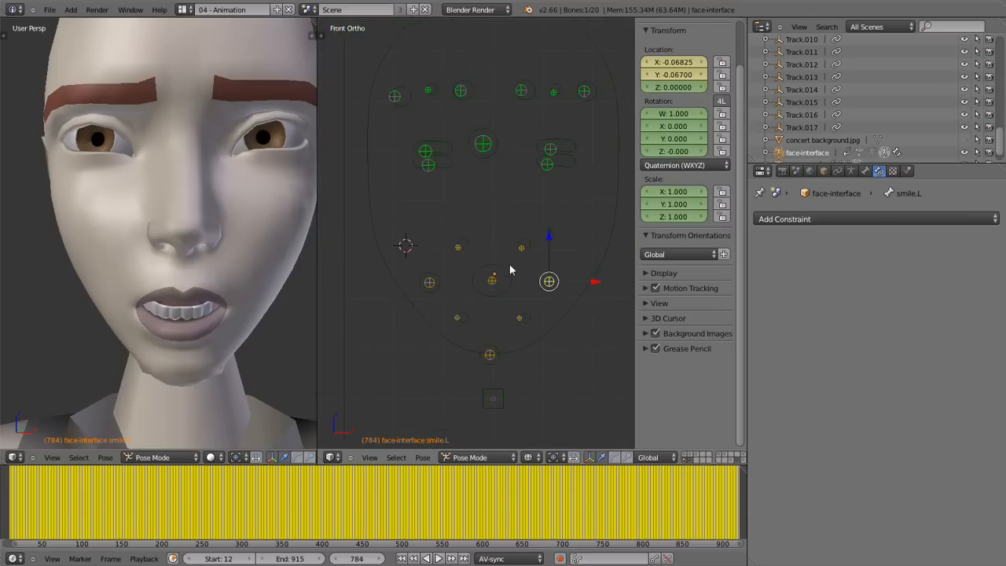
middle_click_drag(493, 201, 464, 274, "shift")
scroll(519, 209, "up", 3)
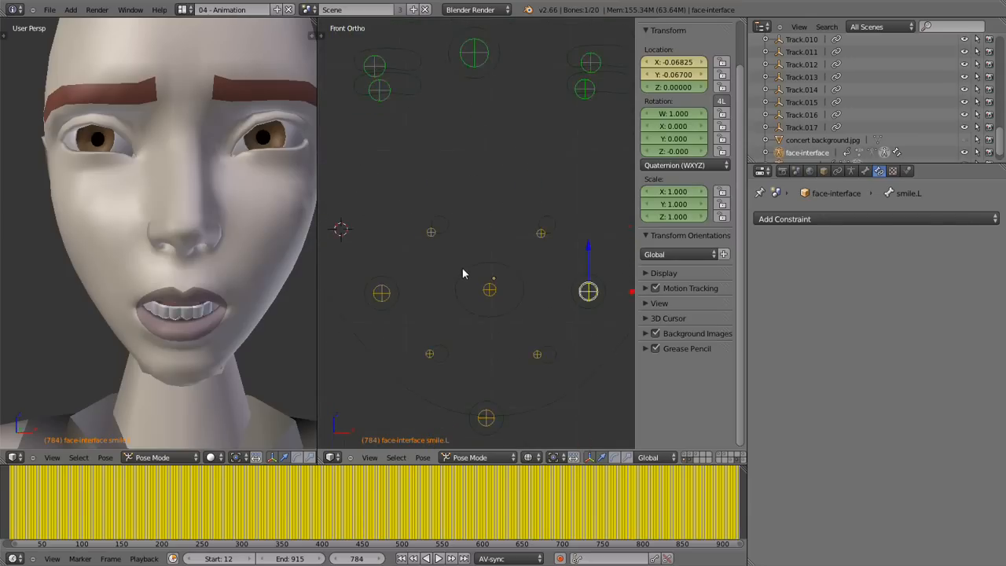
Play the animation from frame 784 while viewing the character's face from an angle.
middle_click_drag(154, 230, 200, 255)
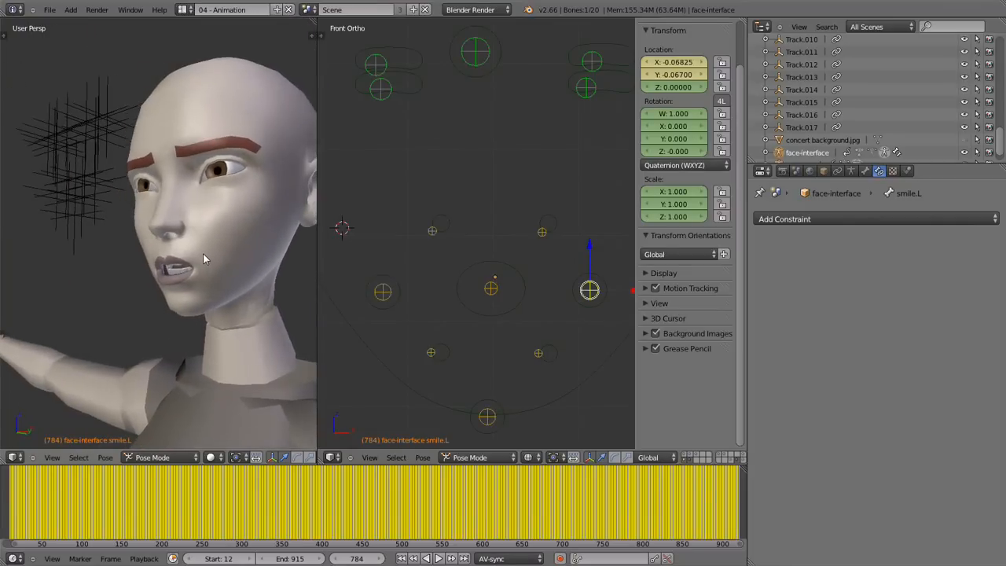
key("alt+a")
scroll(191, 248, "up", 2)
key("alt+a")
middle_click_drag(213, 238, 194, 275)
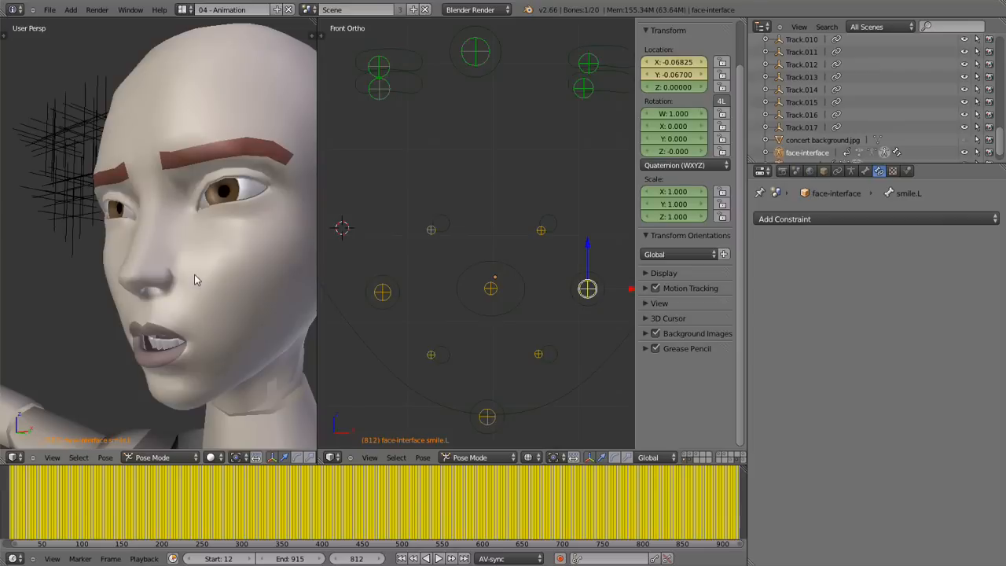
key("alt+a")
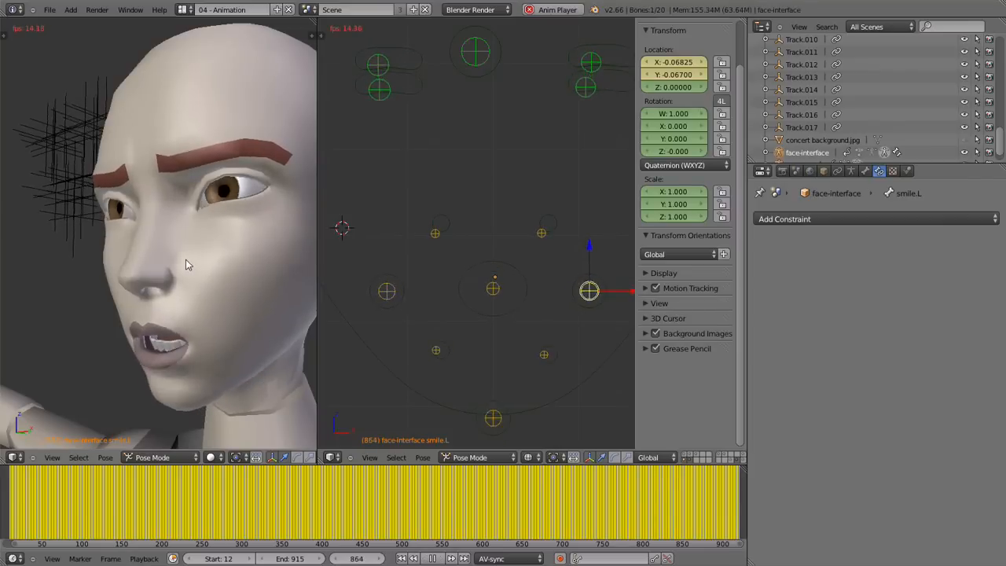
key("alt+a")
middle_click_drag(153, 276, 185, 279)
Change to the 05 - final screen layout and play the animation up to frame 77 beside the footage.
key("ctrl+Right")
key("ctrl+Right")
key("ctrl+Left")
key("alt+a")
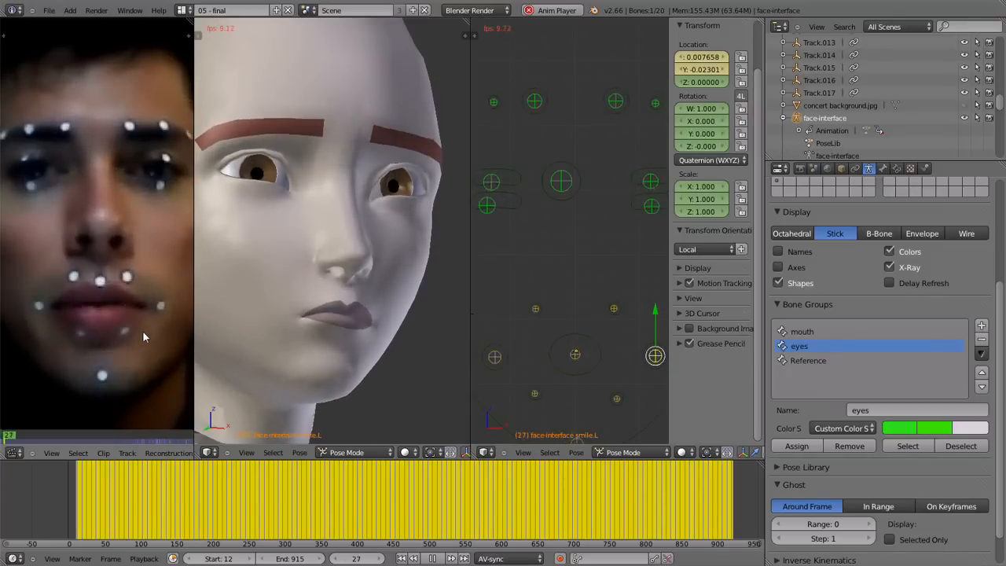
key("alt+a")
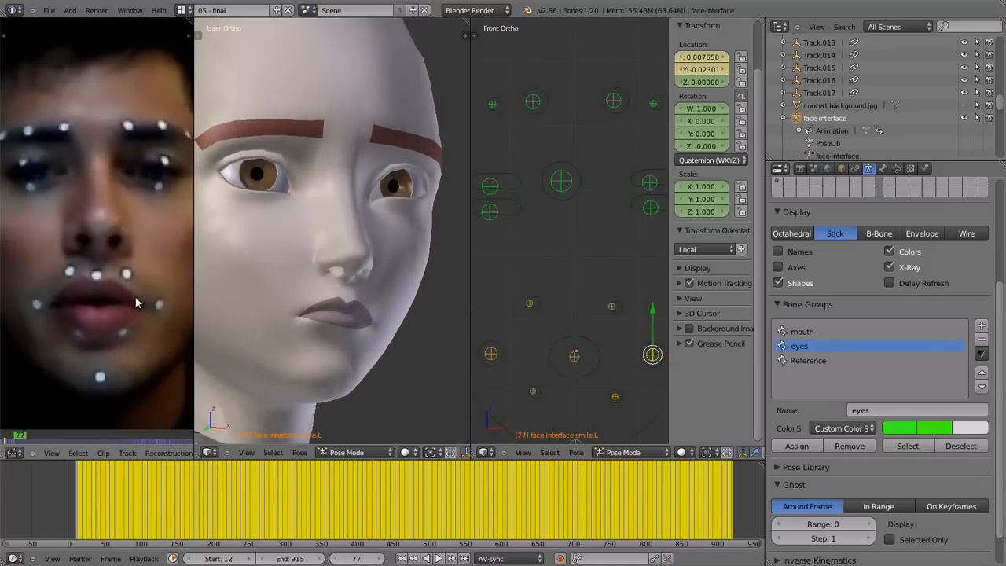